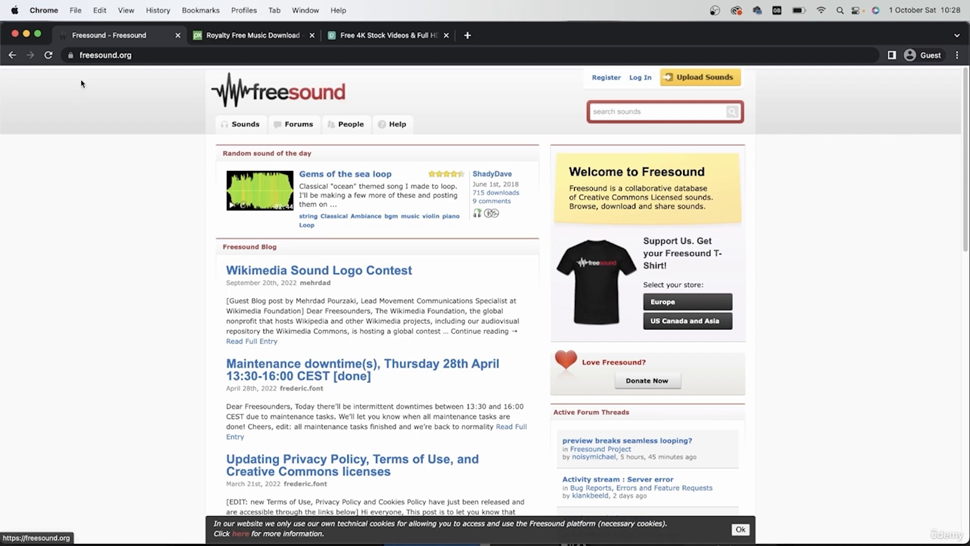
- Search Freesound for "poem" recordings
click(634, 110)
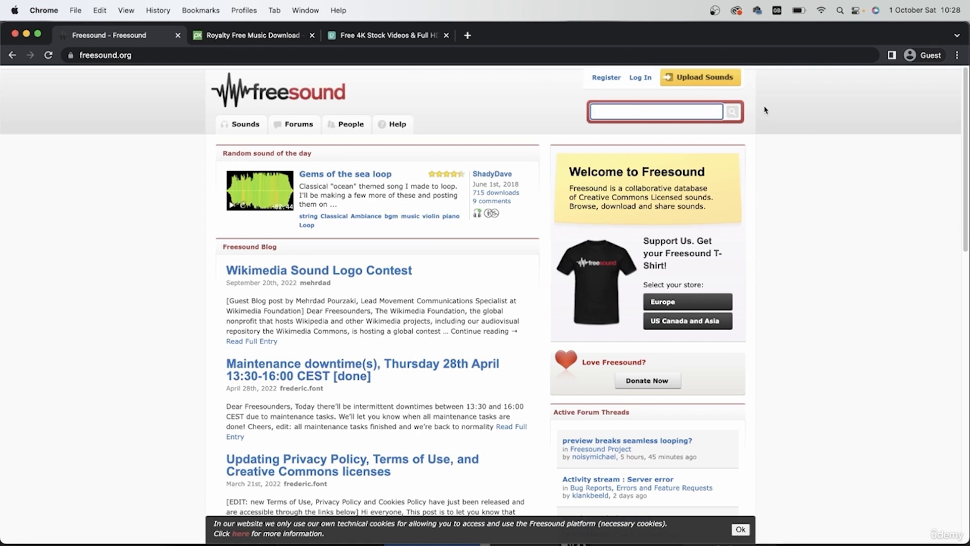
text(poem)
key(Return)
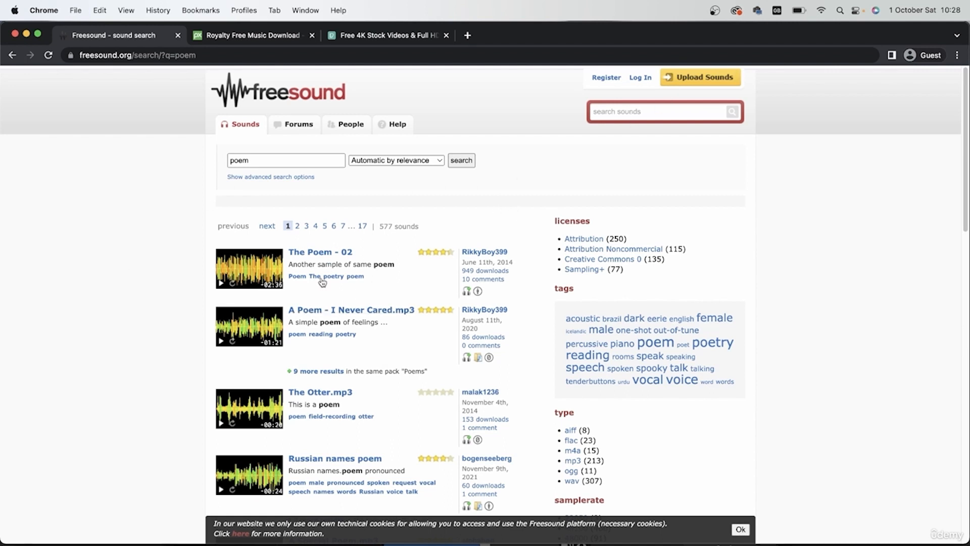
- Preview the sound "The Poem - 02" briefly and open its details page in a new browser tab
click(221, 284)
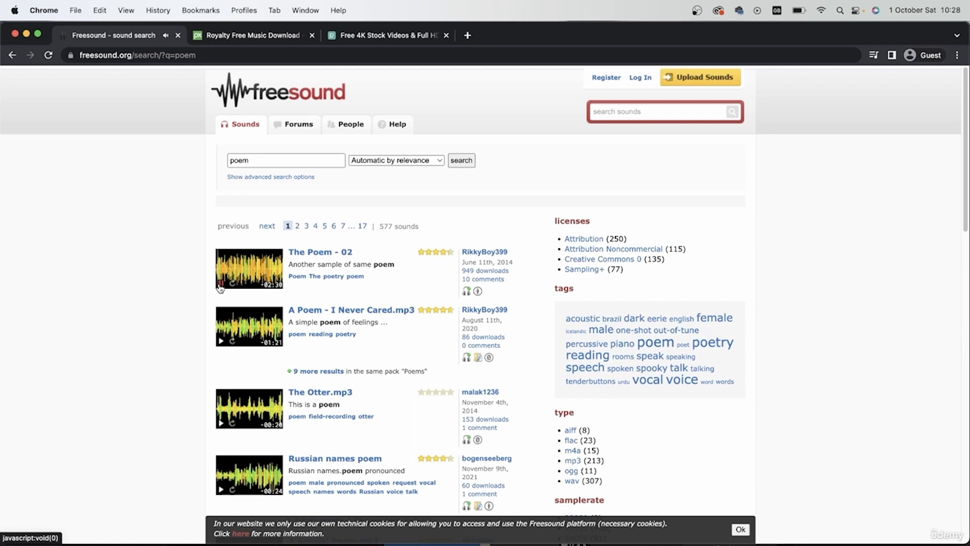
click(220, 288)
right_click(302, 252)
key(Escape)
super+click(326, 255)
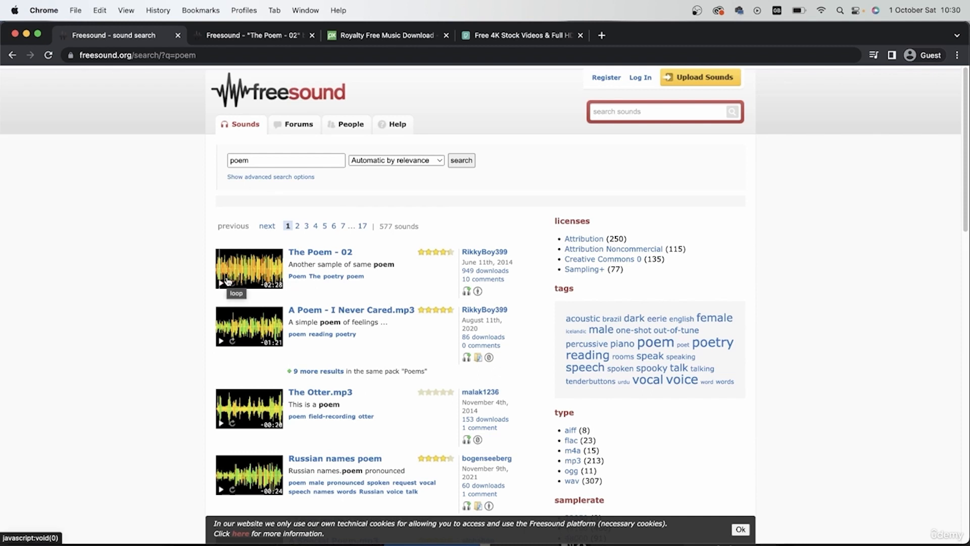
- Filter the Pixabay music by the Ambient genre and preview tracks such as Inspiring Cinematic Ambient, Believe in Miracle and Cinematic Documentary
click(384, 35)
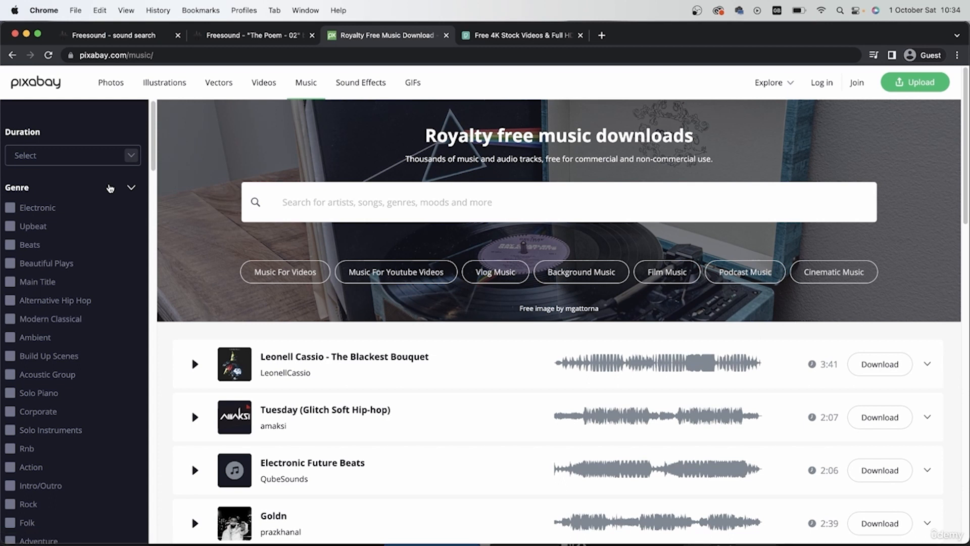
click(35, 337)
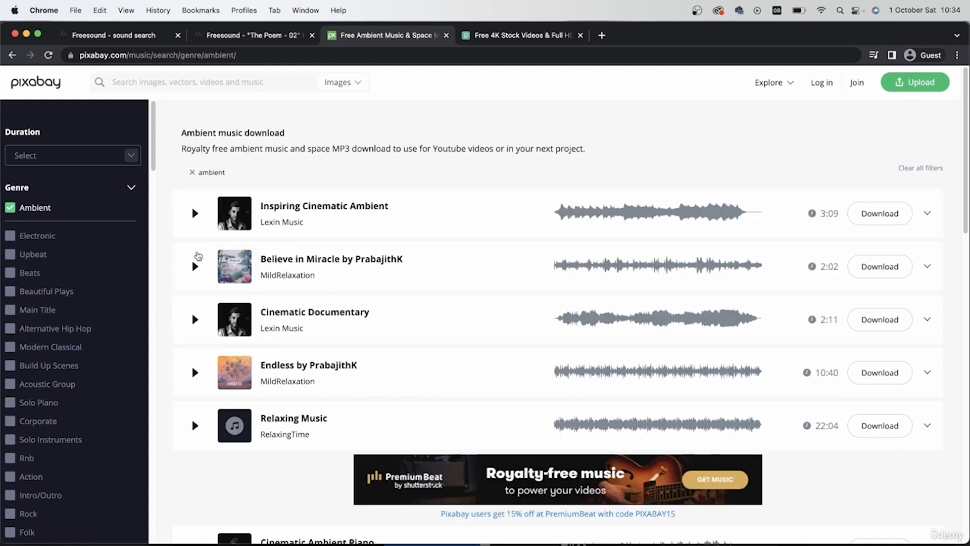
click(195, 213)
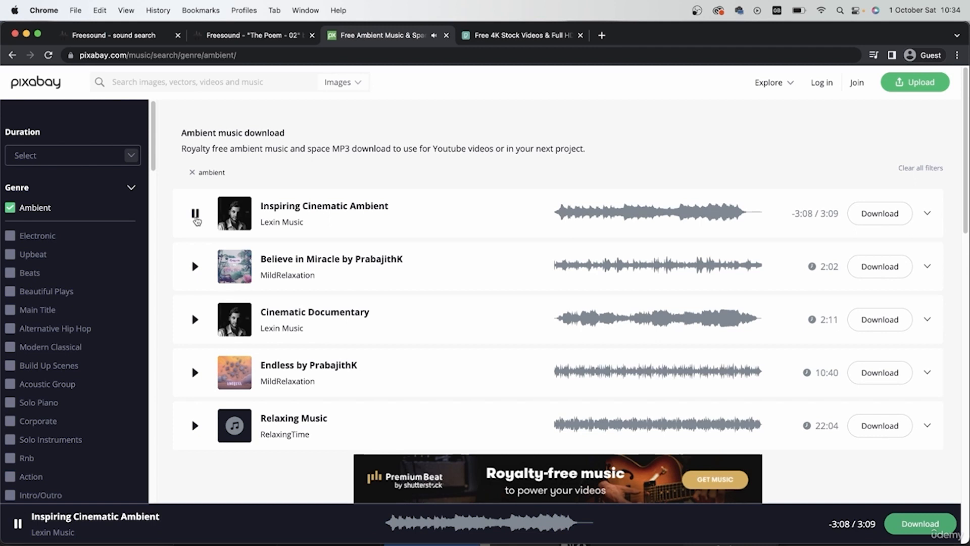
click(195, 266)
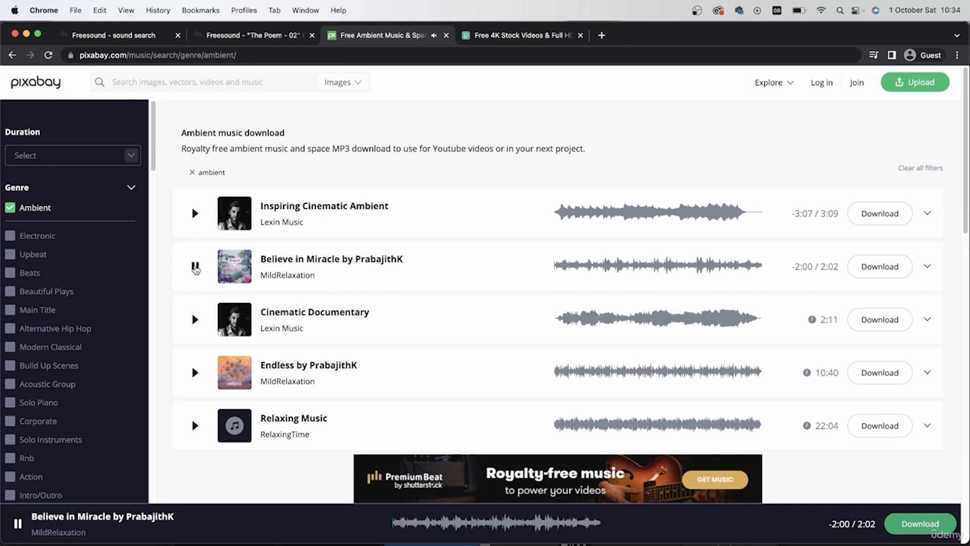
click(197, 319)
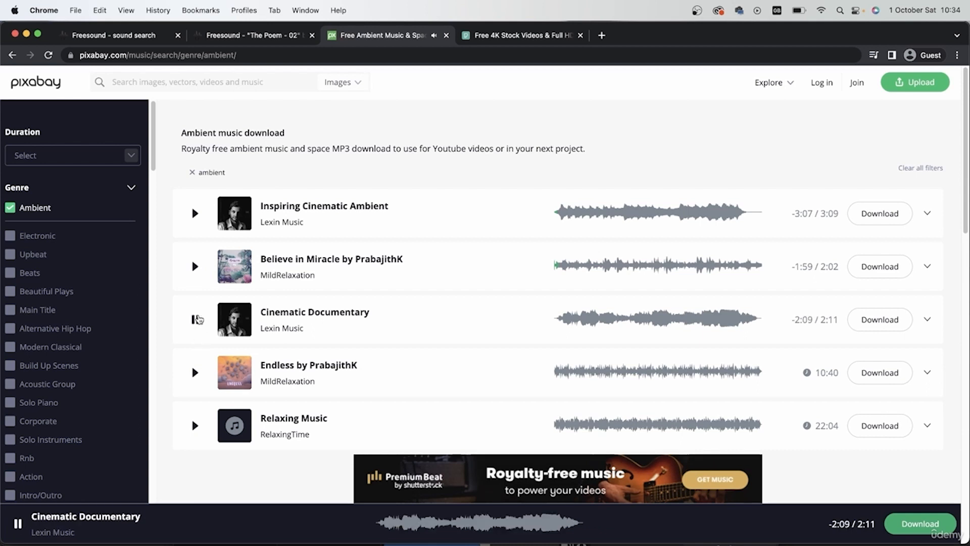
click(598, 333)
click(195, 320)
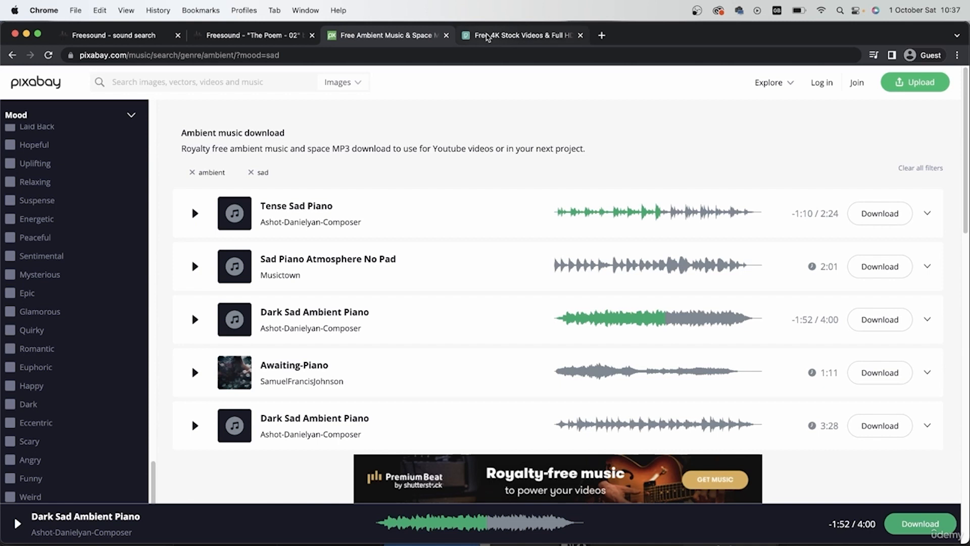
- Search the Pexels stock videos for "person in nature"
click(487, 37)
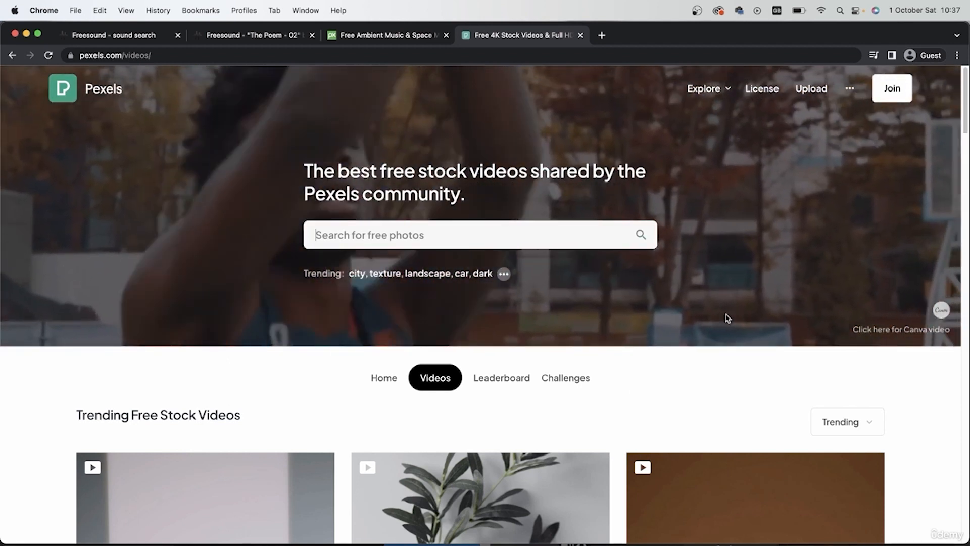
click(470, 240)
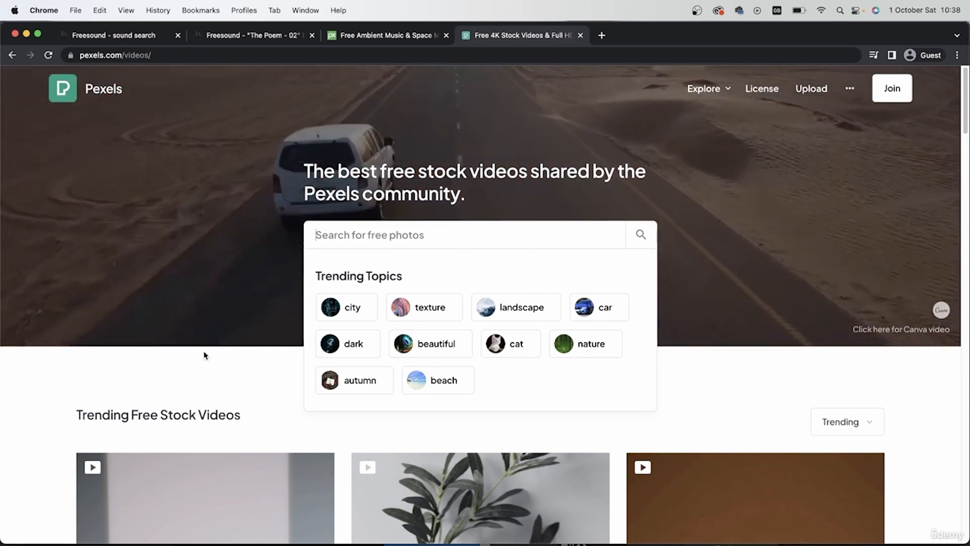
click(191, 403)
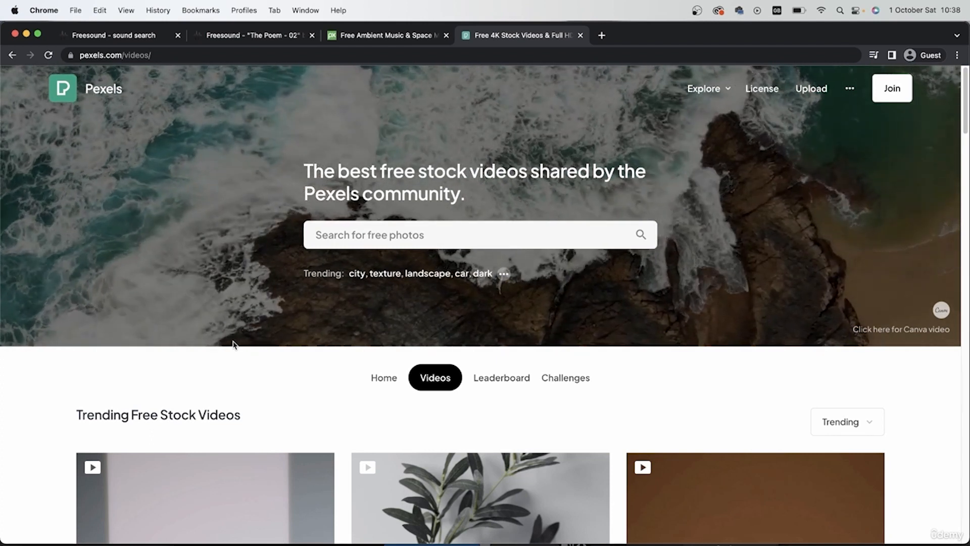
click(362, 233)
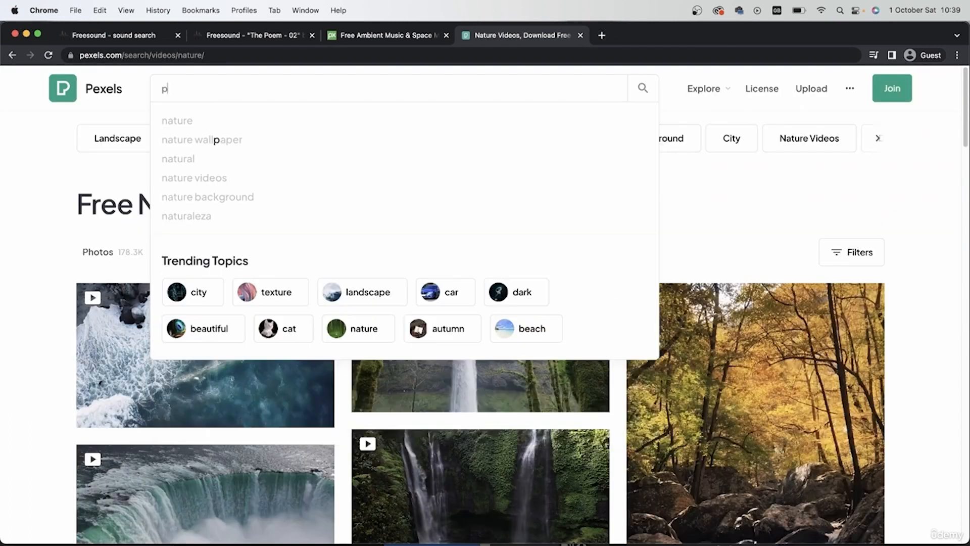
text(person)
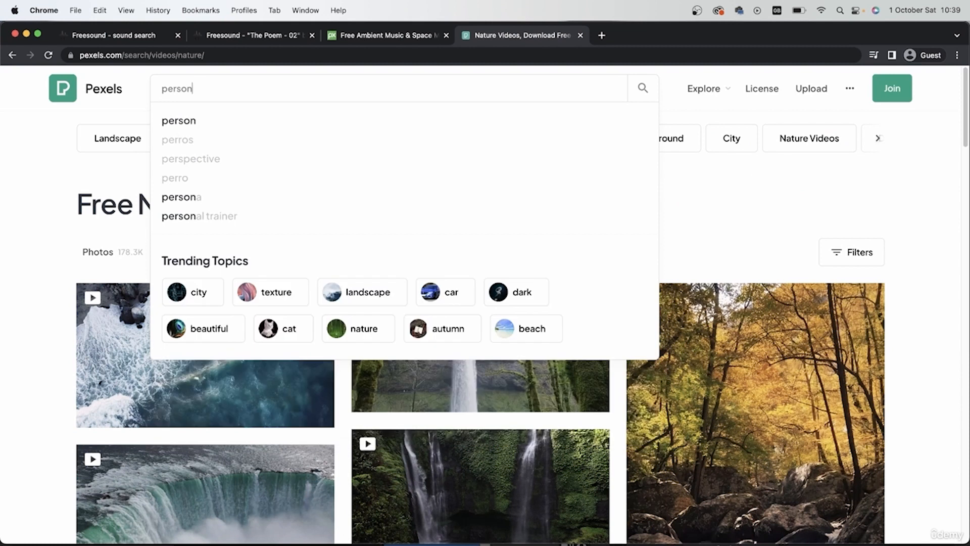
text( in nature)
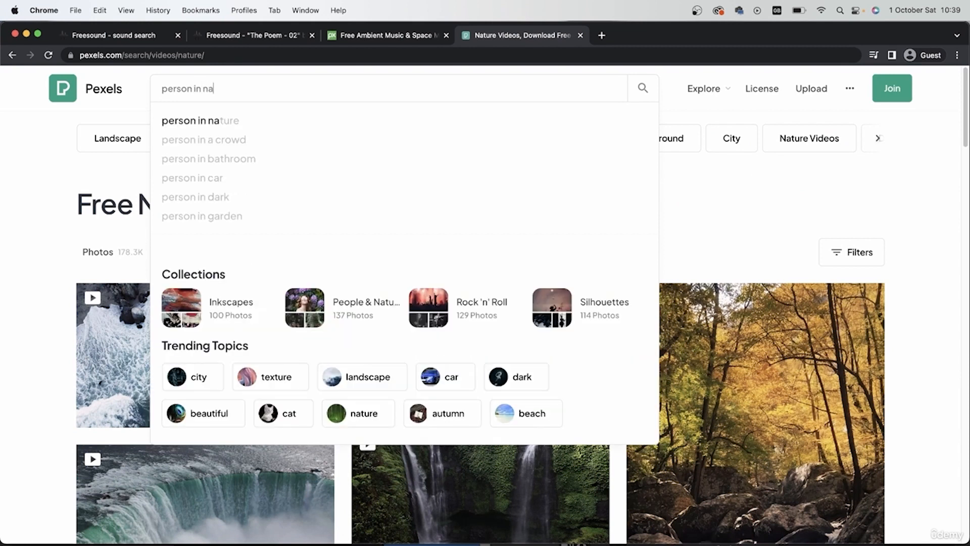
key(Return)
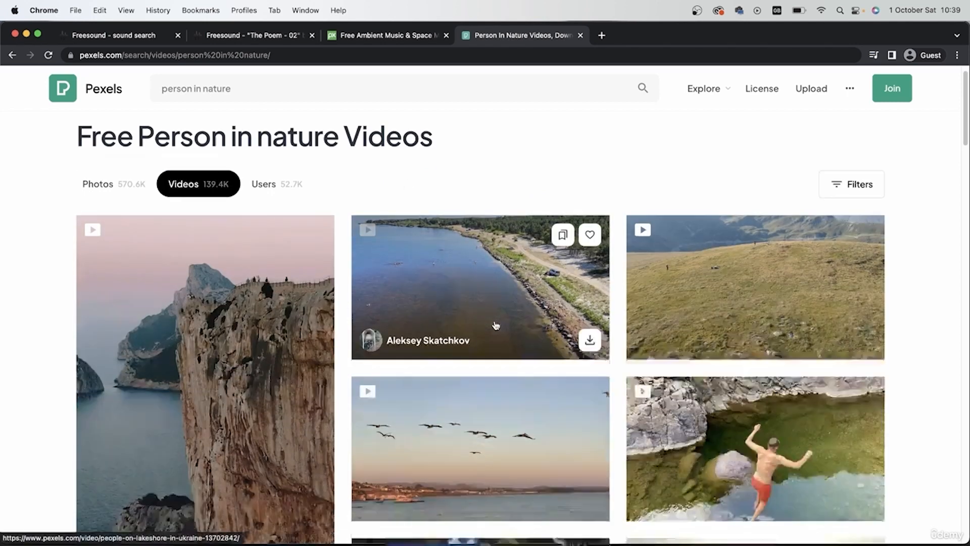
- Browse the video results and open the clip of the man walking on a forest road in a new tab
scroll(494, 321, down, 9)
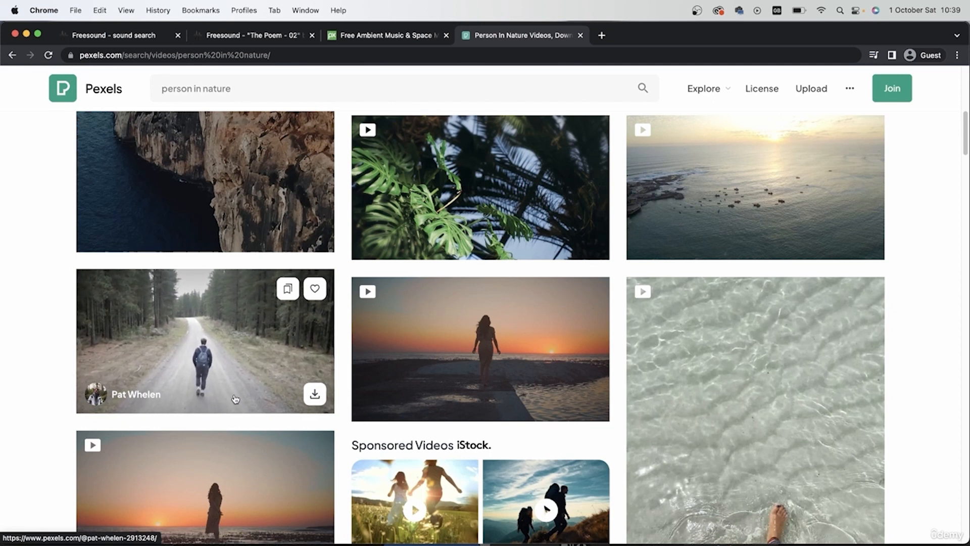
super+click(203, 387)
scroll(232, 374, down, 3)
scroll(215, 278, up, 1)
scroll(216, 235, down, 10)
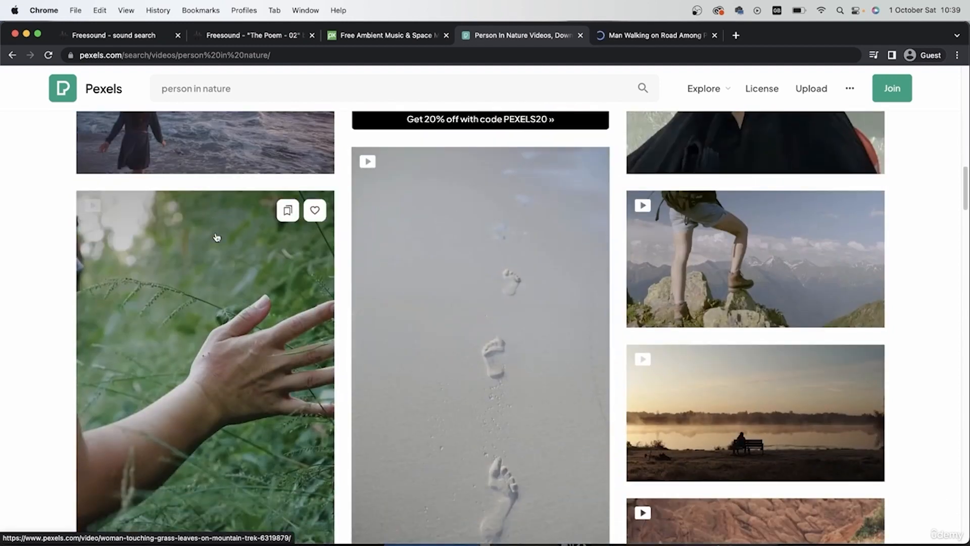
scroll(189, 410, up, 15)
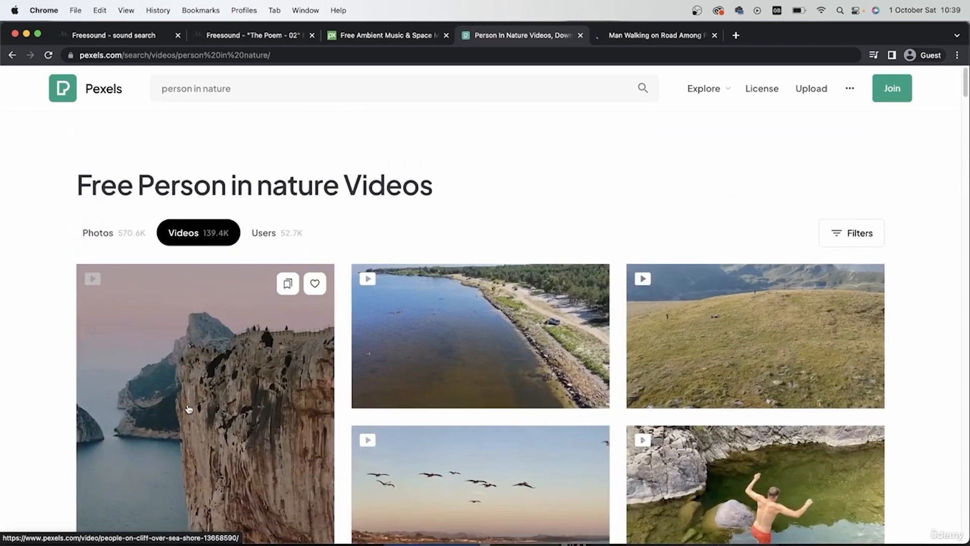
- Limit the video results to Horizontal orientation and browse them for more clips of people in nature
click(855, 204)
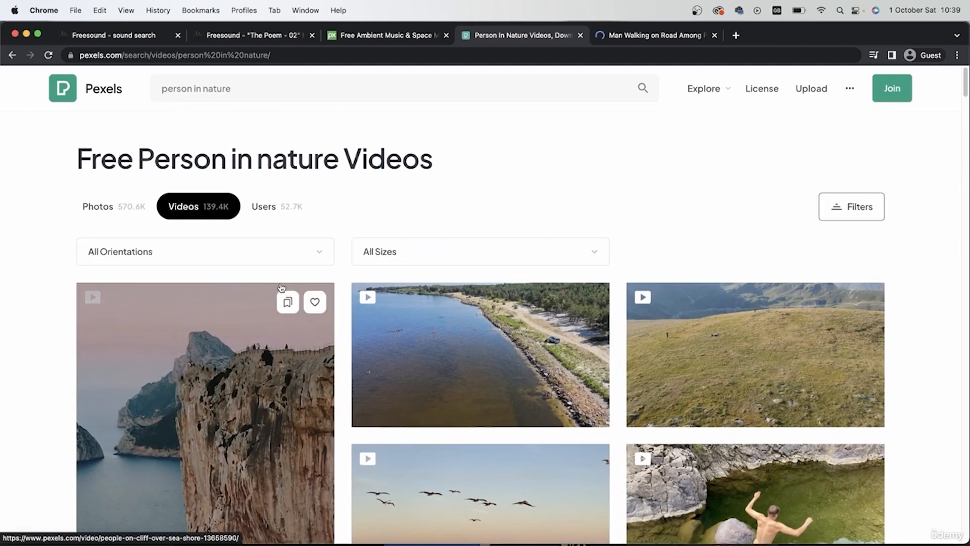
click(252, 245)
click(200, 314)
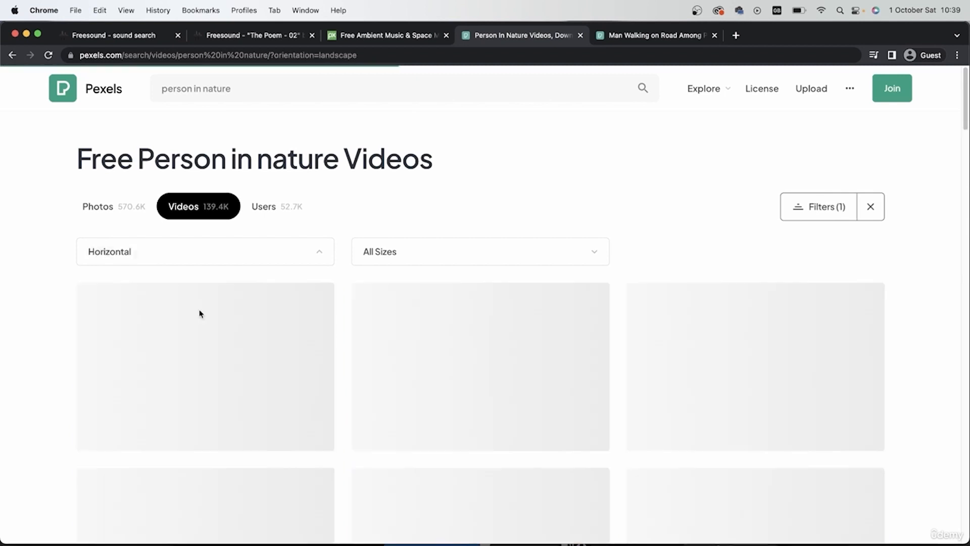
scroll(32, 304, down, 1)
scroll(30, 303, down, 12)
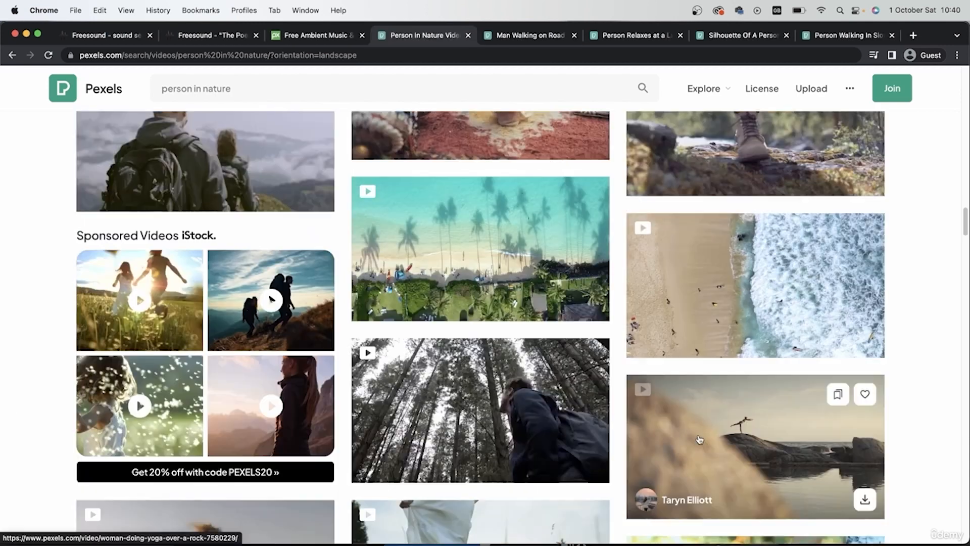
scroll(700, 438, down, 2)
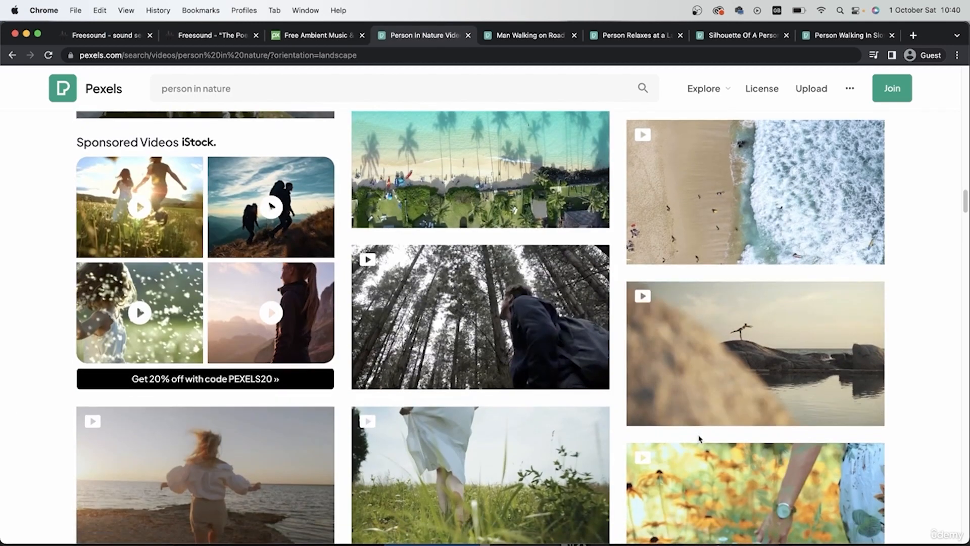
scroll(594, 401, down, 4)
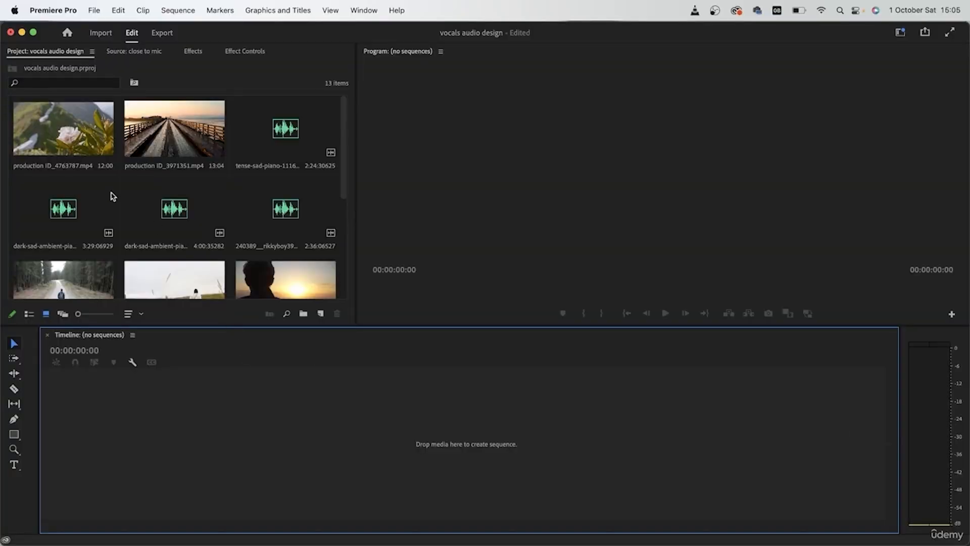
- Switch to Premiere Pro and examine the imported video and audio clips in the vocals audio design project
scroll(178, 208, down, 5)
scroll(181, 206, up, 5)
click(185, 142)
click(67, 131)
click(64, 291)
click(178, 290)
click(320, 292)
scroll(240, 252, down, 5)
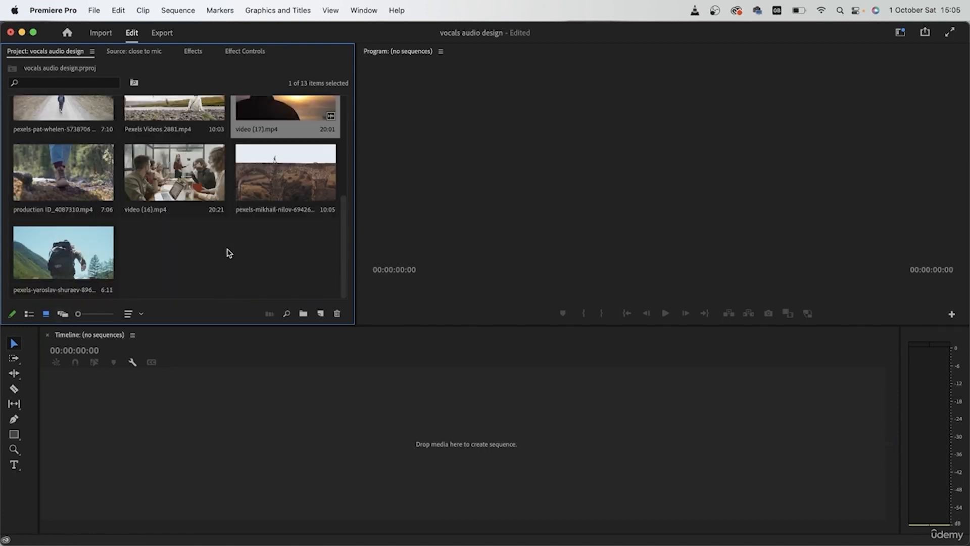
scroll(204, 275, up, 4)
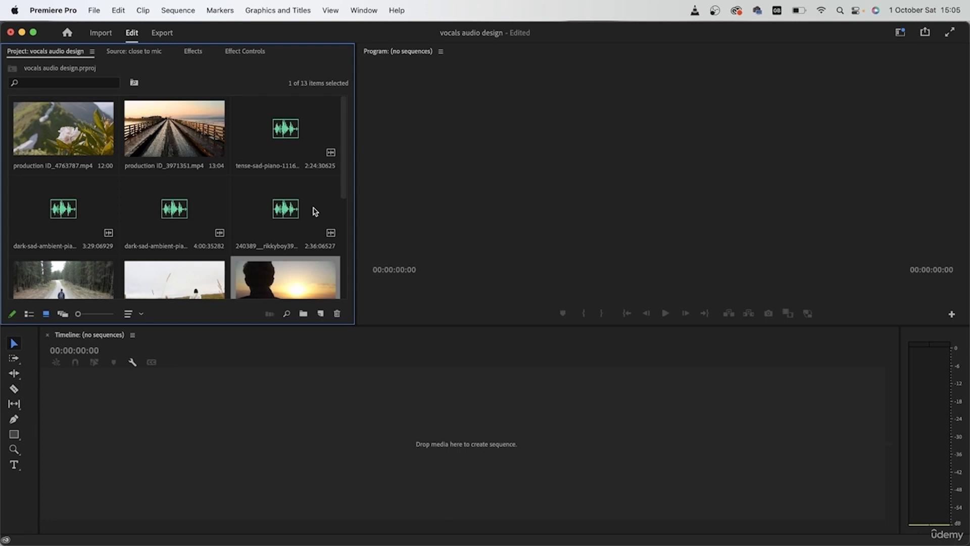
- Create a new sequence with the DSLR 1080p30 preset and name it "Poem video"
scroll(315, 211, down, 4)
click(320, 314)
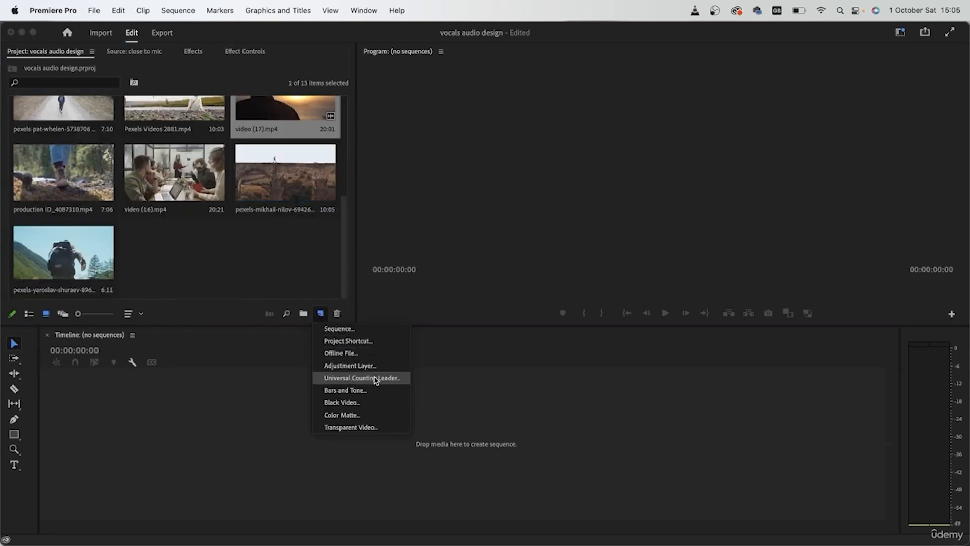
click(365, 329)
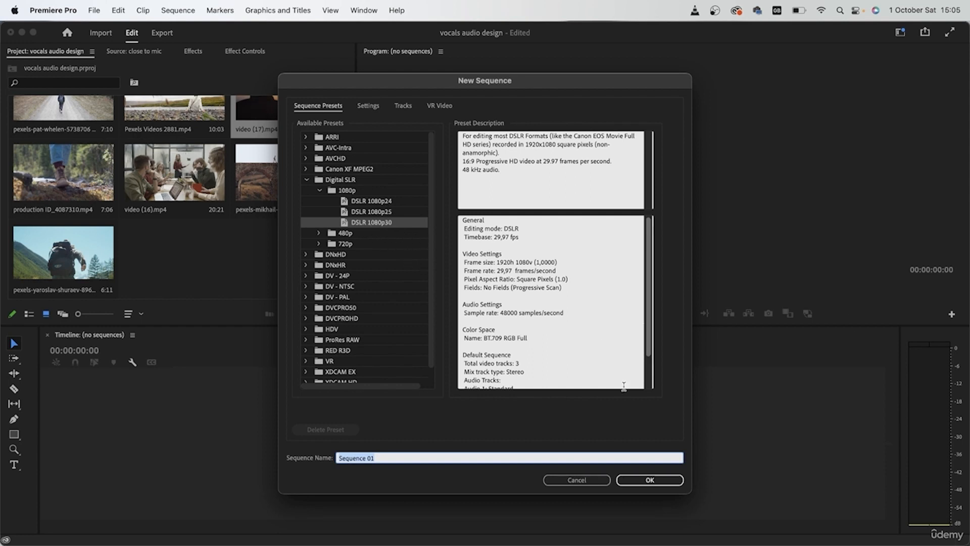
text(Poem video)
click(650, 480)
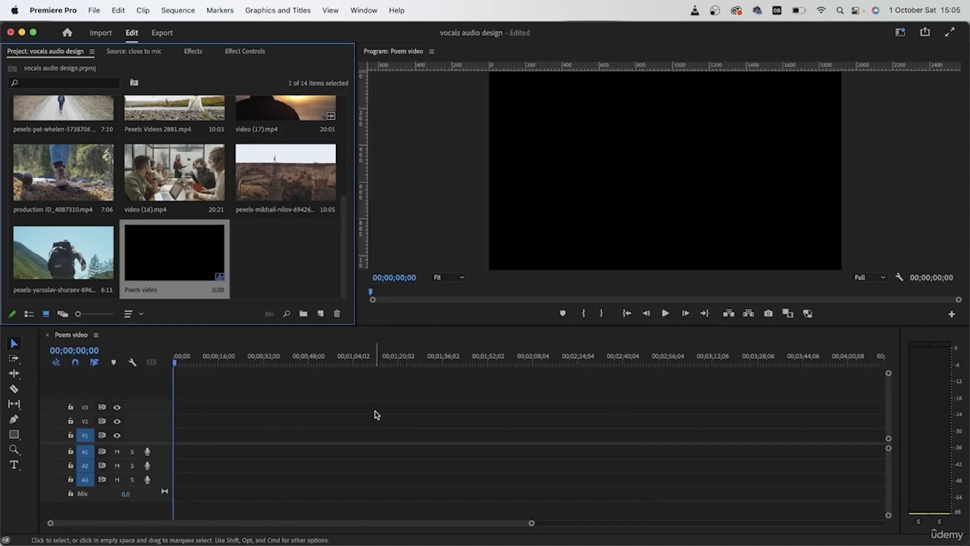
- Place the 240389 poem recording on audio track A1 and the tense-sad-piano music on A2, both at the sequence start
drag(196, 294, 197, 338)
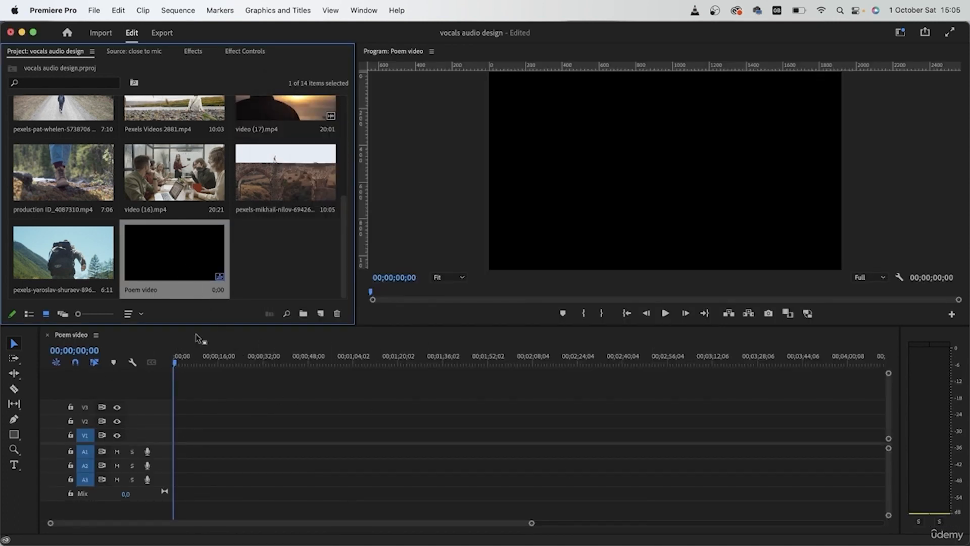
scroll(270, 264, up, 5)
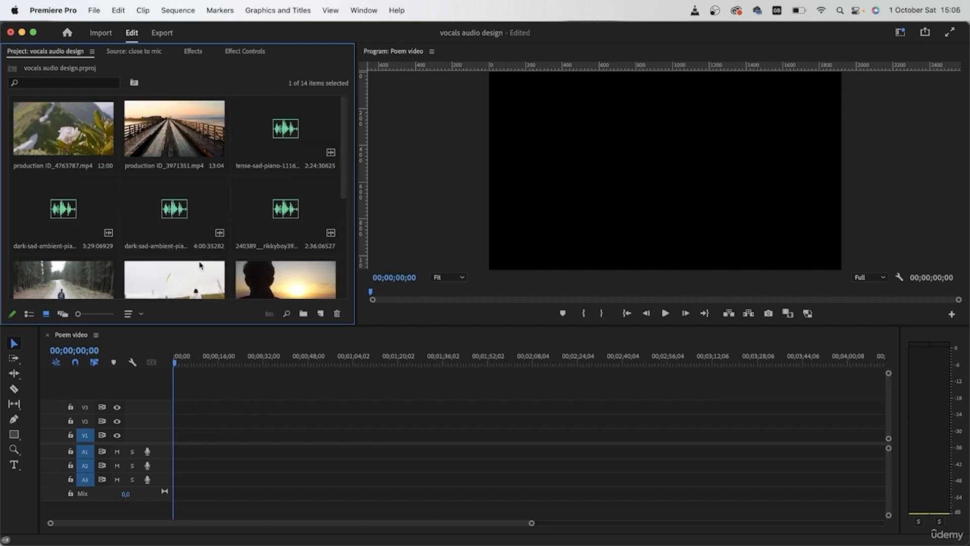
drag(263, 222, 175, 452)
click(285, 114)
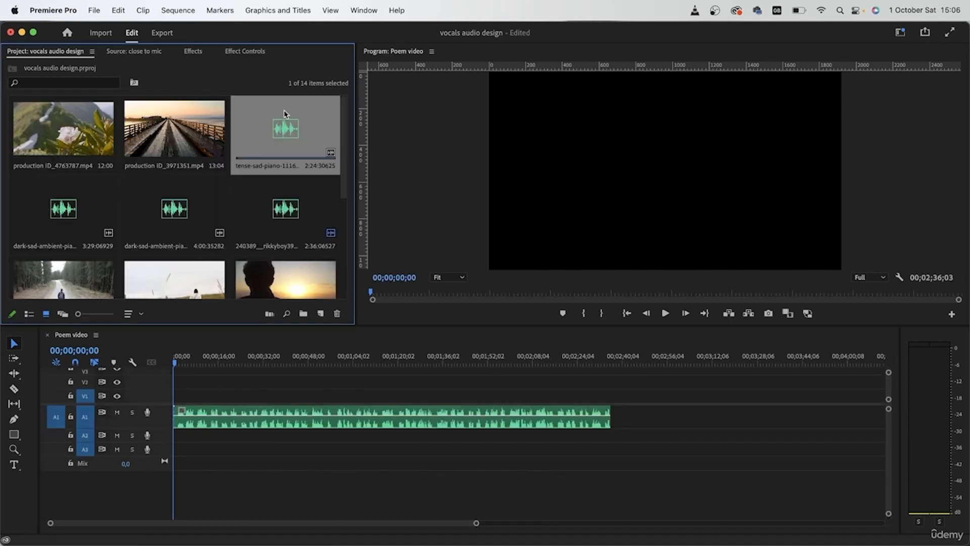
drag(283, 114, 174, 440)
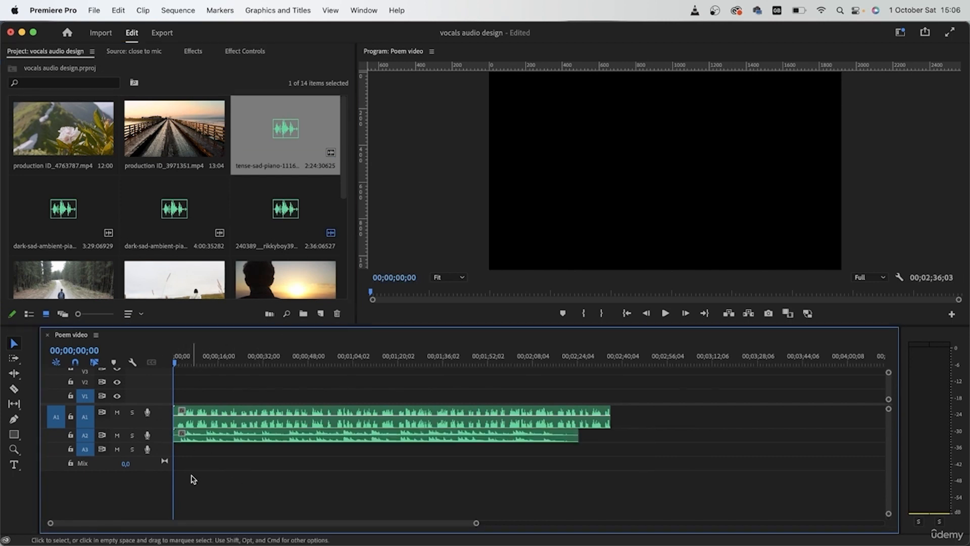
key(=)
key(=)
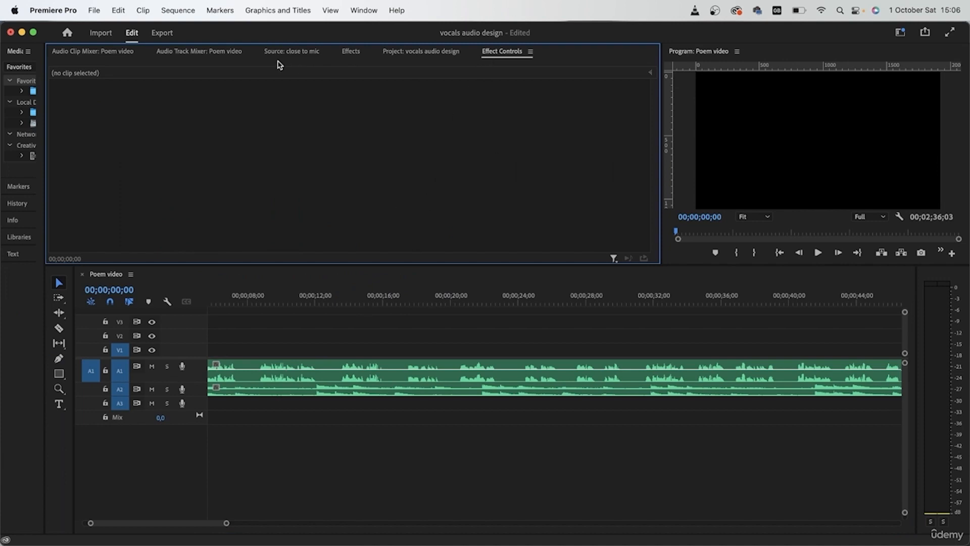
- Give the tense-sad-piano music clip on A2 a yellow label and increase the A2 track height
click(193, 52)
scroll(240, 226, down, 2)
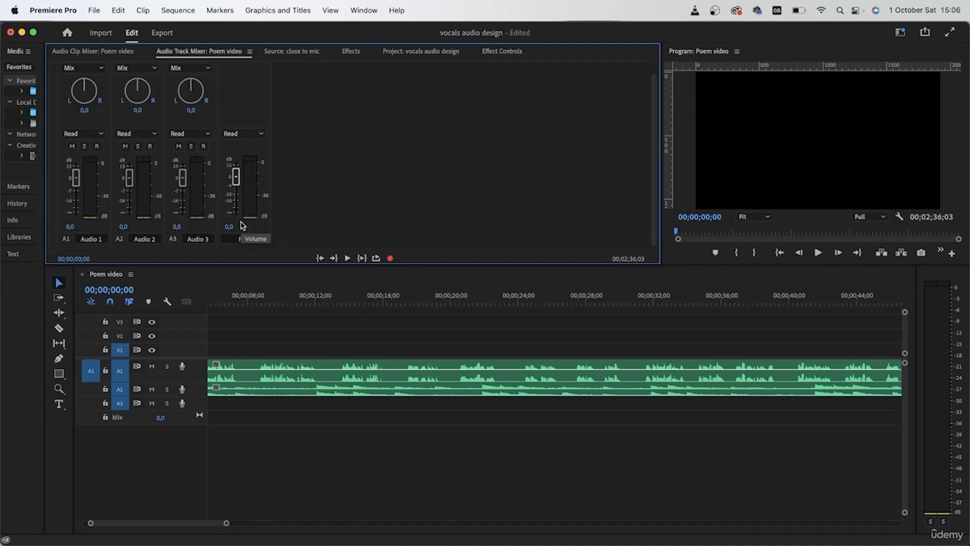
scroll(234, 358, left, 1)
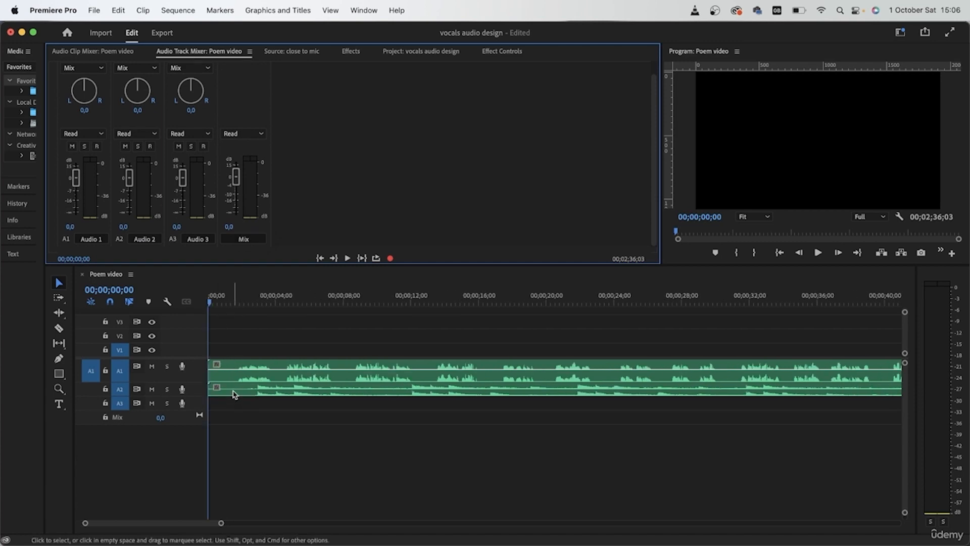
right_click(234, 364)
mouse_move(384, 397)
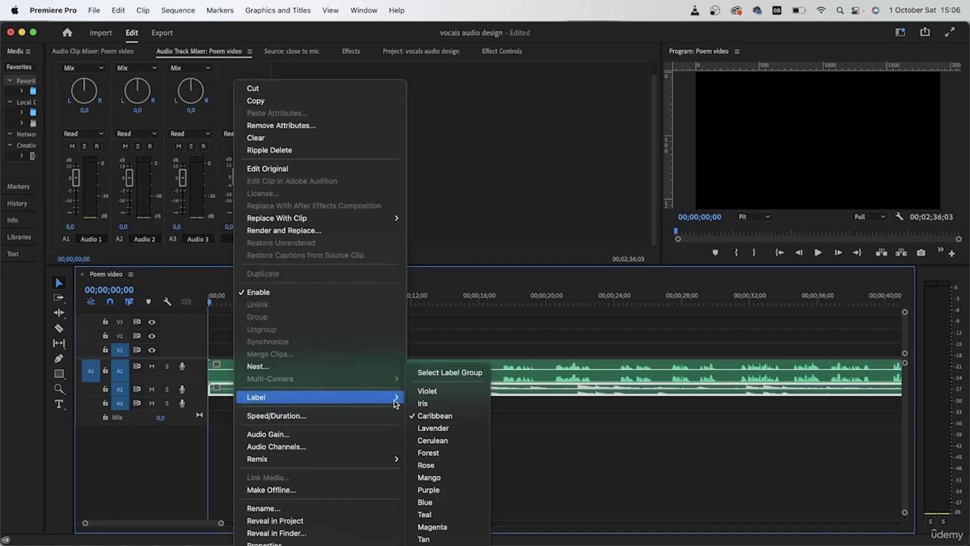
click(445, 541)
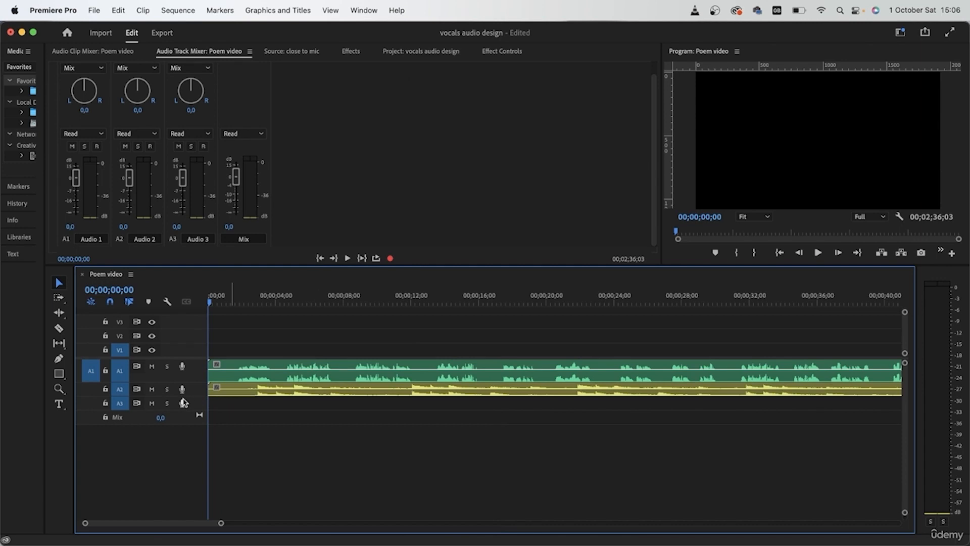
drag(183, 397, 188, 426)
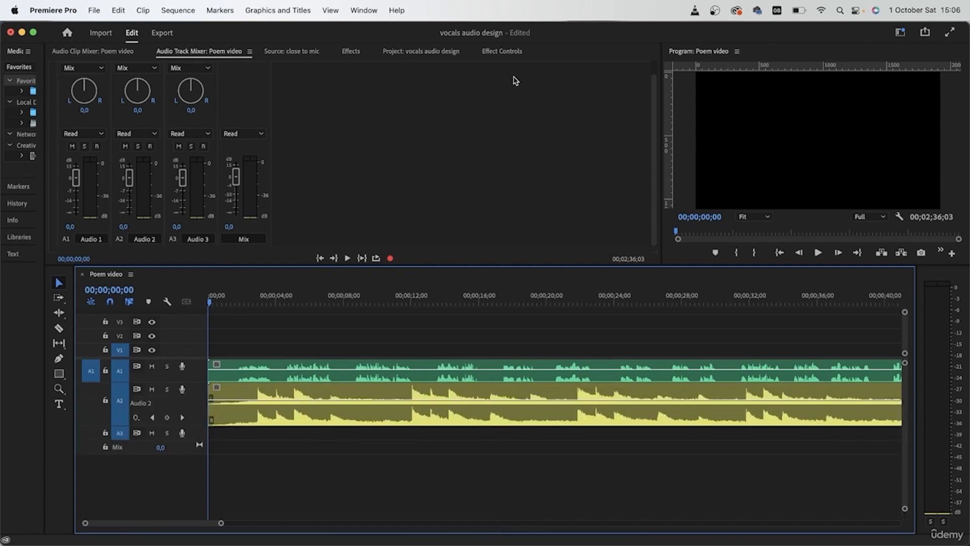
- Place the two dark-sad-ambient music clips at the sequence start on A3 and a new A4 track, and enlarge A4
click(421, 51)
drag(399, 132, 208, 433)
drag(502, 139, 183, 457)
drag(184, 472, 184, 503)
- Label the music clip on A3 pink and the music clip on A4 teal
click(326, 446)
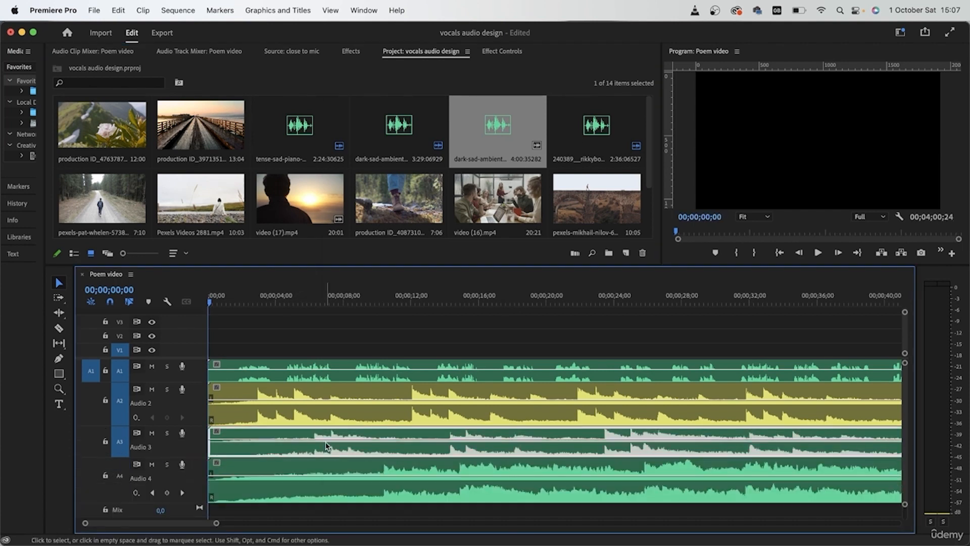
right_click(326, 447)
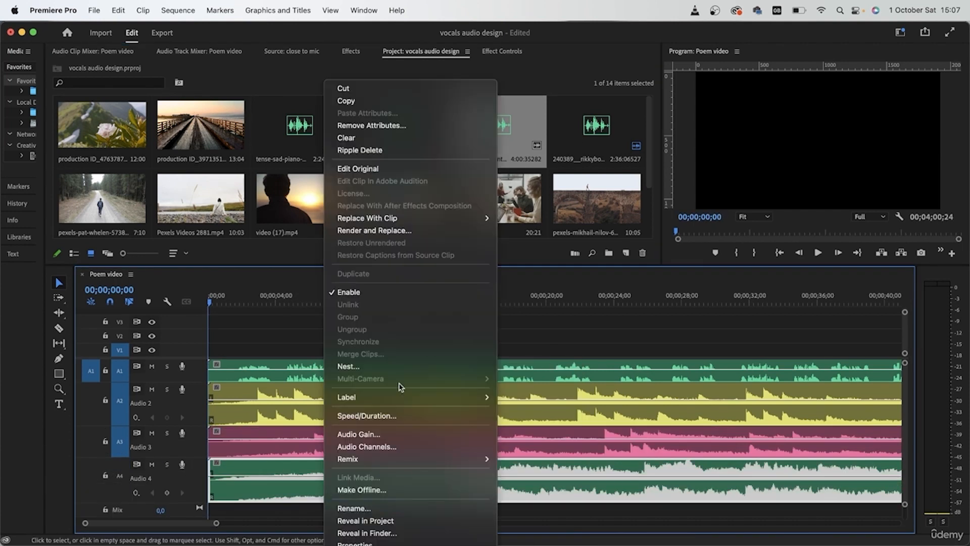
mouse_move(405, 397)
click(525, 510)
click(431, 516)
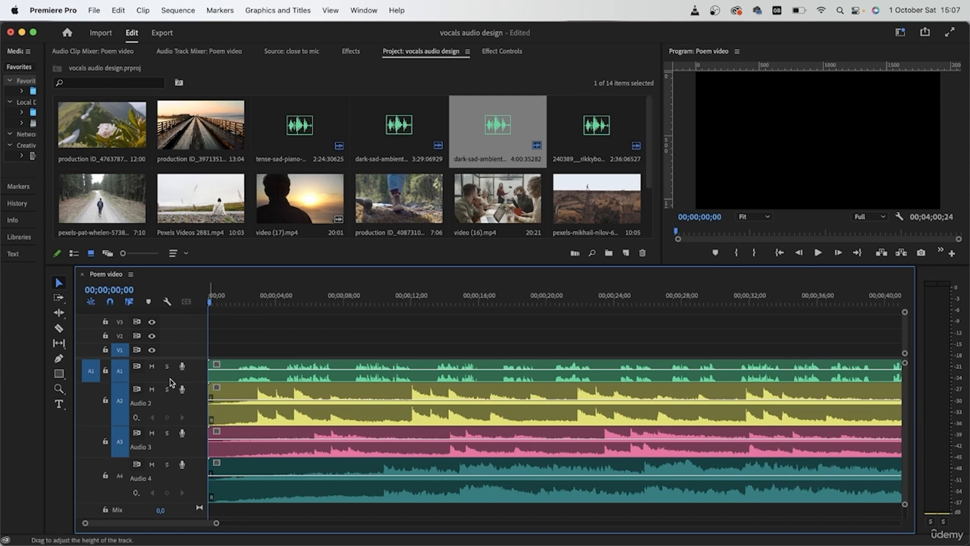
- Solo tracks A1 and A2 and lower the Audio 2 track volume to -7.2 dB
click(167, 366)
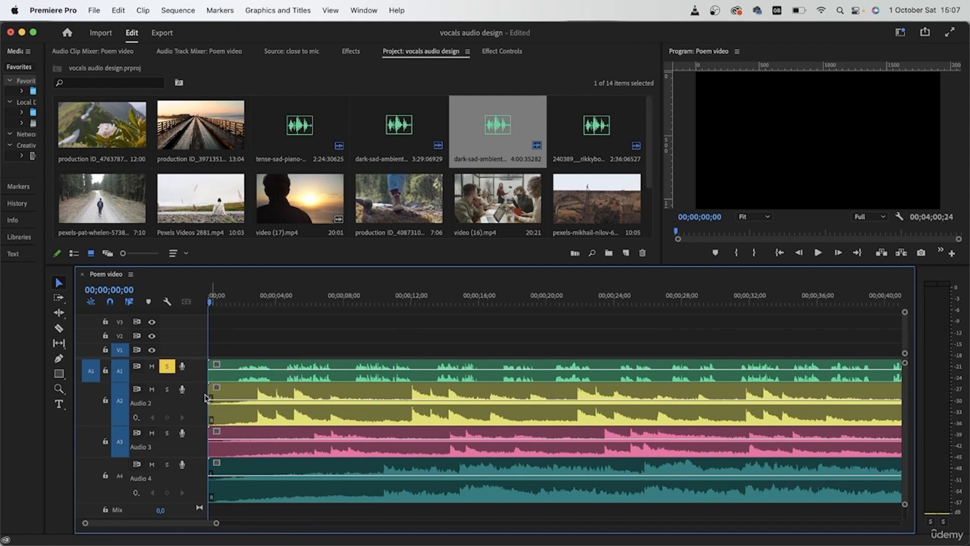
click(167, 390)
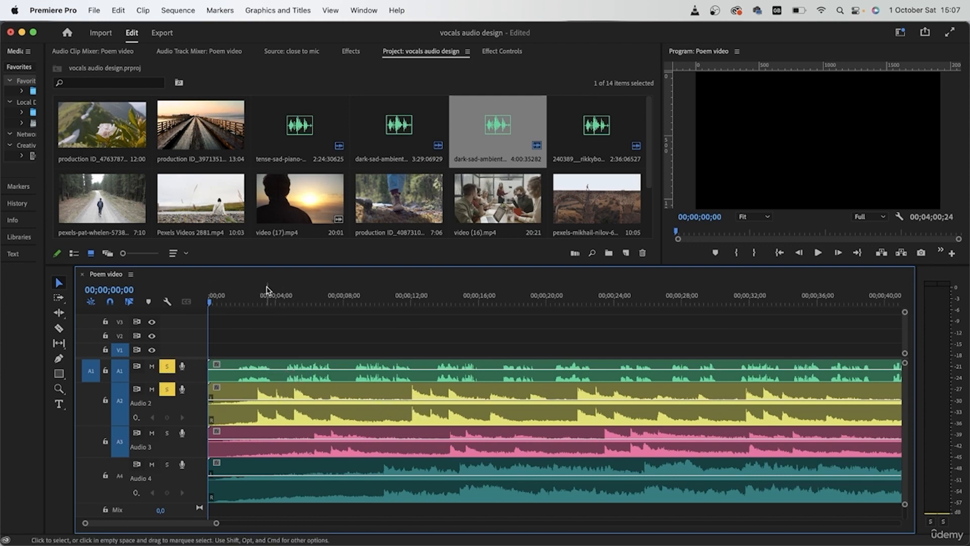
click(187, 51)
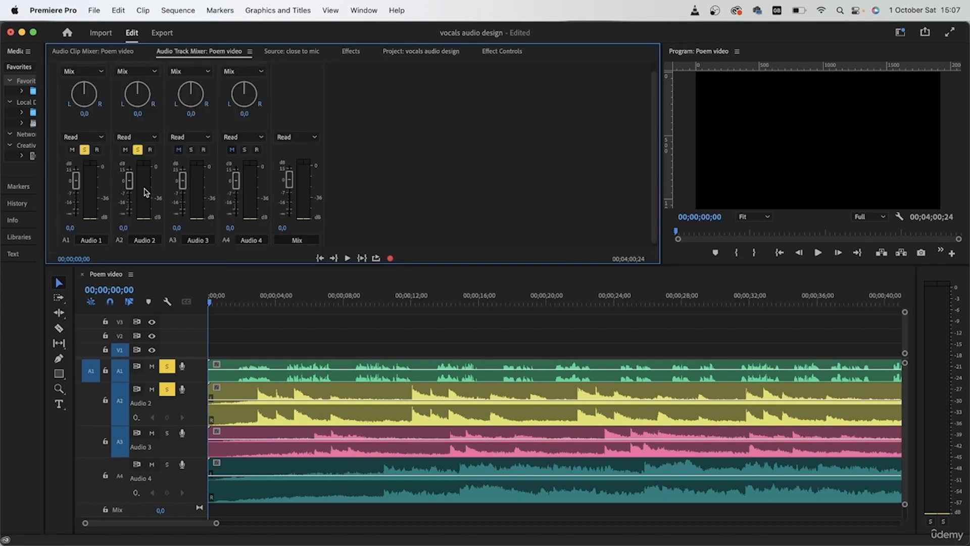
drag(127, 183, 129, 188)
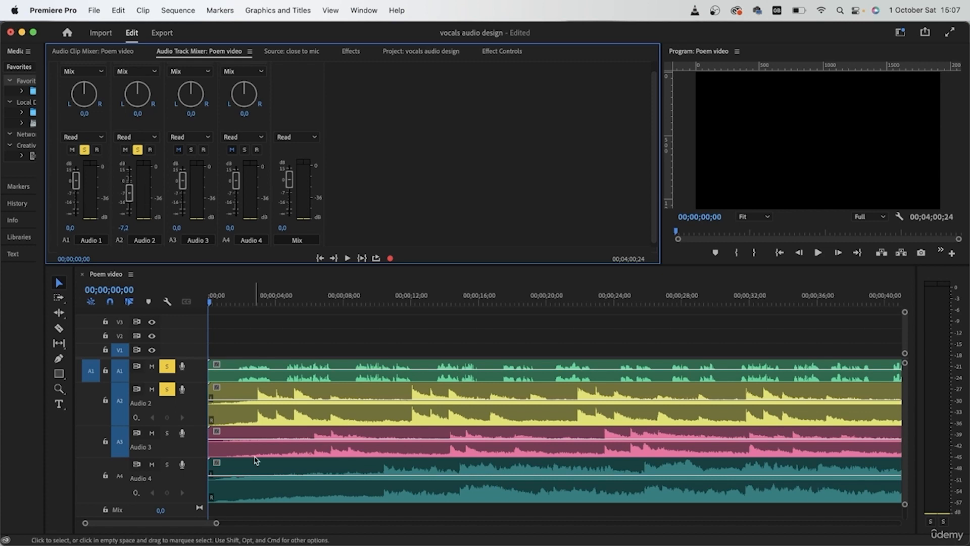
- Play the poem with the A2 piano music and raise the Audio 1 track volume to 3.7 dB
key(space)
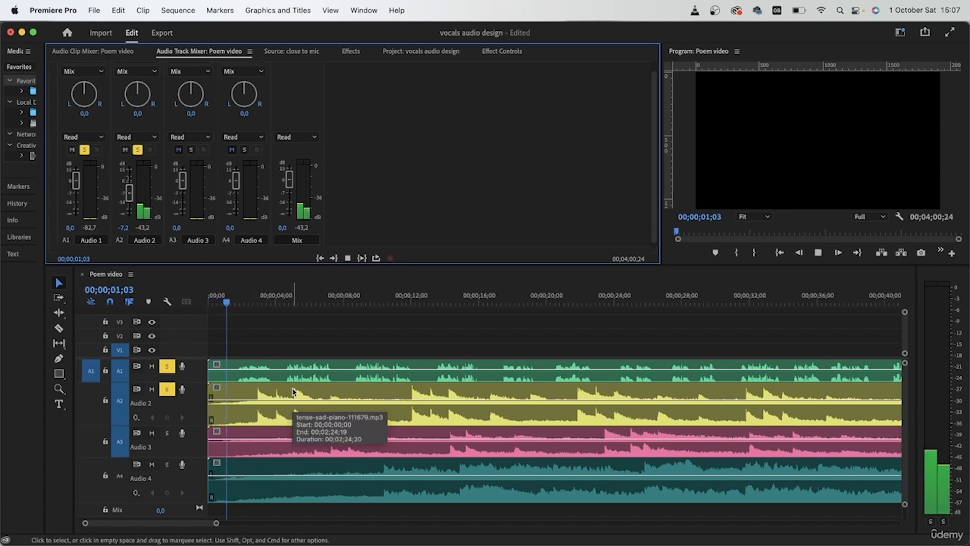
key(=)
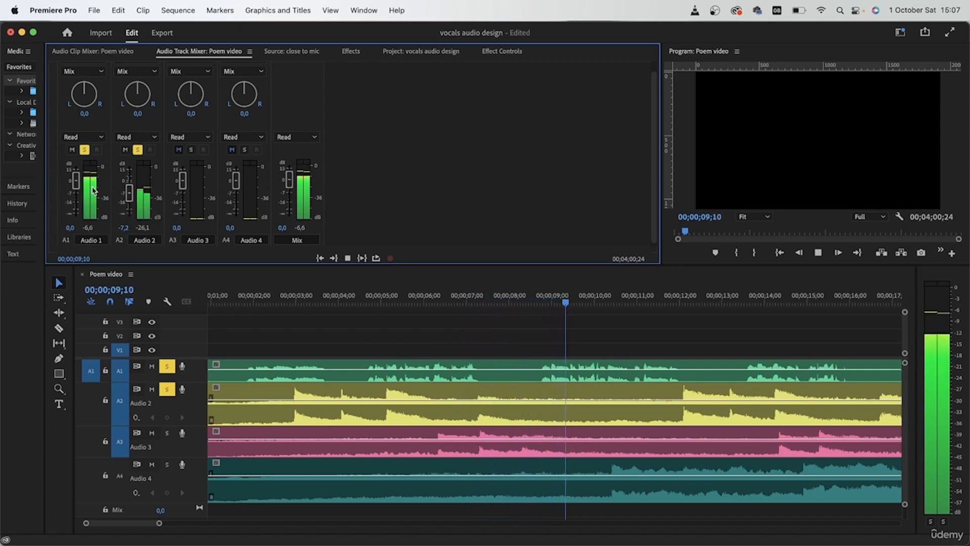
drag(75, 182, 74, 178)
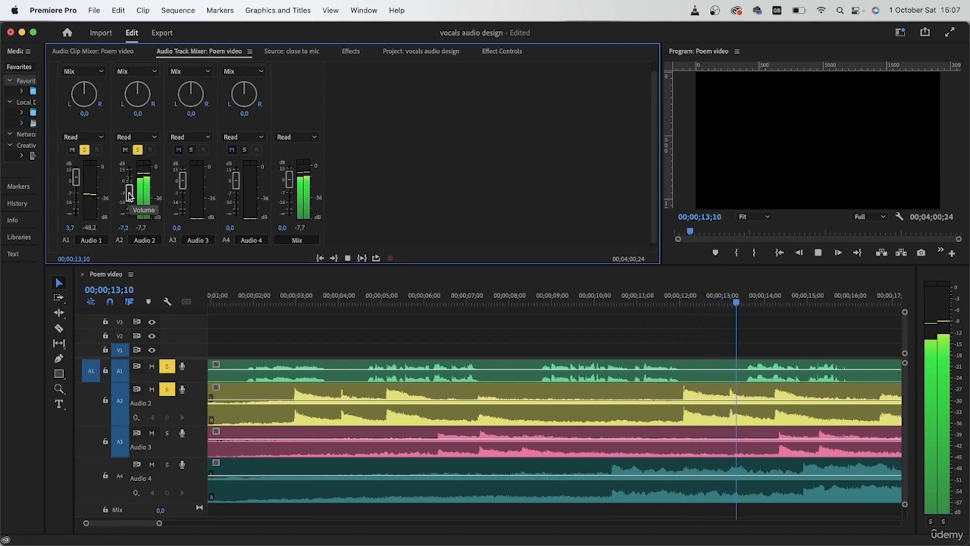
key(space)
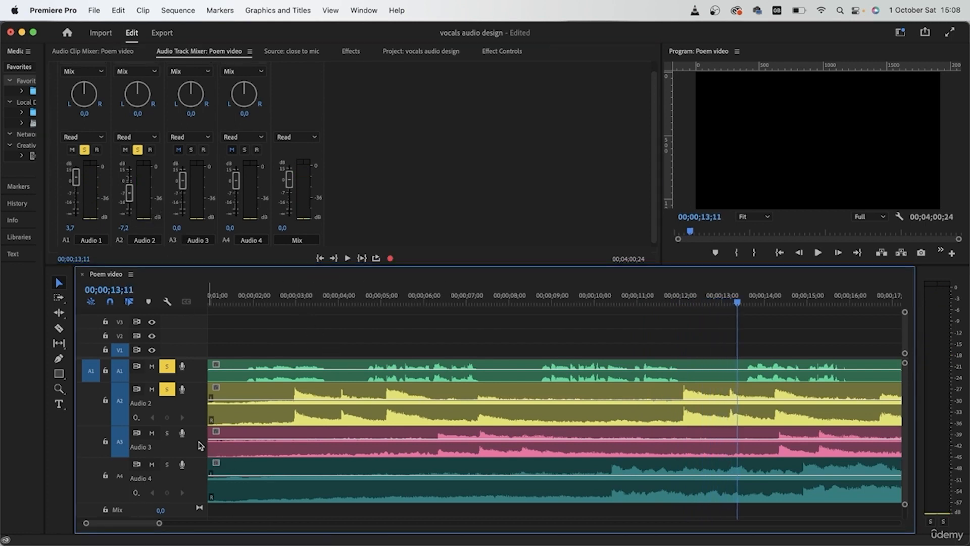
- Switch the music solo from A2 to A3, target track A4 and lower the Audio 3 track volume to -4.9 dB
click(167, 389)
click(167, 433)
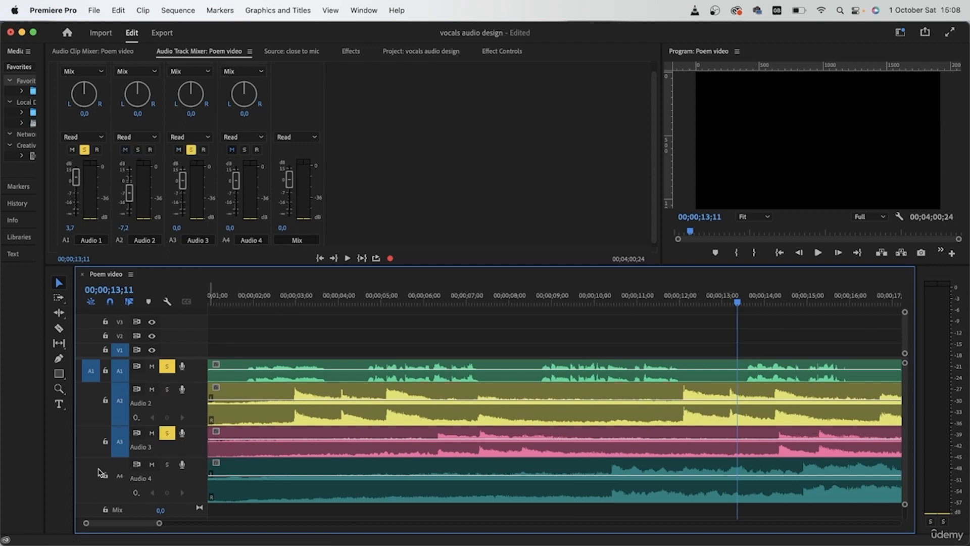
click(127, 484)
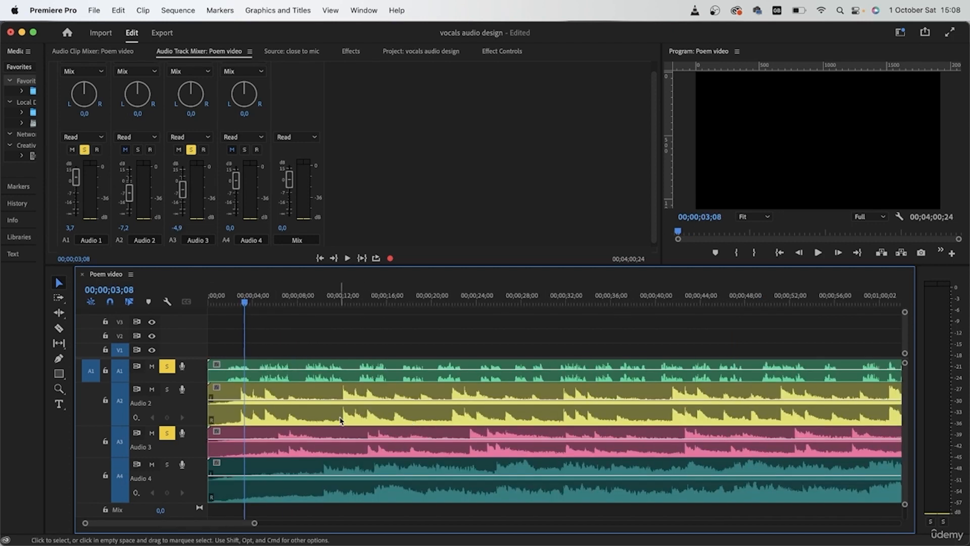
- Listen to the poem together with the dark-sad-ambient-piano music on A3 from about three seconds in
click(288, 369)
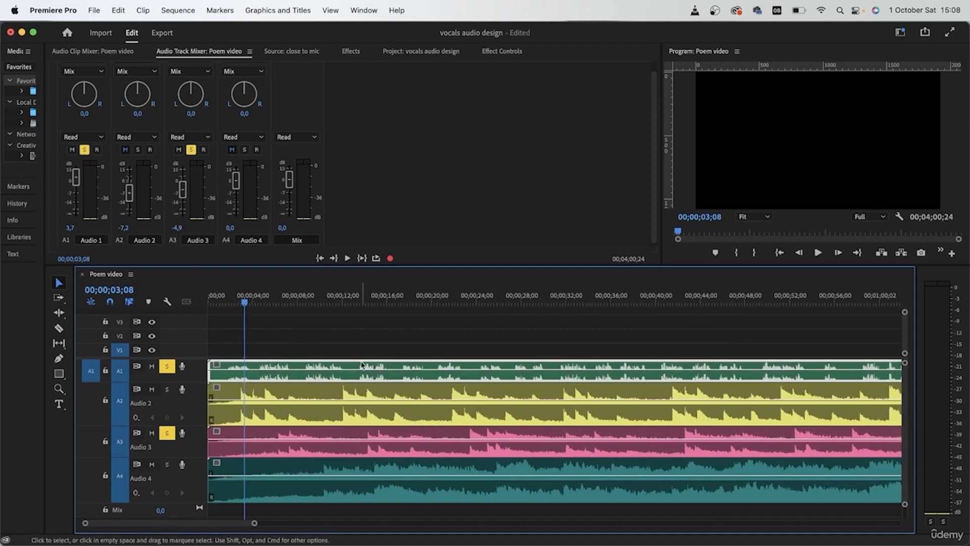
click(300, 435)
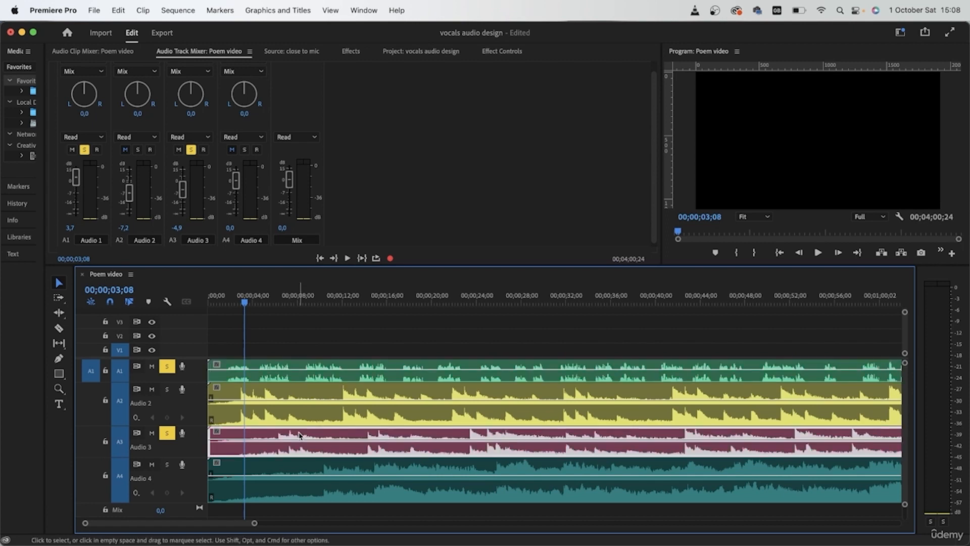
key(space)
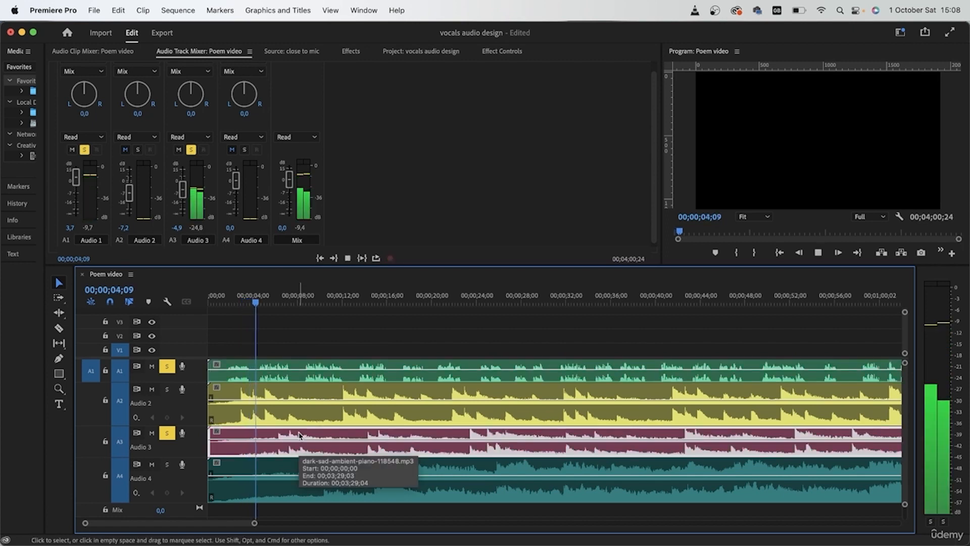
click(319, 340)
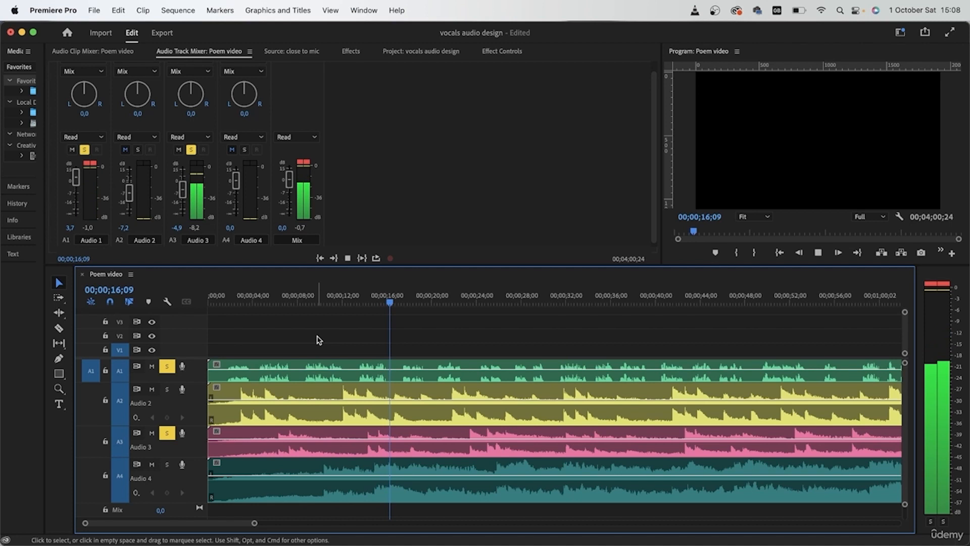
key(space)
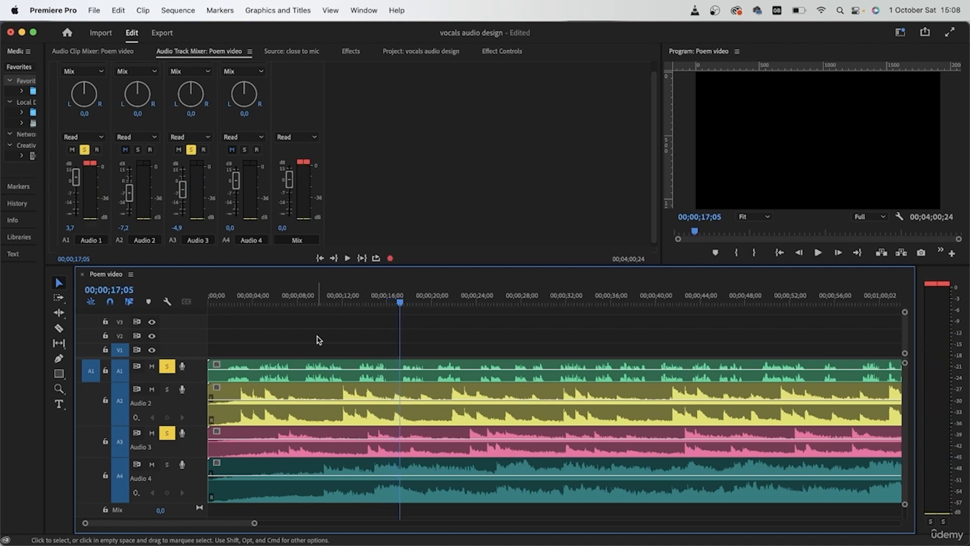
- Switch the music solo from A3 to A4 and lower the Audio 4 track volume to -5.6 dB
click(167, 433)
click(166, 464)
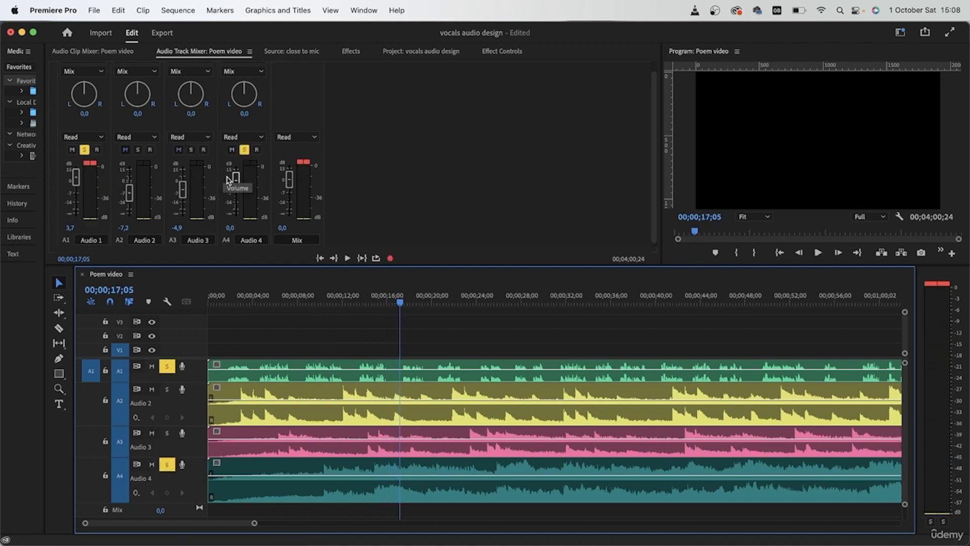
drag(231, 182, 235, 189)
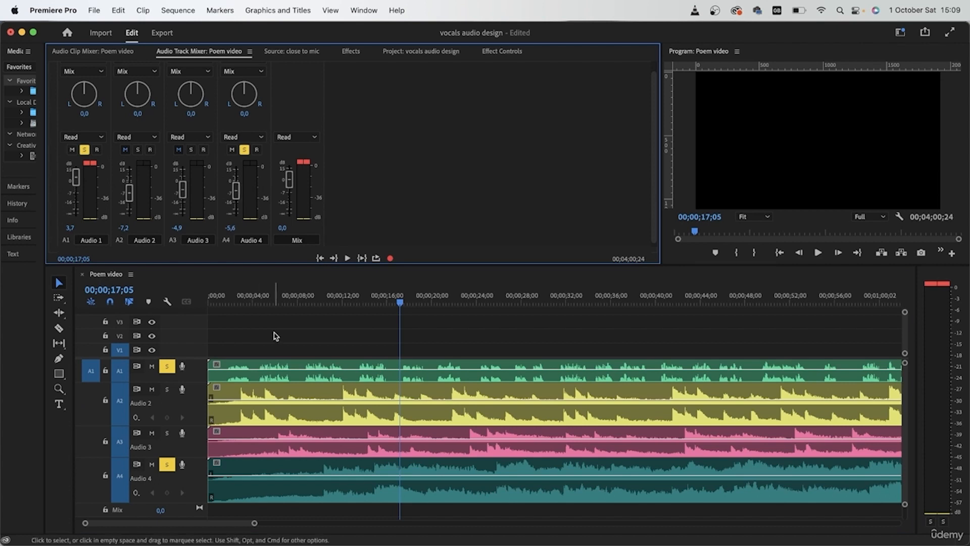
- Listen to the poem with the A4 music from about 8 seconds and from about 32 seconds into the sequence
drag(325, 295, 304, 302)
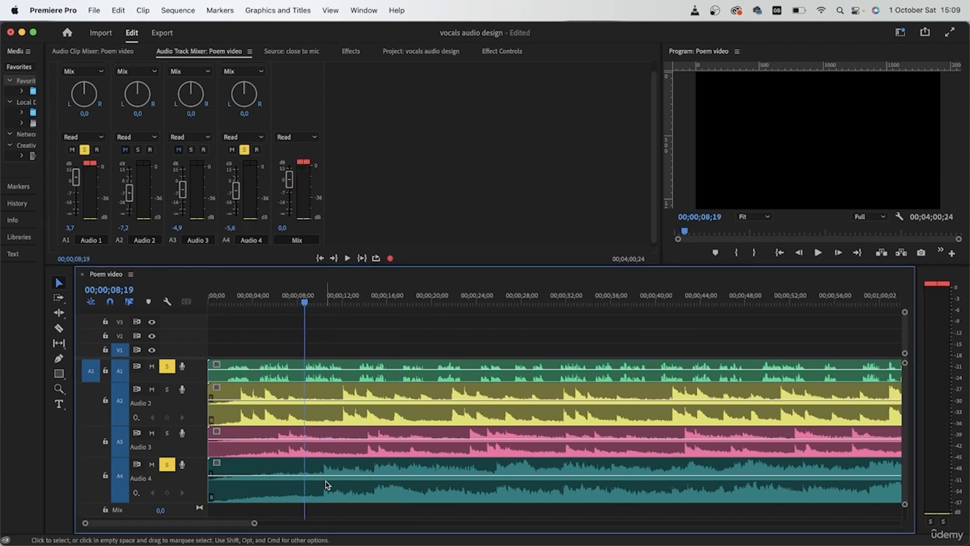
key(space)
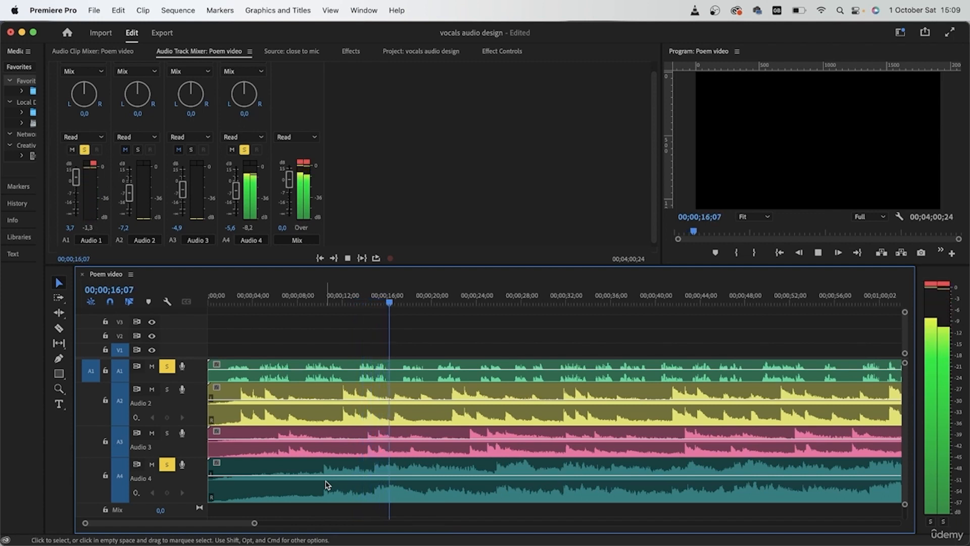
click(566, 297)
key(space)
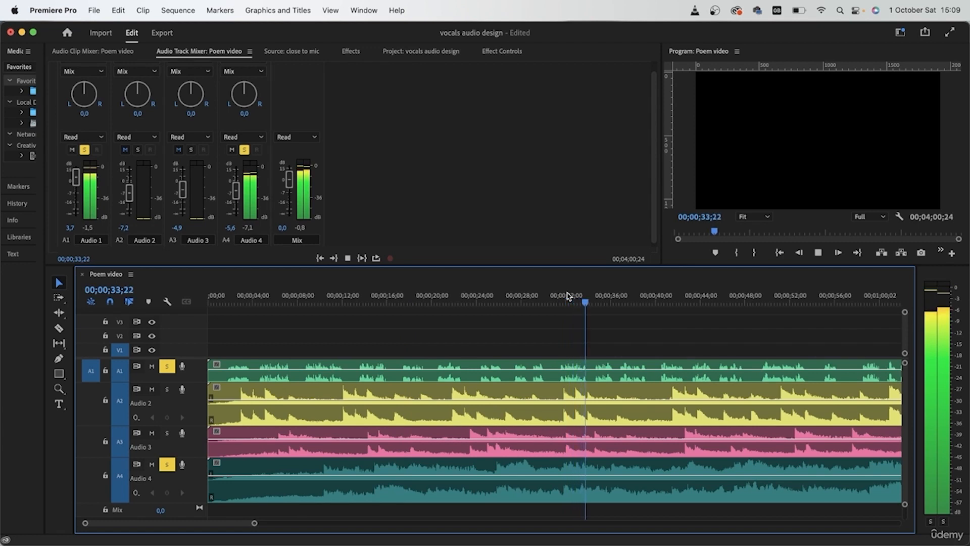
scroll(540, 384, down, 3)
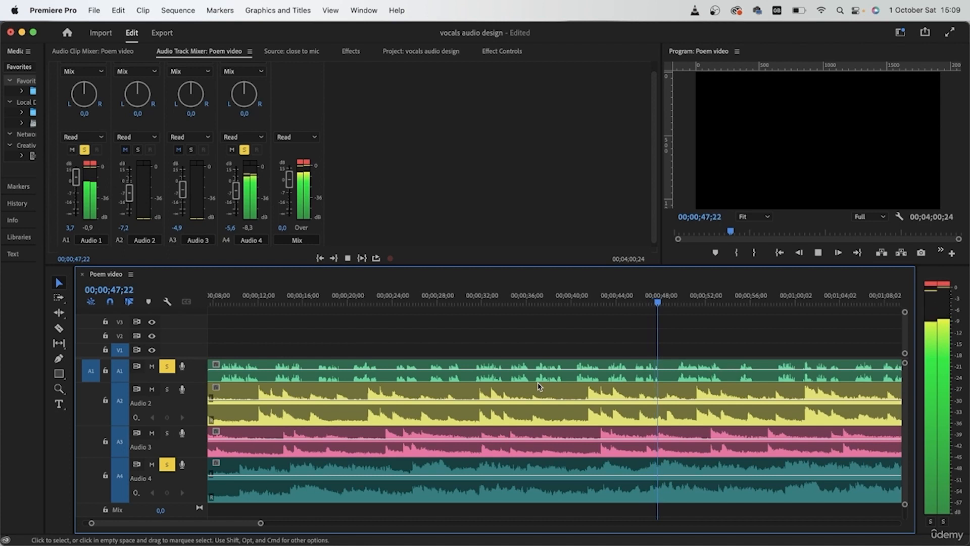
key(space)
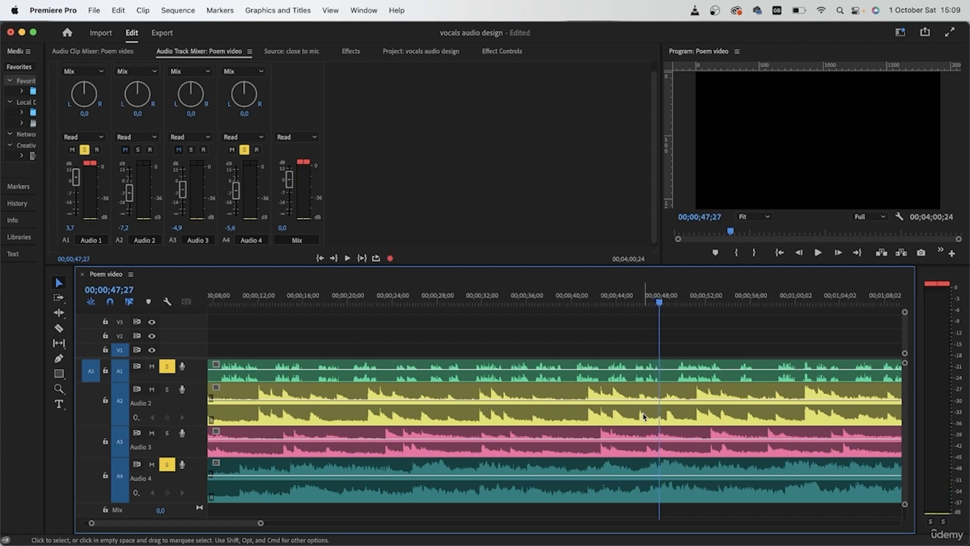
click(469, 459)
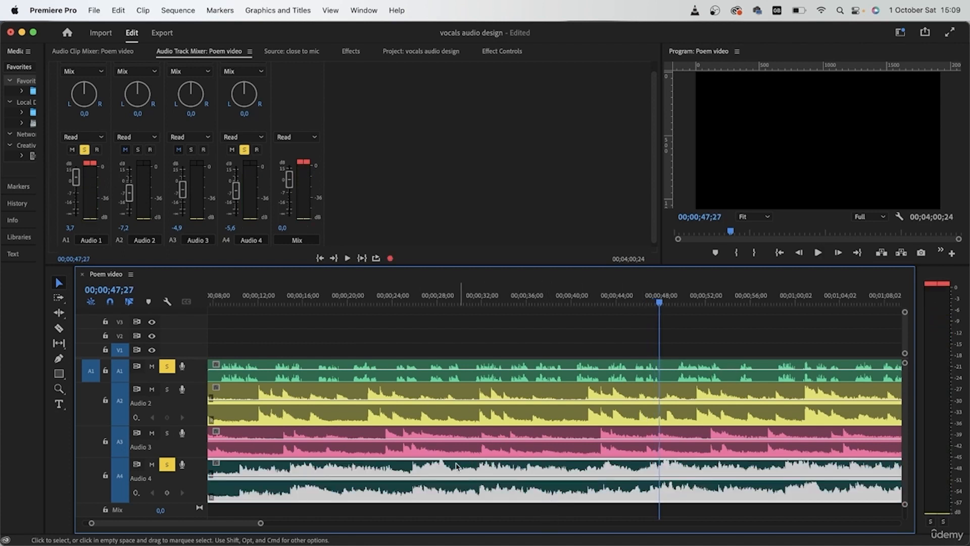
click(428, 440)
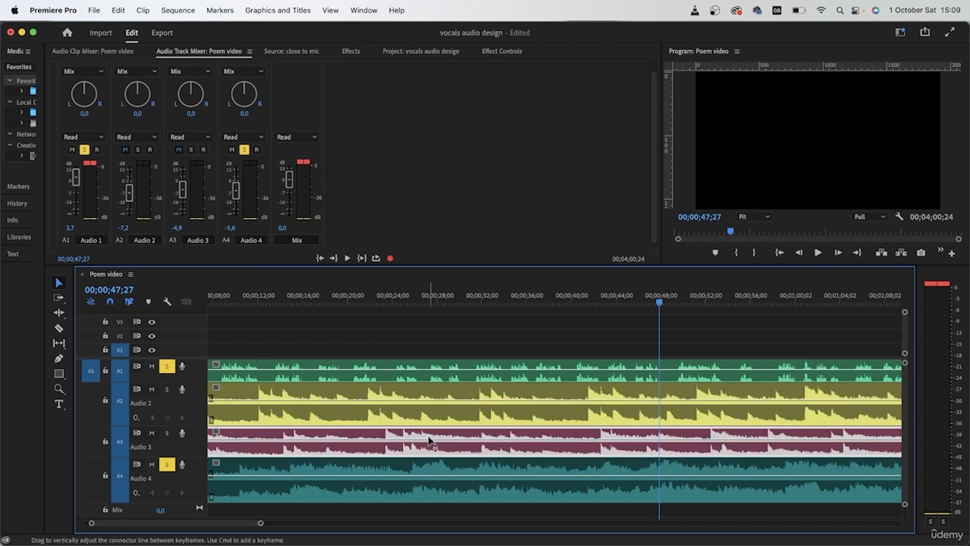
click(515, 371)
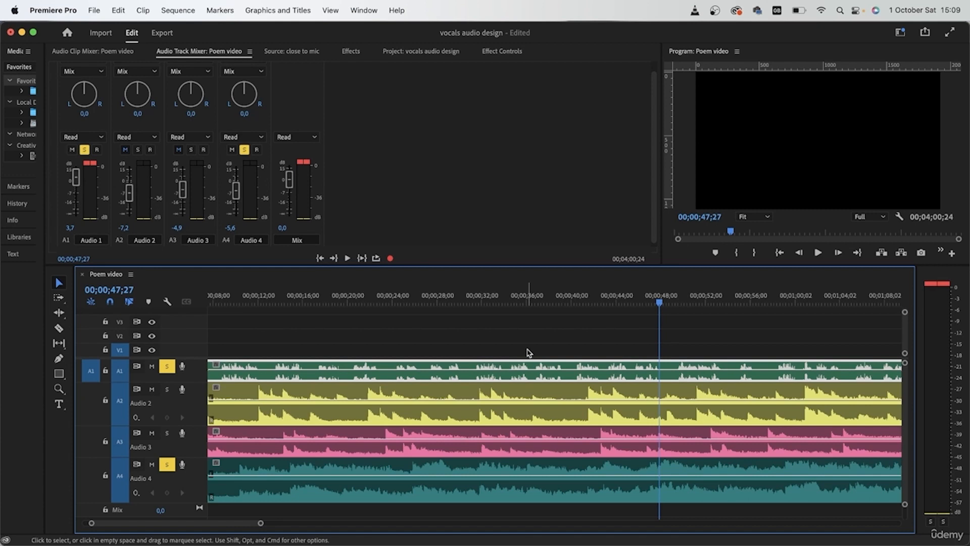
click(541, 483)
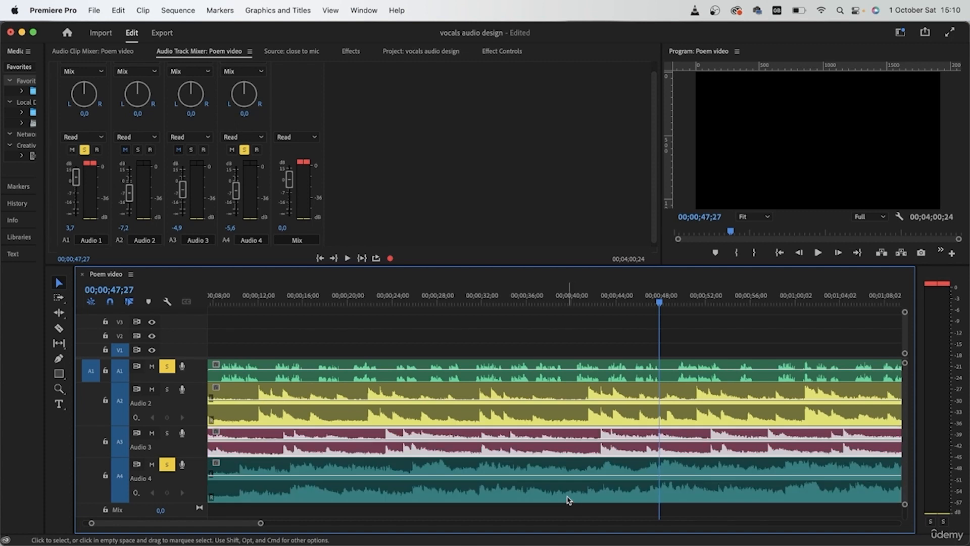
click(478, 402)
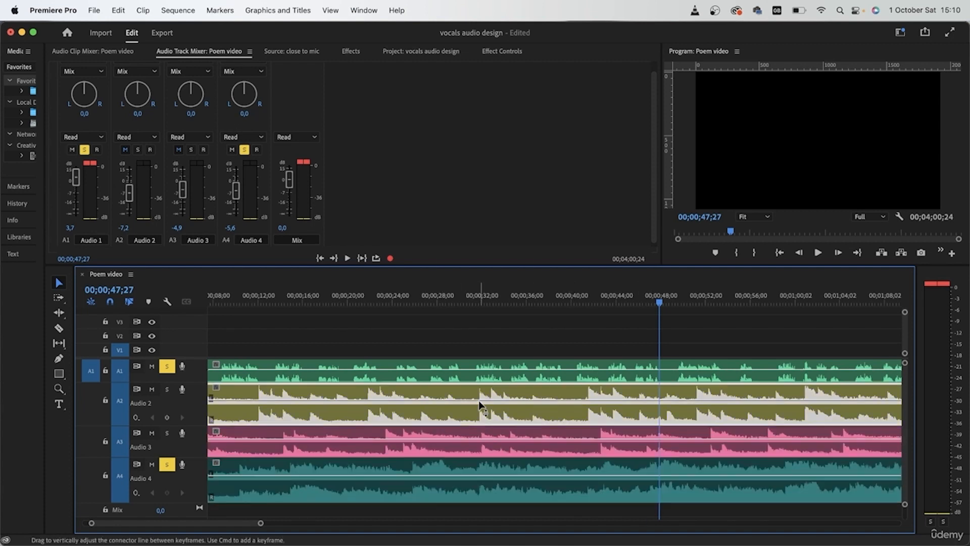
- Delete the music clips on A3 and A2, and move the A4 music clip up to the emptied A2 track
click(482, 436)
key(Delete)
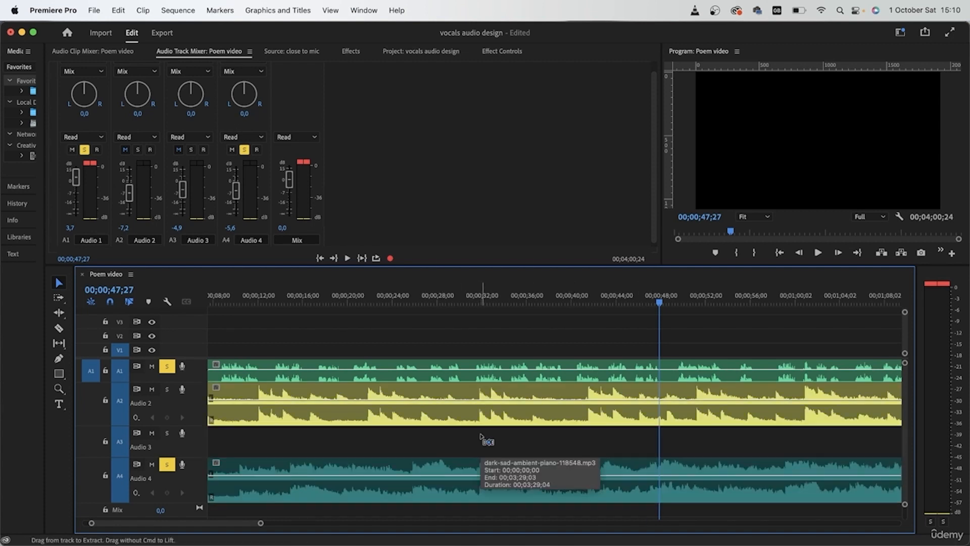
click(490, 411)
key(Delete)
drag(412, 491, 411, 413)
- Return the playhead to the sequence start and turn off solo on tracks A4 and A1
scroll(410, 413, left, 3)
drag(236, 297, 198, 308)
click(167, 465)
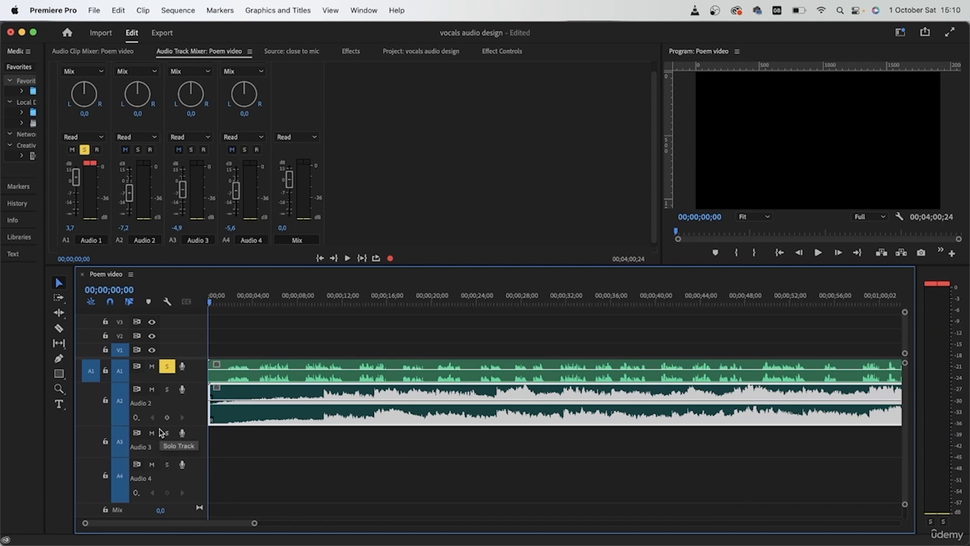
click(167, 366)
click(329, 469)
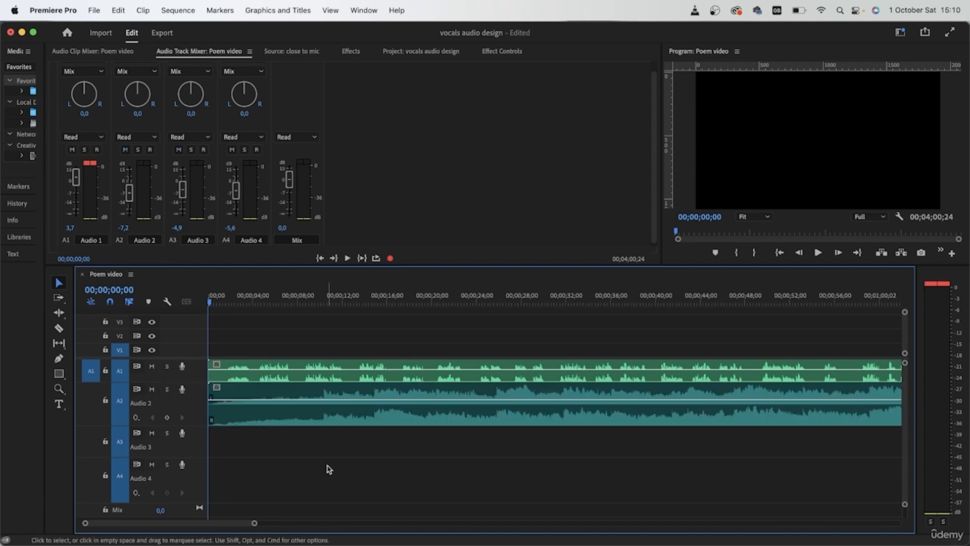
- Set the Audio 2 track volume to -5.6 dB and reset the Audio 3 and Audio 4 volumes to 0 dB
click(123, 227)
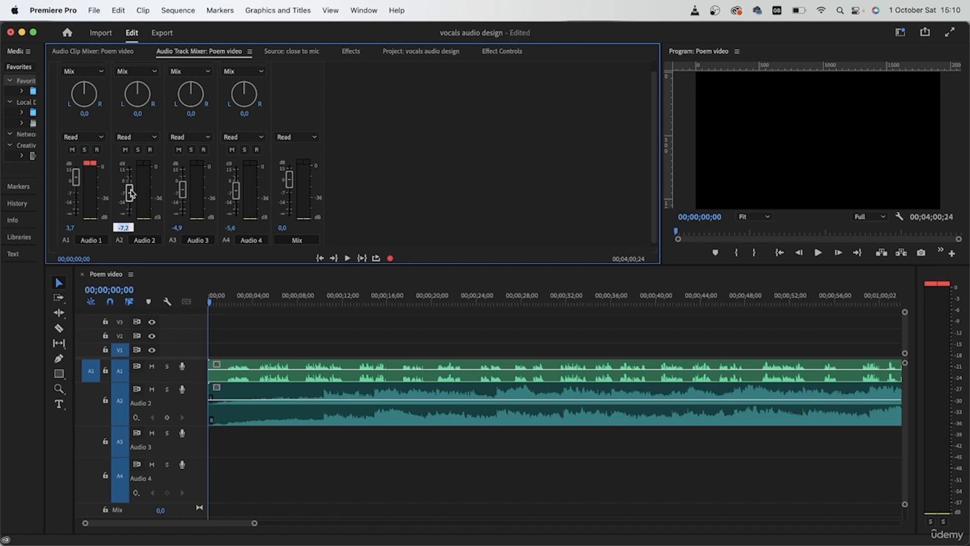
drag(130, 194, 131, 188)
click(177, 227)
text(0)
key(Return)
click(235, 227)
text(0)
key(Return)
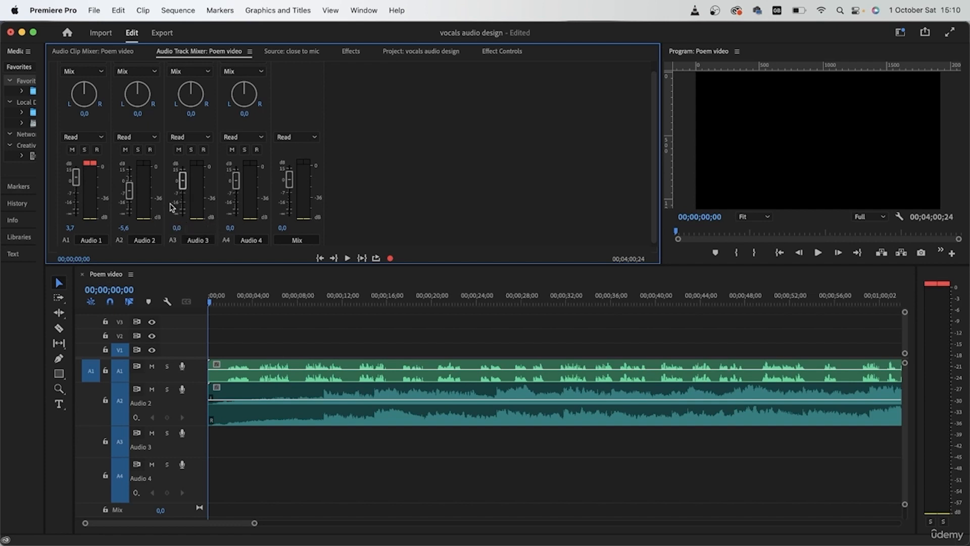
- Switch to a workspace layout with the project media beside a larger program monitor
click(297, 479)
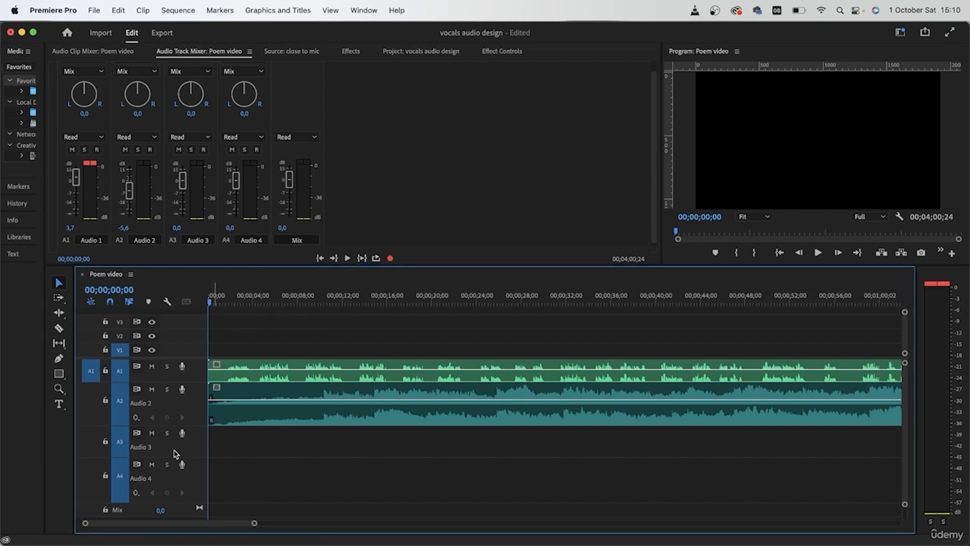
click(900, 33)
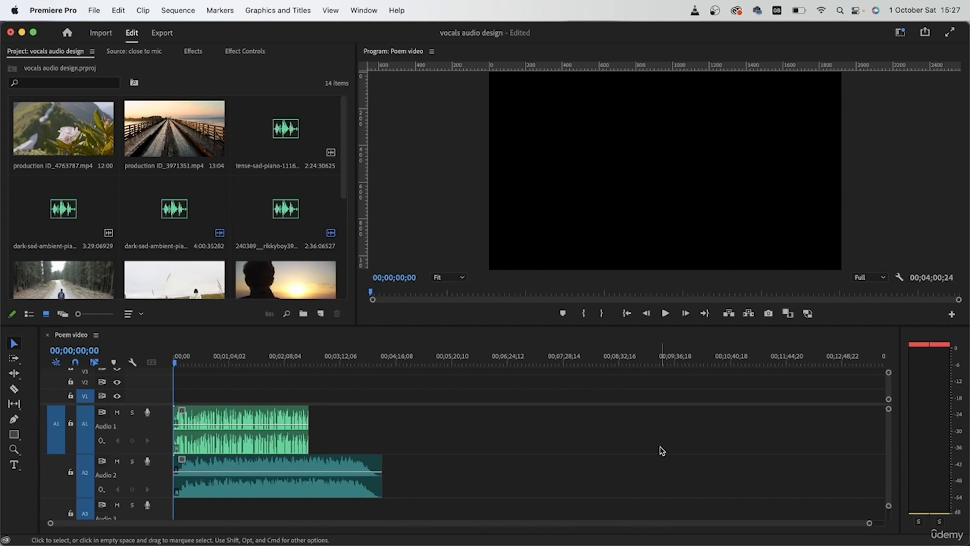
- Examine the poem and music waveforms along the timeline for the spoken lines and the pauses between them
scroll(273, 442, up, 5)
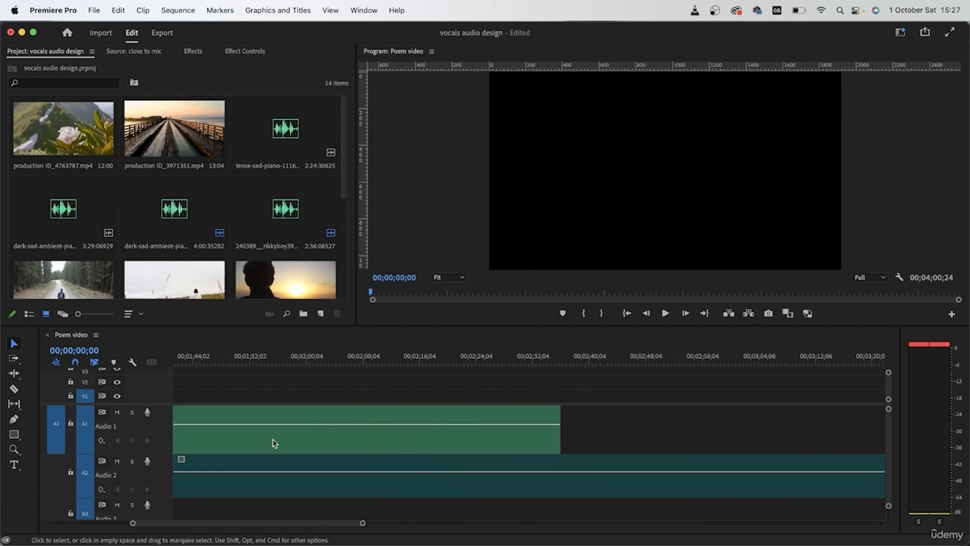
scroll(272, 443, left, 10)
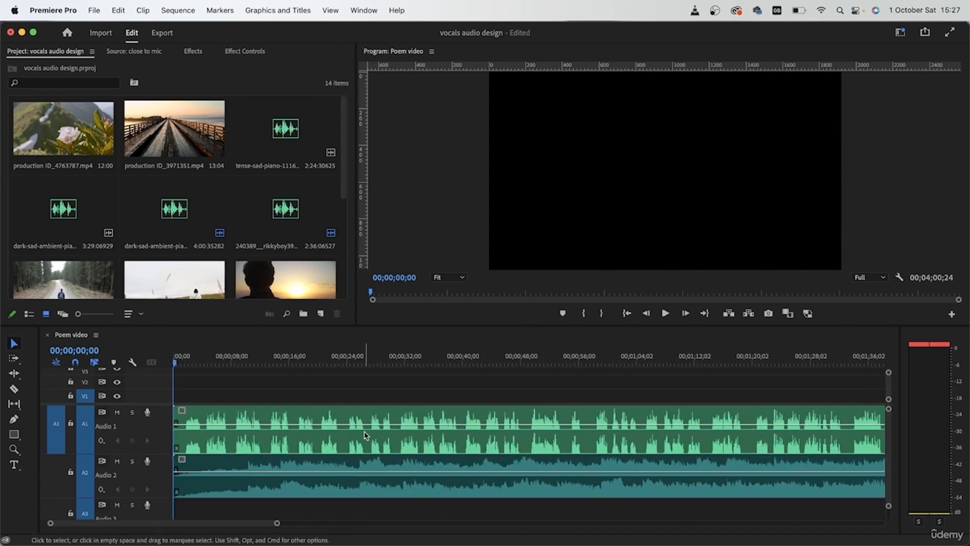
scroll(290, 474, up, 5)
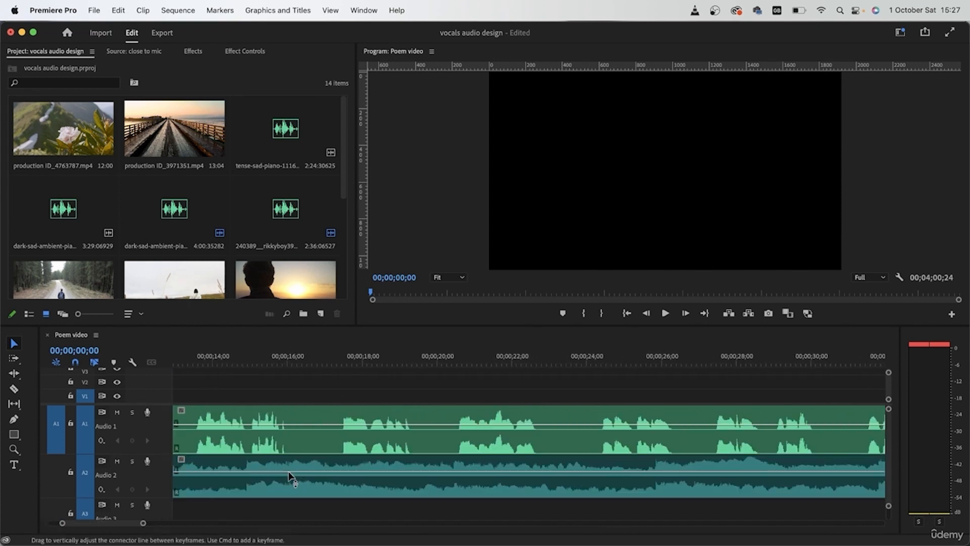
scroll(289, 474, up, 1)
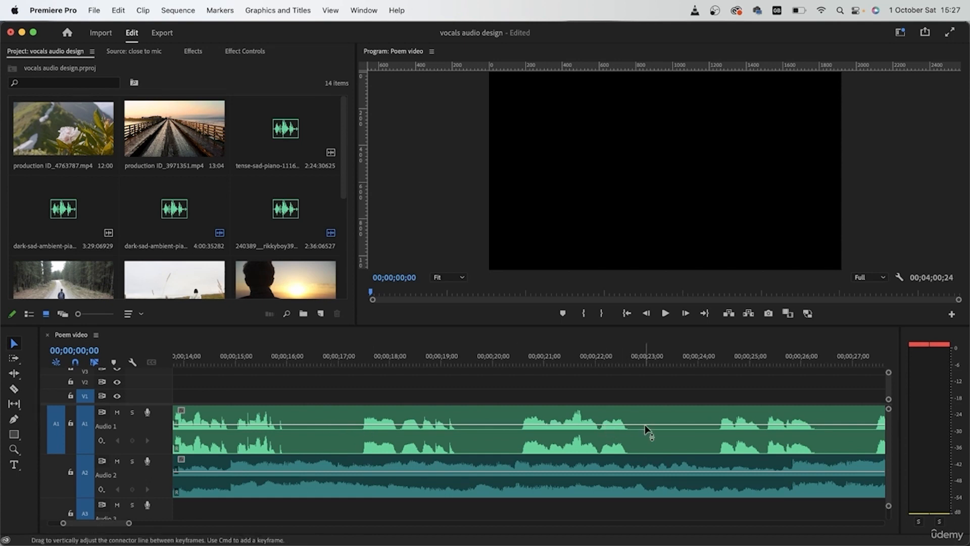
scroll(831, 470, right, 5)
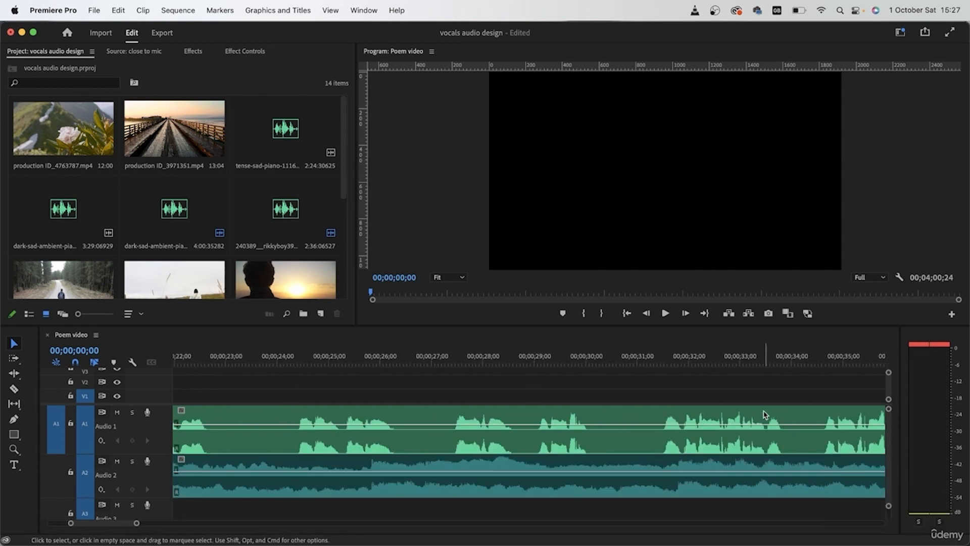
click(762, 428)
click(766, 391)
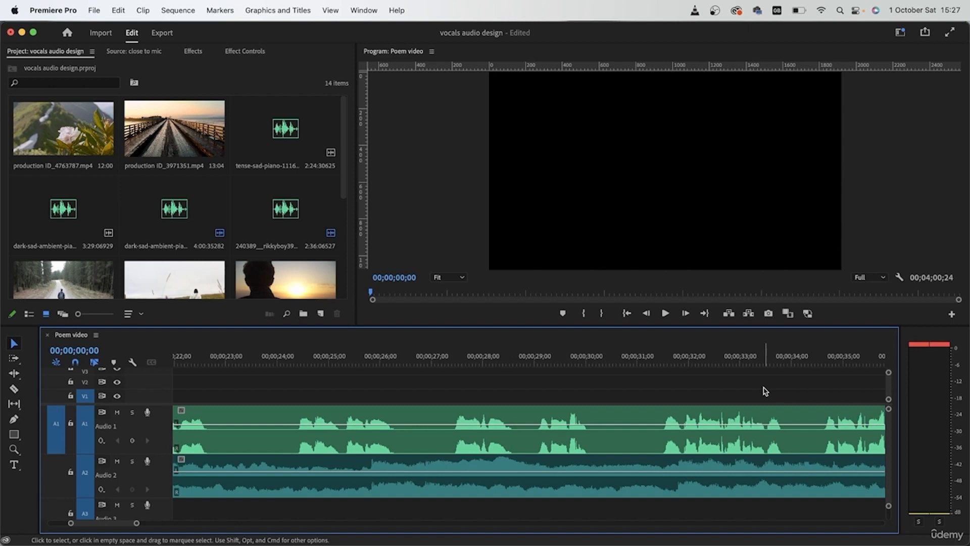
scroll(769, 412, right, 5)
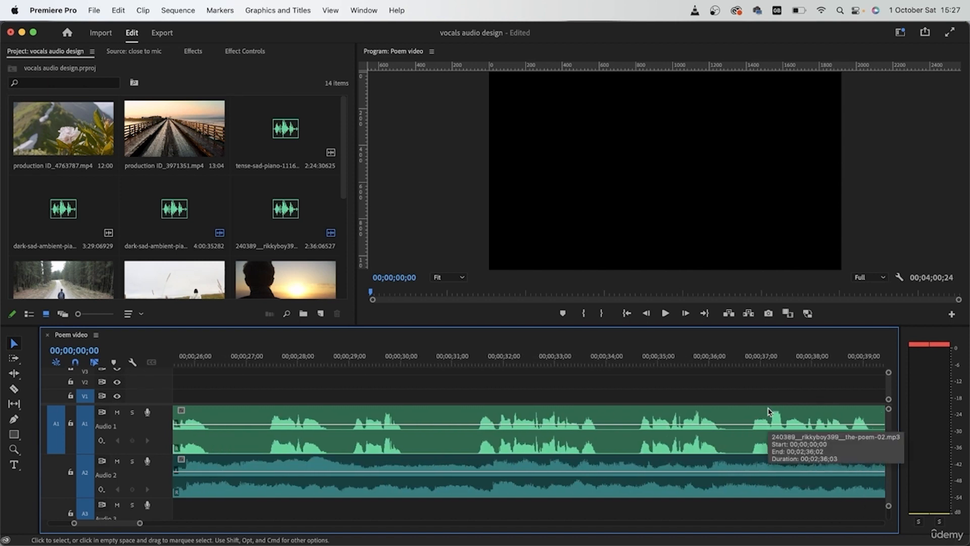
click(727, 434)
scroll(786, 427, right, 2)
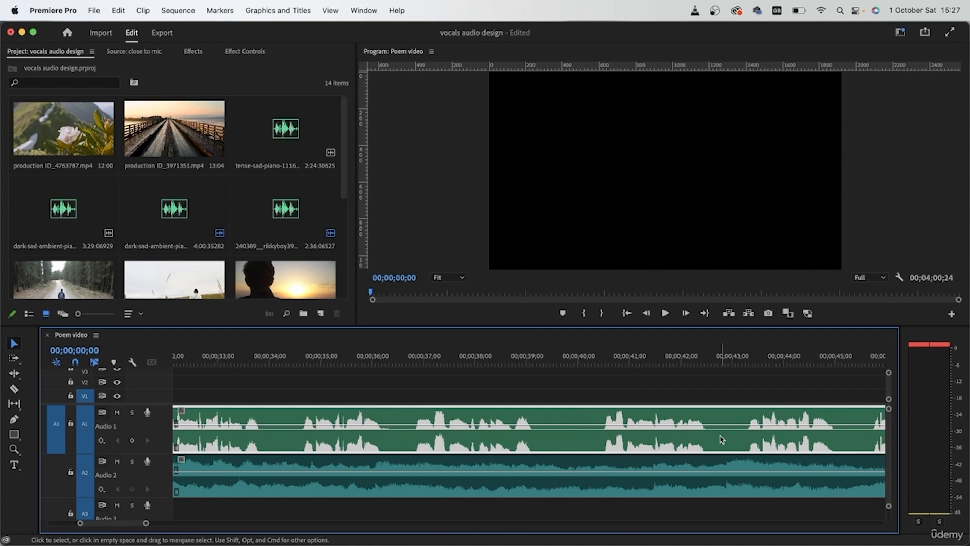
scroll(780, 452, down, 3)
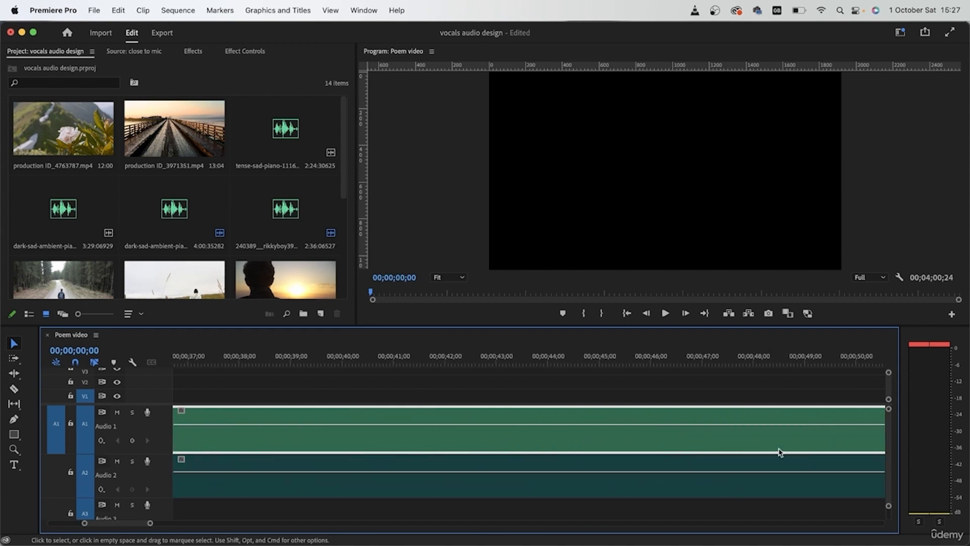
scroll(780, 452, down, 2)
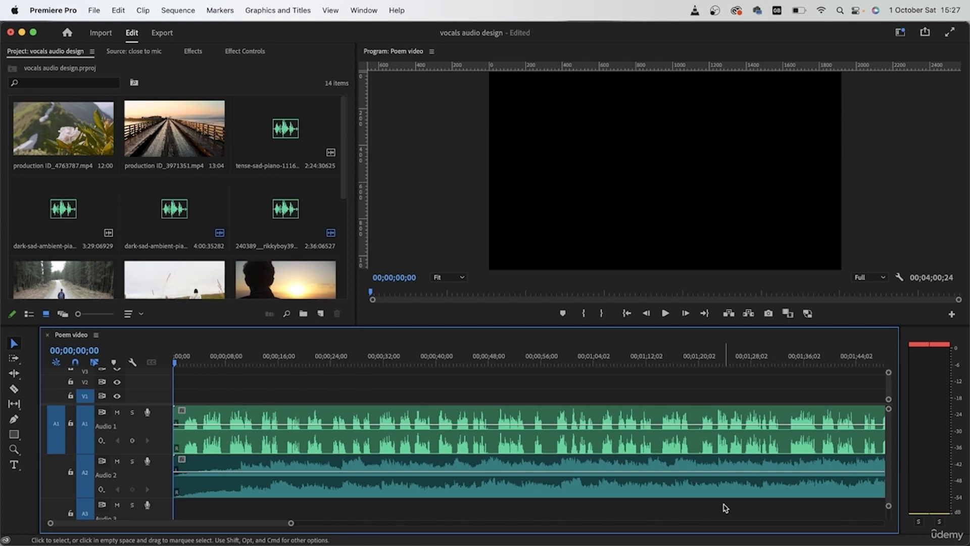
click(698, 439)
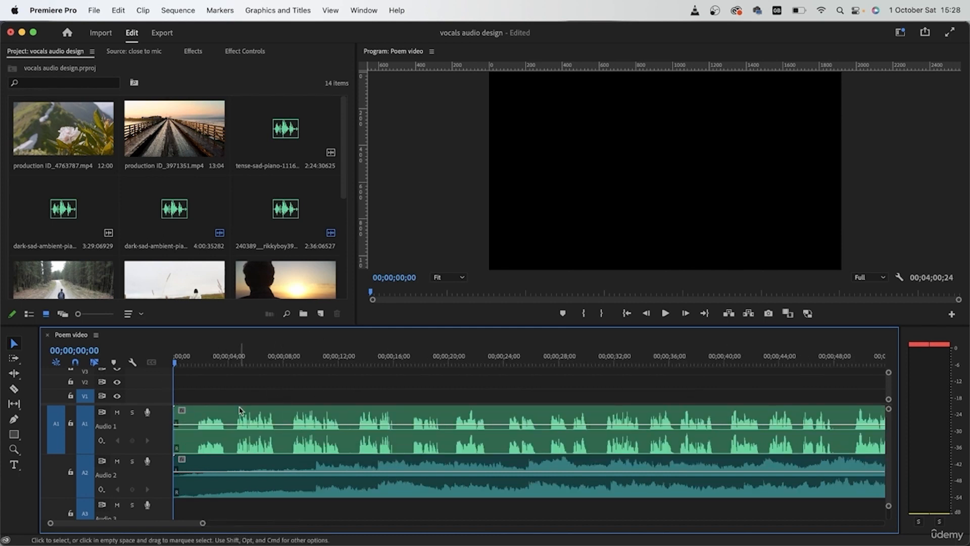
- Listen to the poem with the music from about 5 seconds and stop at 00;00;16;23 to find a cut point
click(204, 358)
drag(205, 357, 245, 358)
key(space)
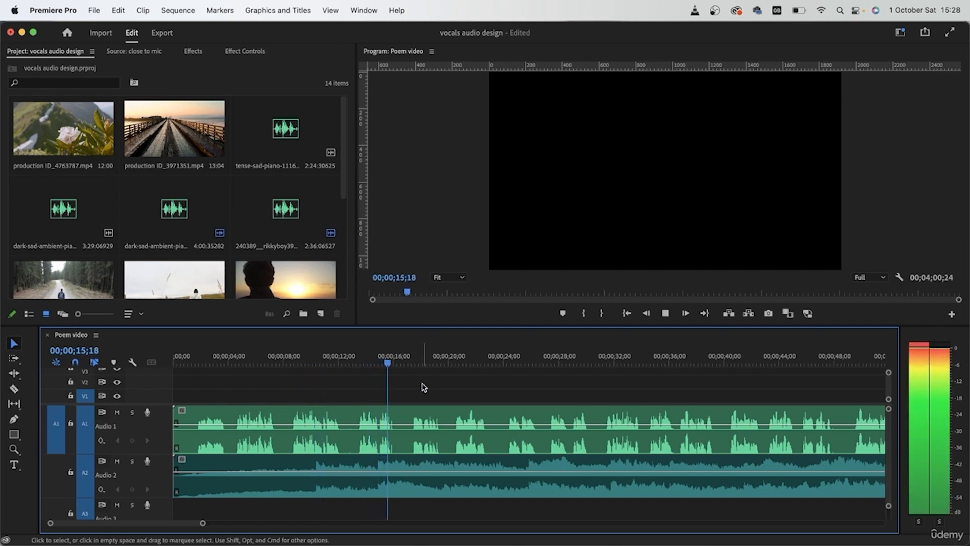
key(space)
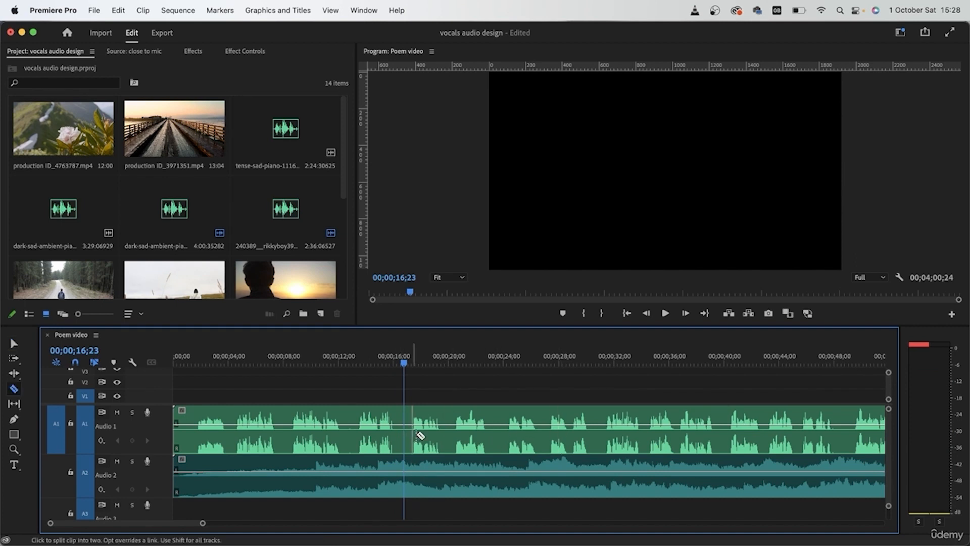
- Split the poem clip on A1 at 00;00;16;23 and at 00;00;23;20
key(c)
click(407, 437)
key(v)
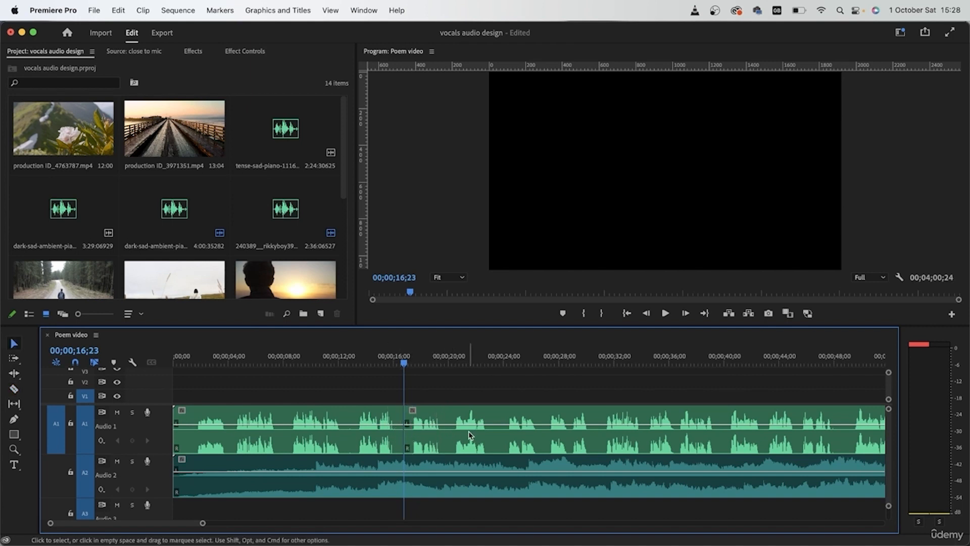
click(471, 435)
drag(481, 359, 499, 441)
key(super+k)
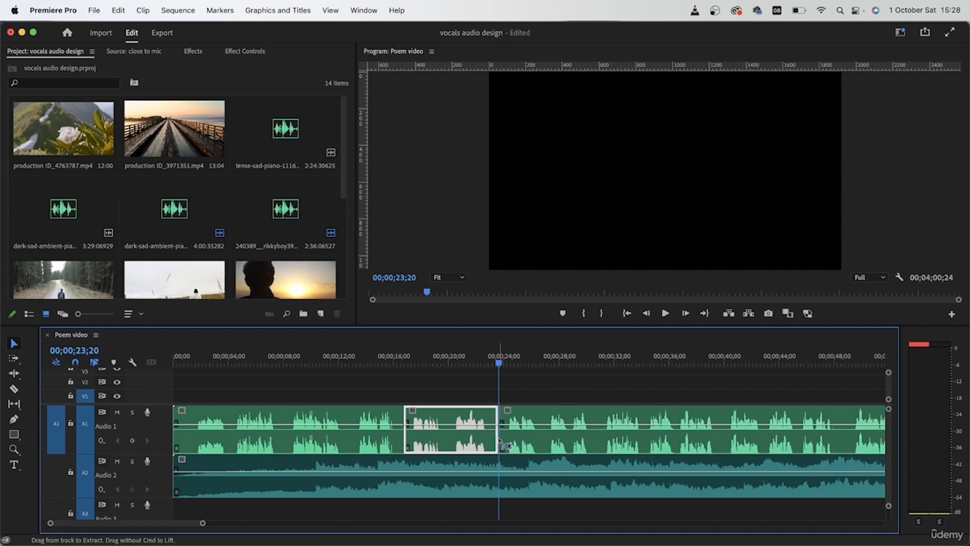
- Delete the poem section between the two cuts and move the remaining recording back against the first piece
click(528, 397)
click(473, 418)
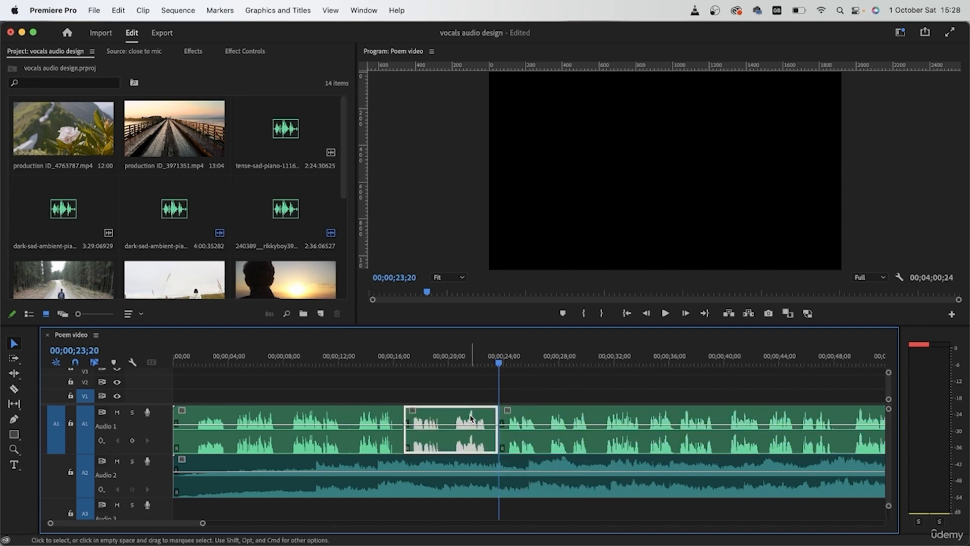
key(Delete)
click(526, 415)
drag(526, 415, 431, 415)
- Listen to the poem with music across the new cut, starting from 00;00;13;16
click(359, 357)
click(442, 399)
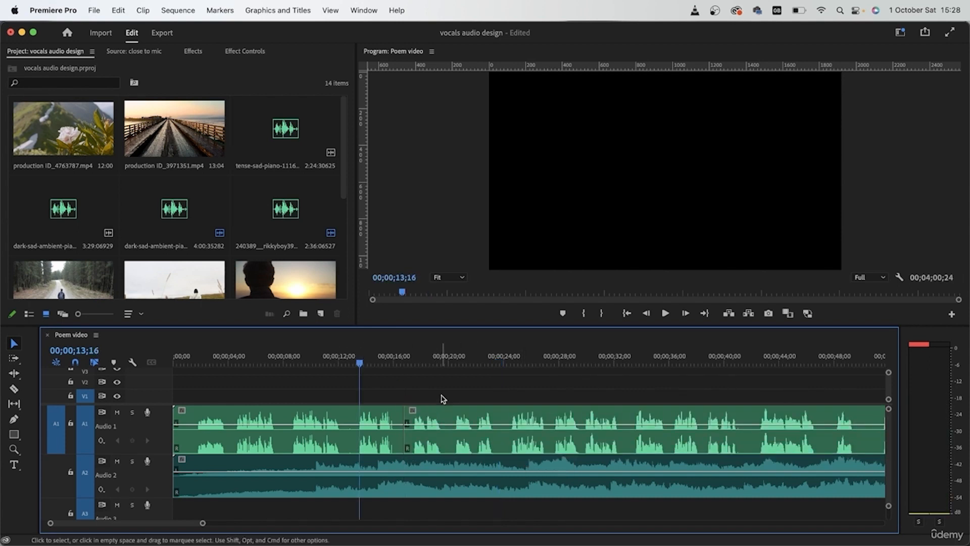
key(space)
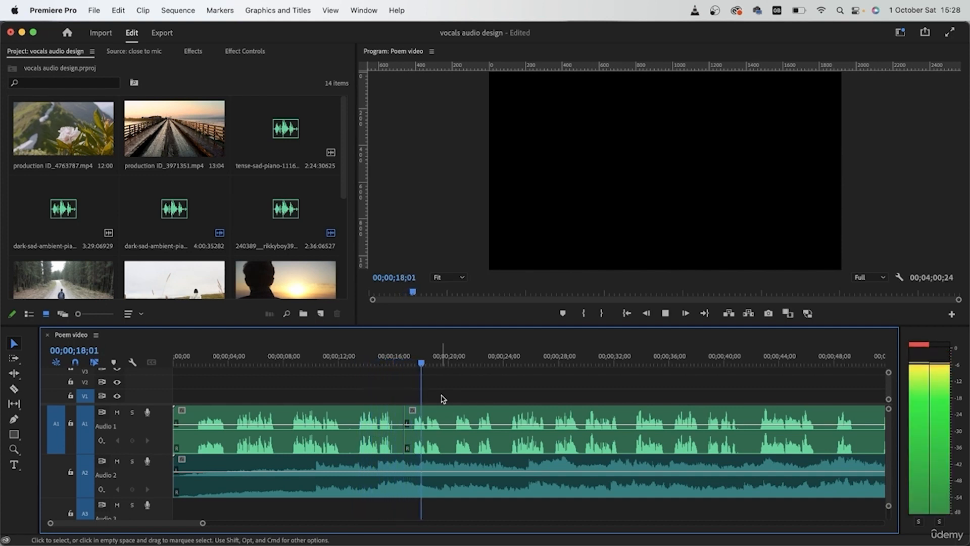
key(space)
- Solo the poem track A1 and listen to the cut from about 15 seconds without the music
click(132, 412)
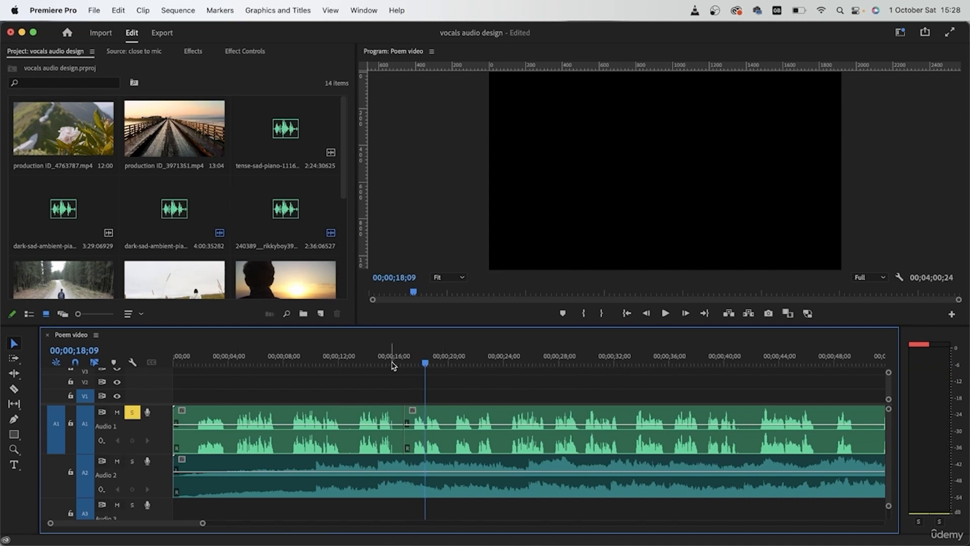
click(387, 357)
key(space)
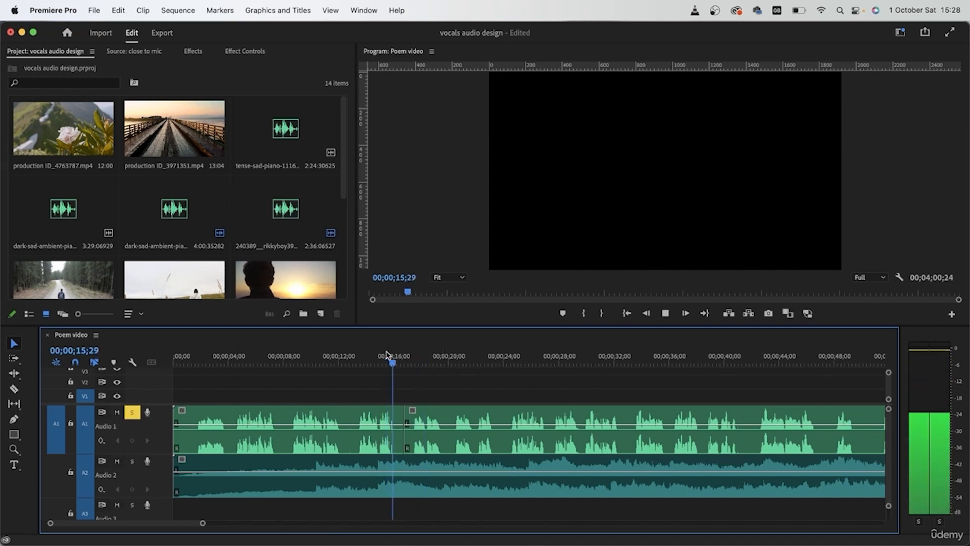
key(space)
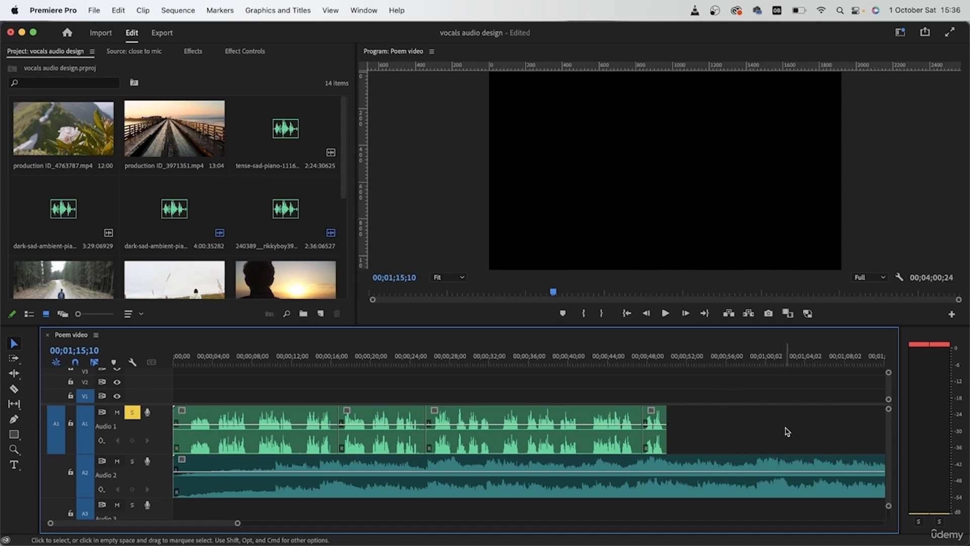
- Turn off the A1 solo and move all the poem clips together so the voice starts at 00;00;25;18
click(133, 413)
drag(752, 407, 294, 408)
click(734, 419)
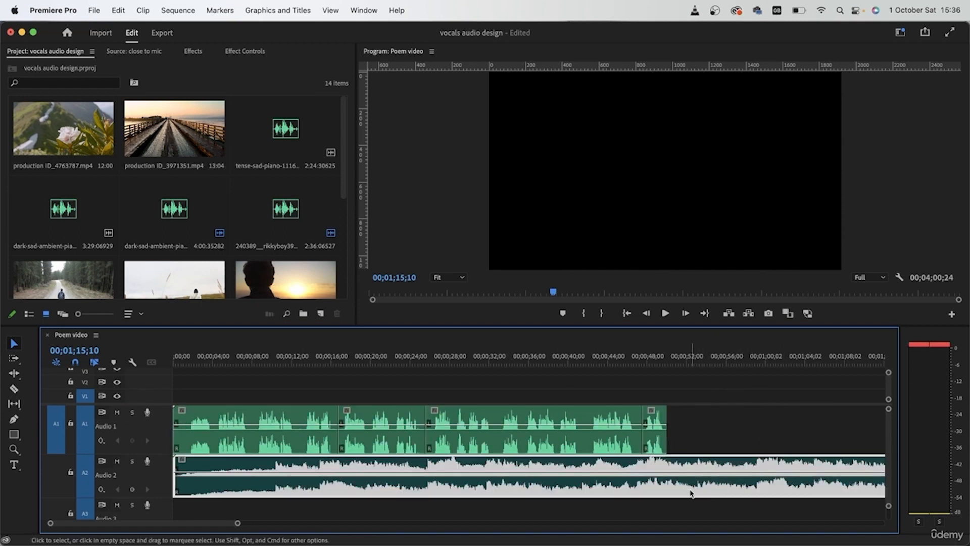
drag(734, 418, 466, 437)
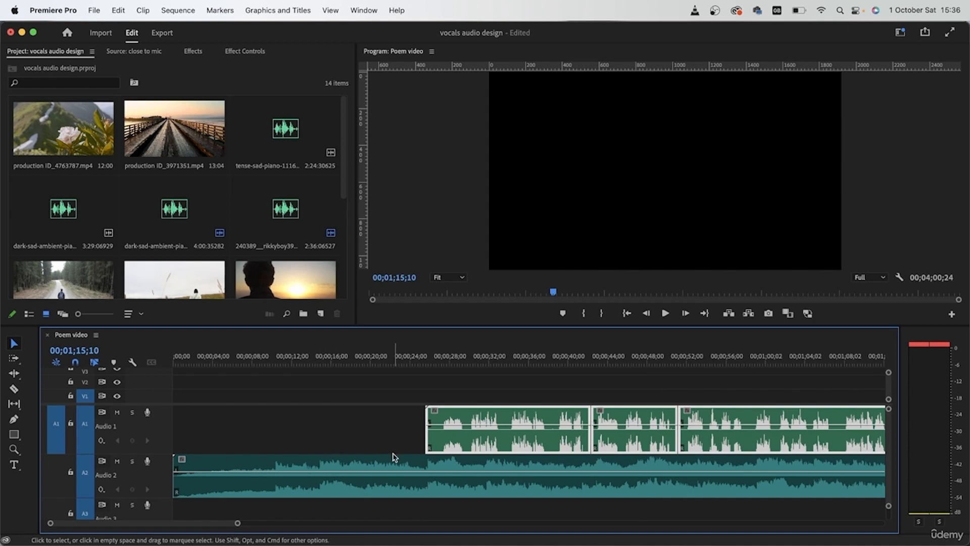
click(487, 432)
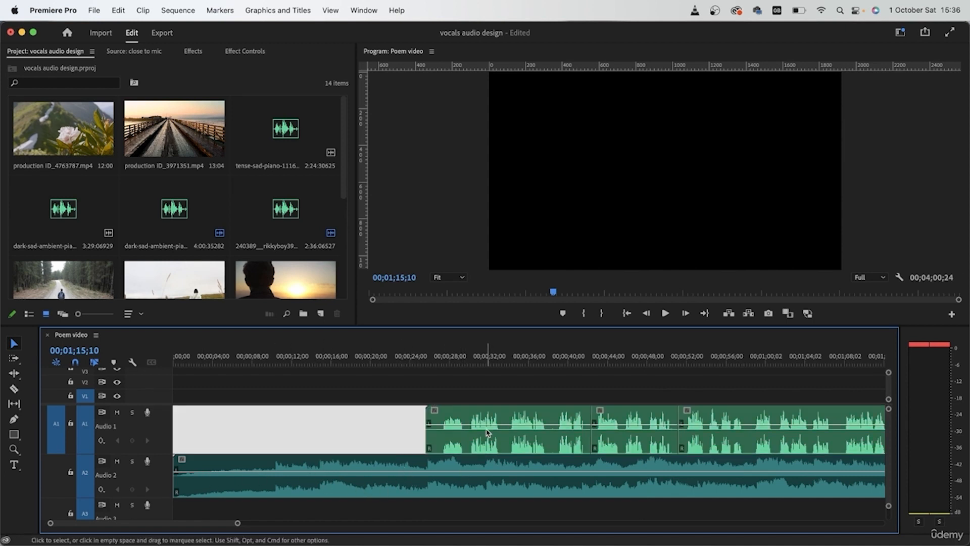
- Listen to the music intro from about 18 seconds and to the voice's entry from about 25 seconds
click(354, 361)
key(space)
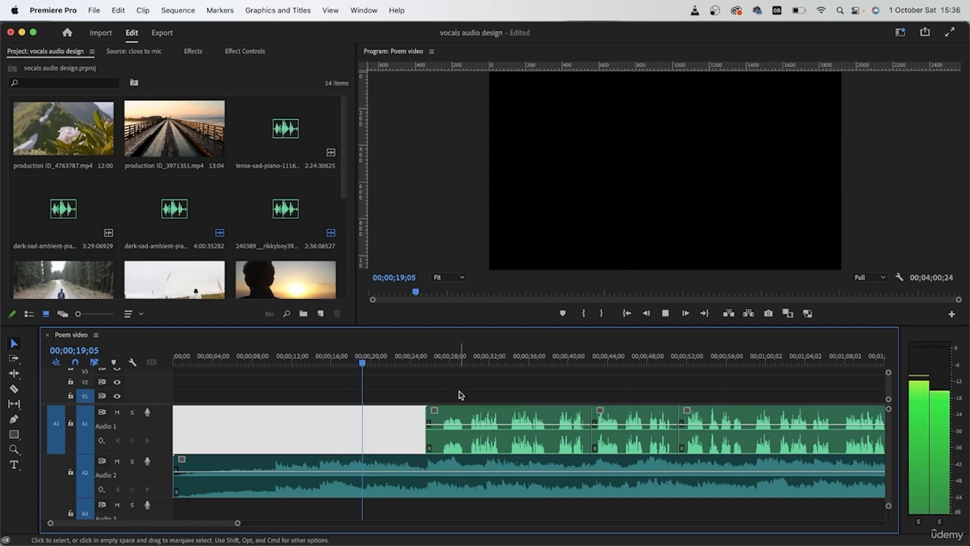
click(427, 357)
click(406, 385)
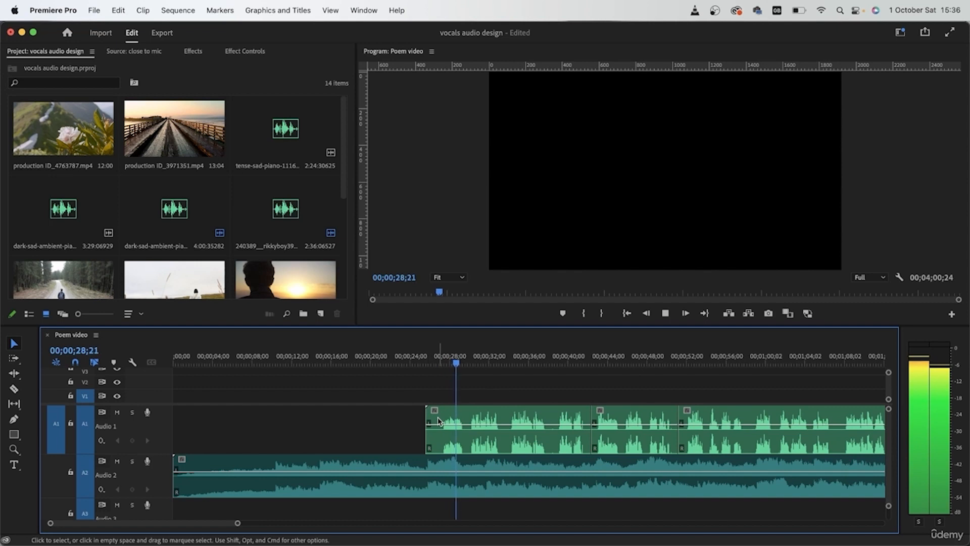
scroll(438, 422, up, 3)
scroll(437, 422, down, 5)
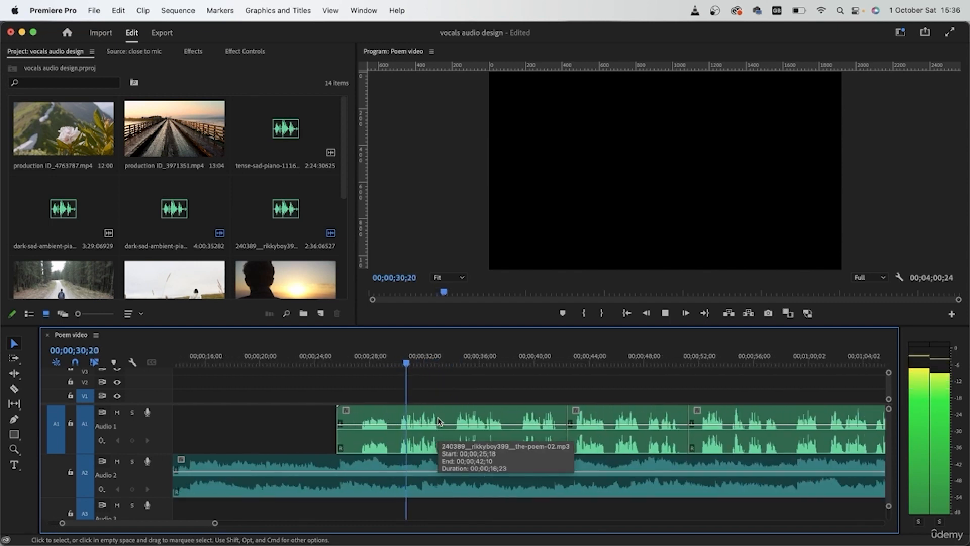
scroll(297, 453, up, 4)
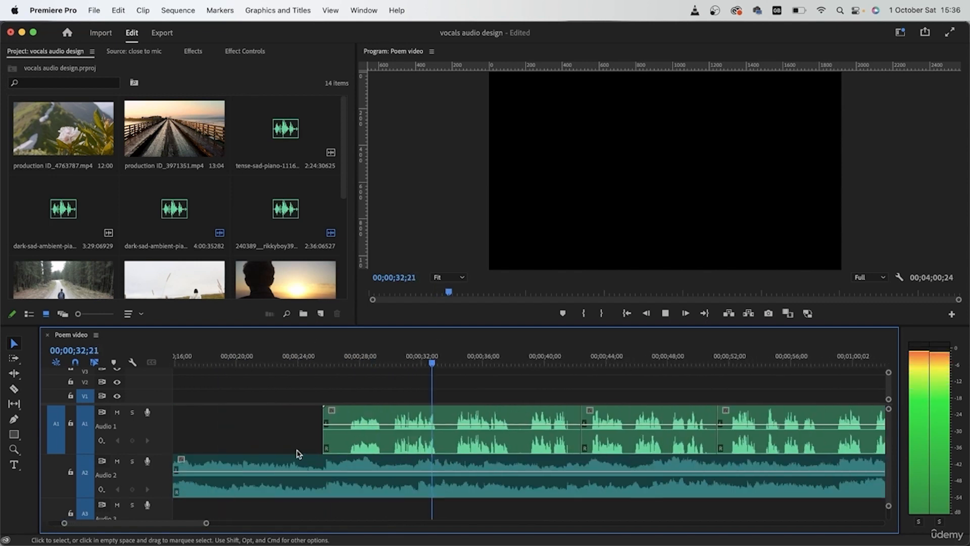
- Split the first poem clip on track A1 in the speech pause at about 00;00;38;15
scroll(297, 453, down, 3)
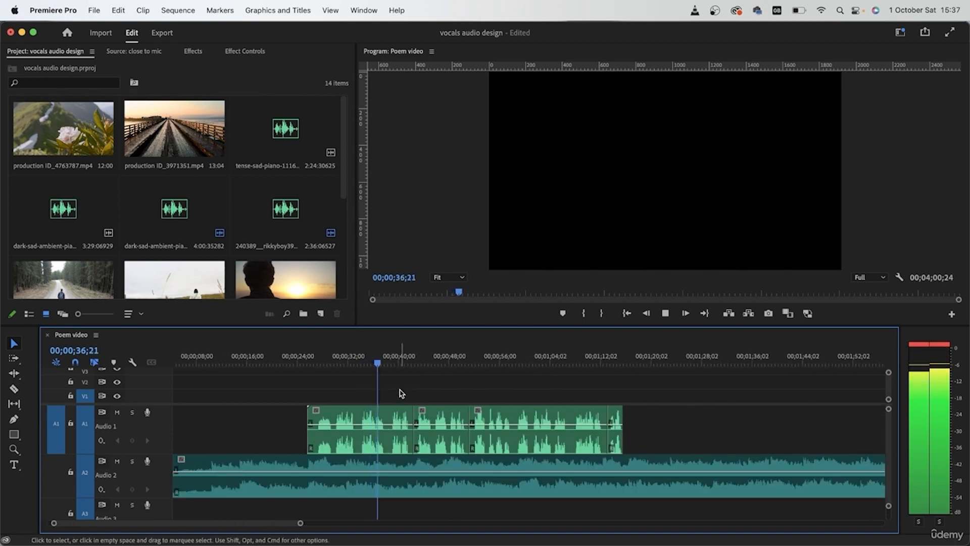
scroll(386, 440, up, 4)
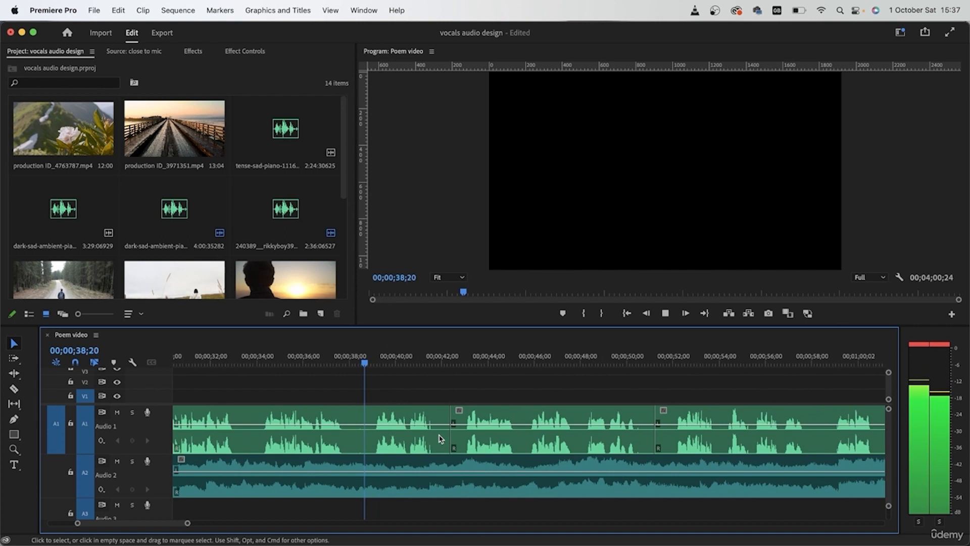
scroll(439, 441, down, 3)
key(c)
click(407, 438)
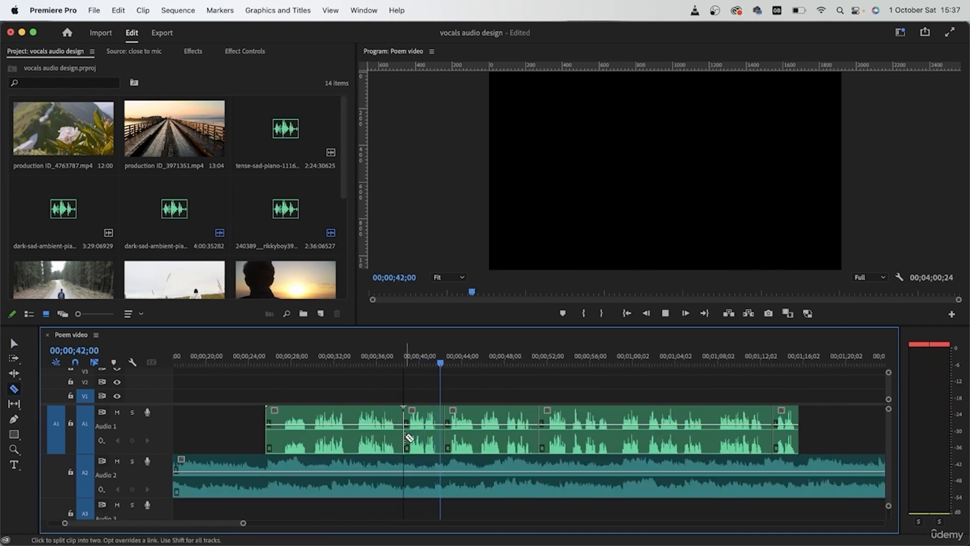
key(space)
key(v)
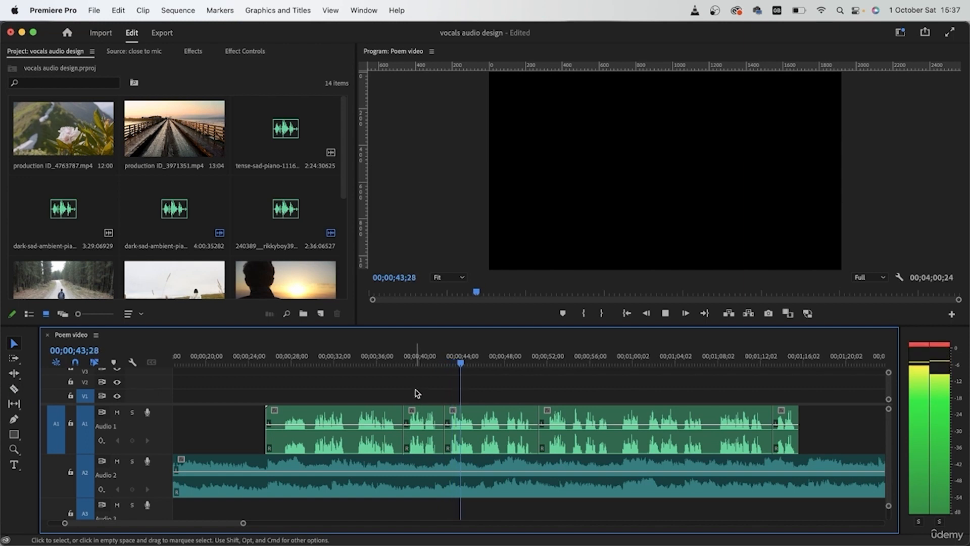
- Move all the poem clips after the new cut later together, so they start at about 00;00;46
key(space)
drag(415, 393, 480, 427)
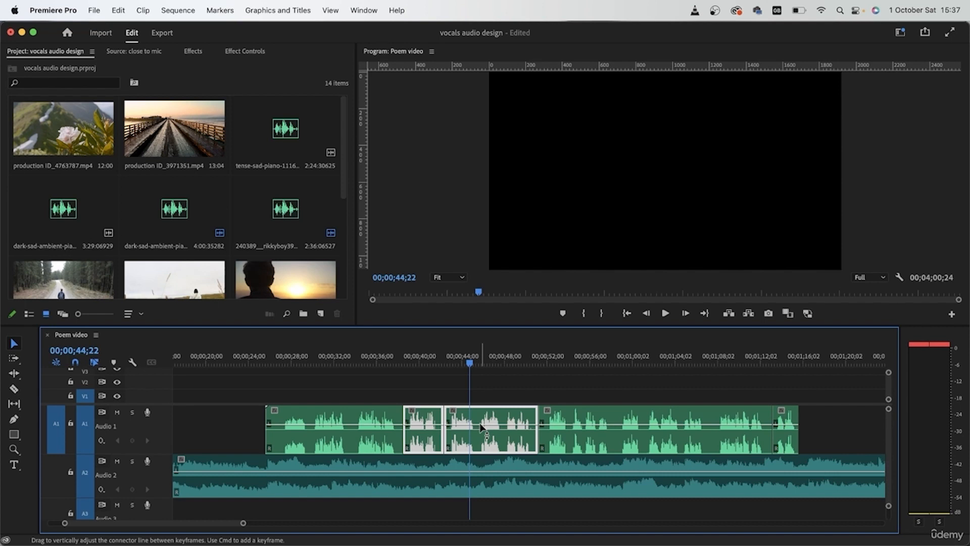
click(392, 353)
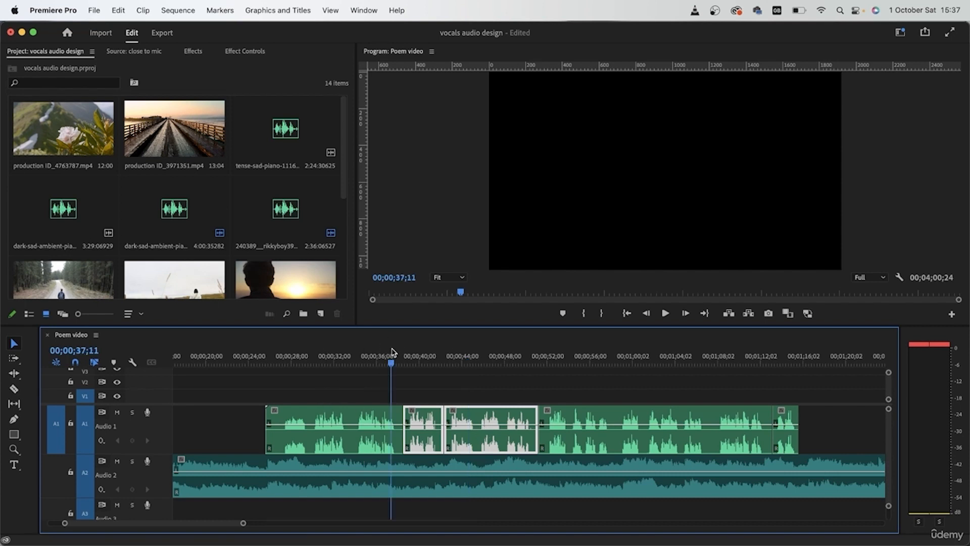
drag(390, 365, 267, 363)
click(316, 395)
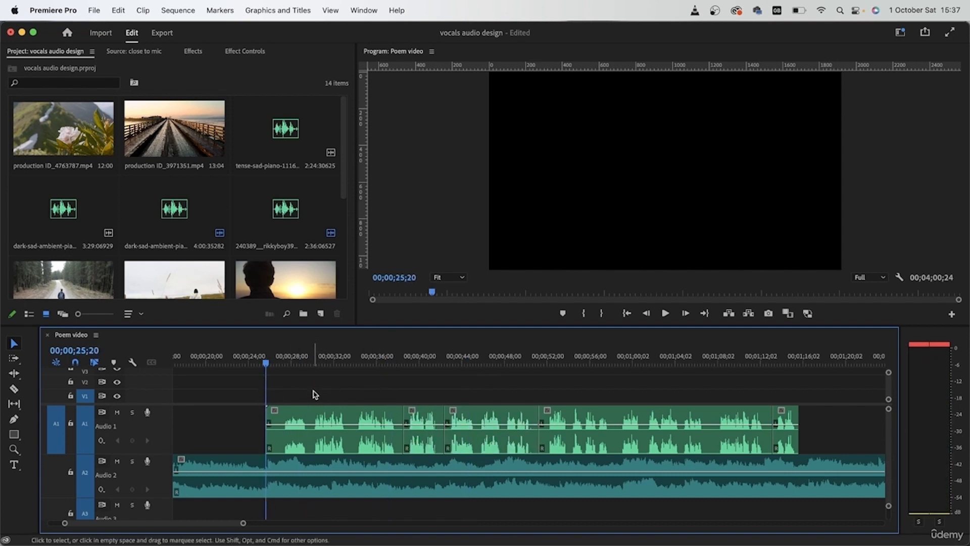
drag(417, 384, 805, 443)
drag(461, 433, 541, 430)
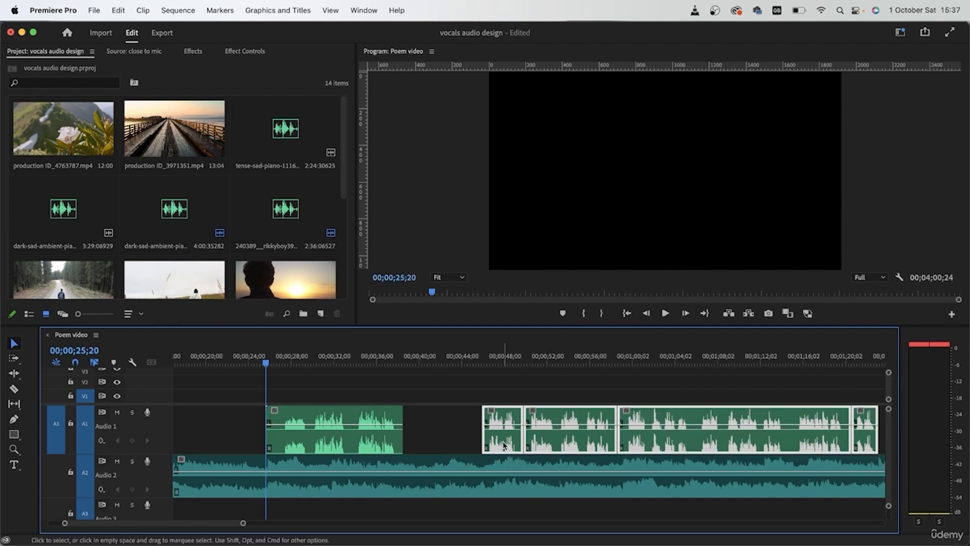
- Listen to the start of the music-only pause from 00;00;35;03 and to the voice's return from about 00;00;46
click(453, 441)
click(367, 360)
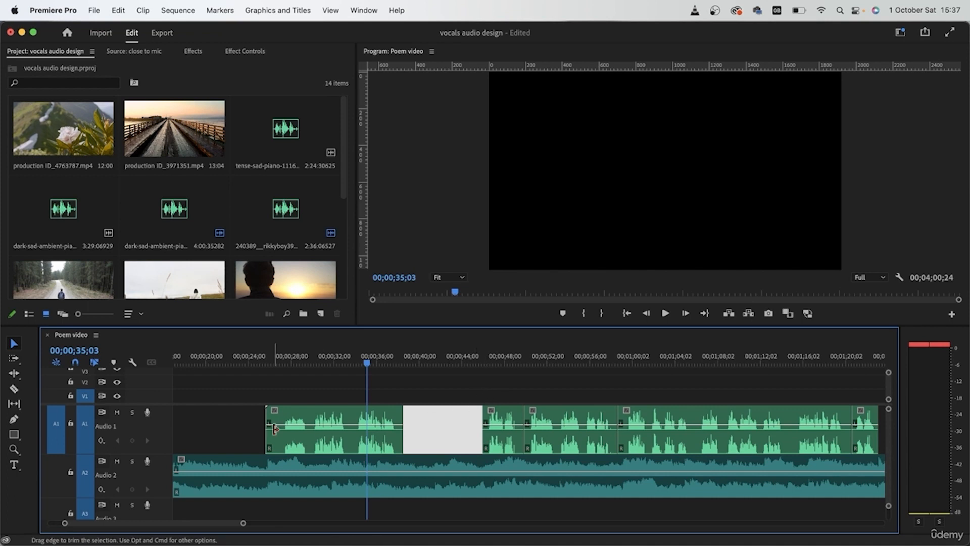
click(618, 396)
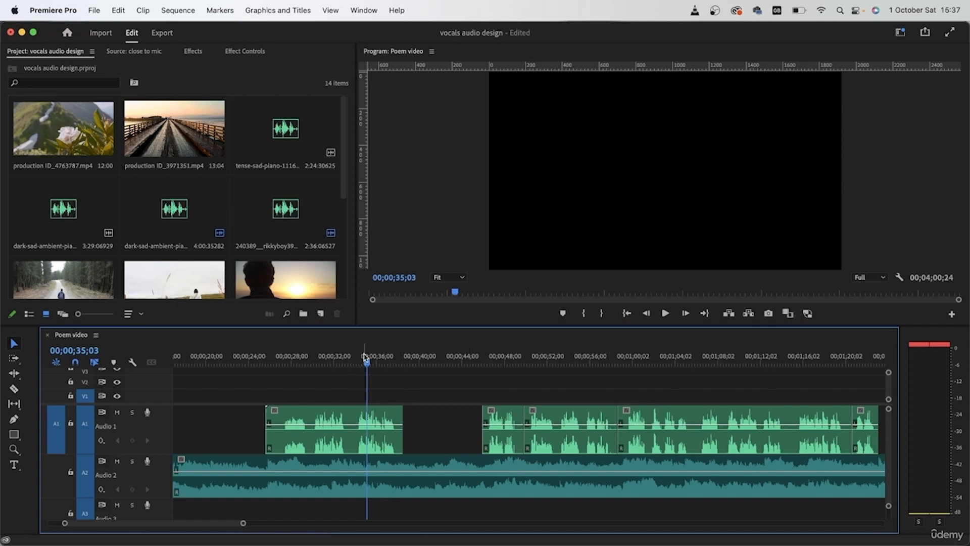
key(space)
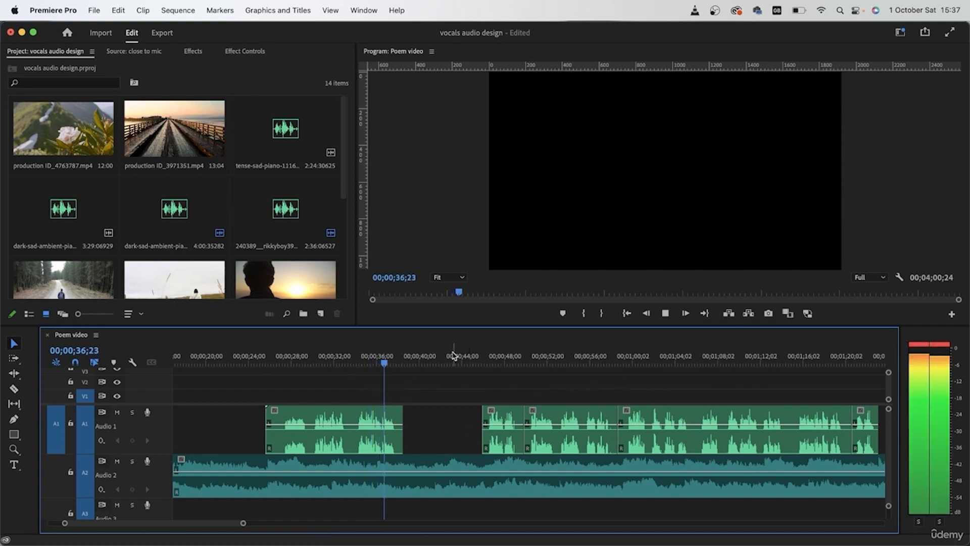
click(481, 357)
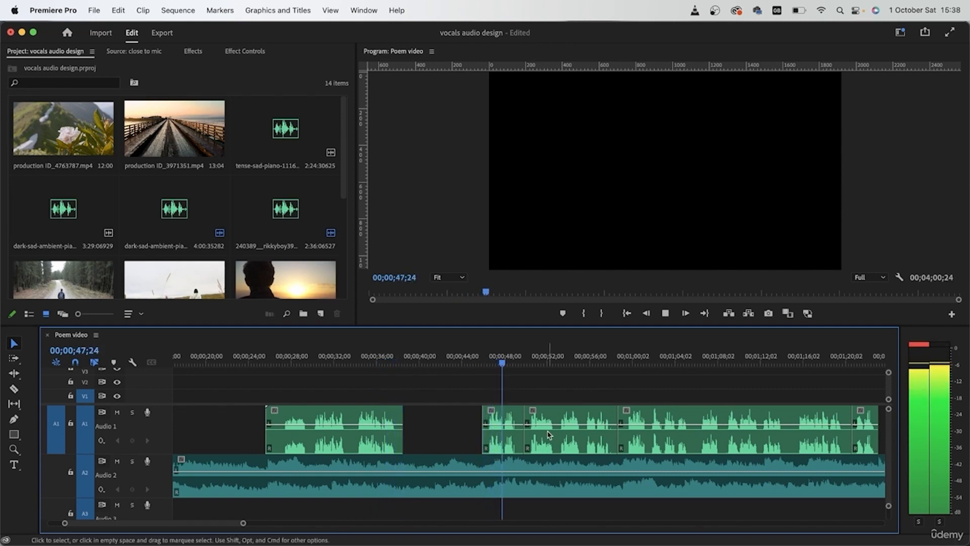
- Move the short second poem clip earlier to start at about 00;00;41, leaving a pause of about two seconds before it
scroll(550, 435, right, 2)
key(minus)
key(minus)
scroll(490, 465, up, 3)
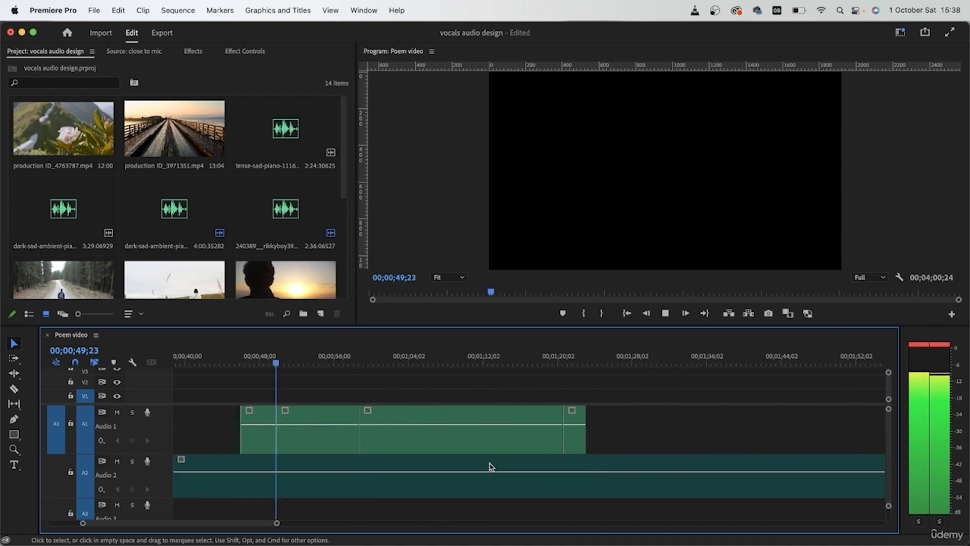
scroll(489, 466, left, 5)
scroll(490, 466, right, 5)
scroll(490, 466, right, 5)
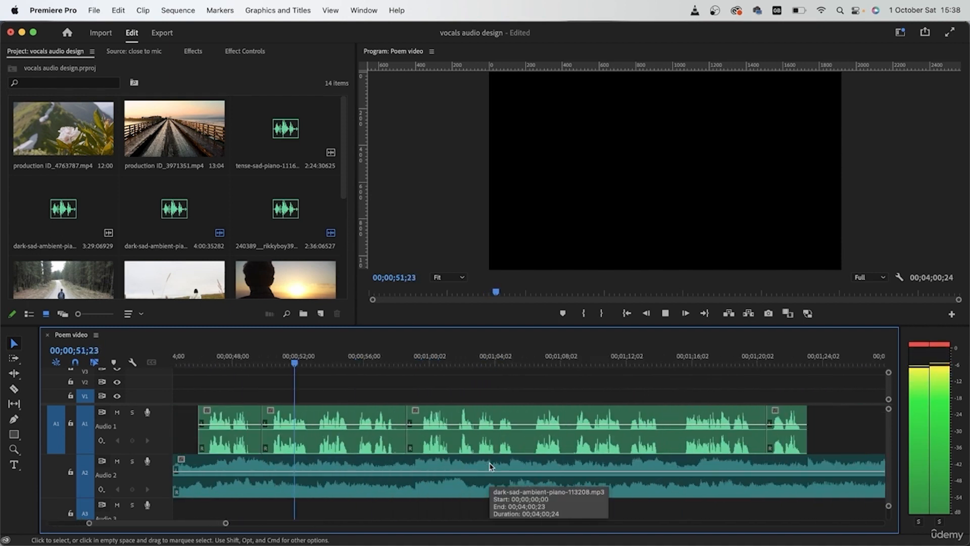
scroll(490, 466, left, 5)
drag(452, 445, 367, 448)
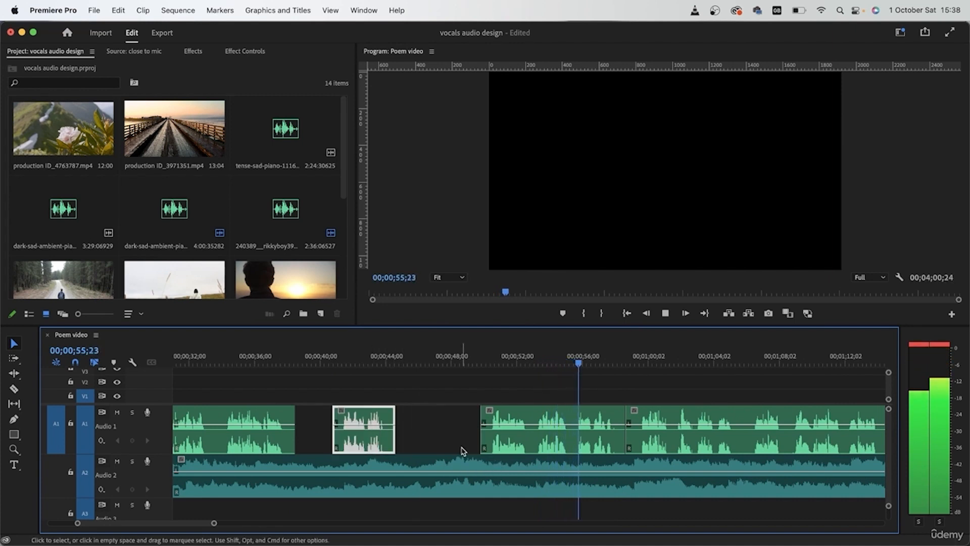
- Move the third poem clip earlier to start at 00;00;47;17, leaving music-only pauses on both sides of it
scroll(457, 447, right, 3)
click(451, 445)
drag(451, 445, 417, 445)
scroll(417, 446, left, 2)
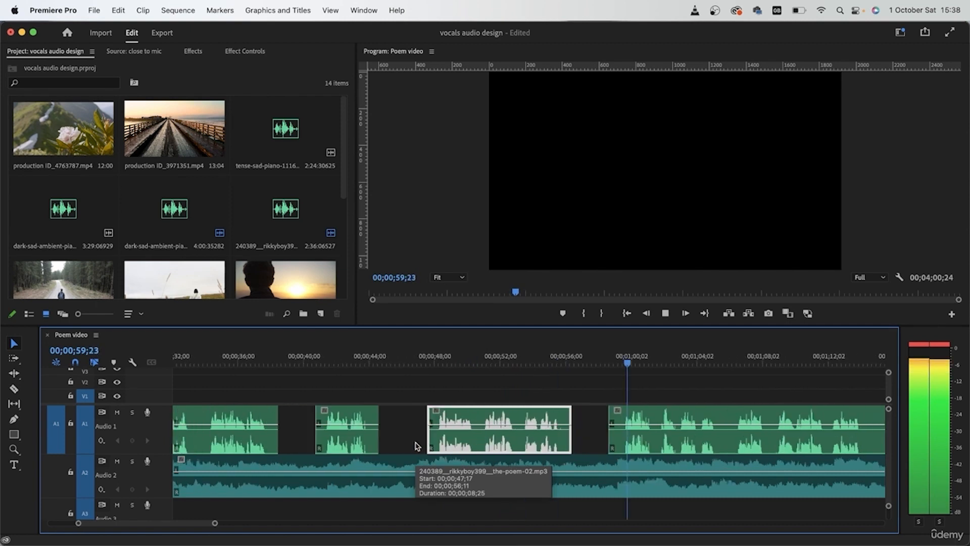
- Split the long fourth poem clip at 00;01;05;25 and move everything after the cut to start at about 00;01;08
scroll(417, 446, right, 4)
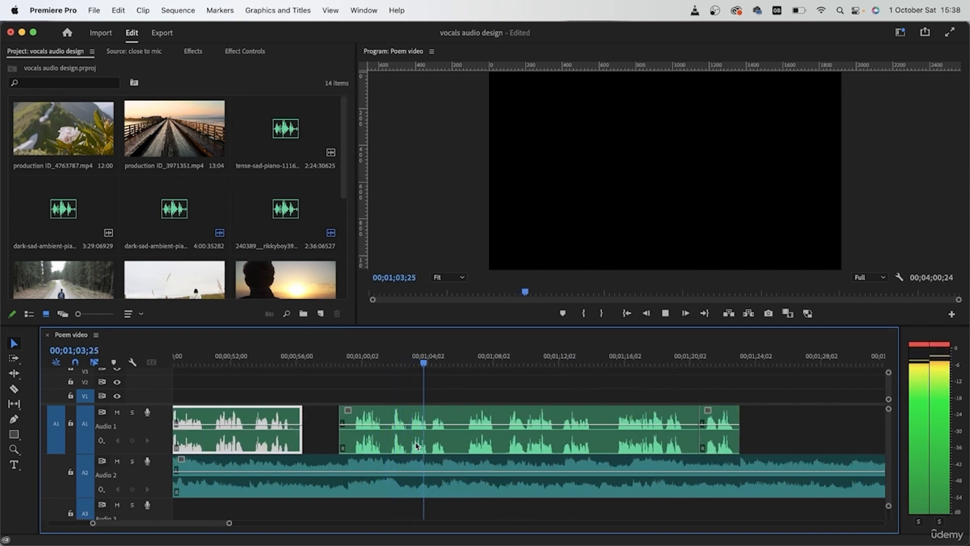
key(c)
click(458, 442)
key(v)
drag(606, 425, 666, 424)
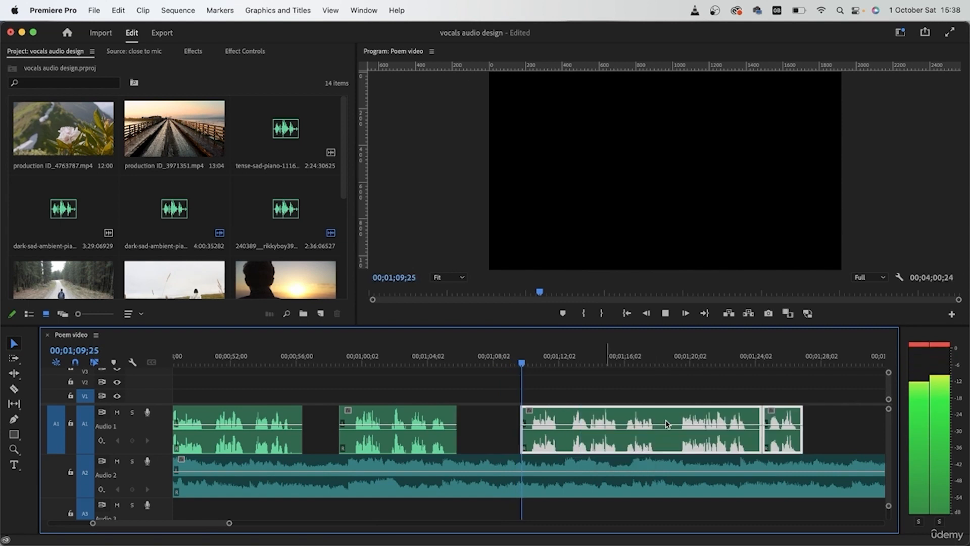
click(424, 360)
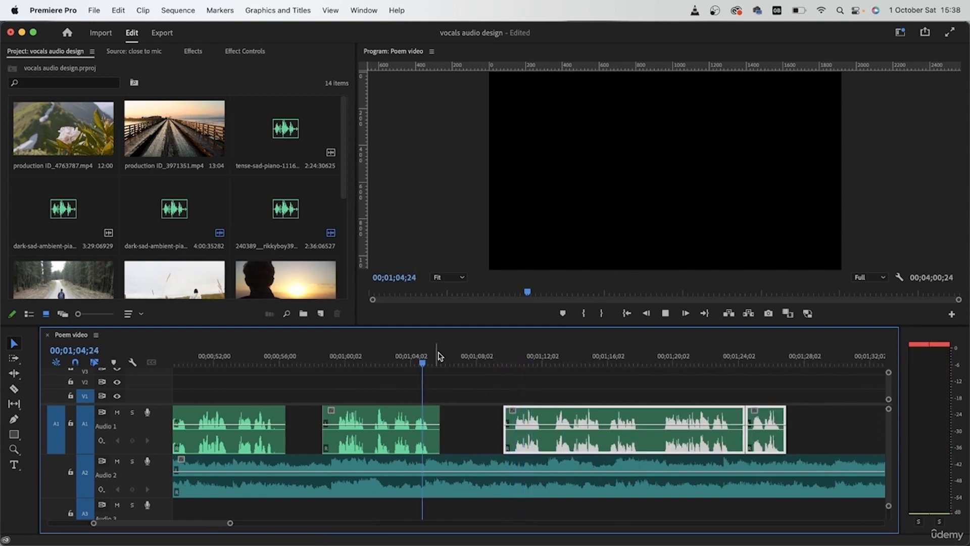
drag(545, 419, 516, 416)
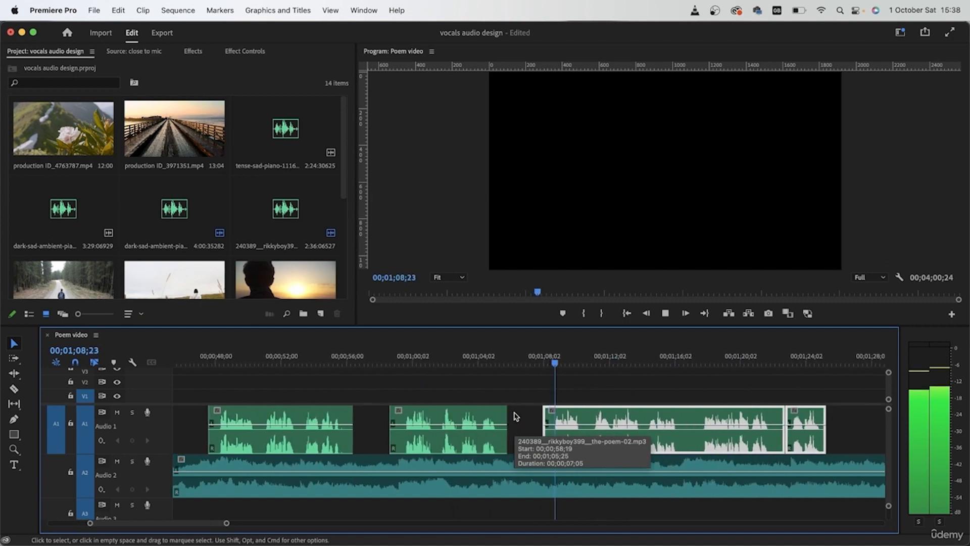
click(670, 439)
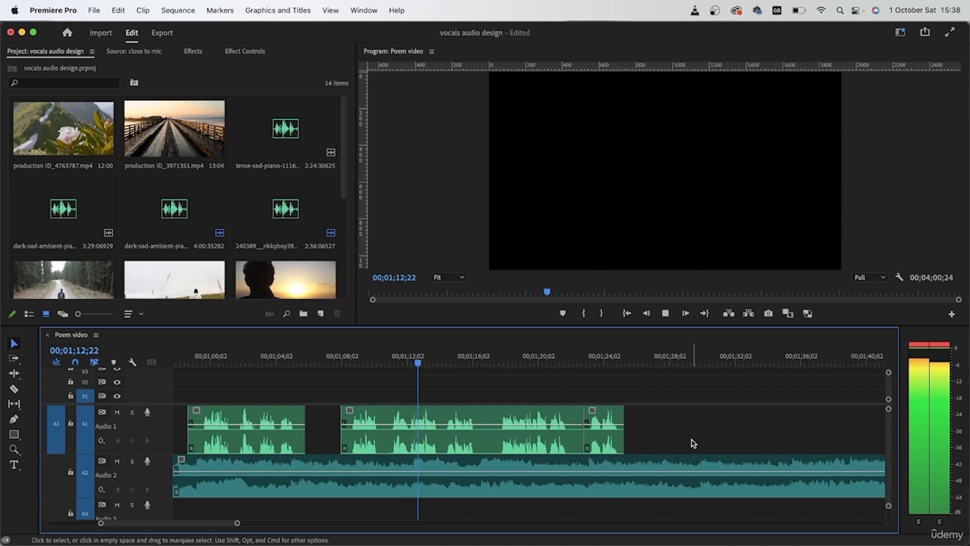
- Split the next poem clip at about 00;01;17 and move its second part and the last clip to start at about 00;01;22
key(c)
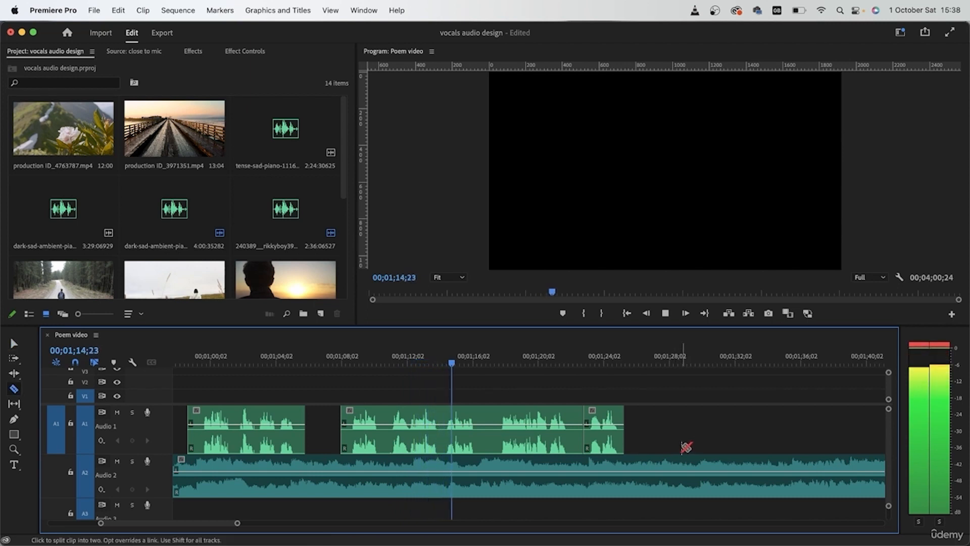
click(489, 430)
key(v)
drag(617, 387, 616, 421)
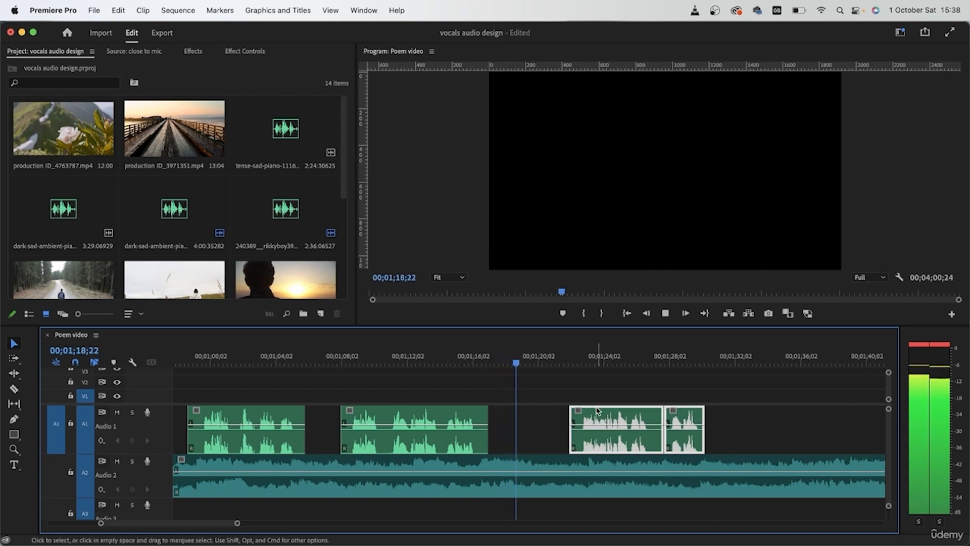
click(625, 380)
- Move the last short poem clip later to start at about 00;01;30, separating it from the clip before
scroll(631, 405, right, 5)
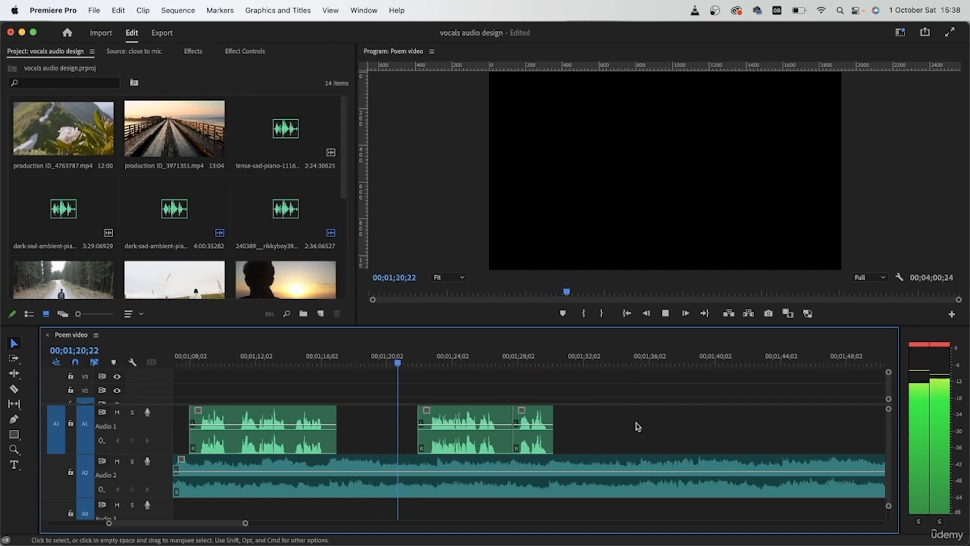
key(minus)
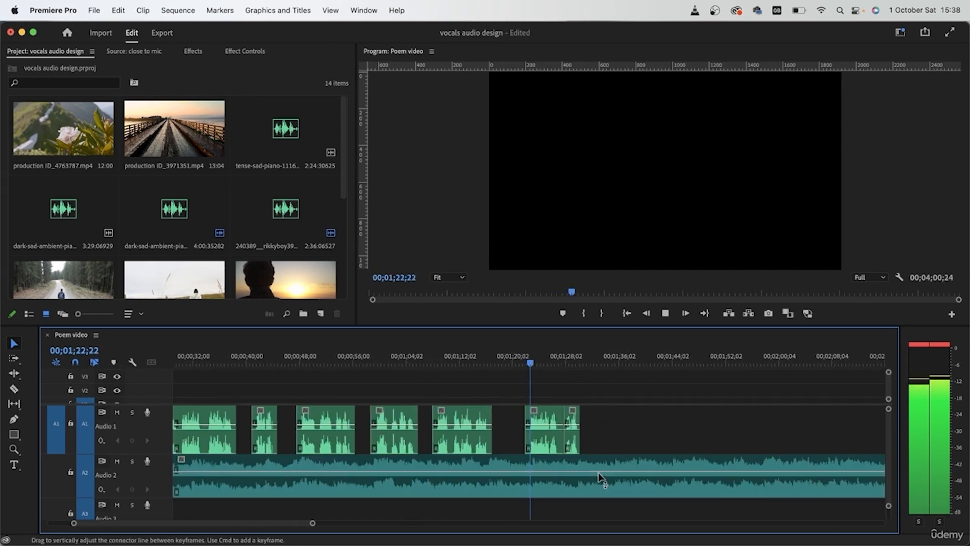
drag(573, 447, 589, 448)
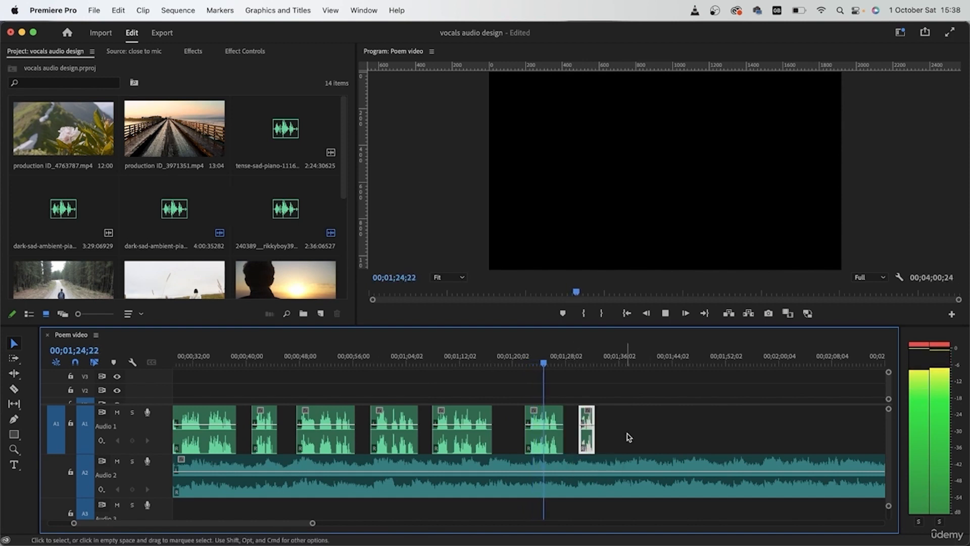
scroll(609, 447, up, 1)
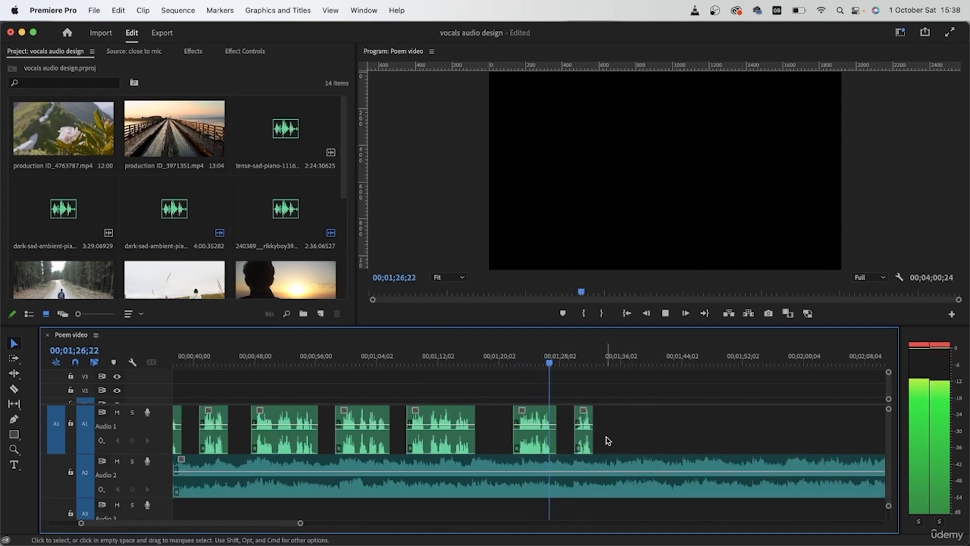
scroll(597, 468, down, 2)
scroll(596, 469, up, 2)
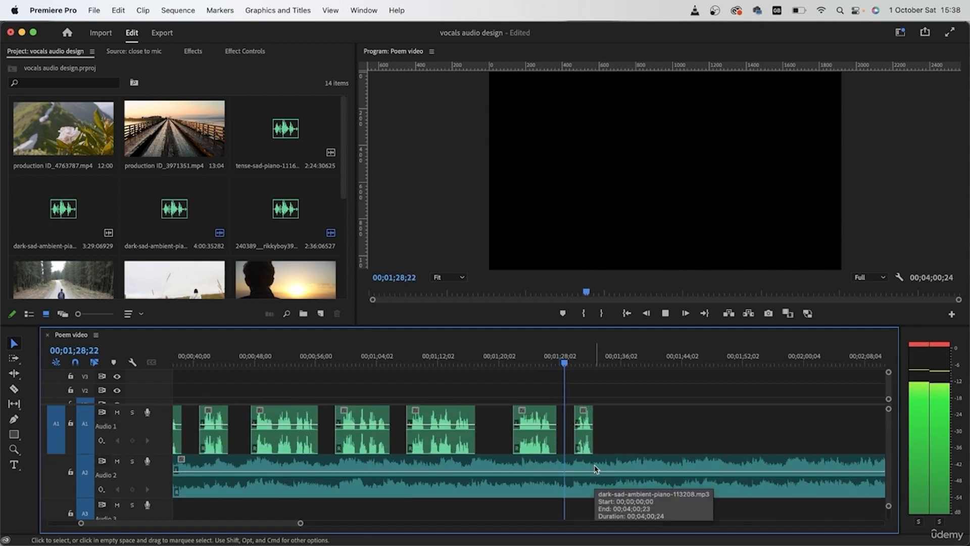
- Split the music on track A2 at 00;01;37;26, after the last poem line, and delete the remaining part
scroll(596, 469, right, 3)
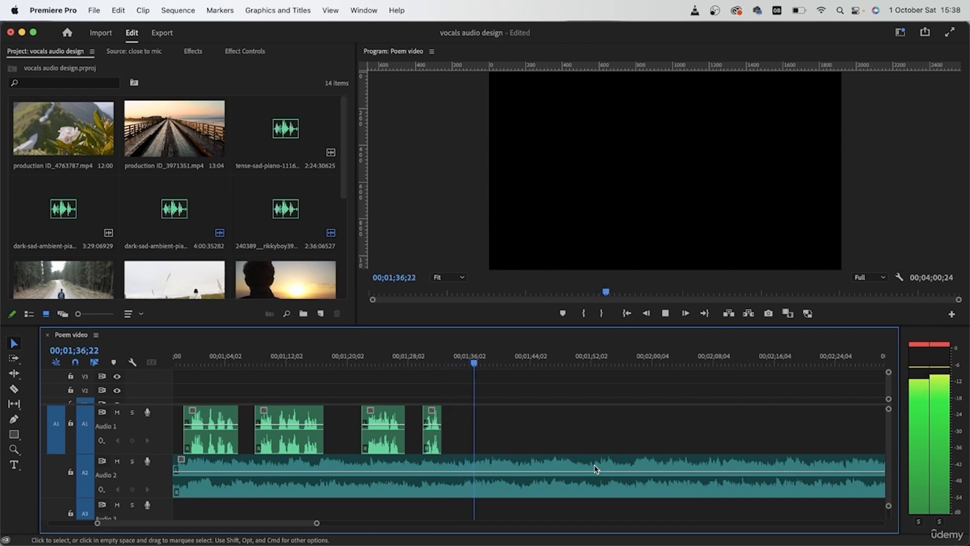
key(space)
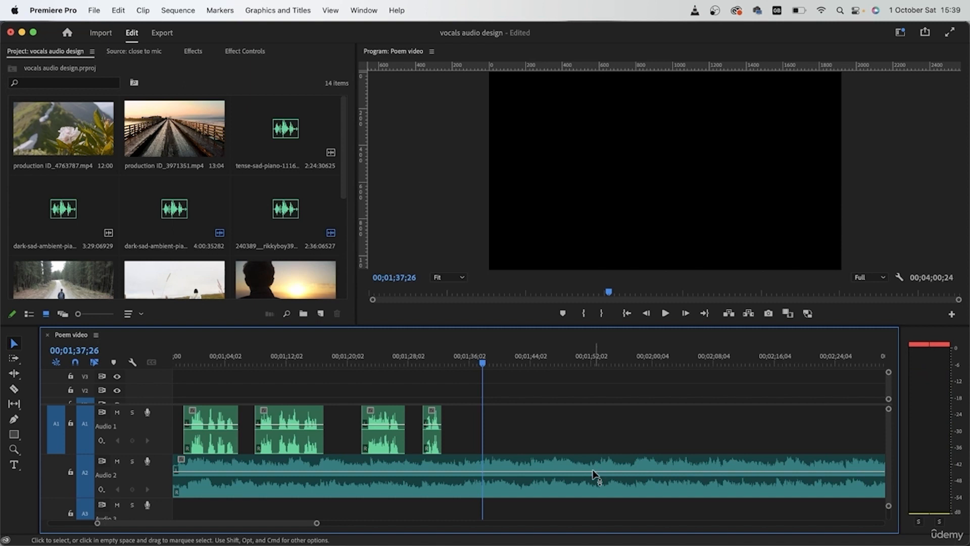
click(537, 486)
key(super+k)
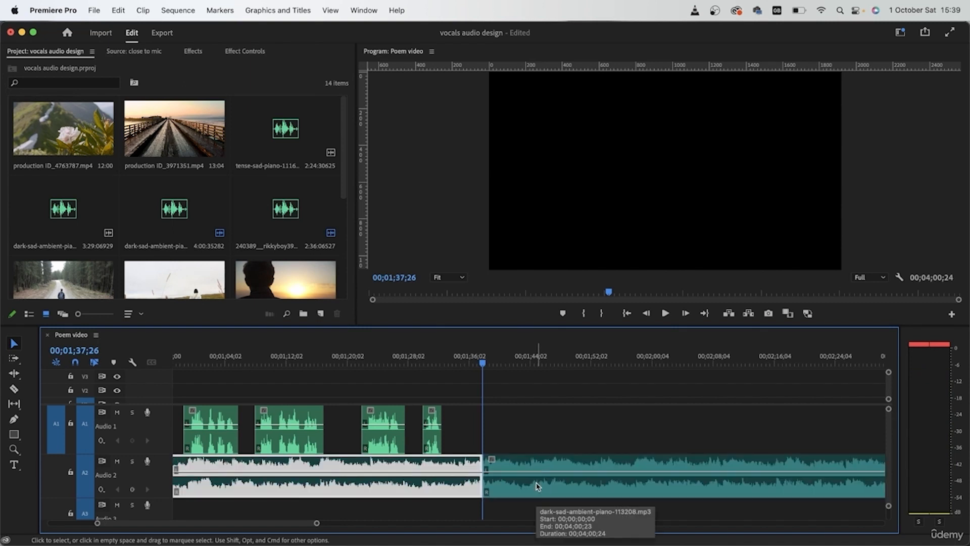
click(535, 490)
key(Delete)
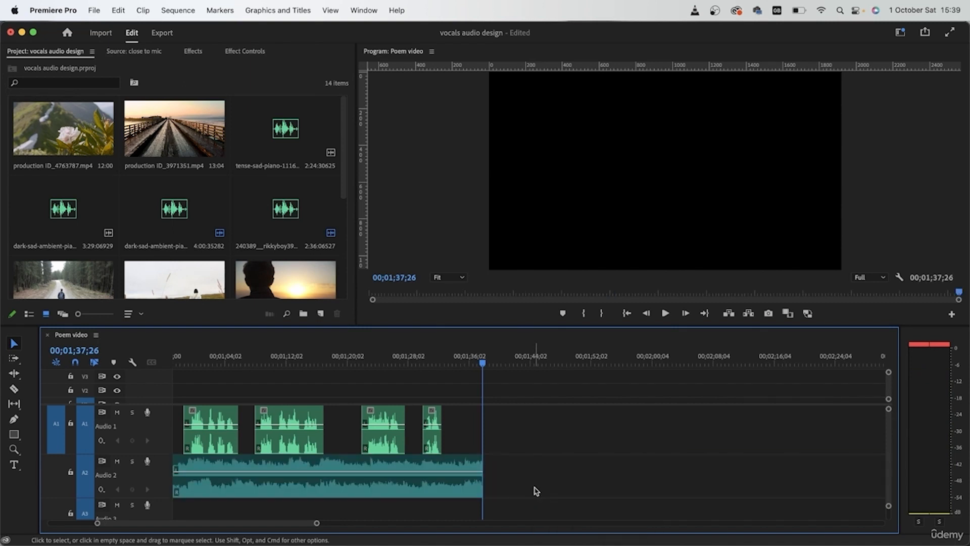
- Add the default audio transition to the end of the music clip on track A2 as a fade-out
click(471, 487)
key(shift+super+d)
scroll(470, 486, left, 10)
scroll(470, 487, right, 8)
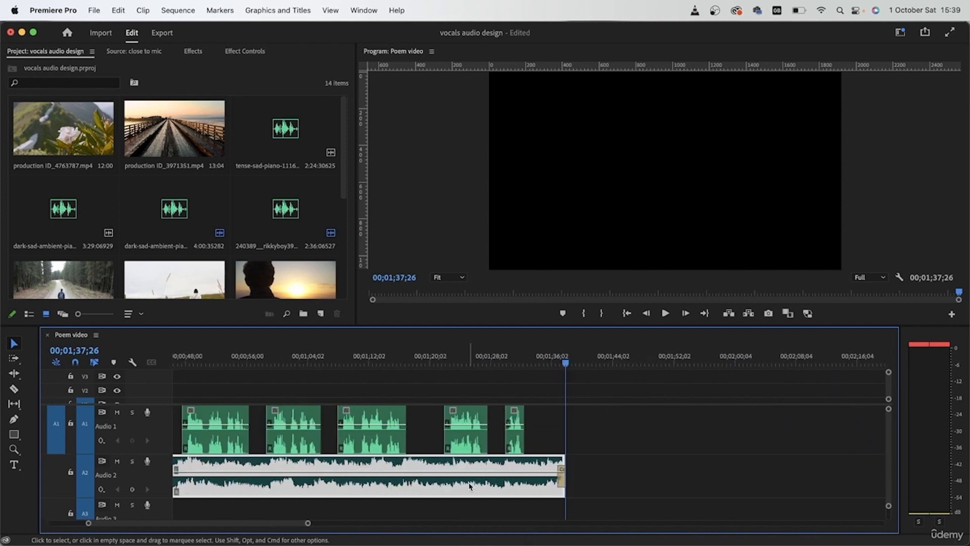
click(561, 478)
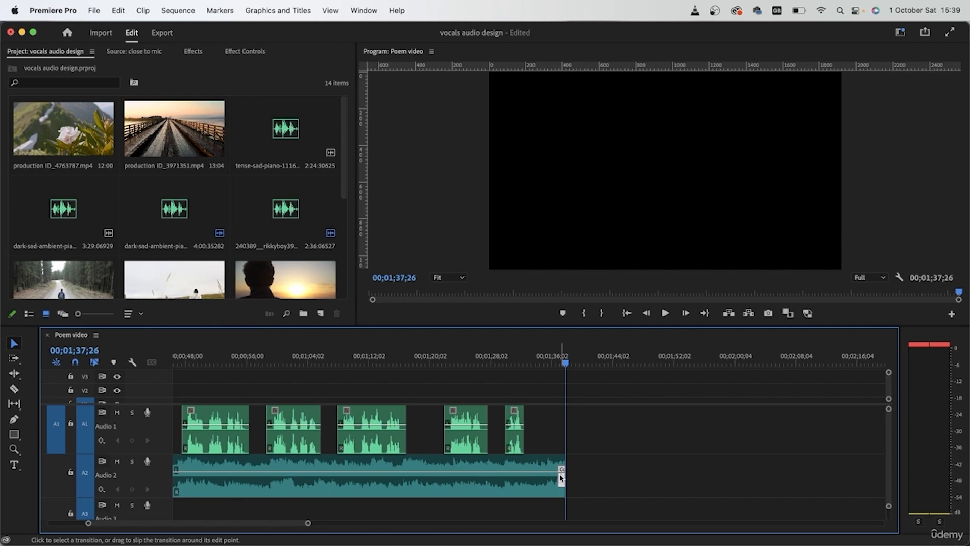
- Listen to the music's fade-out at the end of the sequence from about 00;01;36
scroll(561, 477, left, 10)
scroll(602, 460, right, 10)
click(551, 358)
key(space)
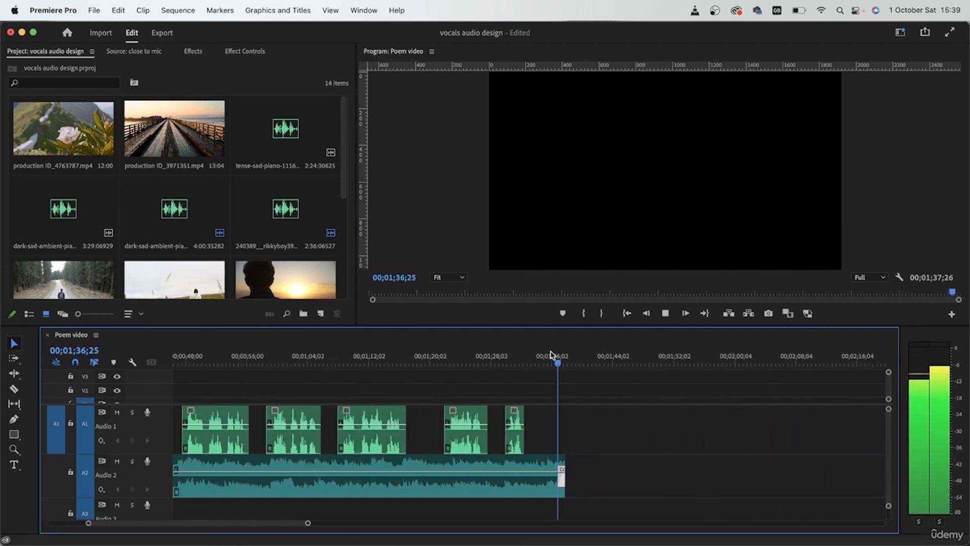
- Try lengthening the Constant Power fade-out on track A2 to start at about 00;01;33, and listen to it from 00;01;29;10
key(=)
key(=)
key(=)
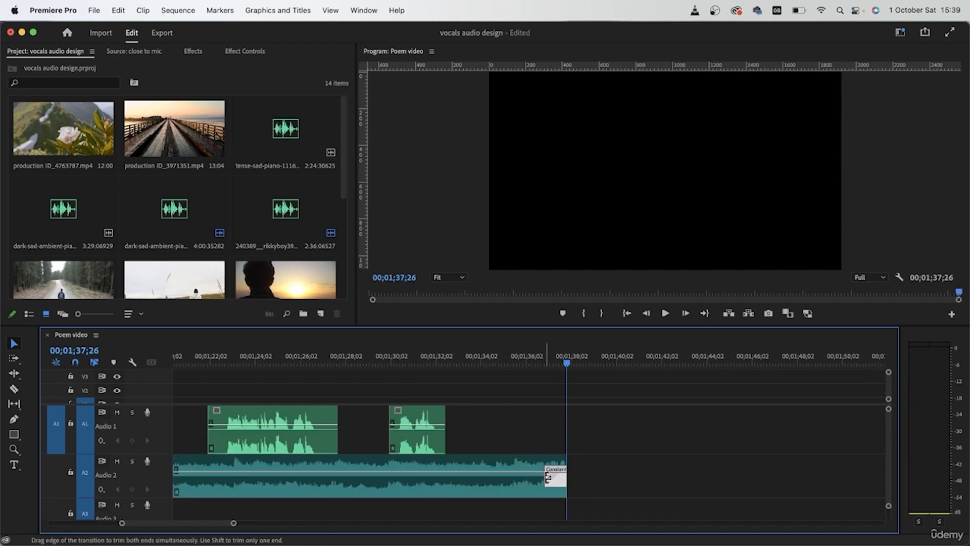
drag(547, 477, 471, 478)
click(375, 359)
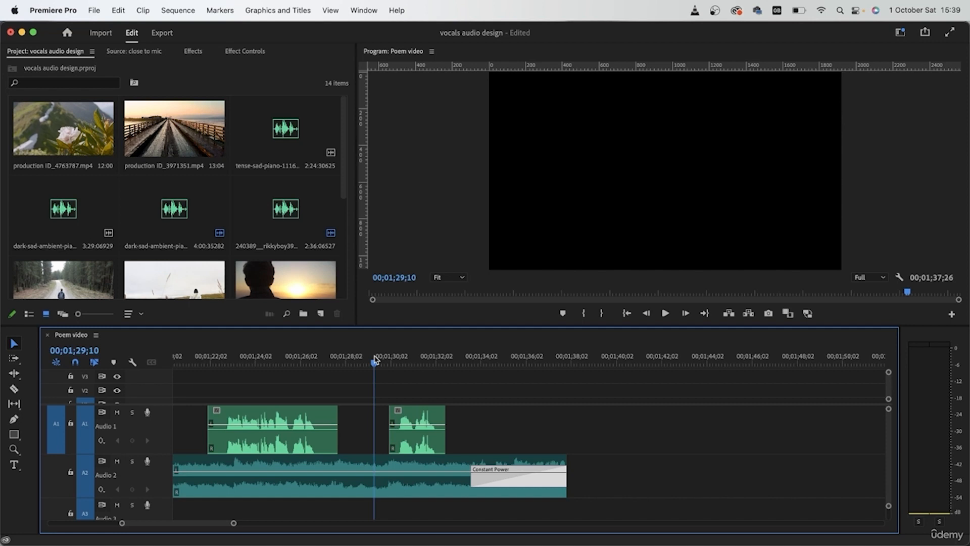
key(space)
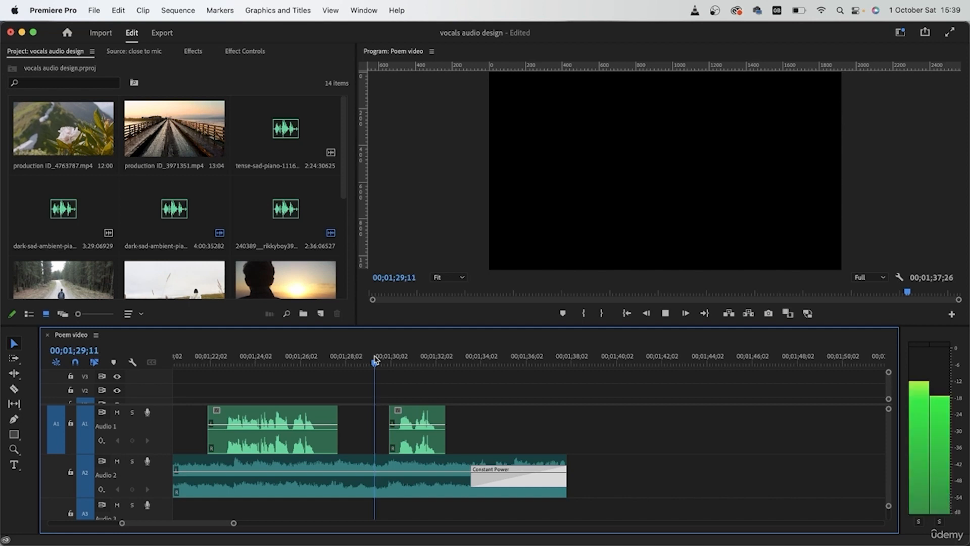
click(502, 410)
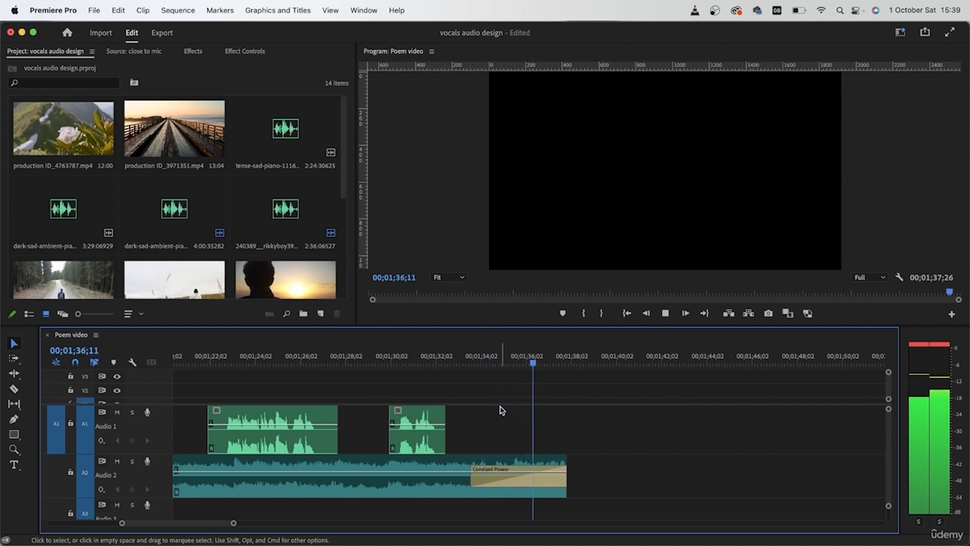
- Undo the lengthening of the music's fade-out and listen to the short fade at the end of the sequence
key(super+z)
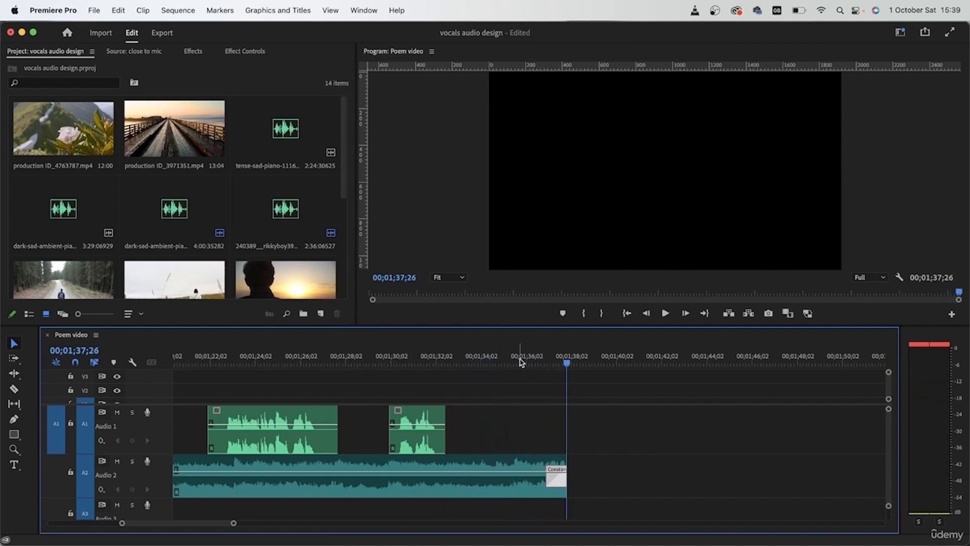
click(511, 357)
key(space)
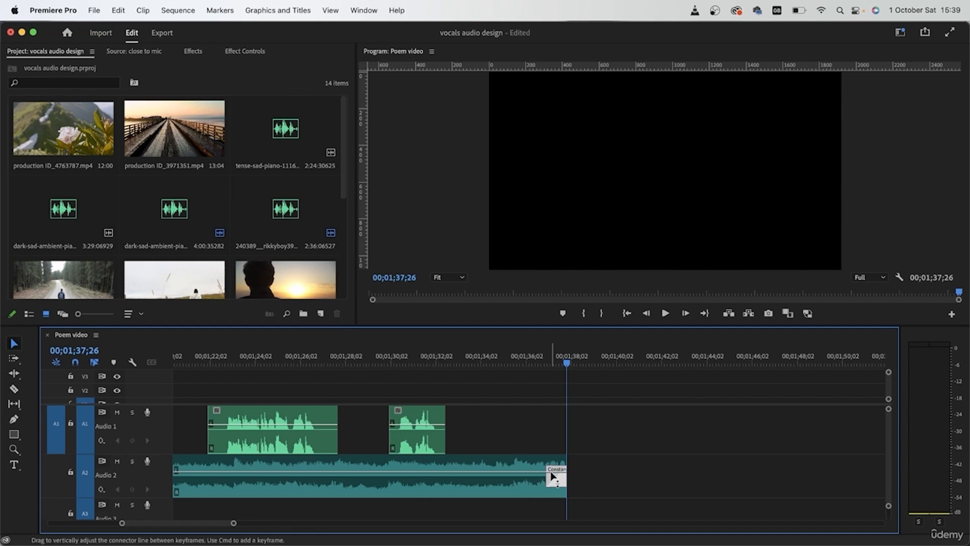
- Lengthen the music's Constant Power fade-out to start at about 00;01;33, and check the music's opening on track A2
drag(552, 481, 465, 480)
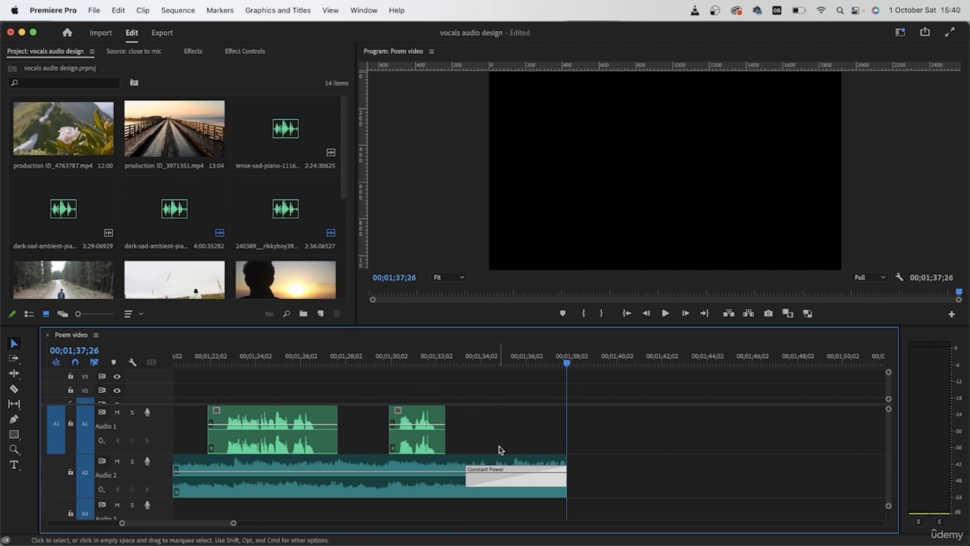
scroll(518, 438, up, 10)
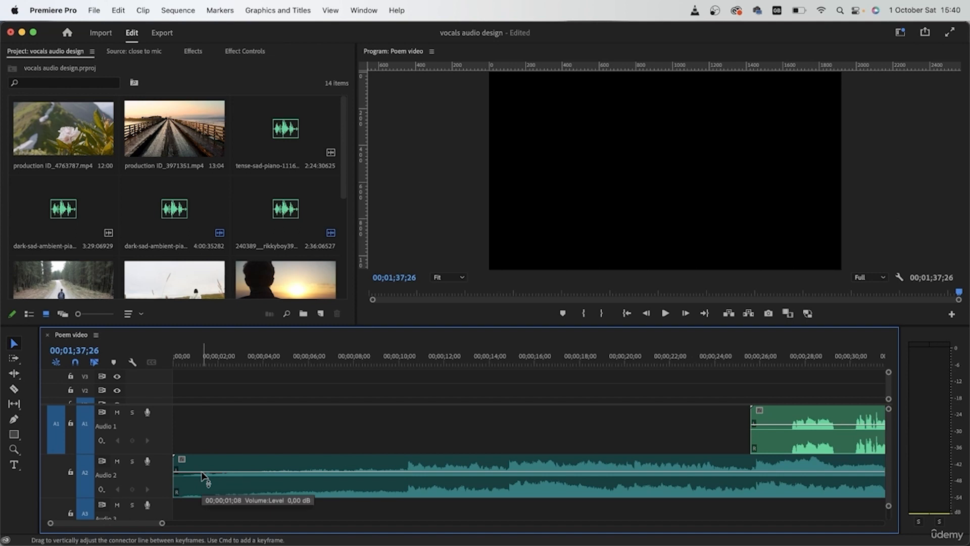
click(216, 489)
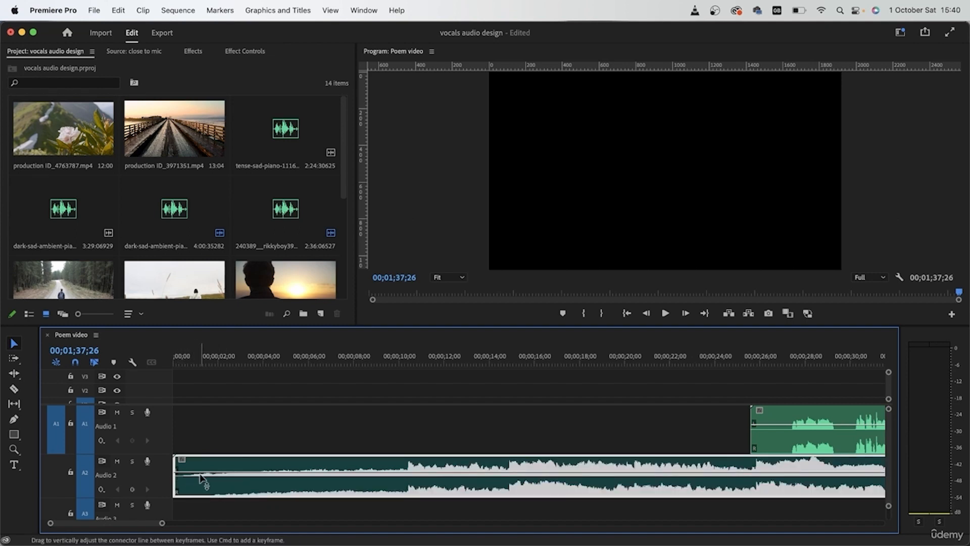
click(210, 433)
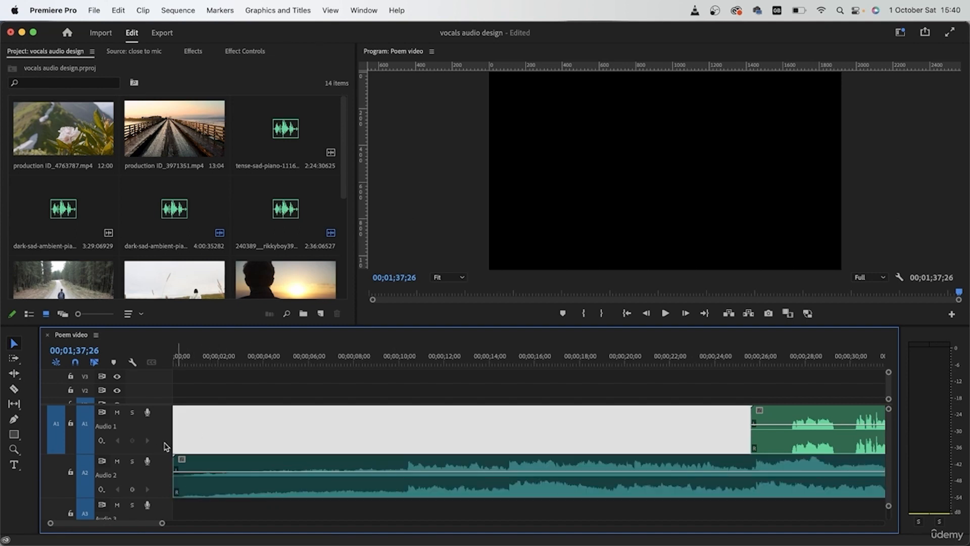
click(368, 388)
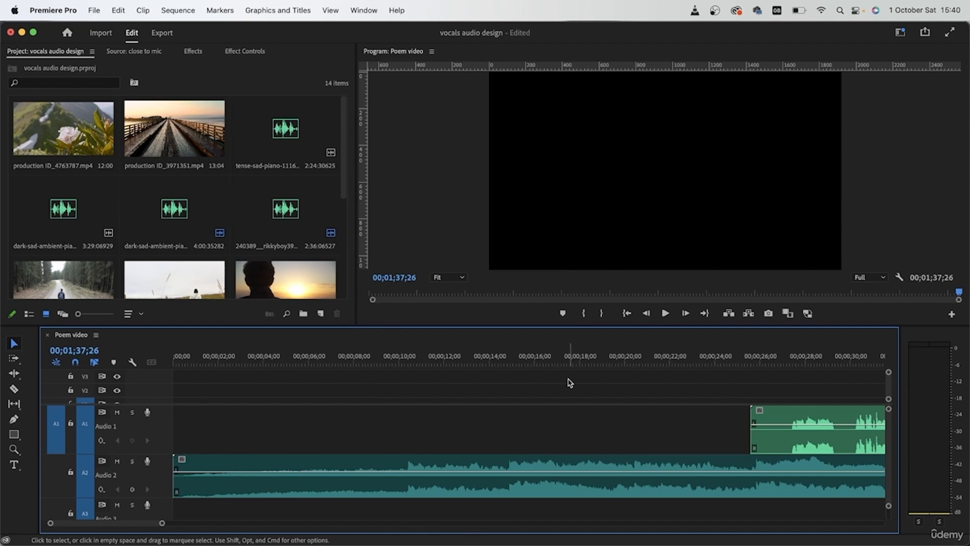
key(backslash)
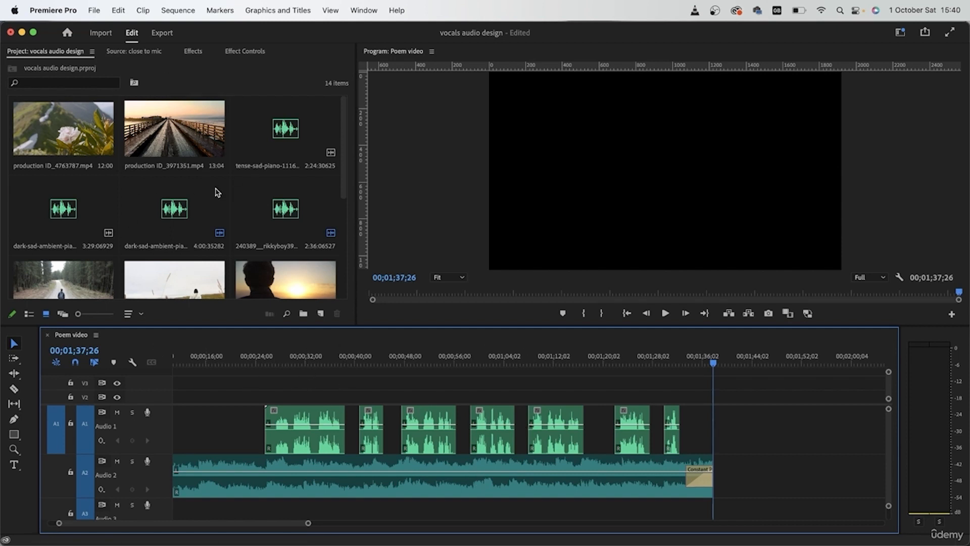
- Sort the project items by Media Type
scroll(218, 192, down, 5)
click(128, 314)
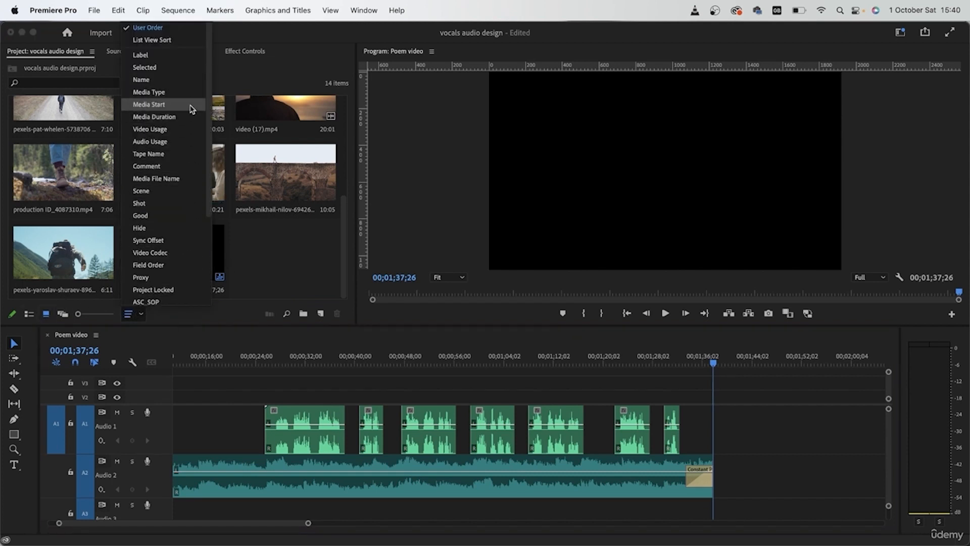
scroll(177, 270, down, 5)
scroll(180, 263, up, 5)
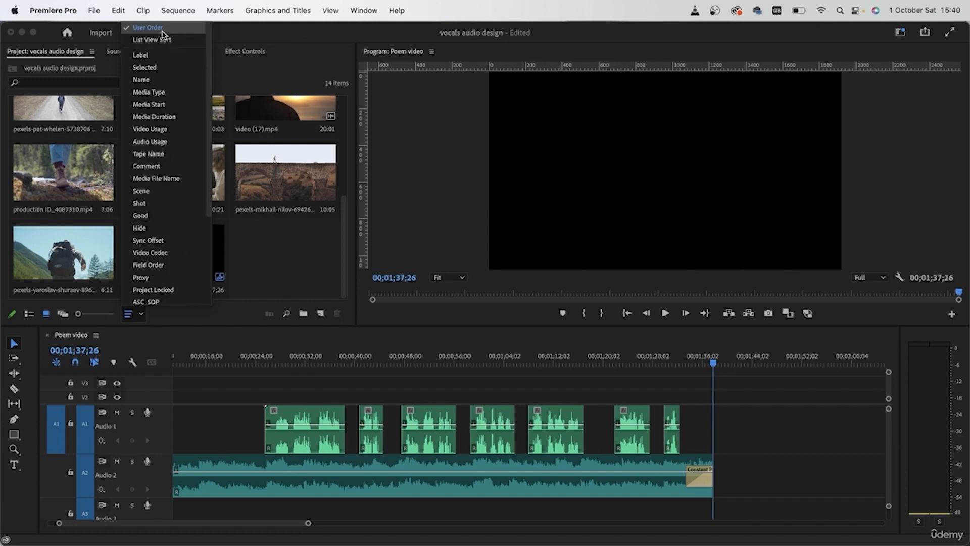
click(159, 92)
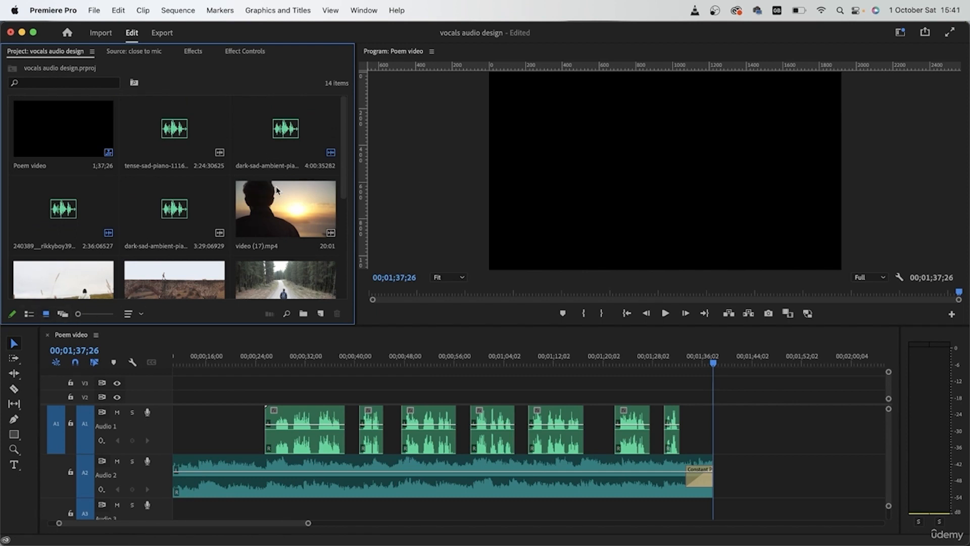
- Place the flower clip production ID_4763787.mp4 on track V2 at the start of the sequence
drag(344, 122, 340, 172)
double_click(267, 289)
drag(167, 280, 169, 403)
- Apply Set to Frame Size to the flower clip and play the sequence from the start to review it
drag(195, 357, 173, 356)
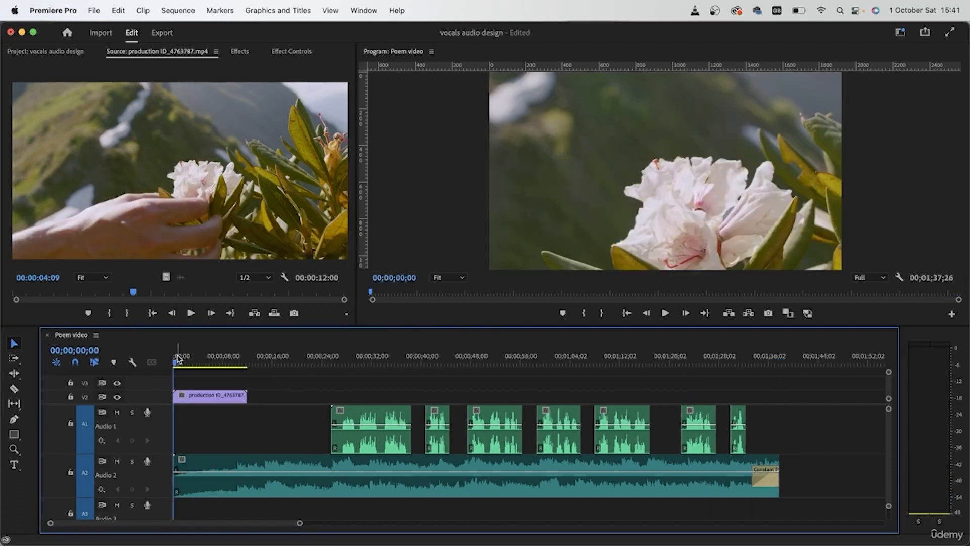
right_click(204, 402)
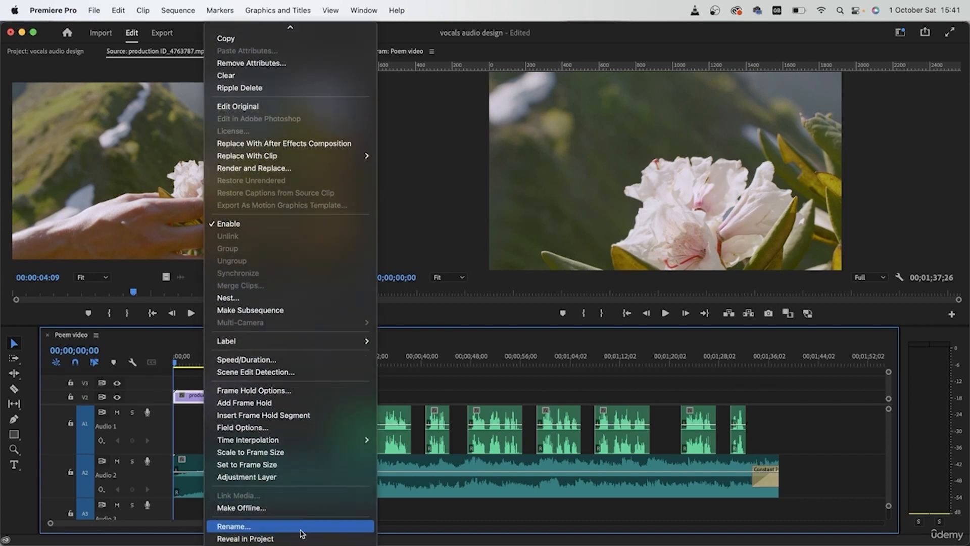
click(295, 470)
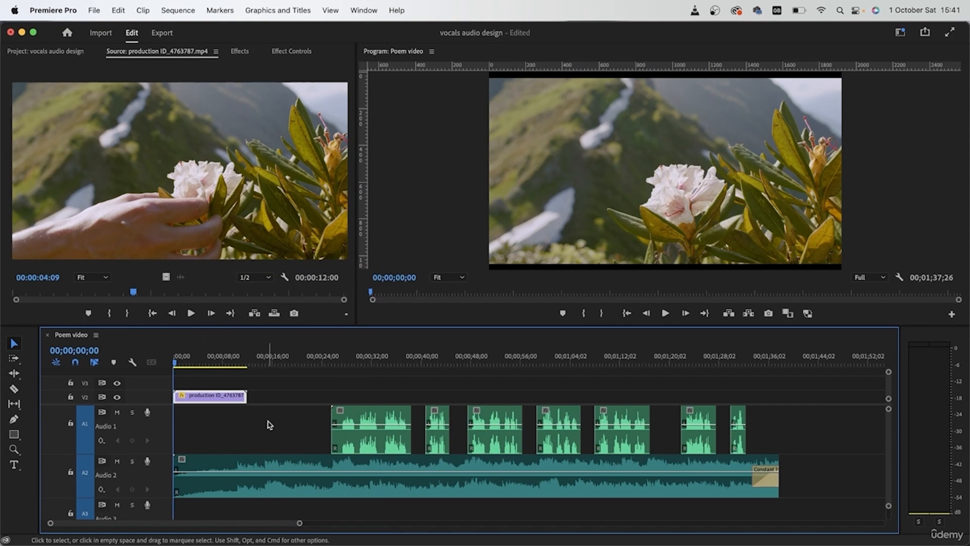
key(space)
click(264, 423)
click(283, 388)
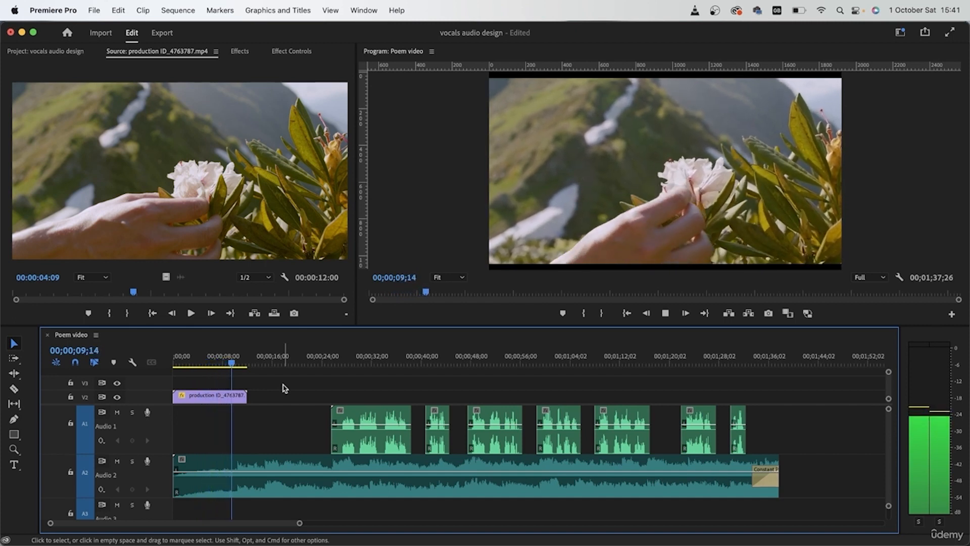
key(space)
- Place production ID_4087310.mp4 directly after the flower clip on track V2 and apply Scale to Frame Size to it
click(61, 50)
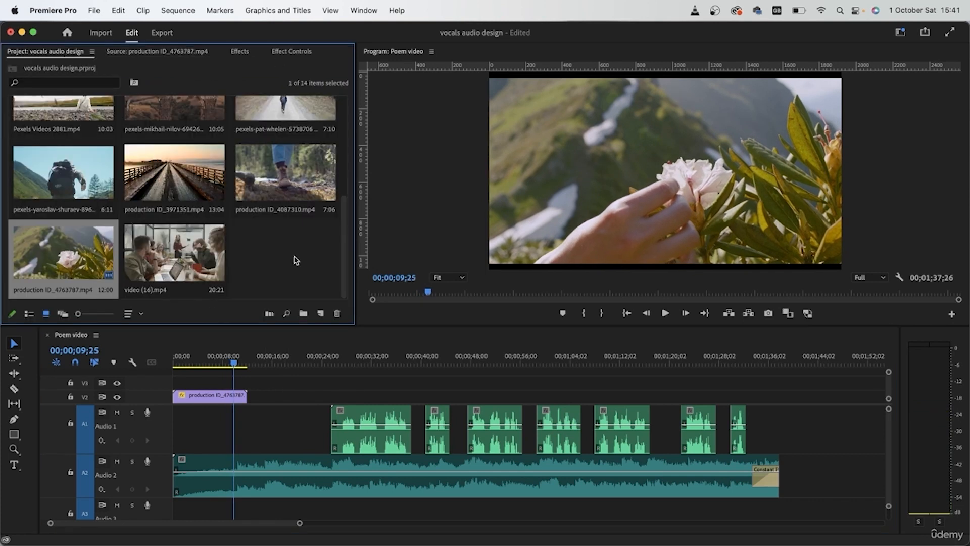
drag(283, 208, 742, 167)
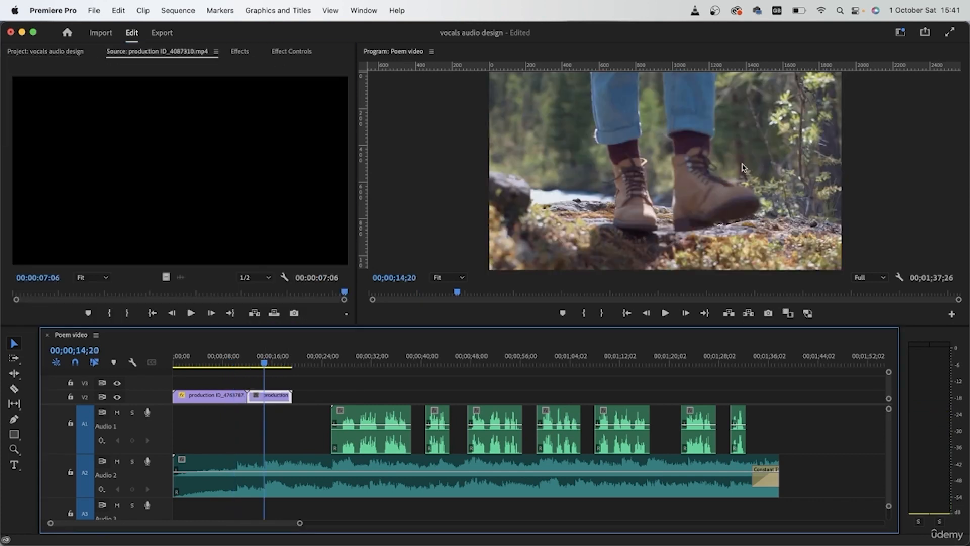
right_click(273, 399)
mouse_move(350, 544)
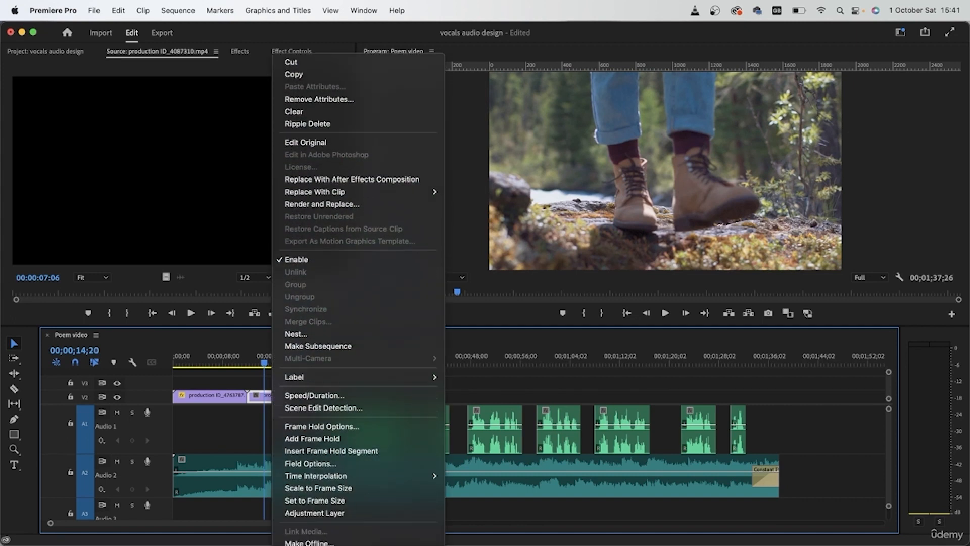
click(352, 488)
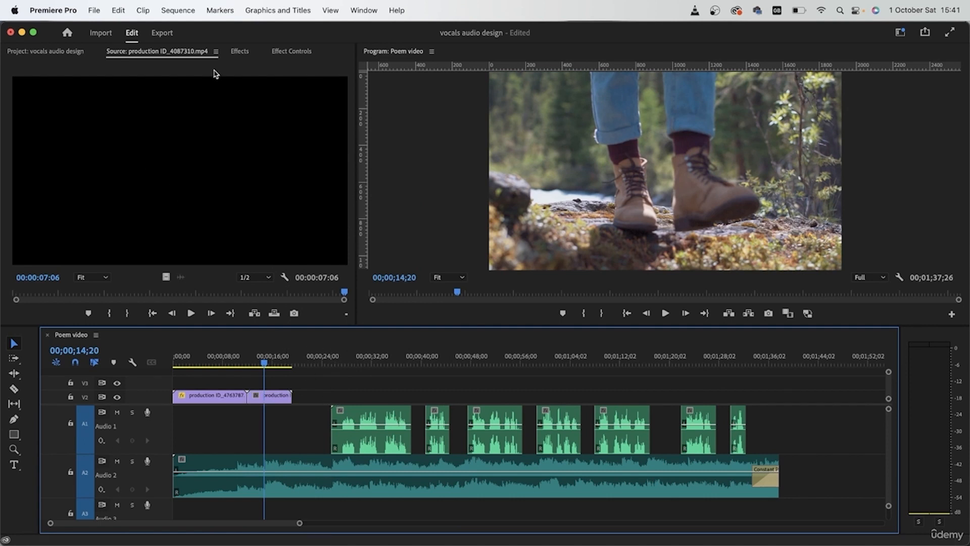
- Place Pexels Videos 2881.mp4 directly after the walking boots clip on track V2
click(47, 52)
scroll(352, 195, up, 4)
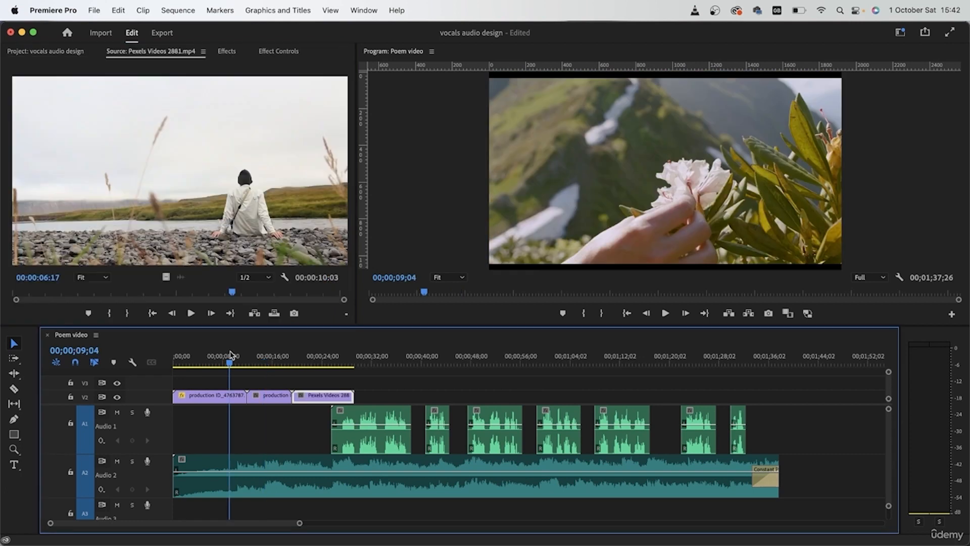
click(402, 399)
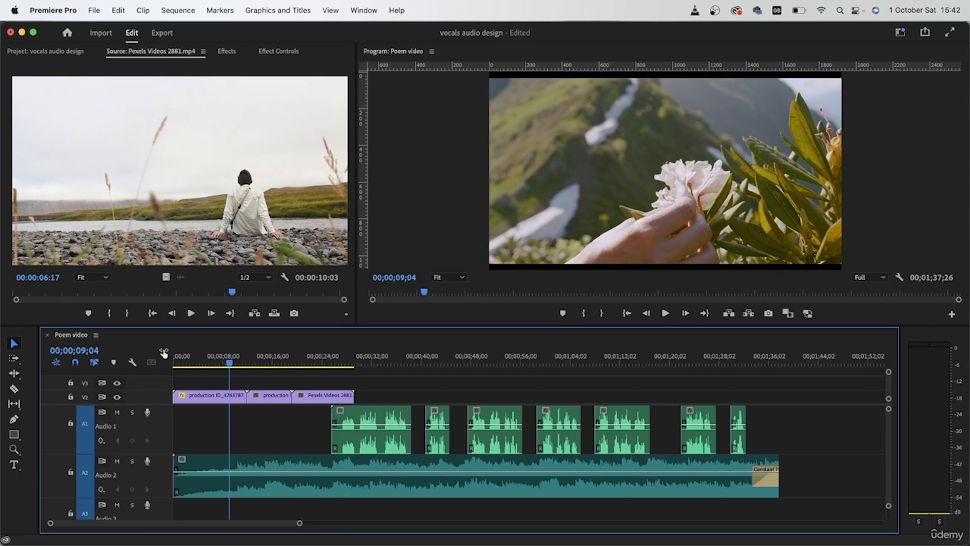
- Play the sequence from the start to about 00;00;11 to find where the music changes under the flower clip
drag(207, 360, 121, 357)
key(space)
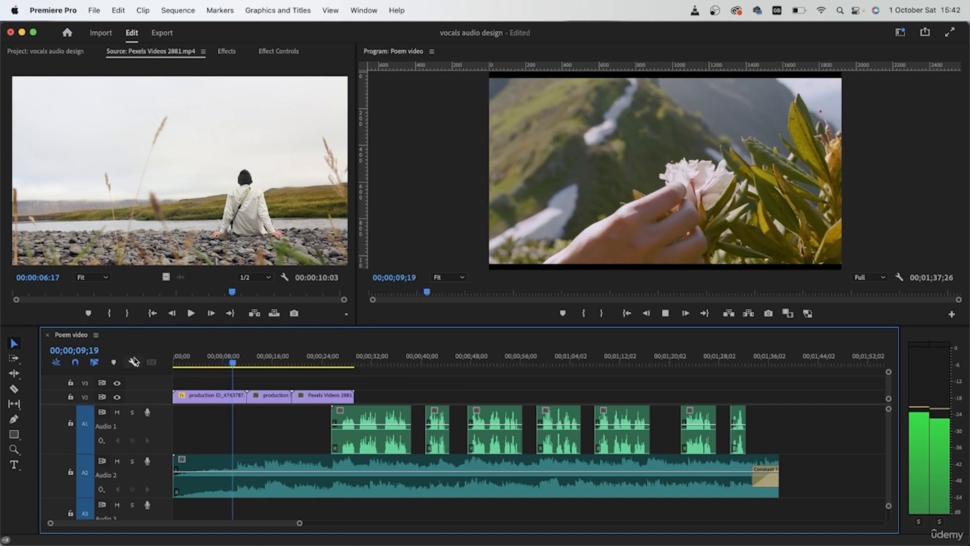
key(space)
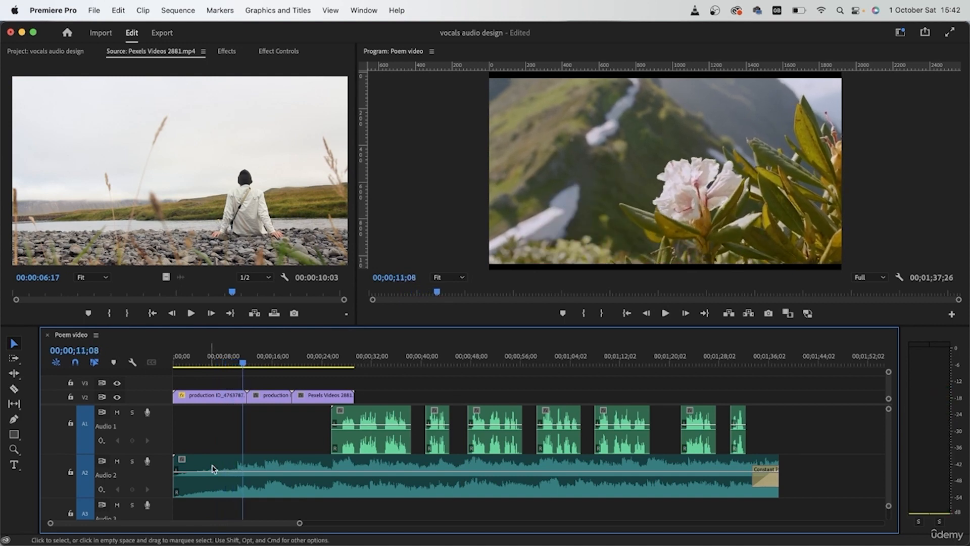
- Split the flower clip on track V2 at 00;00;10;13, where the music swells, and delete the remaining part
scroll(246, 457, up, 5)
scroll(246, 457, left, 5)
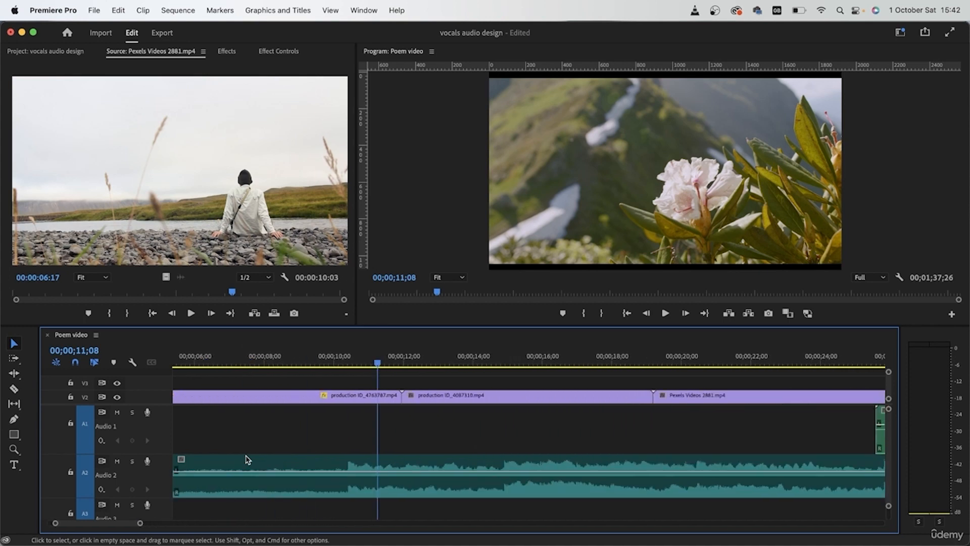
drag(410, 364, 384, 365)
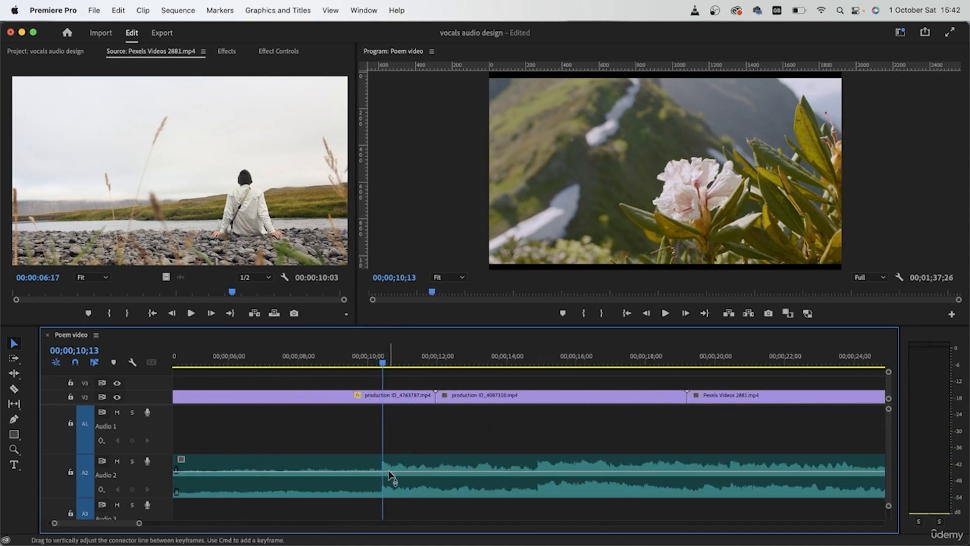
key(c)
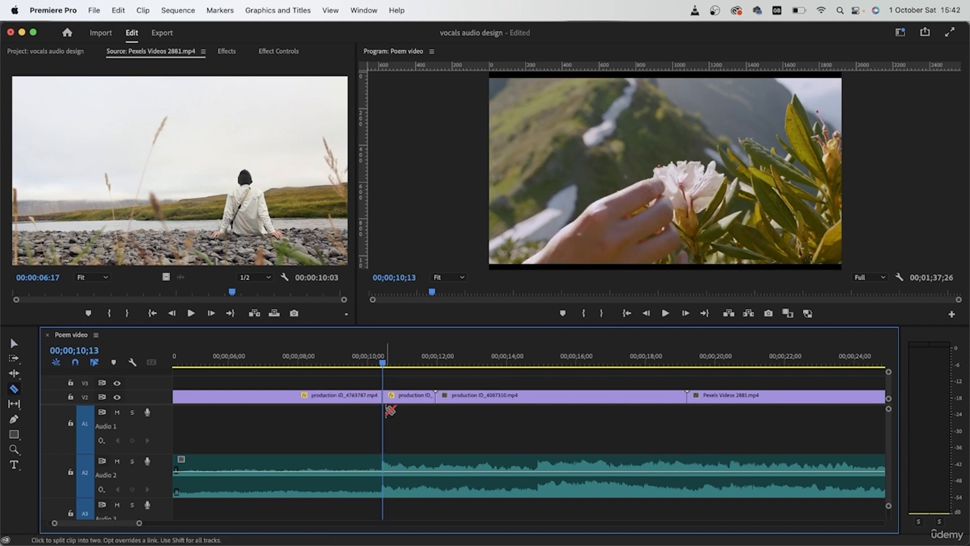
key(v)
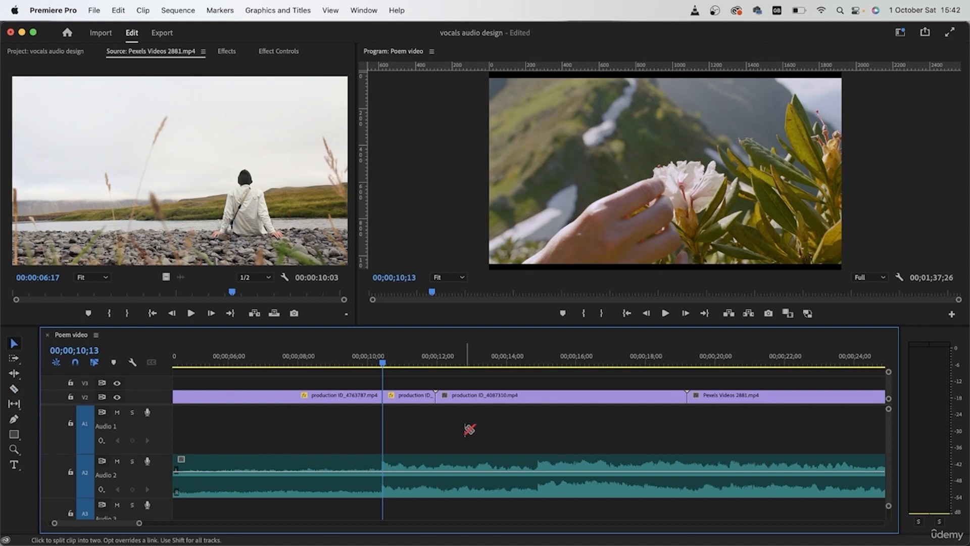
click(412, 398)
key(Delete)
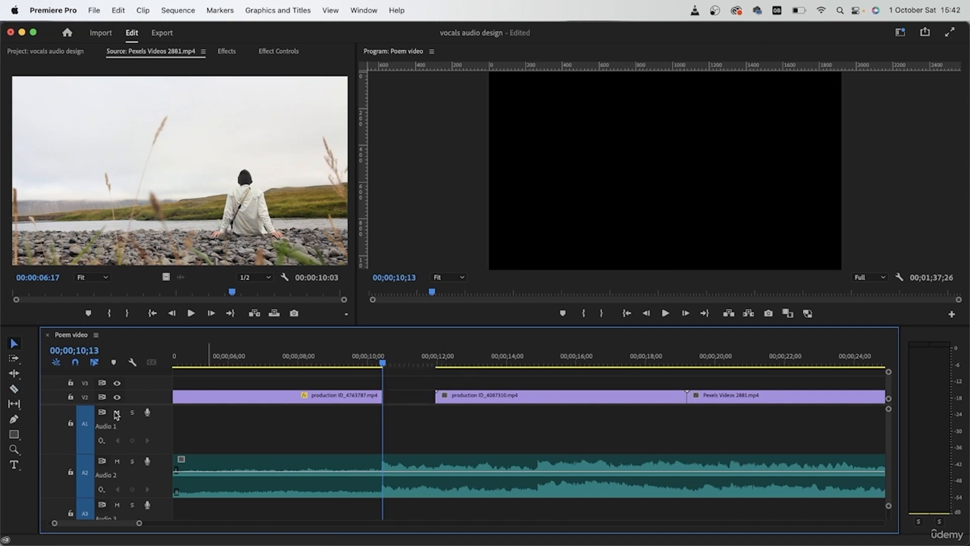
- Lock track A1 and close the gap between the flower clip and the walking boots clip on track V2
click(69, 424)
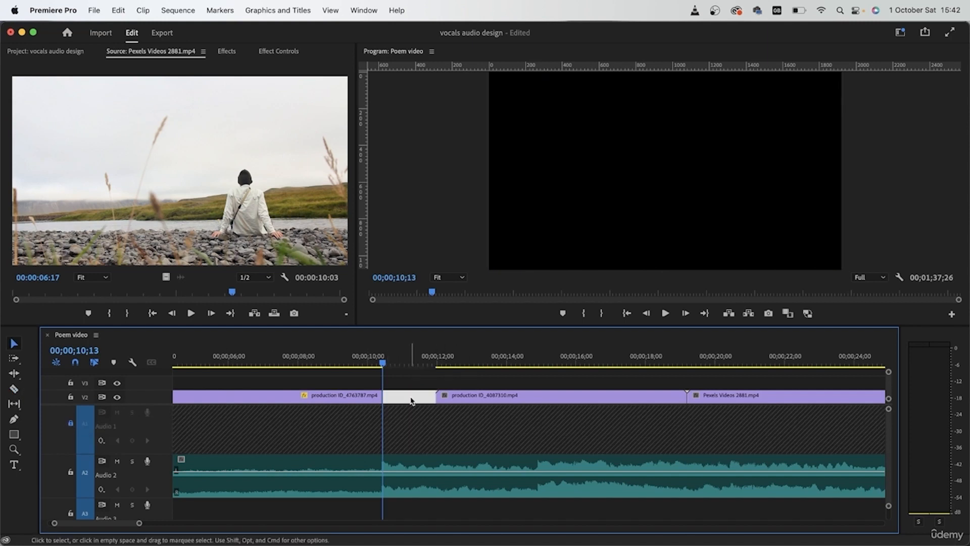
key(Delete)
- Trim the walking boots clip at about 00;00;15 and the Pexels Videos 2881.mp4 clip at 00;00;20;13 on track V2, following the music changes
click(349, 360)
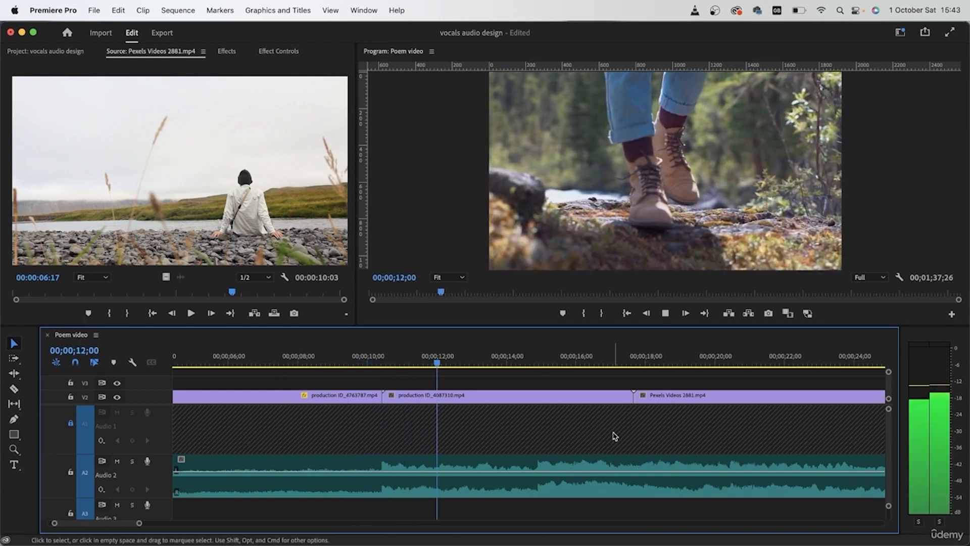
key(c)
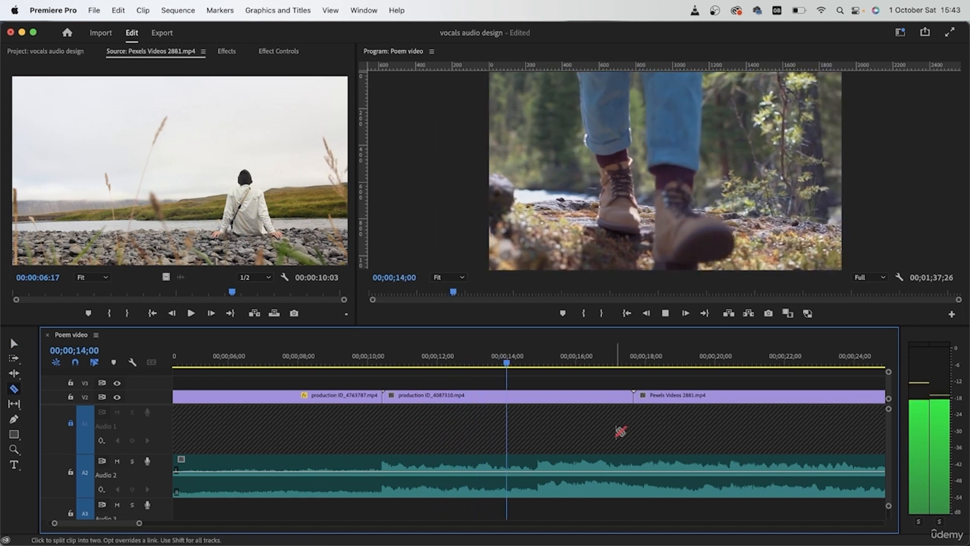
key(space)
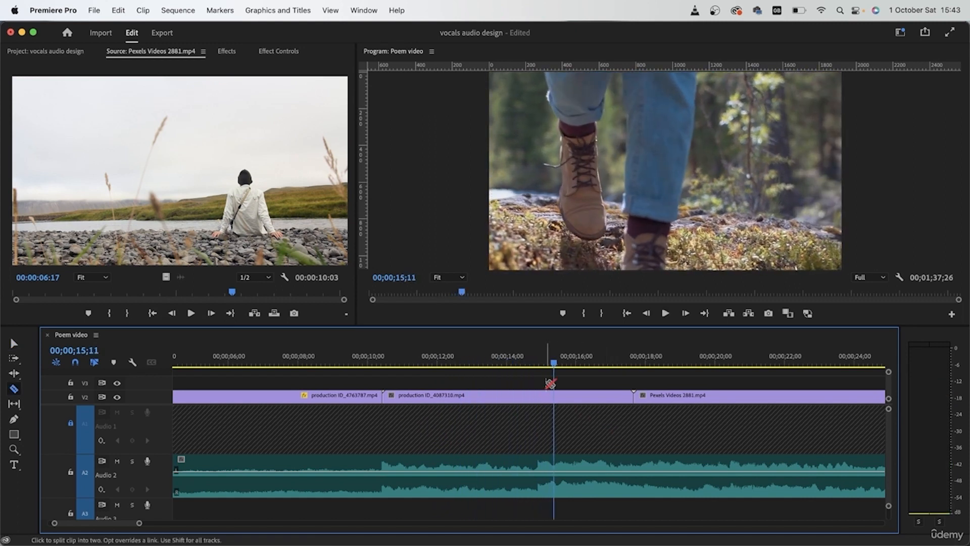
drag(554, 363, 535, 365)
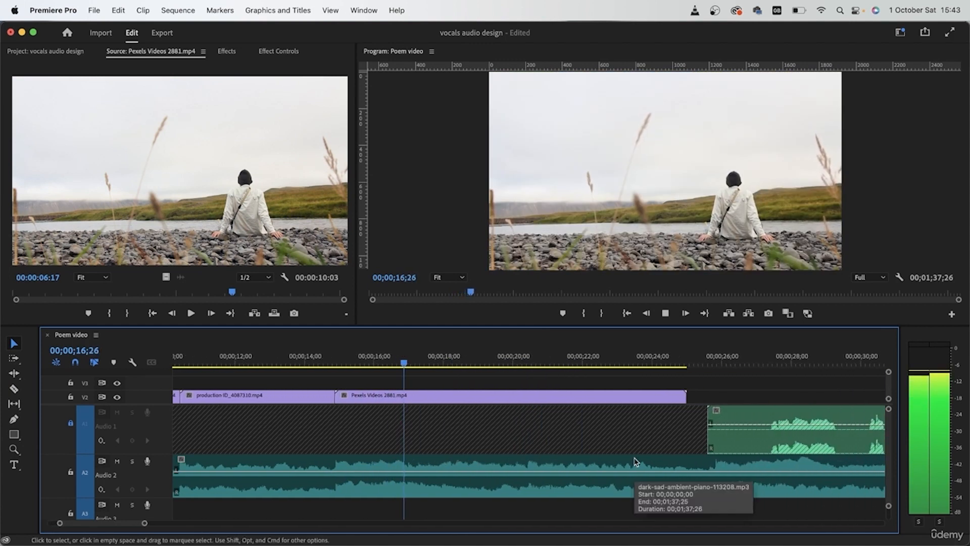
scroll(637, 462, down, 4)
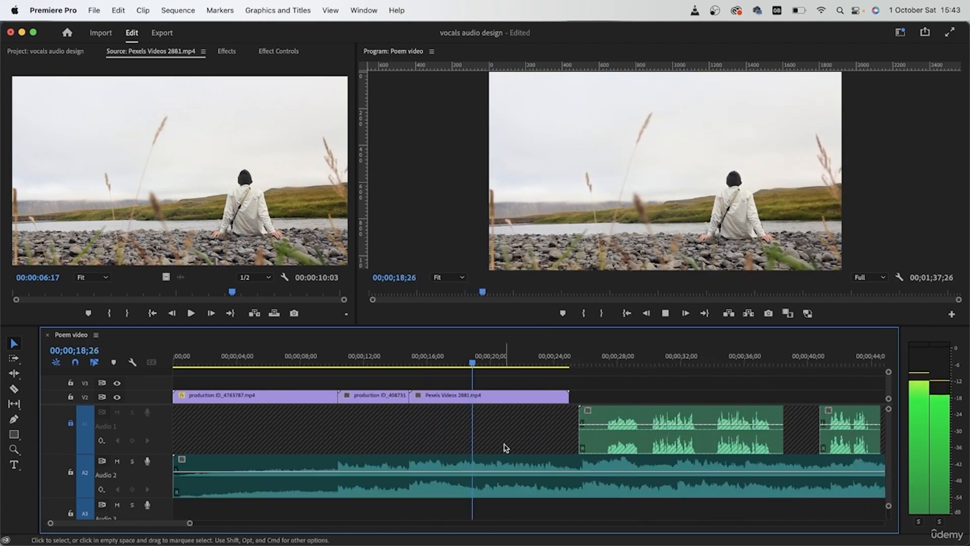
scroll(506, 449, up, 6)
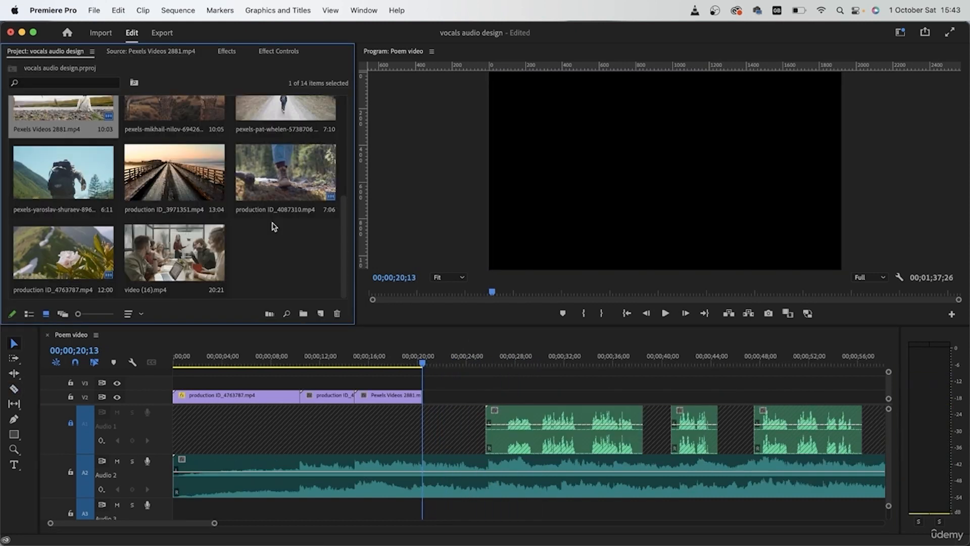
- Place production ID_3971351.mp4 directly after the Pexels Videos 2881.mp4 clip on track V2 and scale it to the frame size
scroll(274, 226, up, 3)
scroll(206, 259, down, 3)
scroll(202, 266, up, 3)
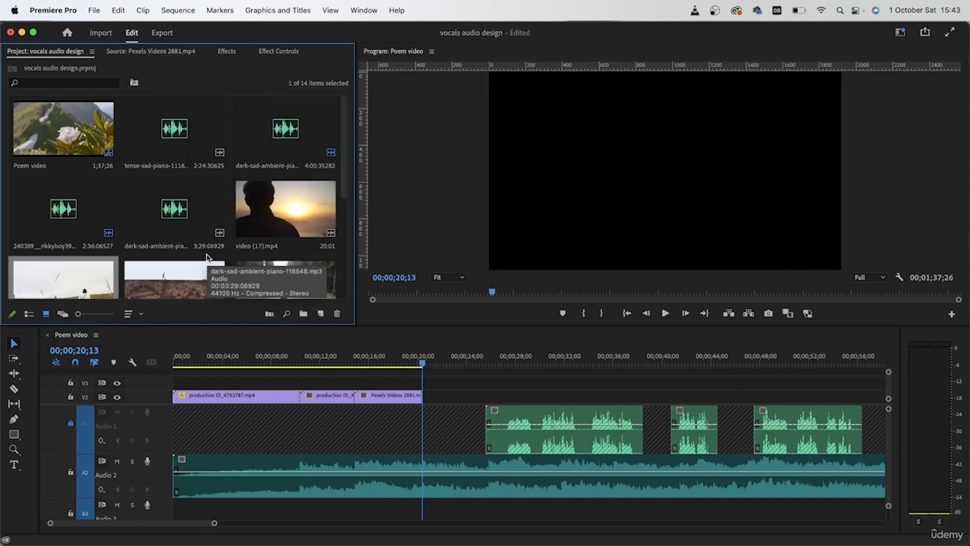
drag(344, 176, 344, 257)
double_click(149, 218)
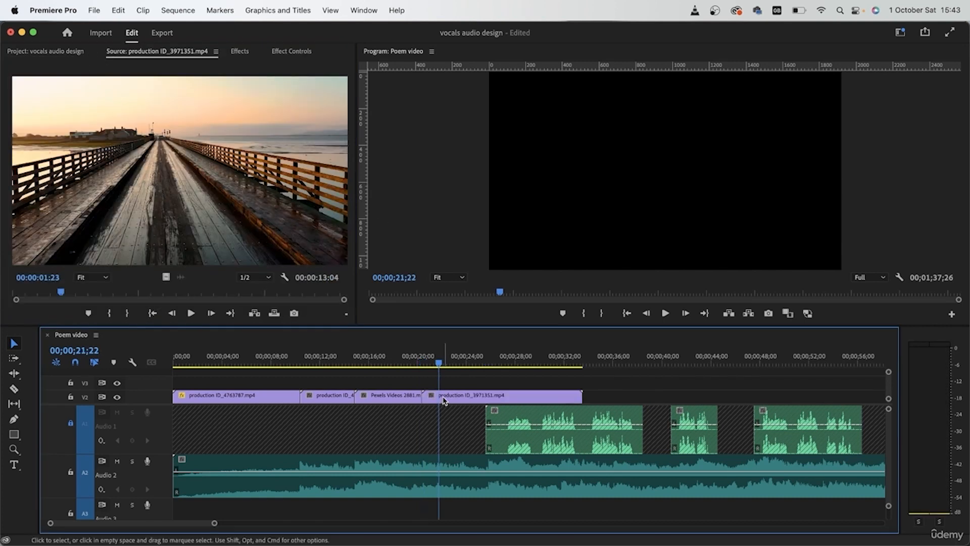
right_click(447, 400)
scroll(526, 455, down, 10)
click(537, 414)
- Split the wooden pier clip on track V2 at 00;00;30;00, delete the remaining part, and play the music around the cut
key(c)
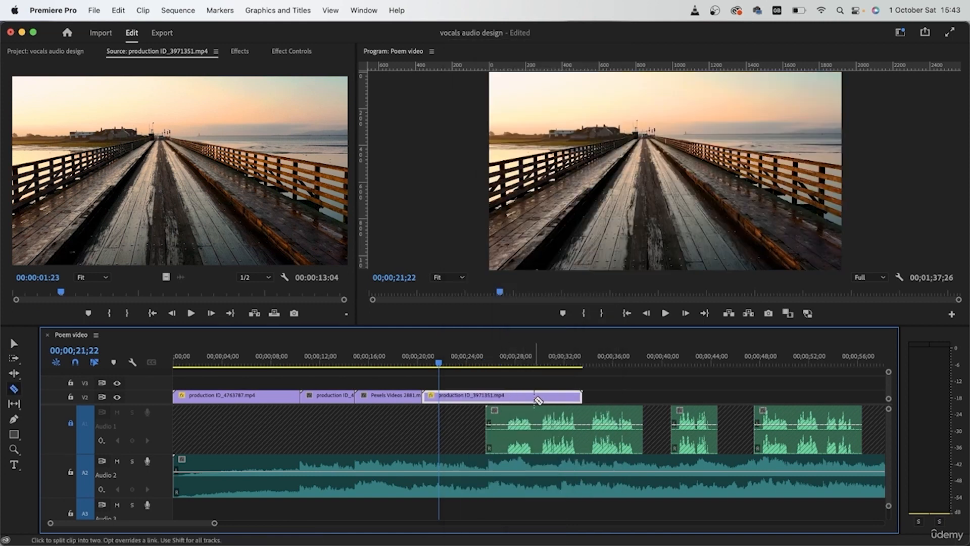
click(539, 377)
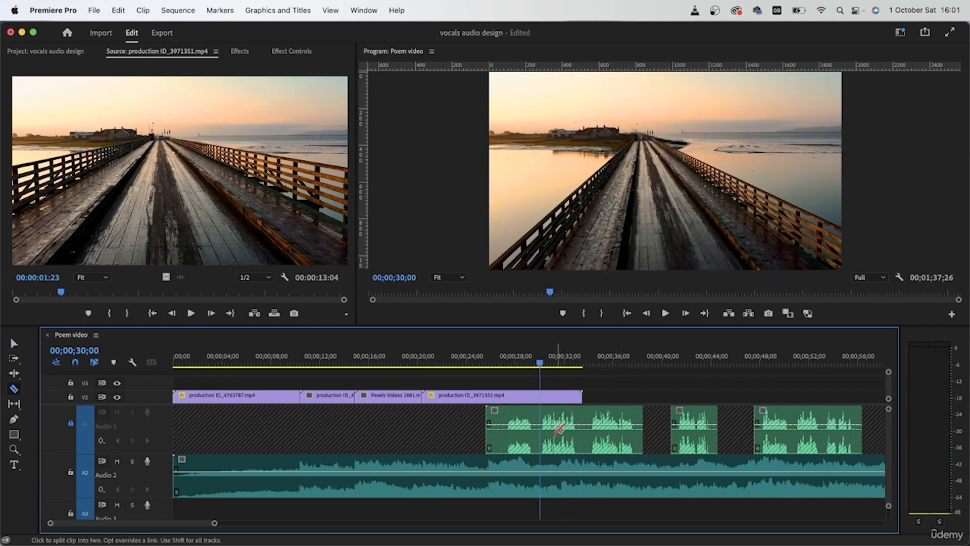
key(v)
click(557, 397)
key(Delete)
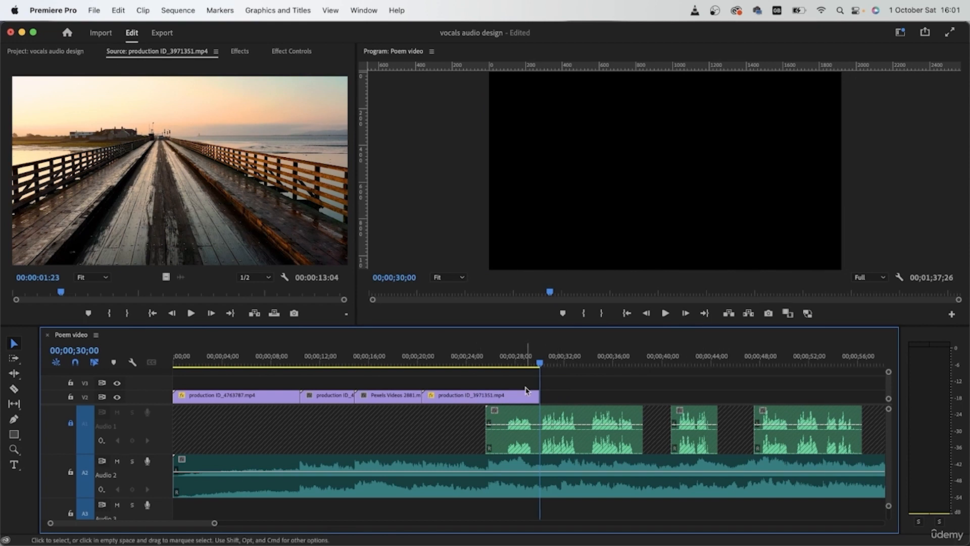
key(space)
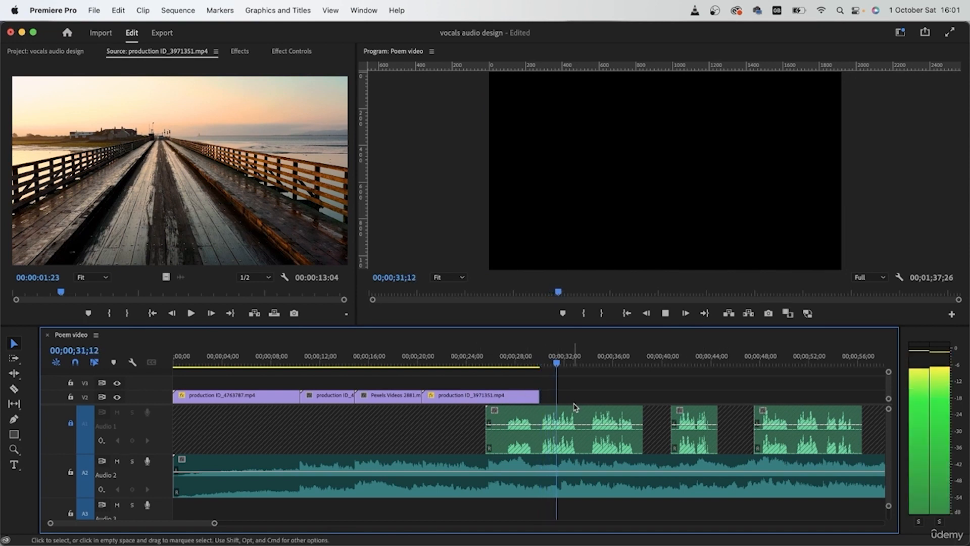
key(space)
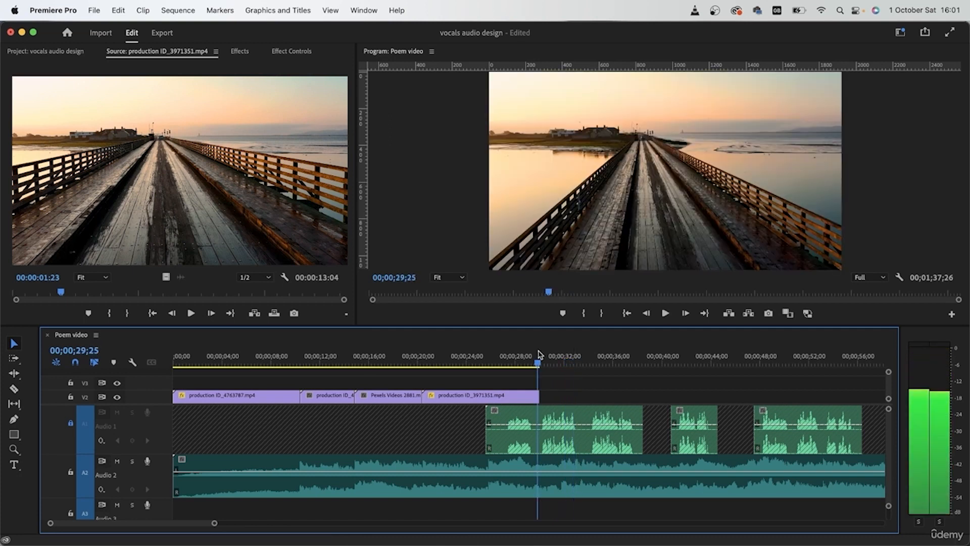
- Place pexels-pat-whelen-5738706 (1).mp4 directly after the wooden pier clip on track V2
click(63, 51)
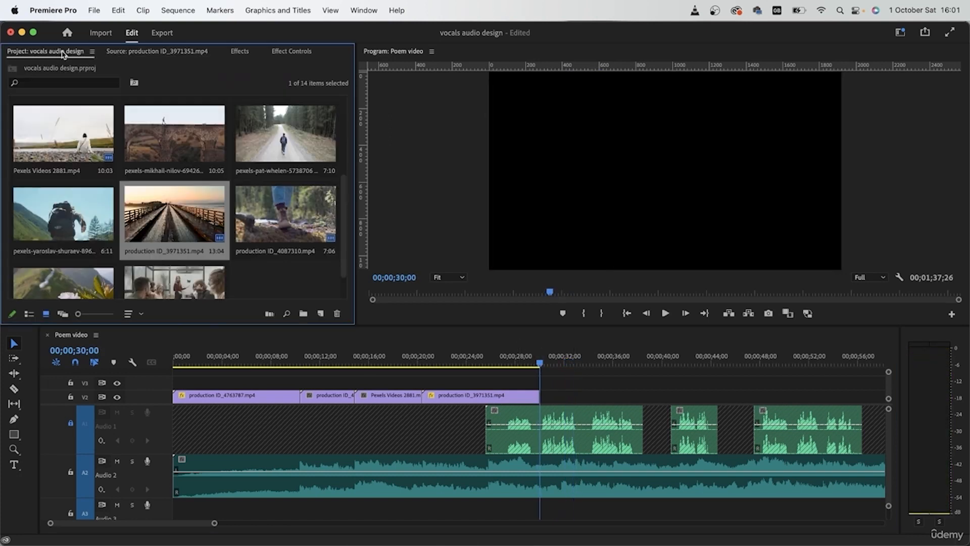
scroll(235, 252, up, 5)
scroll(278, 259, down, 4)
scroll(278, 259, up, 4)
double_click(273, 222)
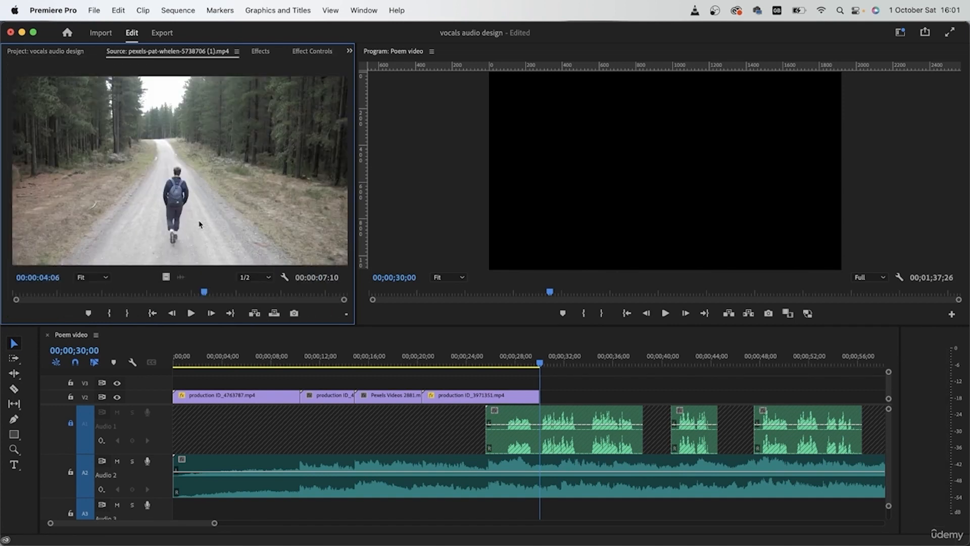
drag(169, 279, 556, 396)
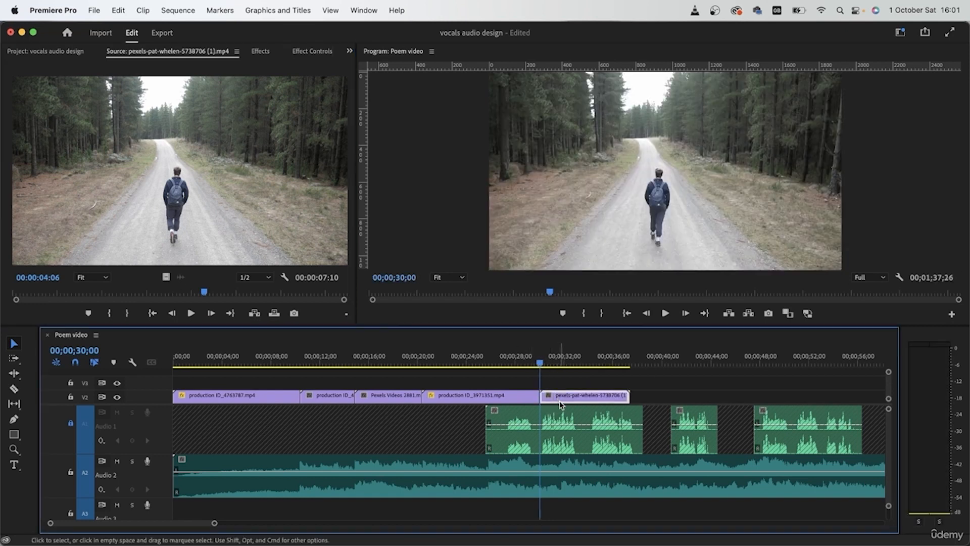
- Play through the forest road clip, split it at about 00;00;37 on track V2, and delete the remaining part
click(526, 354)
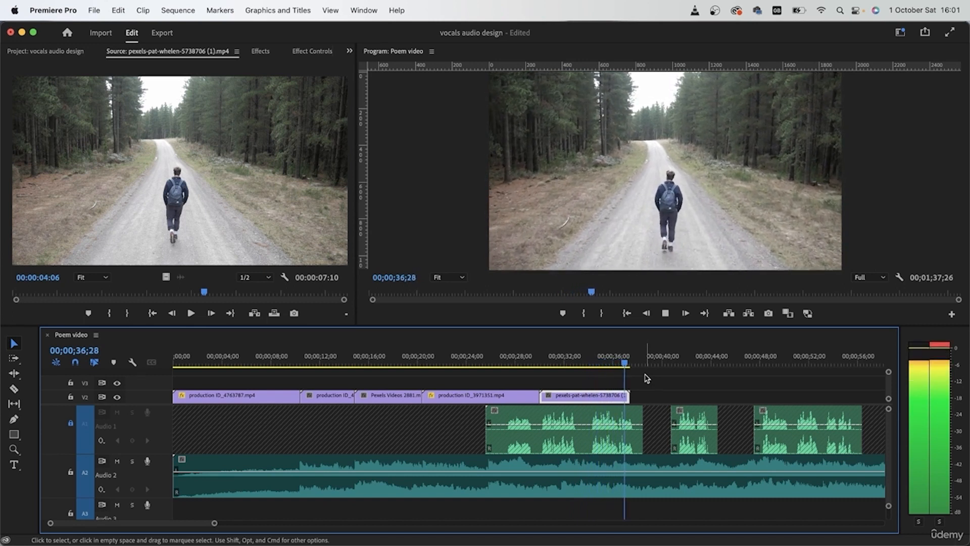
click(599, 360)
drag(599, 360, 618, 360)
key(c)
click(624, 358)
click(624, 398)
key(v)
click(627, 397)
key(Delete)
- Place pexels-yaroslav-shuraev-8969048.mp4 directly after the stone bridge clip on track V2
click(46, 52)
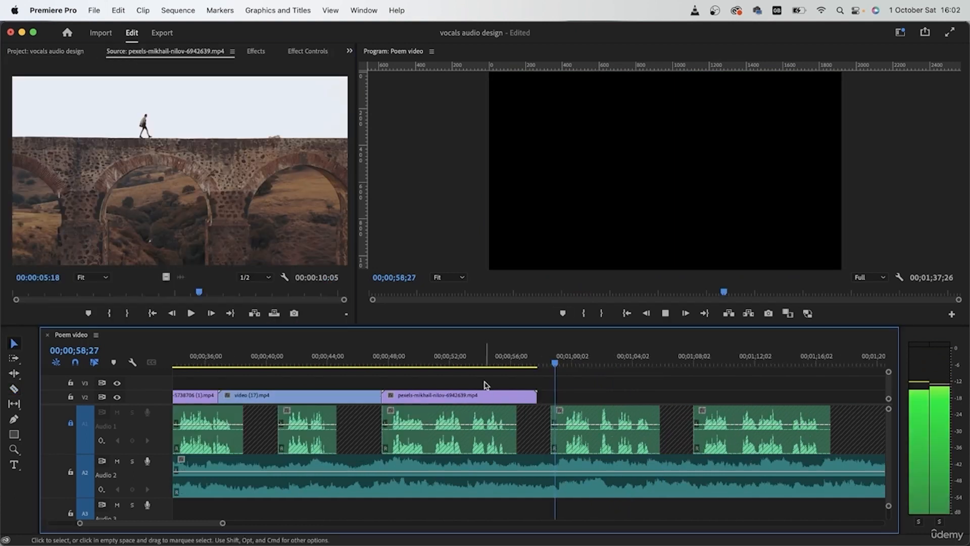
drag(180, 171, 547, 401)
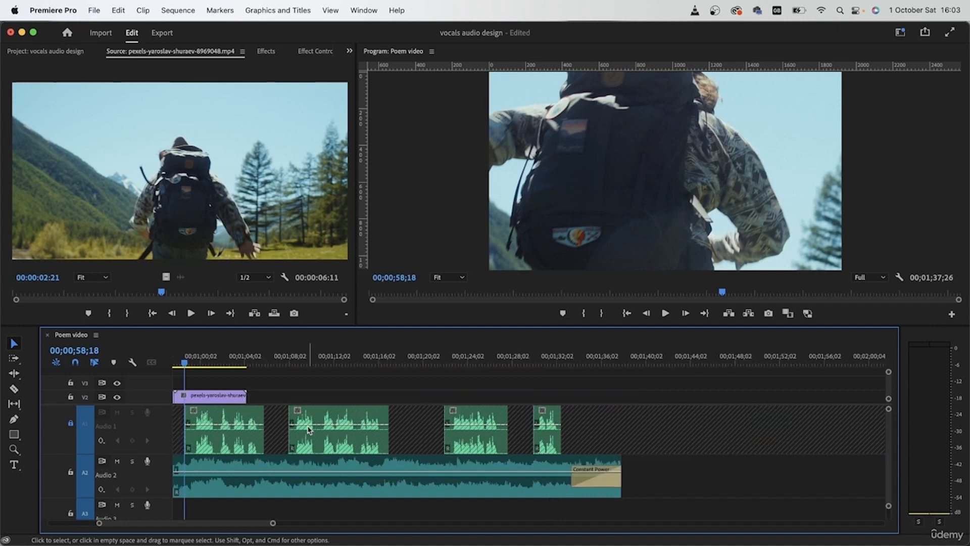
scroll(310, 429, left, 4)
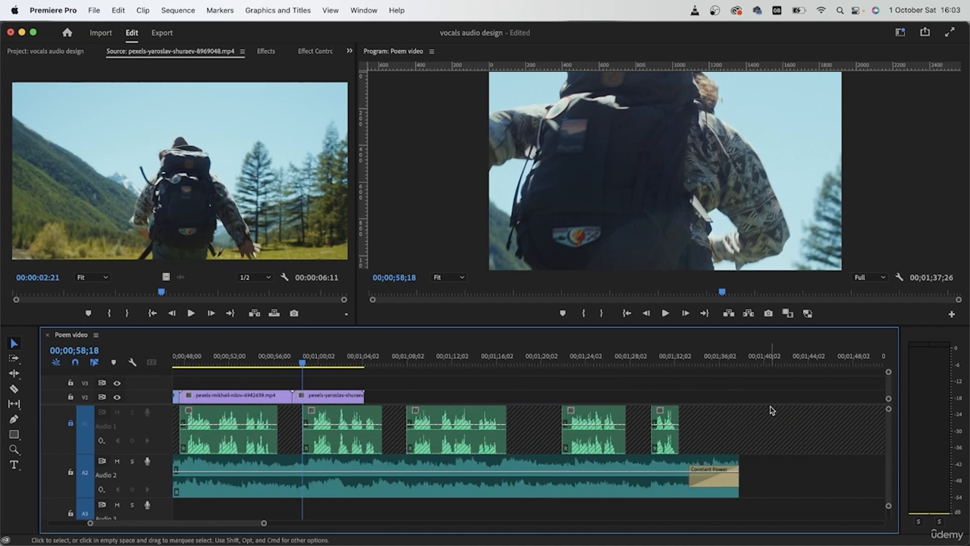
key(minus)
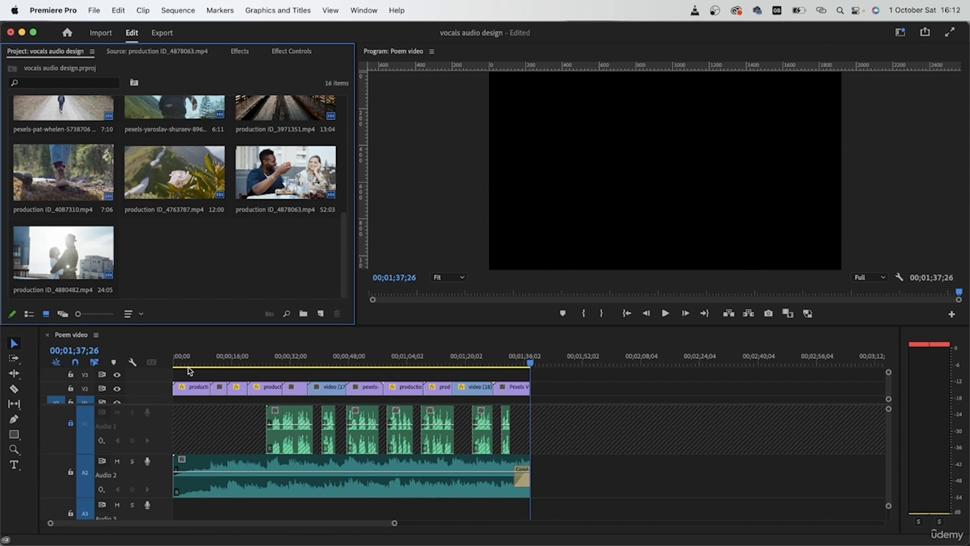
- Unlock track A1 and mute audio tracks A1 and A2
click(542, 397)
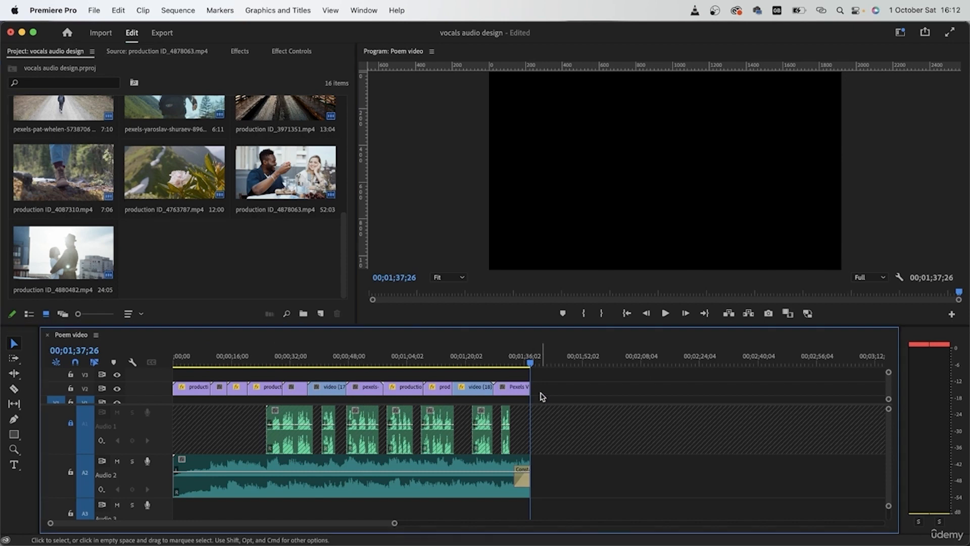
click(521, 361)
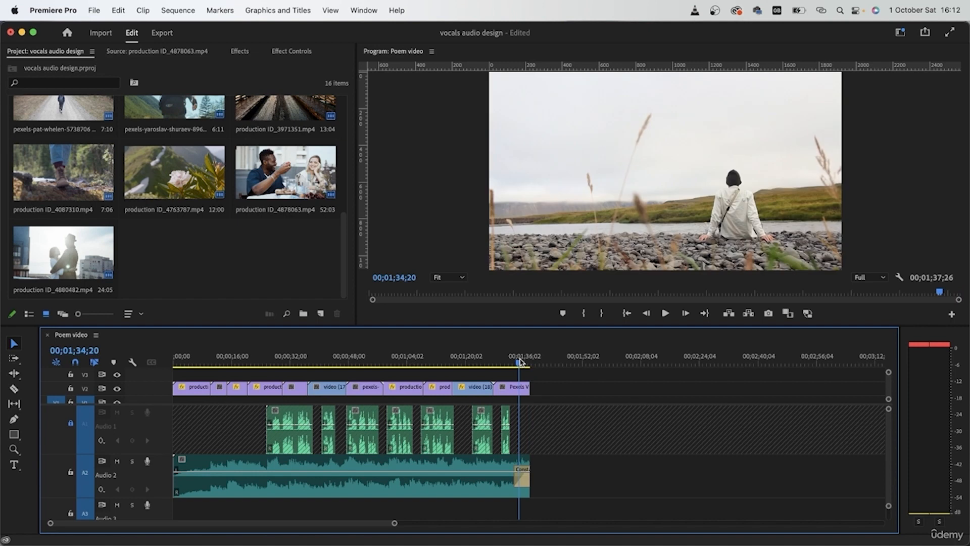
click(190, 361)
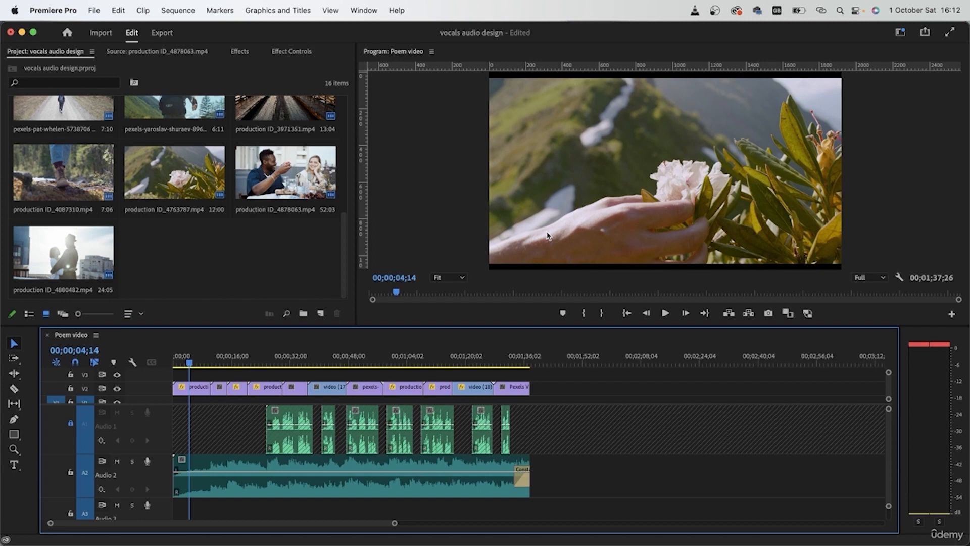
click(71, 423)
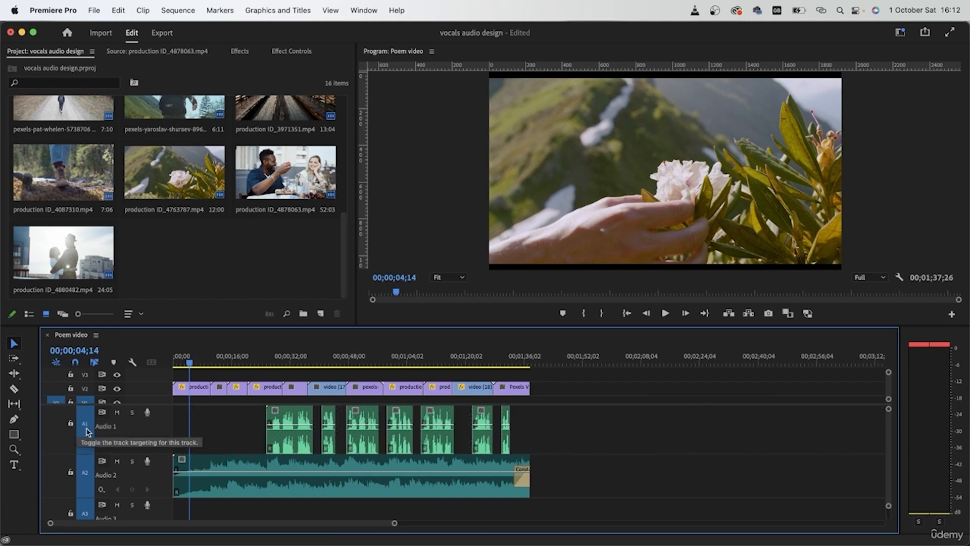
click(118, 413)
click(117, 461)
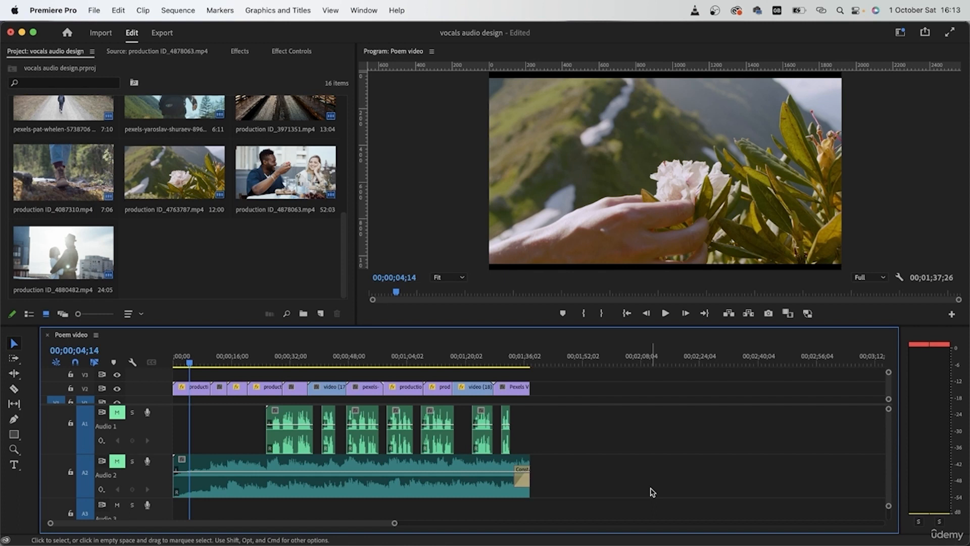
drag(608, 427, 646, 444)
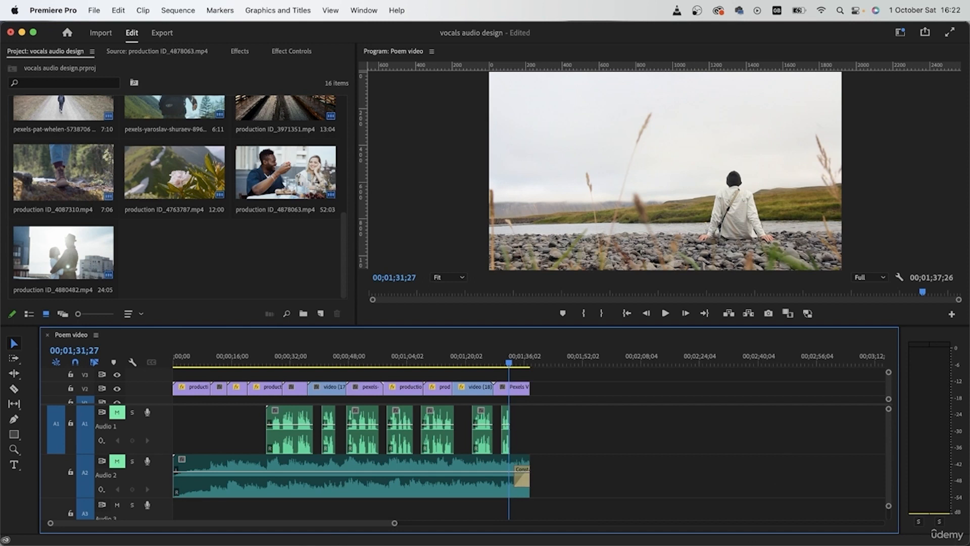
- Create a new bin in the project and name it "music and vocal"
scroll(275, 286, up, 5)
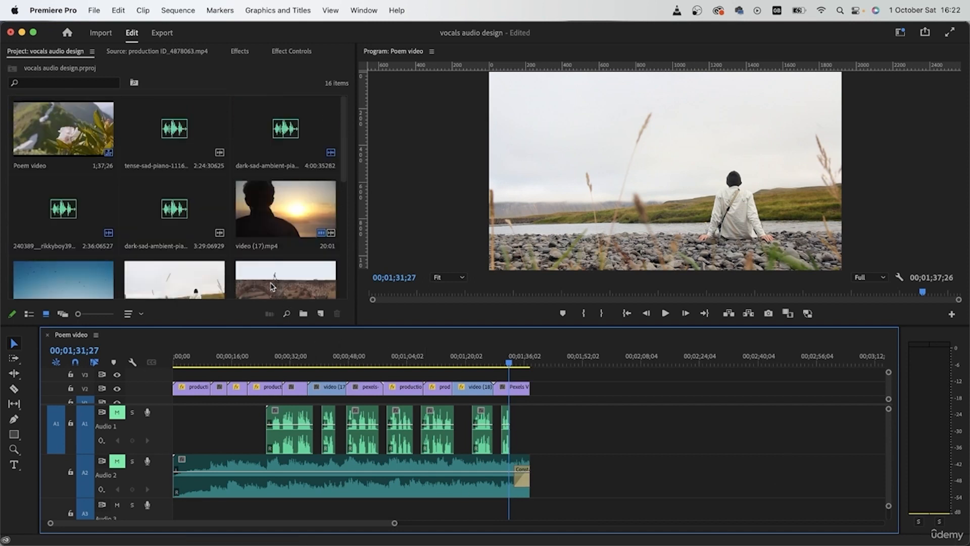
click(228, 87)
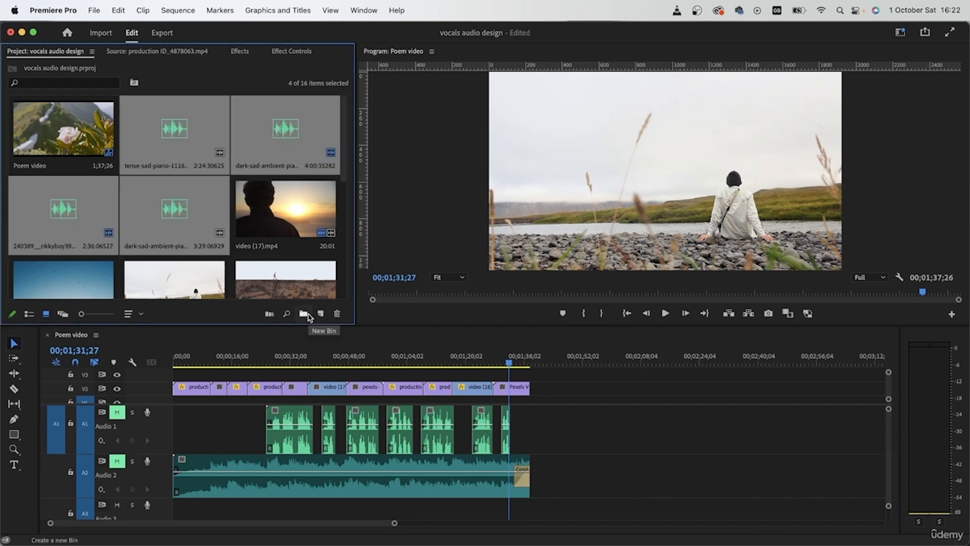
click(308, 315)
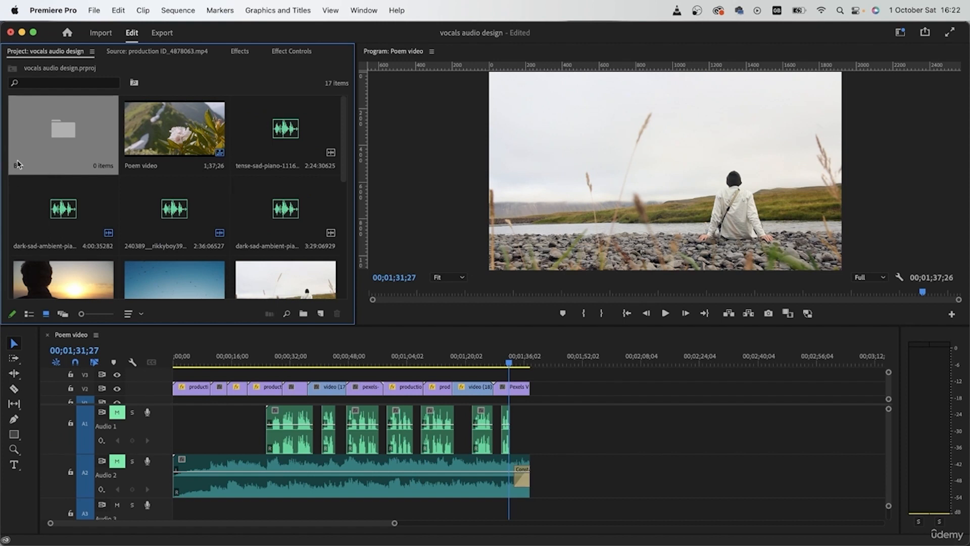
click(19, 166)
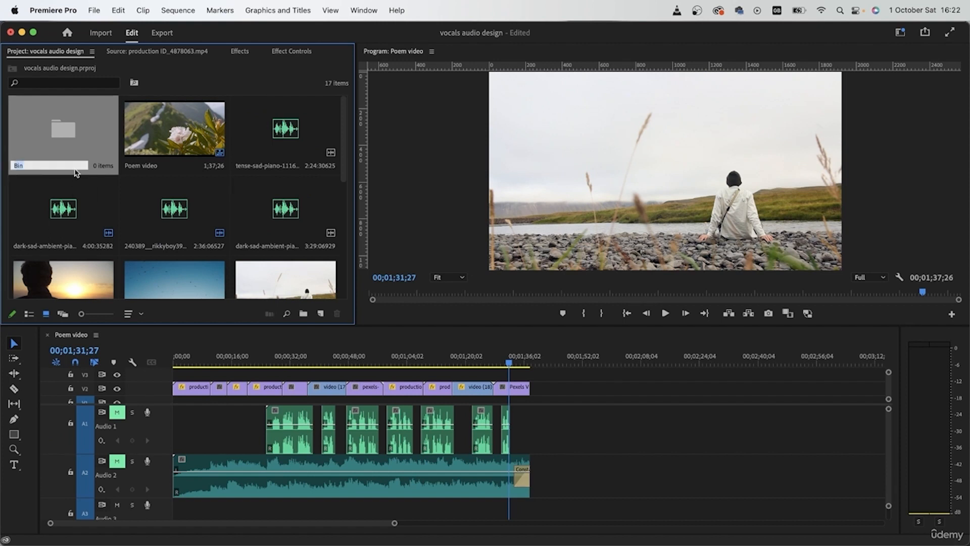
key(BackSpace)
text(music and vocal)
key(Return)
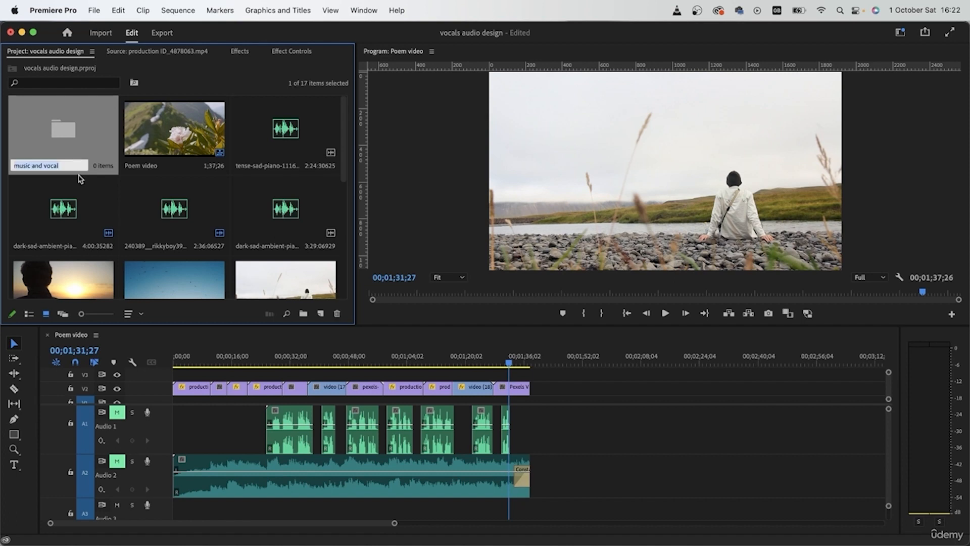
- Move the four audio files into the music and vocal bin
click(239, 117)
shift+click(281, 228)
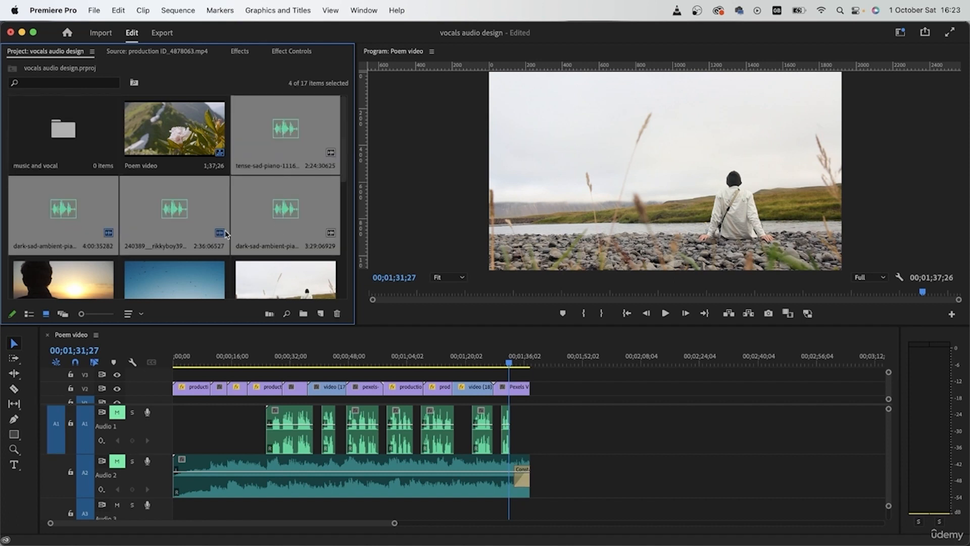
drag(61, 223, 60, 150)
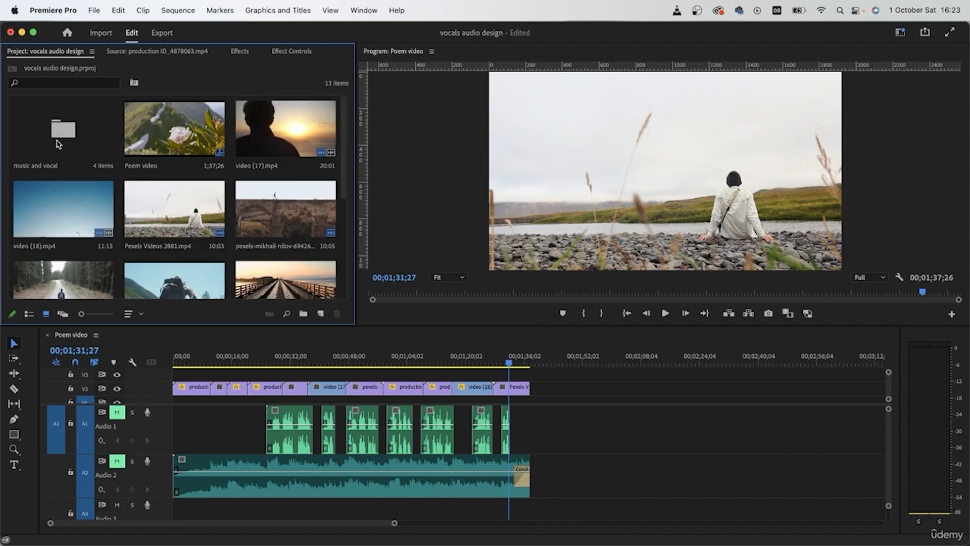
- Check the contents of the music and vocal bin and return to the project's top level
double_click(75, 137)
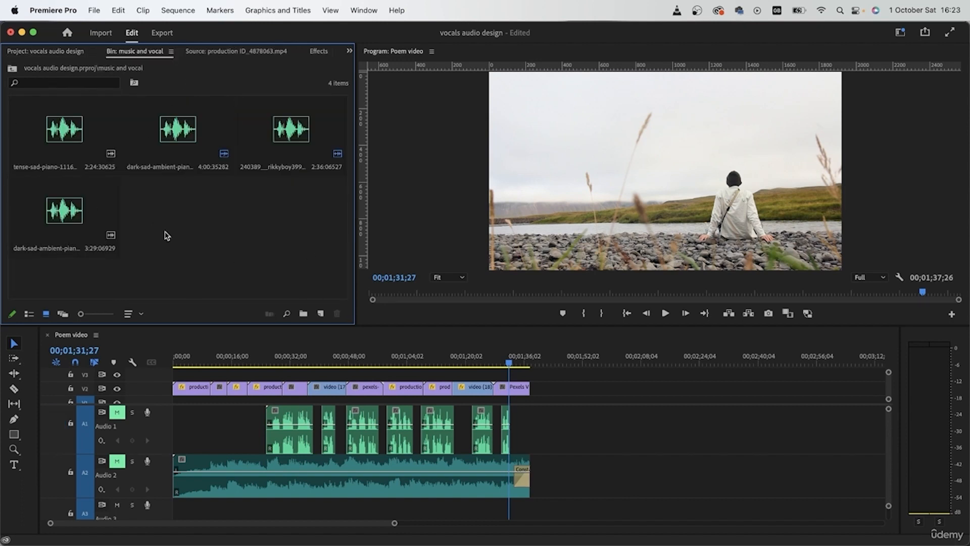
click(12, 69)
scroll(123, 190, down, 5)
click(271, 262)
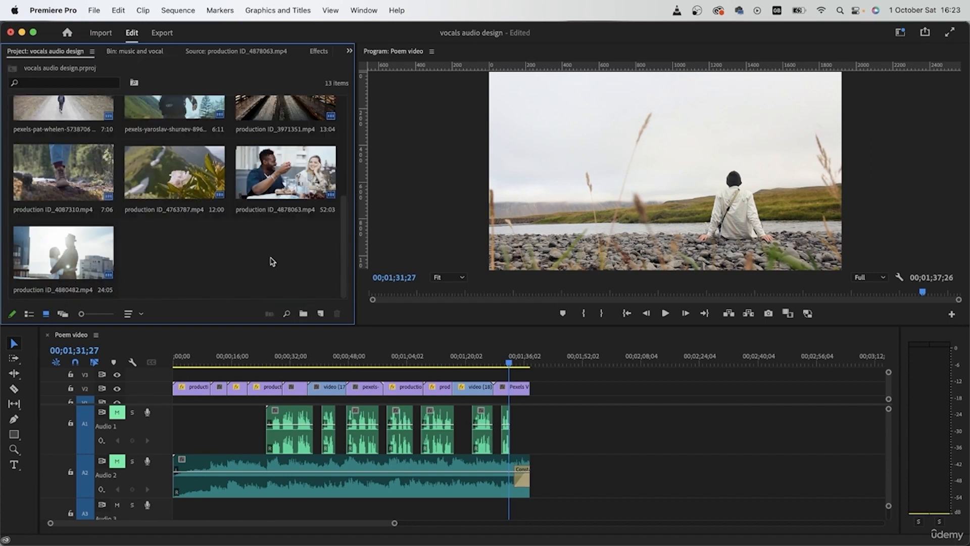
- Create another bin at the project's top level and name it "videos"
scroll(271, 262, up, 5)
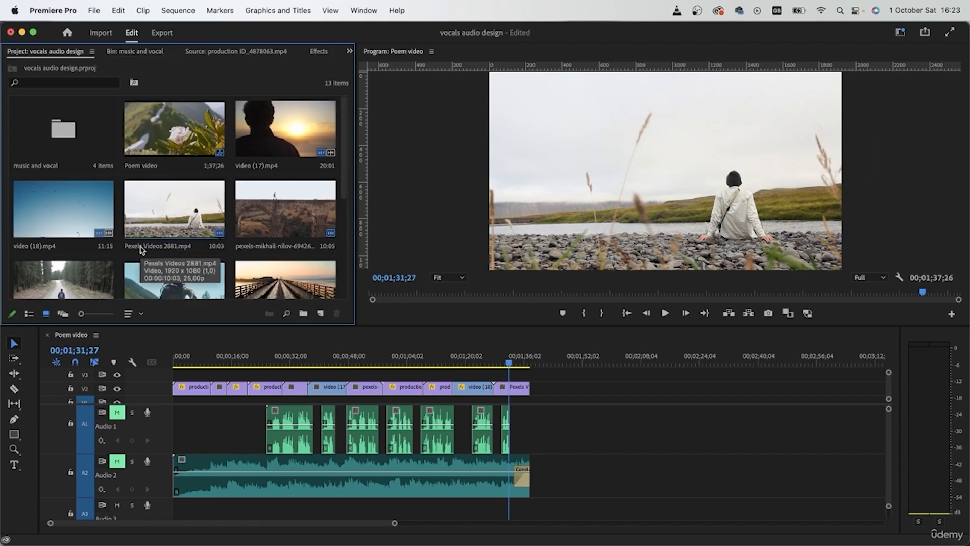
scroll(158, 241, down, 5)
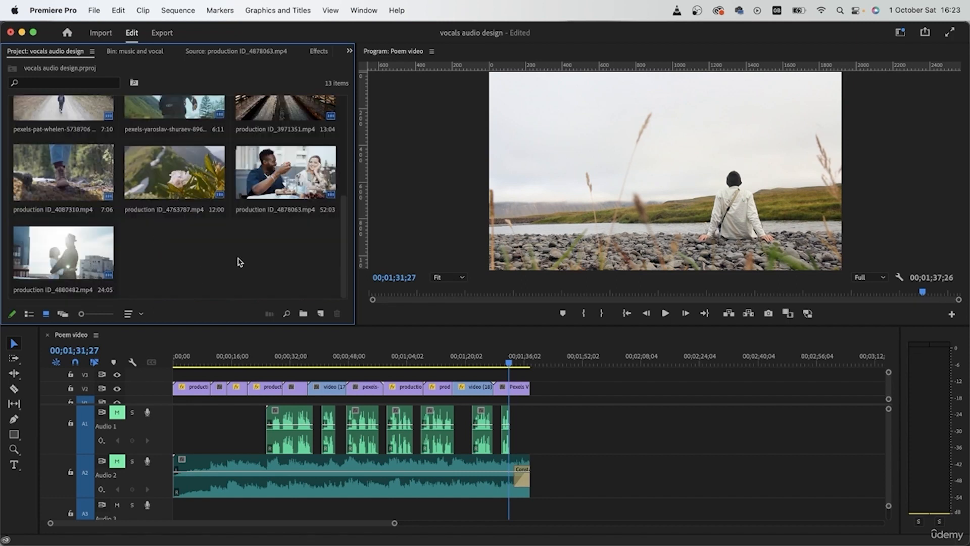
click(303, 313)
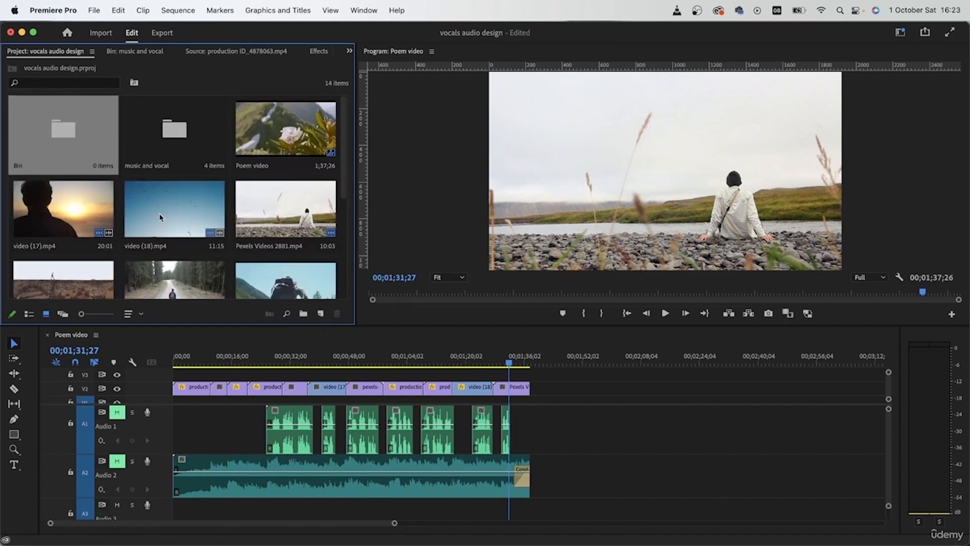
click(19, 164)
text(videos)
key(Return)
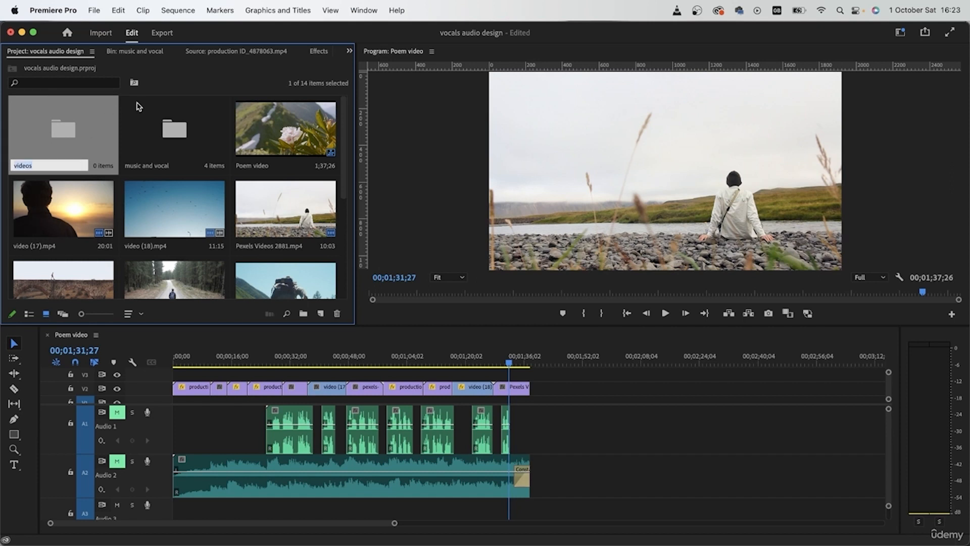
- Move all eleven video clips into the videos bin, leaving the Poem video sequence at the project's top level
click(257, 123)
click(21, 224)
scroll(21, 224, down, 5)
scroll(291, 147, up, 5)
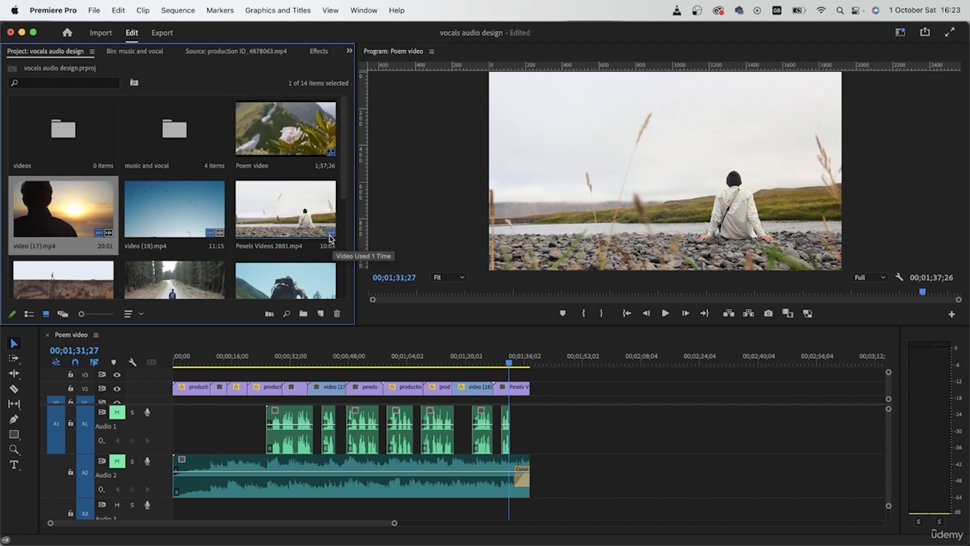
scroll(320, 239, down, 5)
shift+click(190, 248)
scroll(184, 242, up, 5)
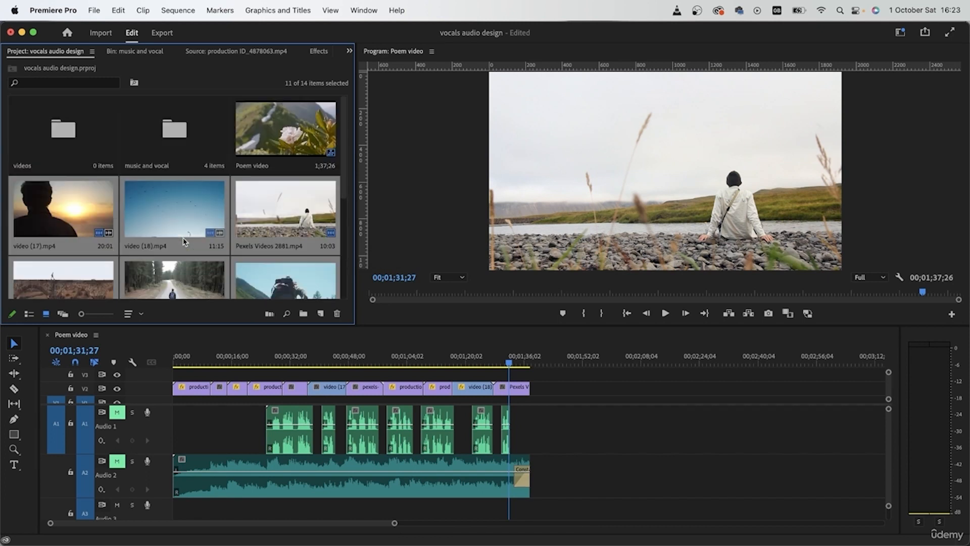
drag(70, 204, 63, 130)
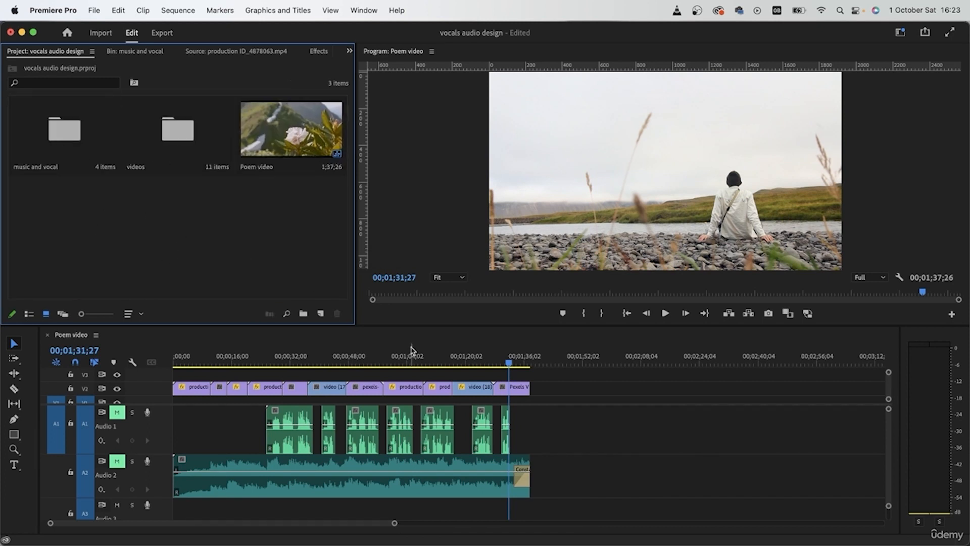
- Import the flock-of-seagulls, talking-people, park-may-738pm and bamboo-plants-in-wind audio files from Downloads
double_click(140, 234)
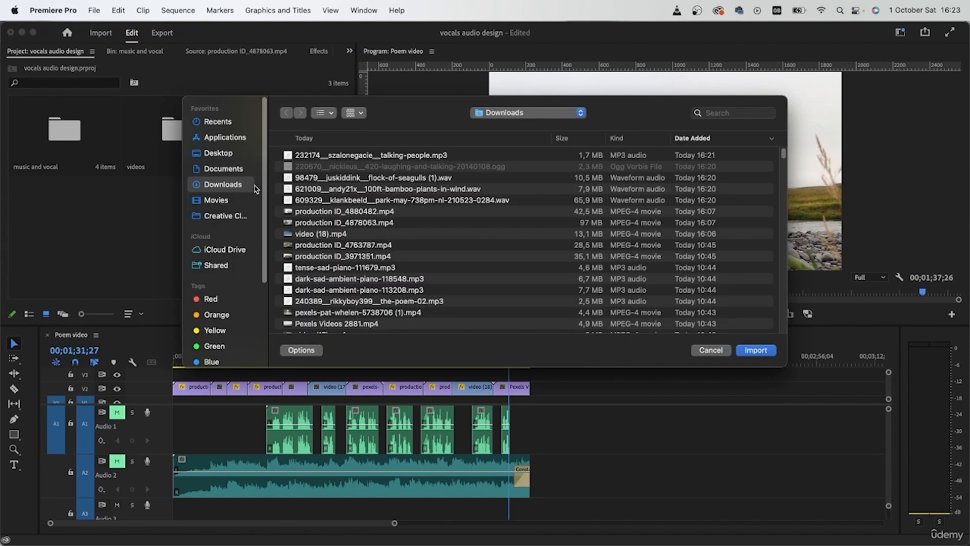
key(Return)
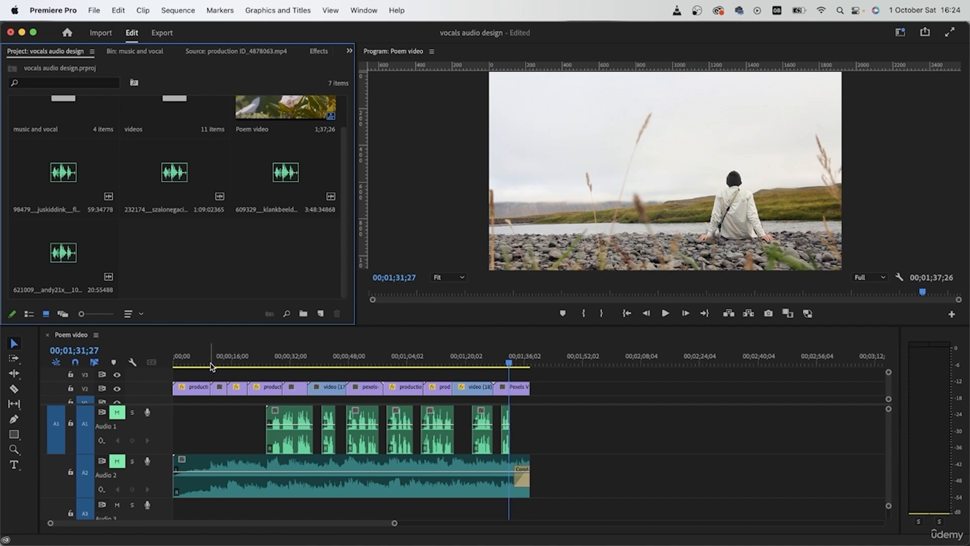
- Review the opening flower shot in the sequence and return the playhead to the start
click(184, 363)
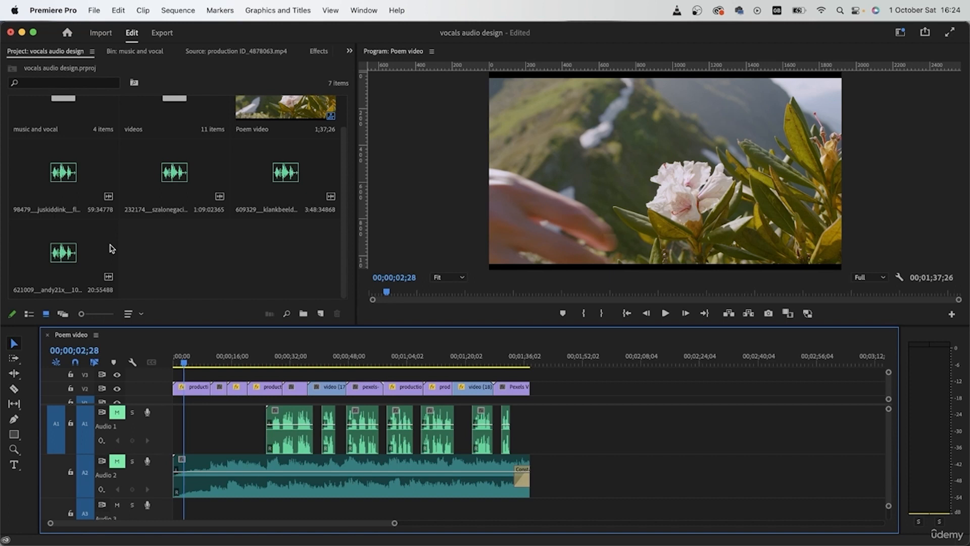
drag(183, 364, 161, 370)
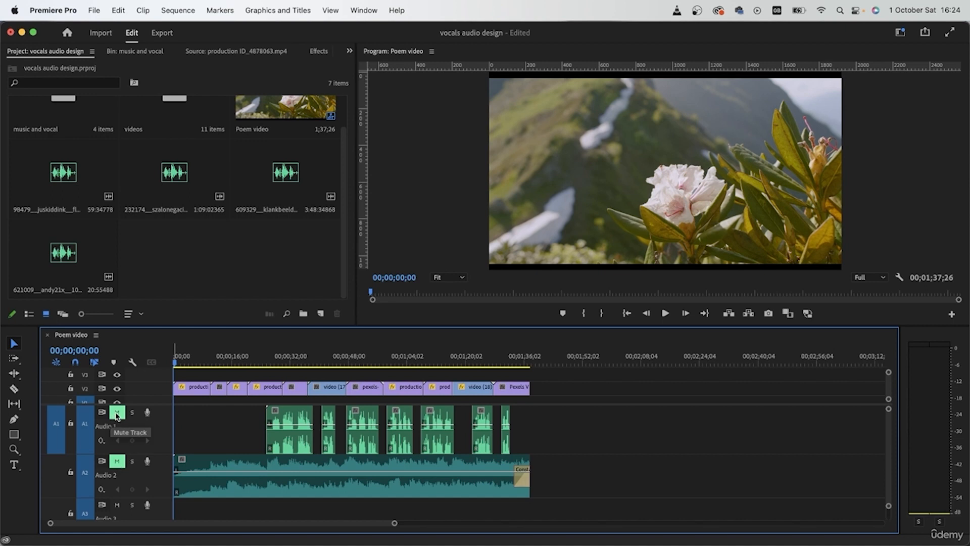
key(space)
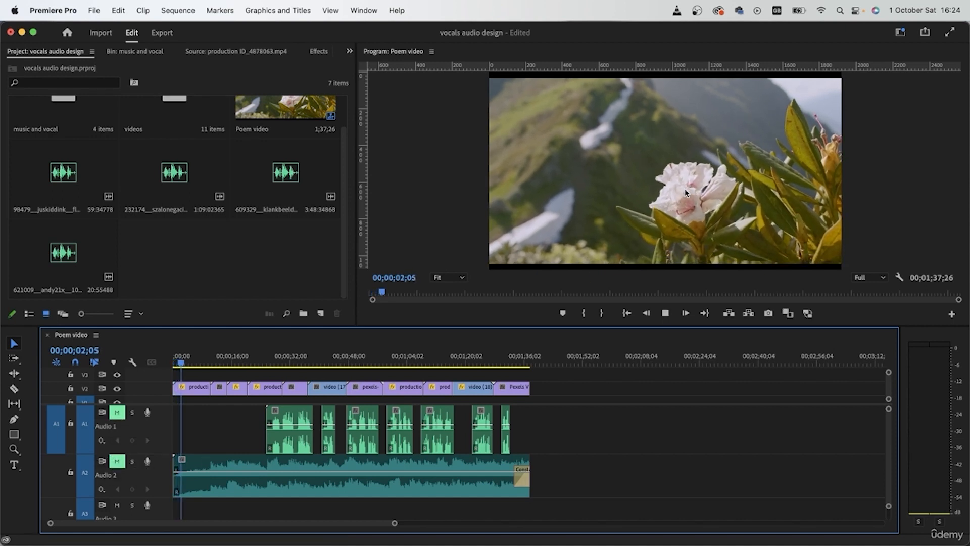
key(space)
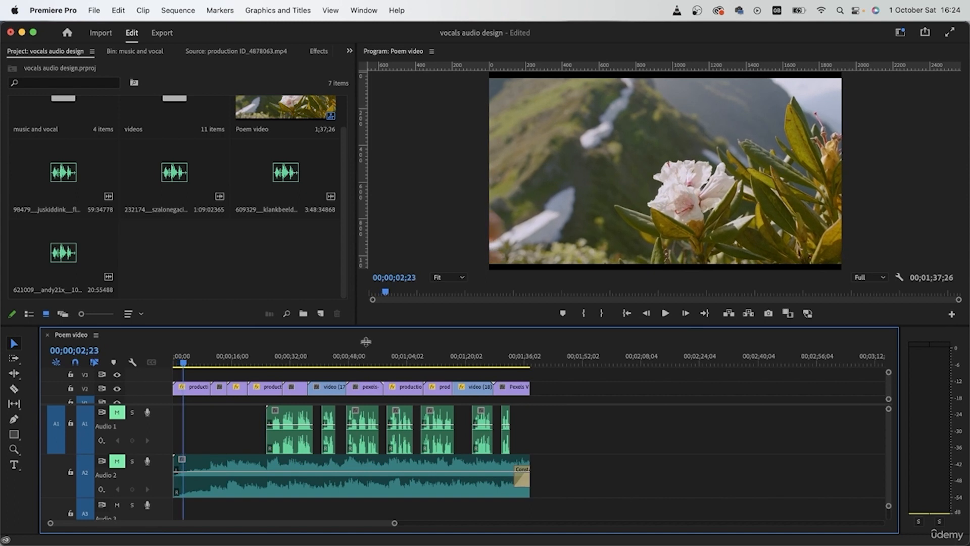
drag(191, 357, 205, 356)
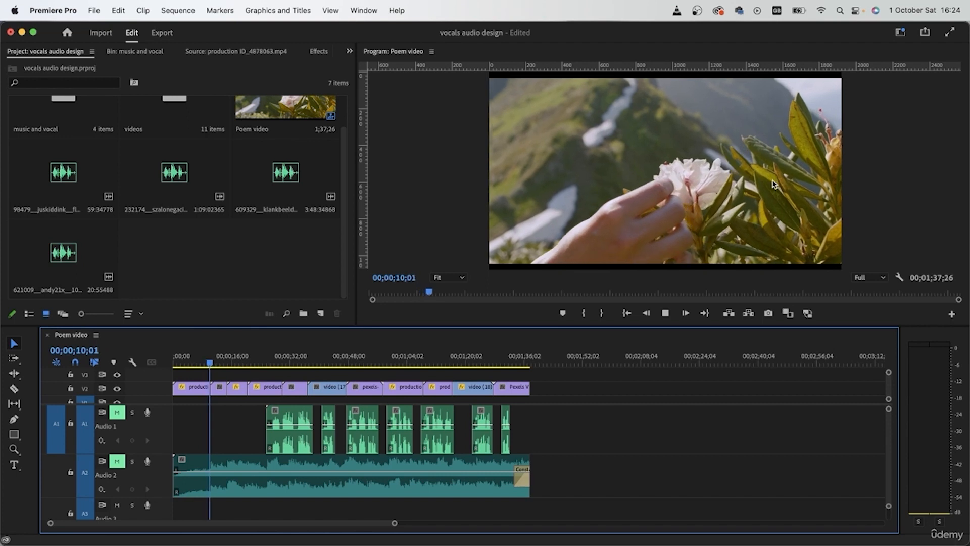
key(space)
drag(192, 356, 155, 363)
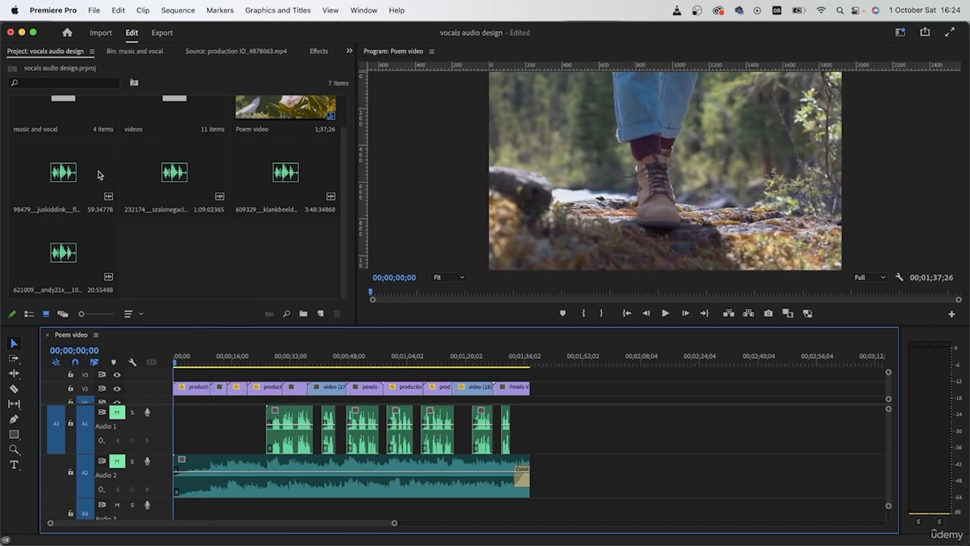
- Display the project items as a list and widen the Name column to show the full file names
click(29, 313)
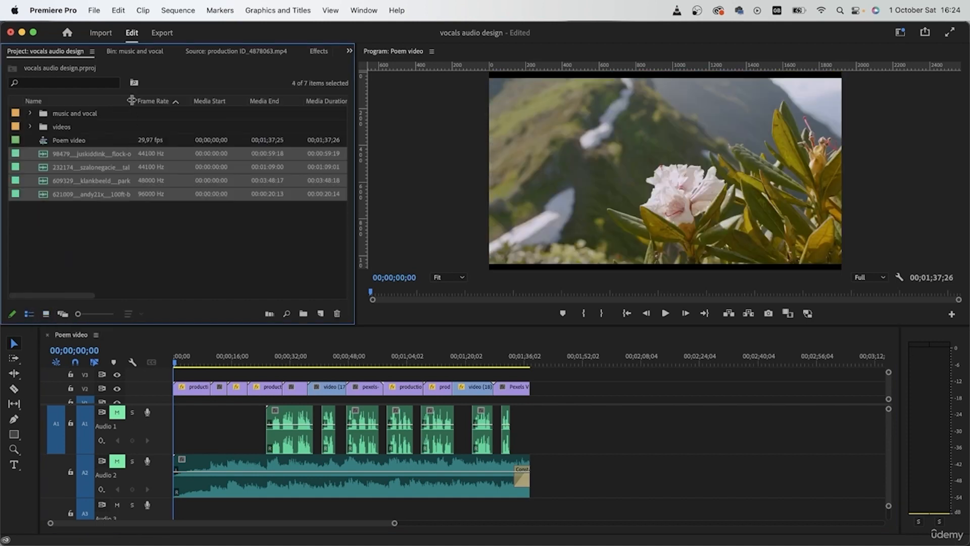
drag(135, 100, 260, 100)
click(211, 206)
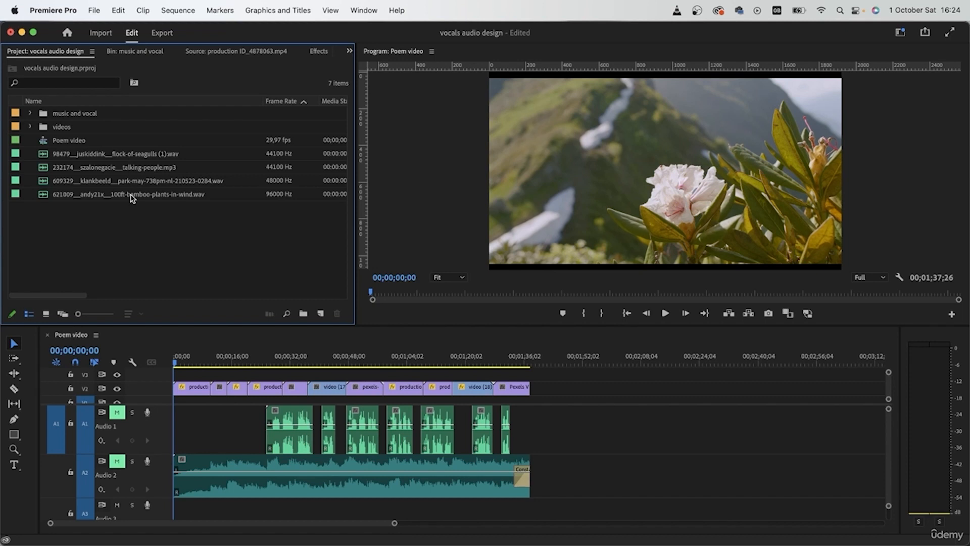
- Mark the park-may-738pm audio's out point at 00:00:20:19 and place the sound on A1 before the first vocal clip
click(46, 182)
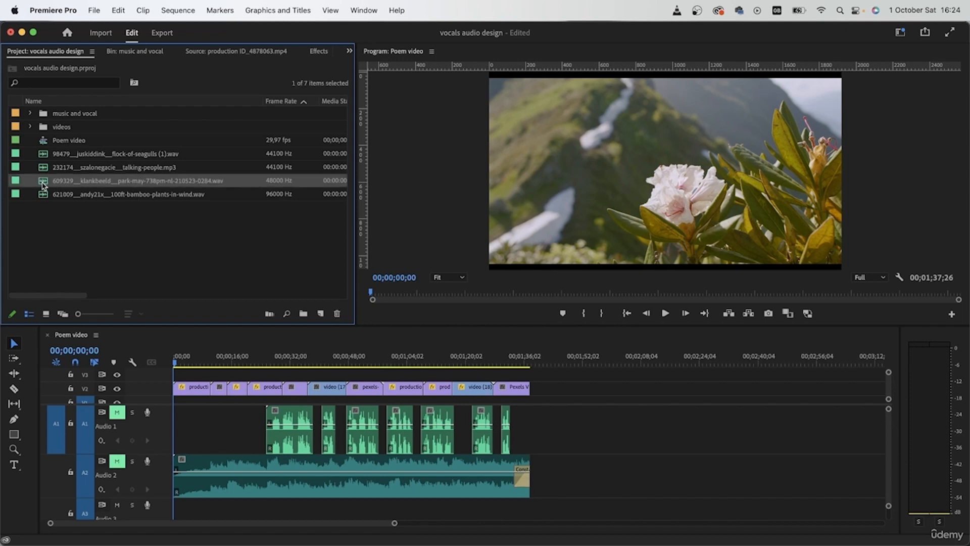
double_click(43, 182)
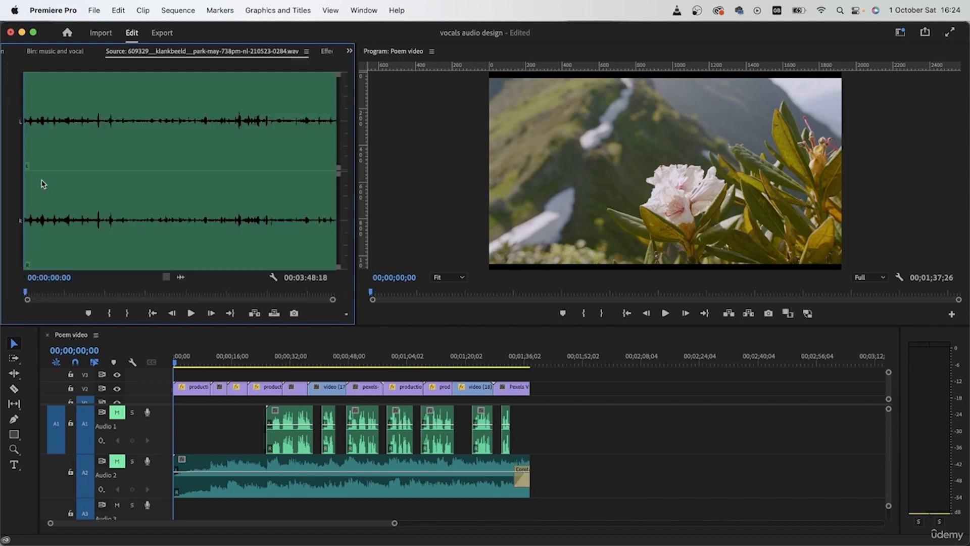
click(52, 292)
click(134, 315)
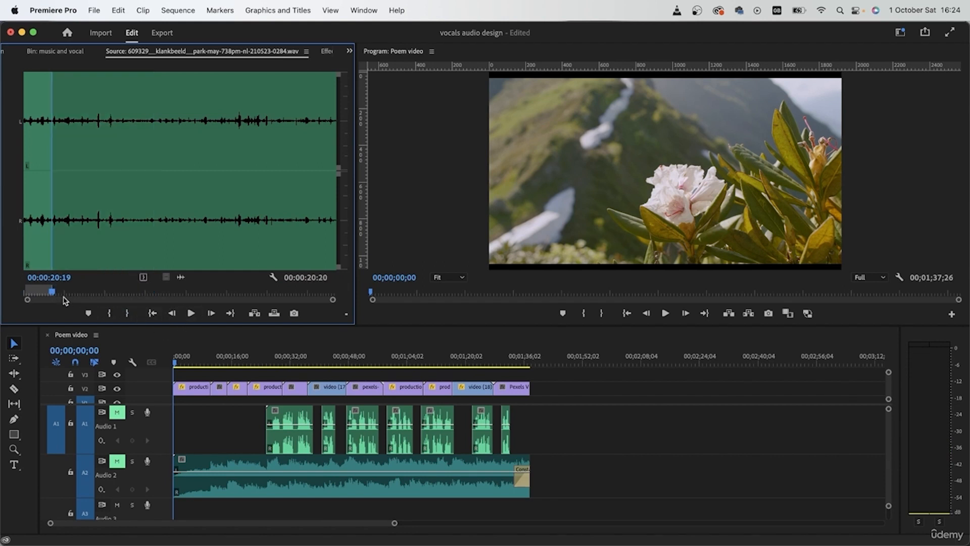
drag(177, 297, 267, 434)
- Unmute track A1 and play the sequence's opening to hear the park ambience alone
click(116, 412)
key(space)
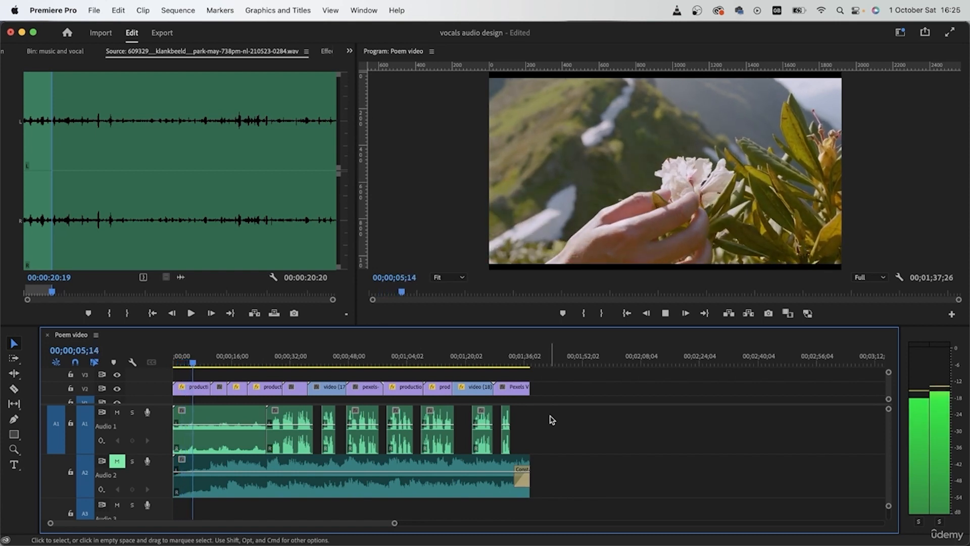
key(space)
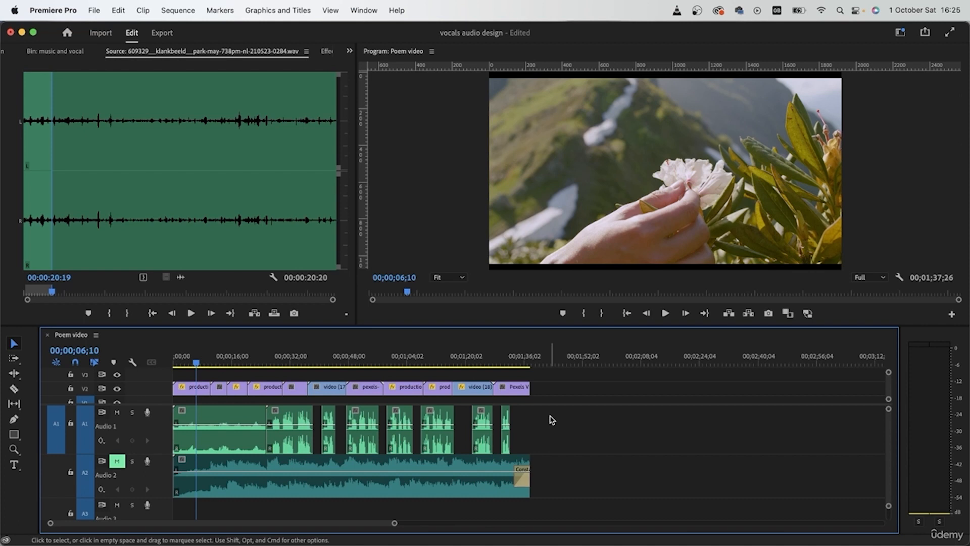
- Unmute track A2 and play the sequence from the start to hear the ambience together with the music
click(118, 462)
key(Home)
key(space)
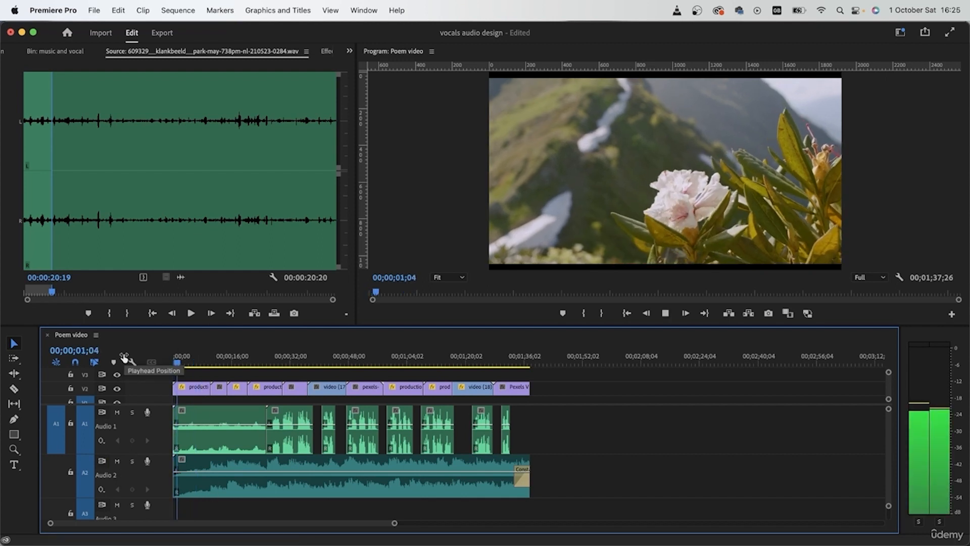
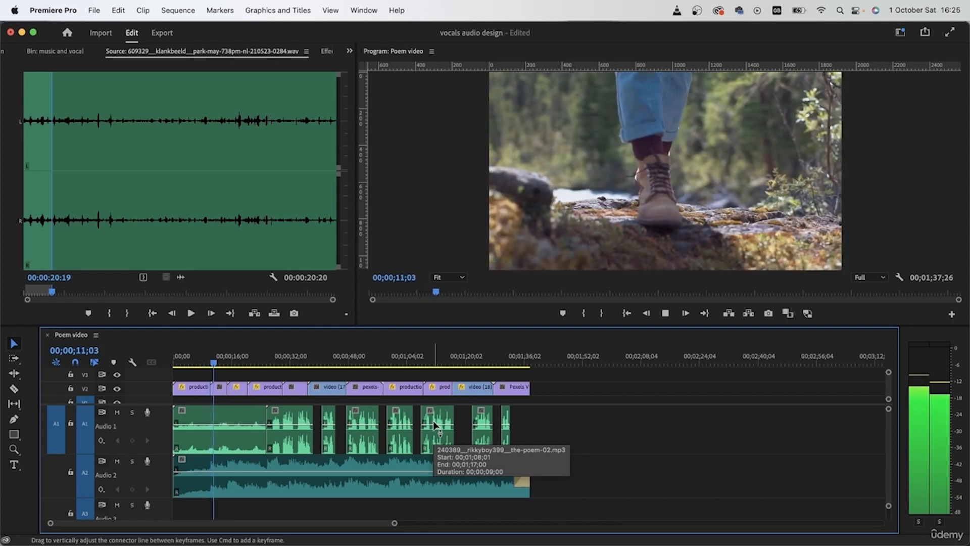
- Stop playback, select the park ambience clip on A1, and preview the backpacker shot at 00;00;16;13 and the pier shot at 00;00;23;24
key(space)
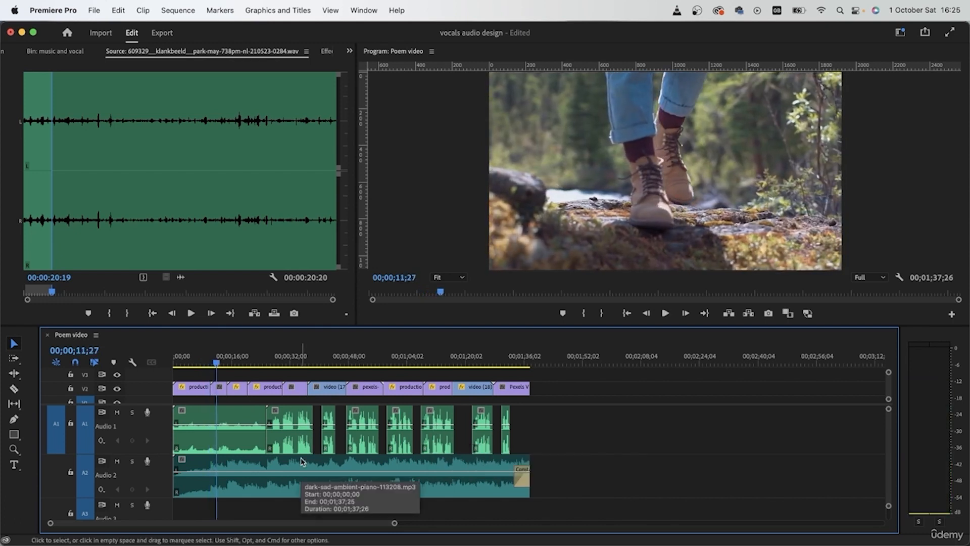
click(231, 440)
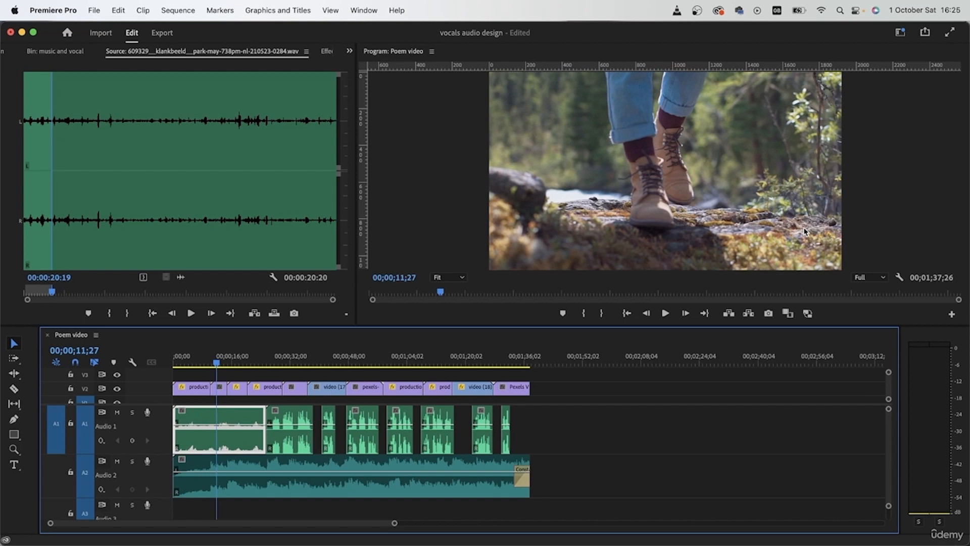
click(233, 360)
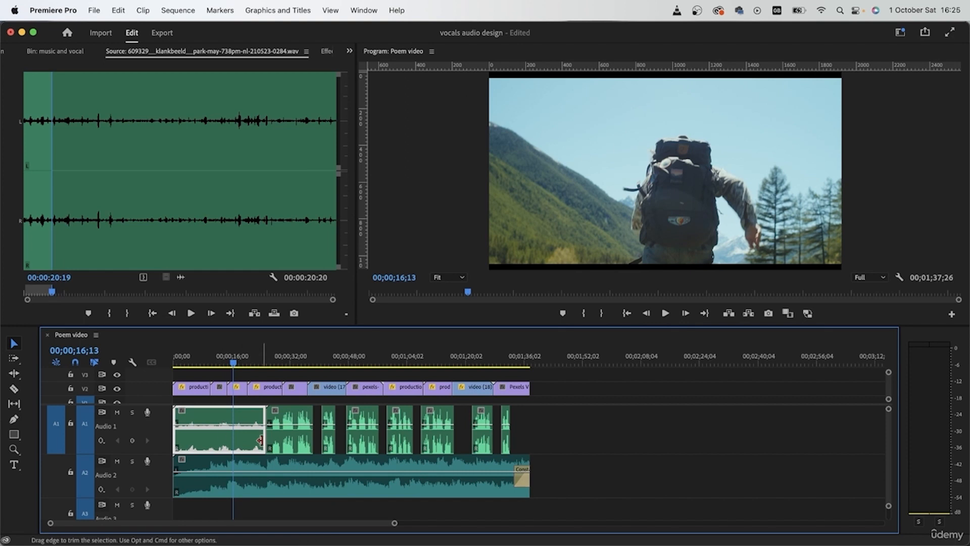
click(260, 360)
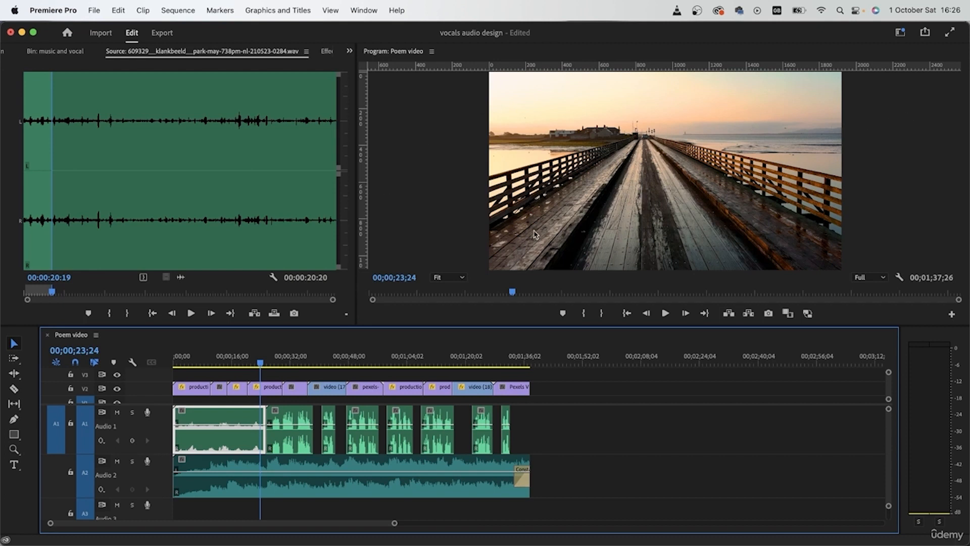
- Cut the park ambience clip on A1 where the pier shot begins and delete the remaining piece before the first vocal clip
key(c)
key(=)
key(v)
click(312, 441)
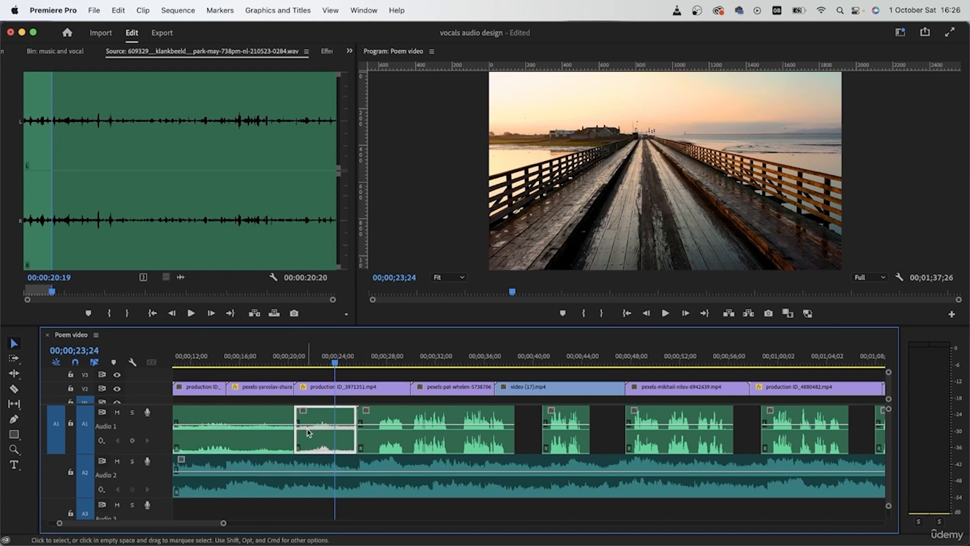
key(Delete)
key(minus)
key(minus)
key(minus)
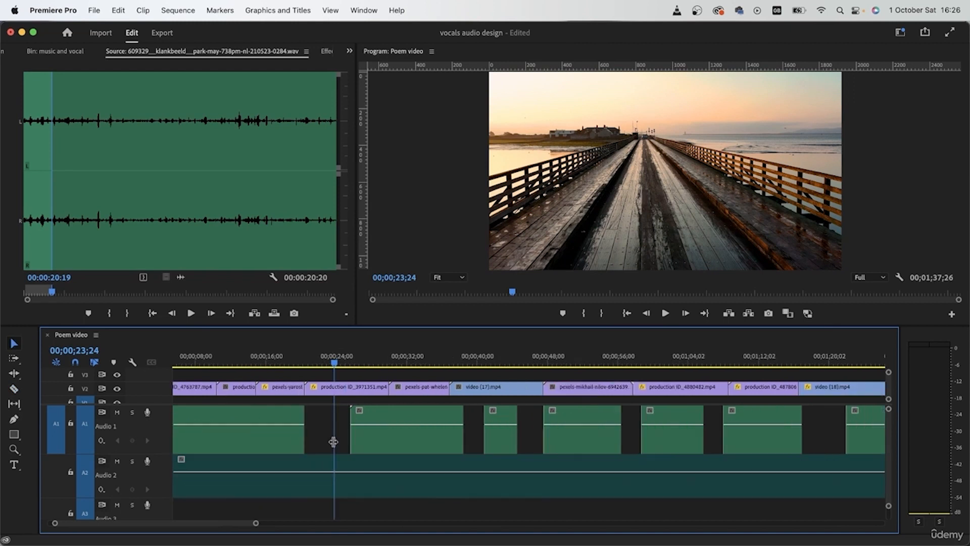
key(equal)
- Move the trimmed park ambience clip from A1 to the start of track A3, beneath the music
click(209, 440)
scroll(208, 440, left, 1)
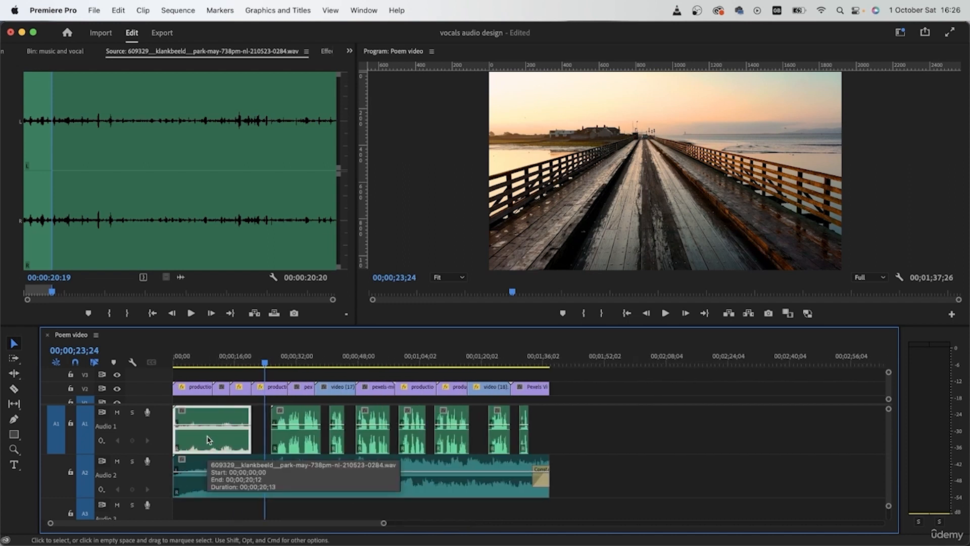
scroll(243, 486, down, 4)
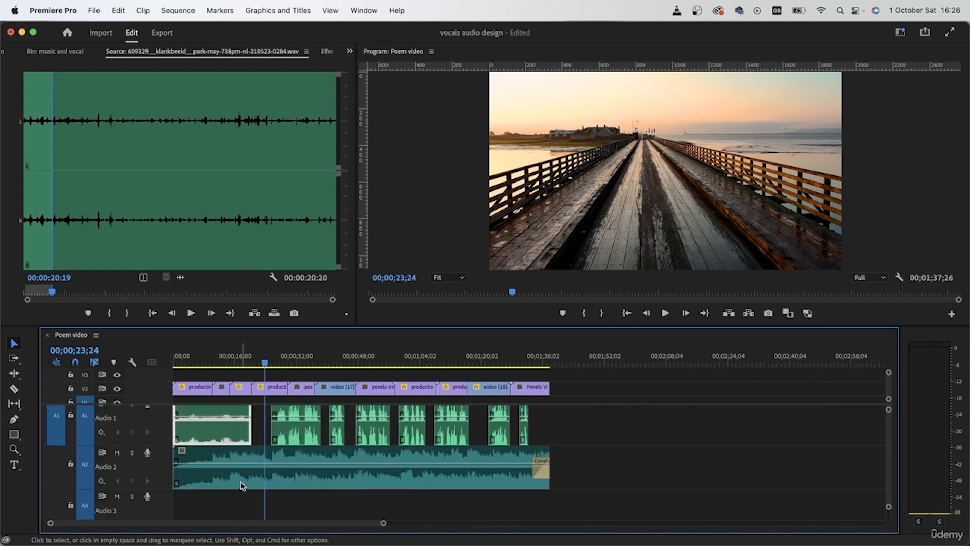
scroll(210, 429, up, 4)
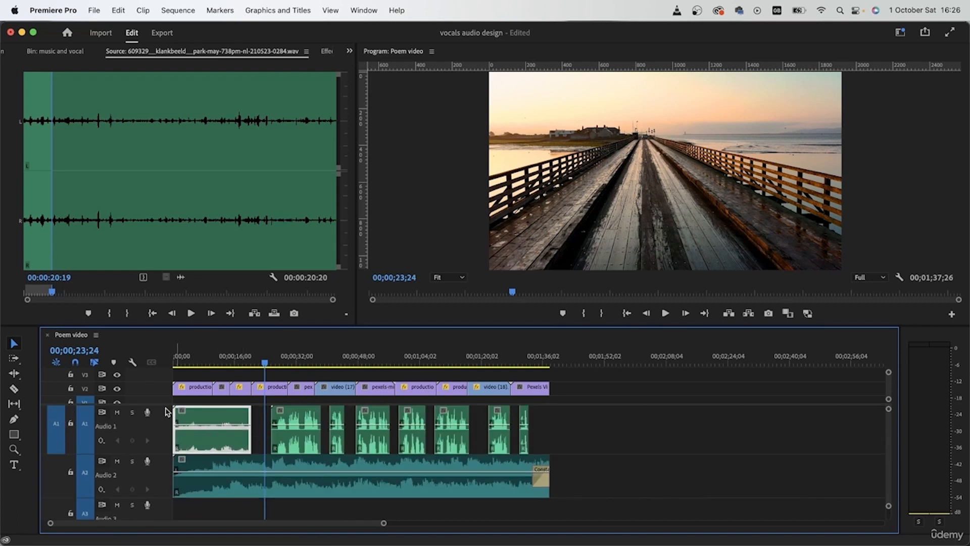
drag(165, 403, 165, 384)
drag(210, 417, 208, 497)
scroll(232, 496, down, 2)
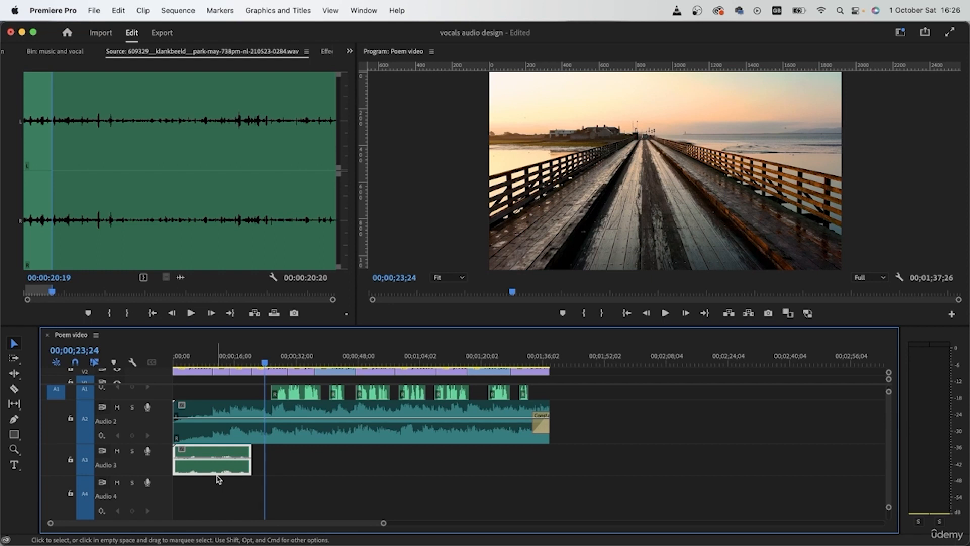
scroll(218, 480, up, 2)
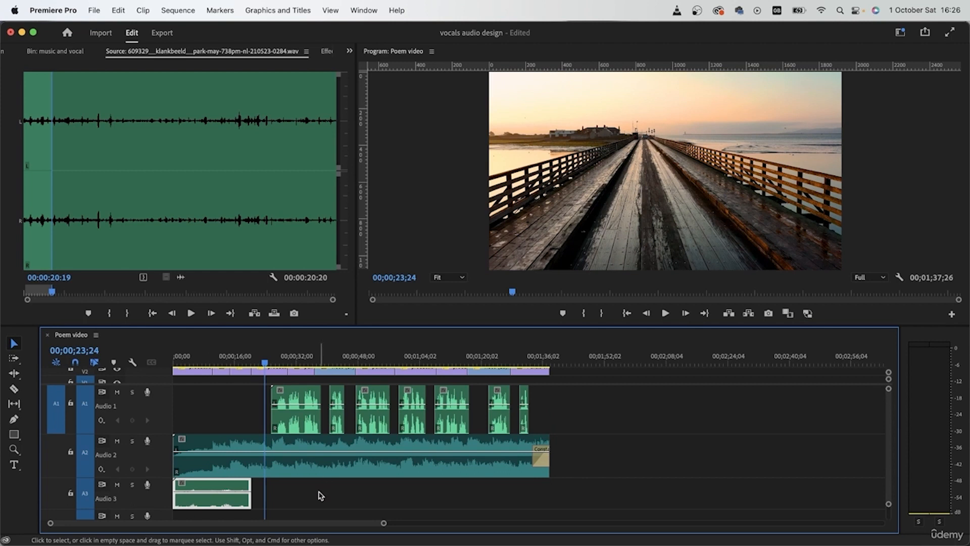
- Increase the height of track A3 and extend the park ambience clip's end slightly past 00;00;20;13
scroll(216, 502, up, 8)
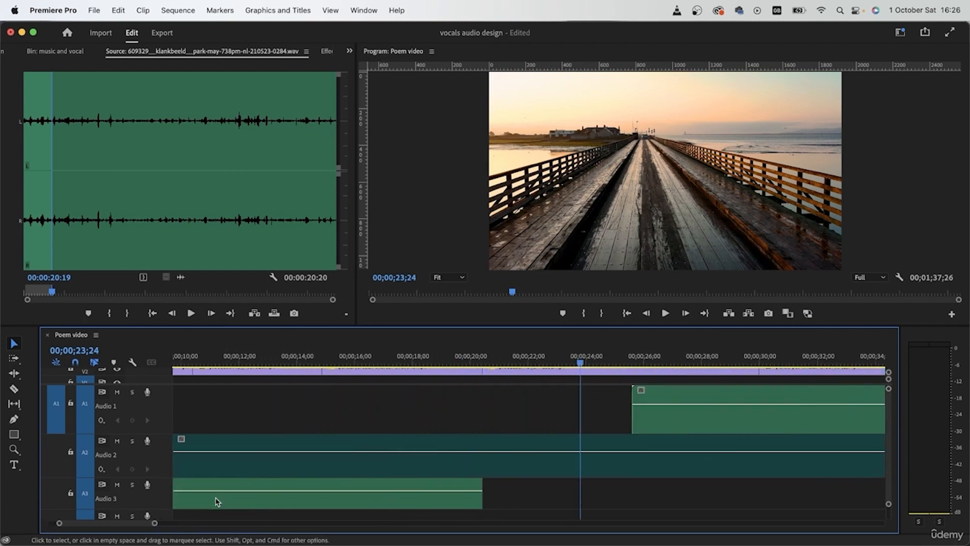
scroll(216, 501, down, 3)
drag(161, 451, 162, 504)
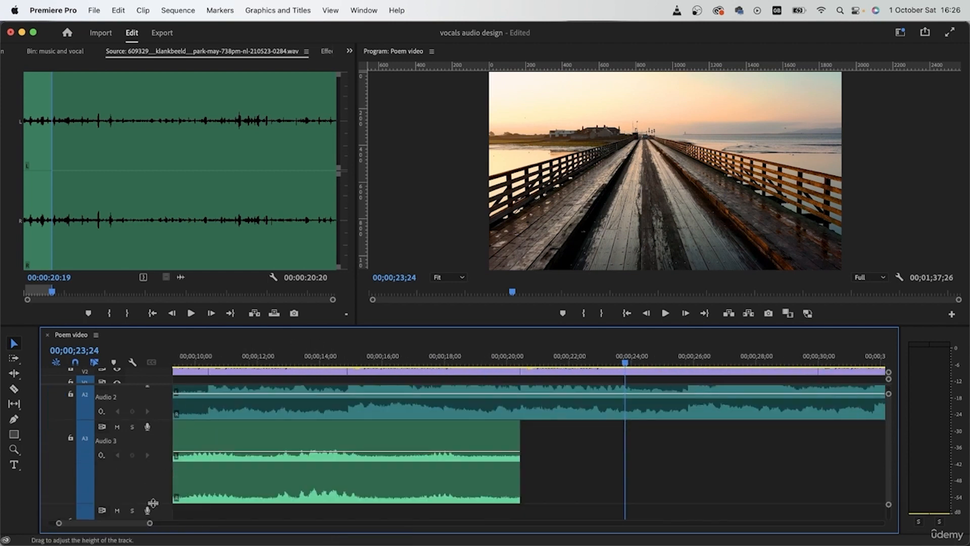
click(440, 476)
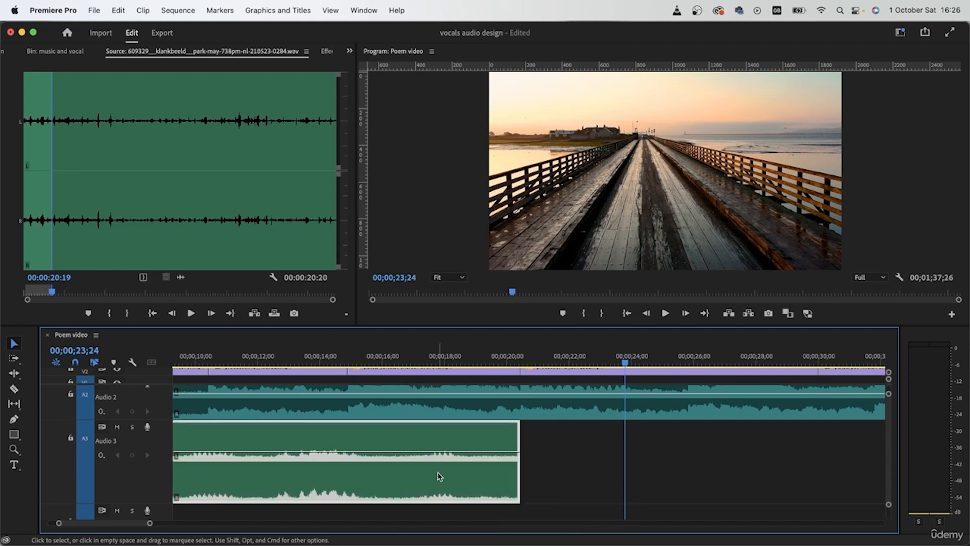
click(520, 471)
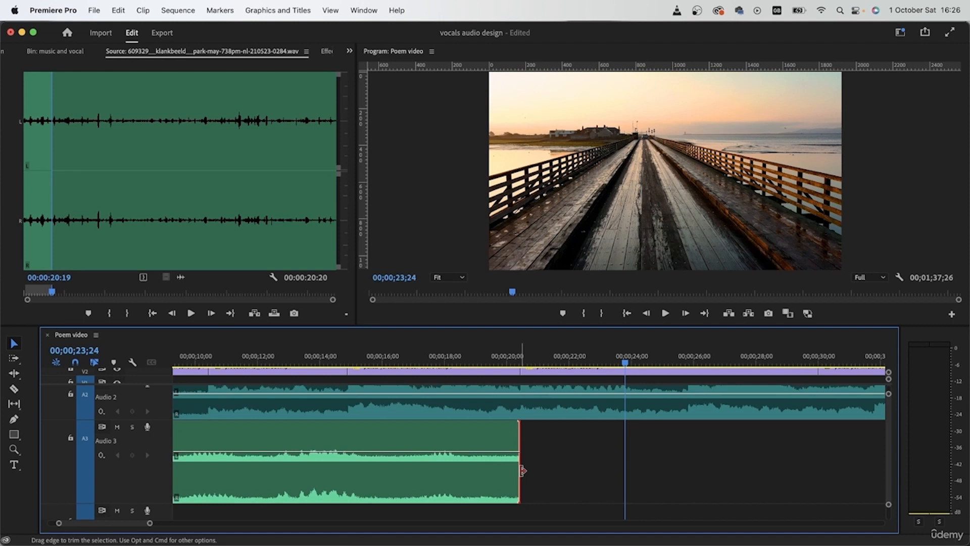
scroll(522, 455, up, 2)
click(520, 363)
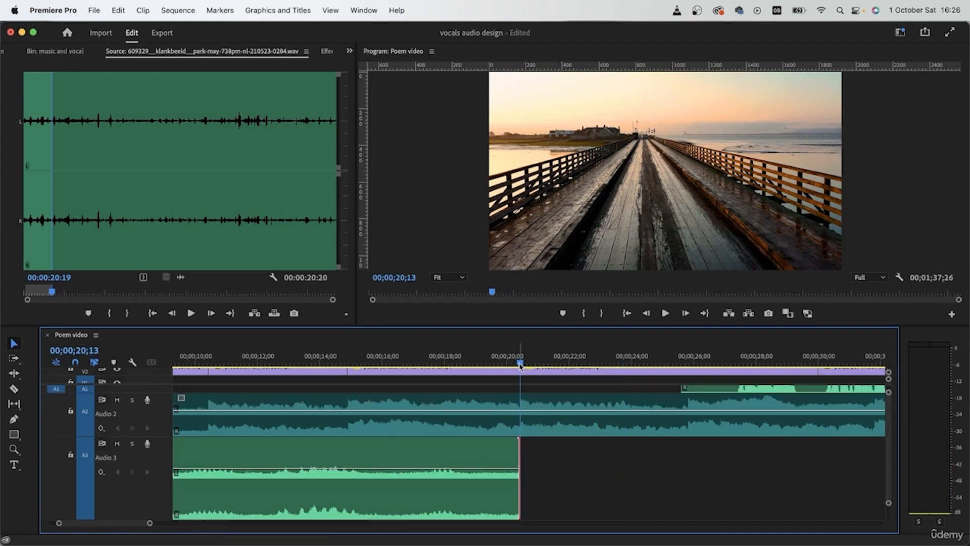
drag(520, 468, 546, 474)
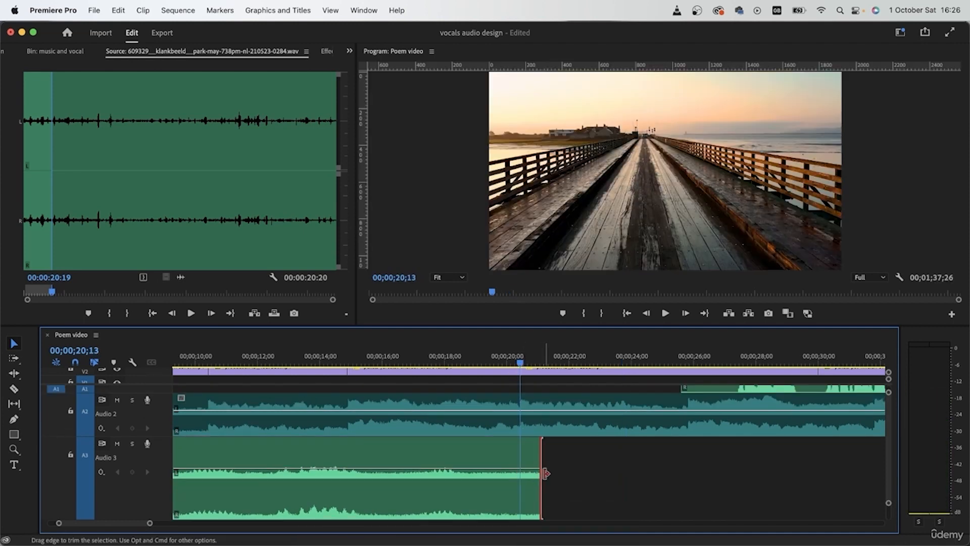
scroll(536, 411, up, 2)
- Apply Constant Power fades to both ends of the park ambience clip and delete the one at its start
click(492, 476)
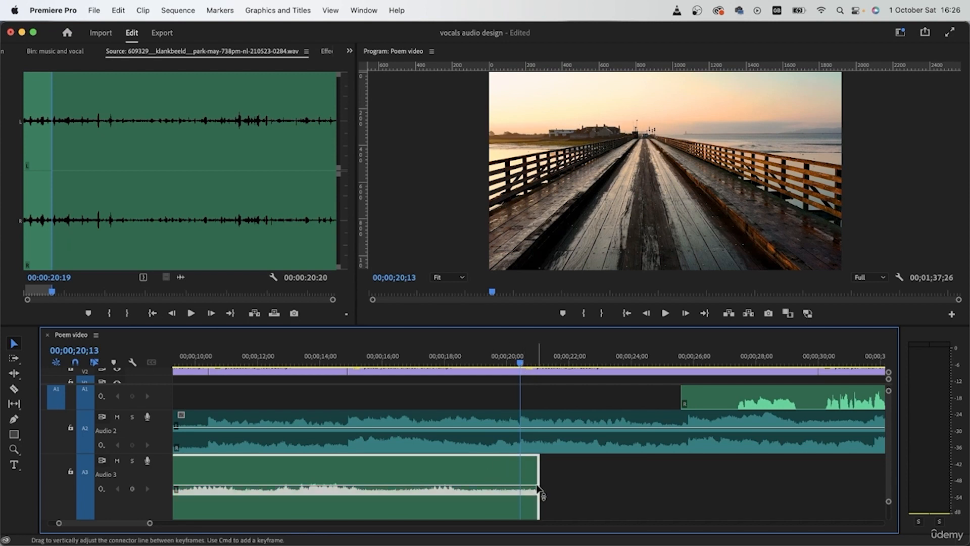
scroll(573, 512, down, 5)
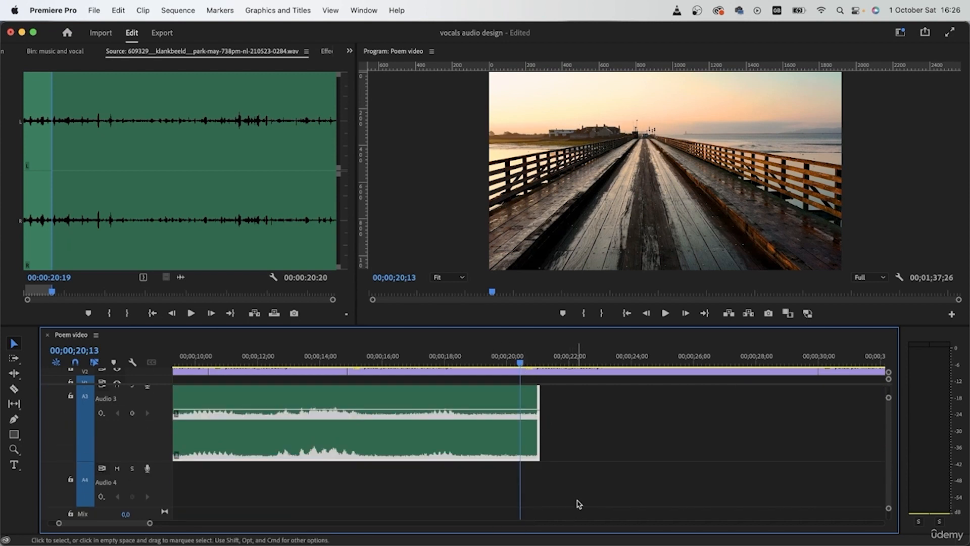
key(shift+d)
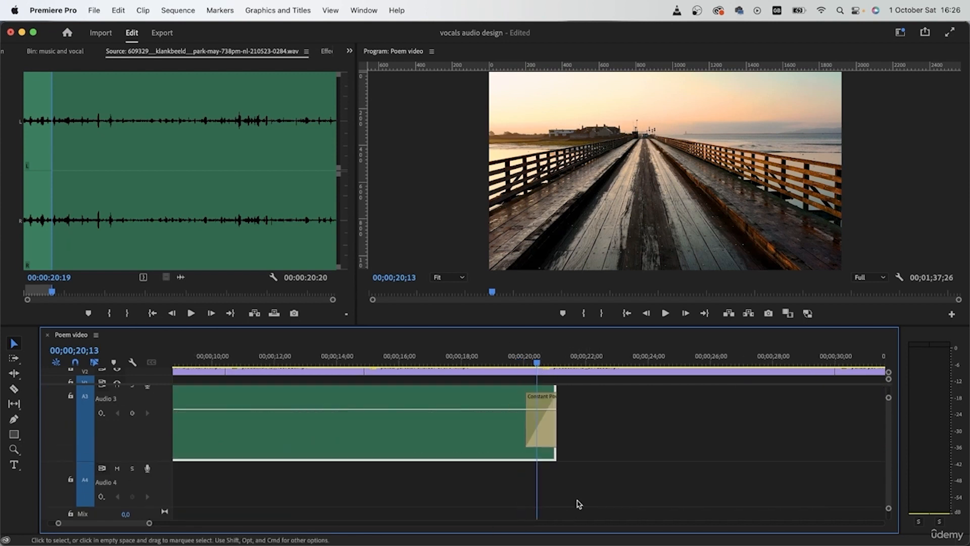
scroll(579, 504, left, 5)
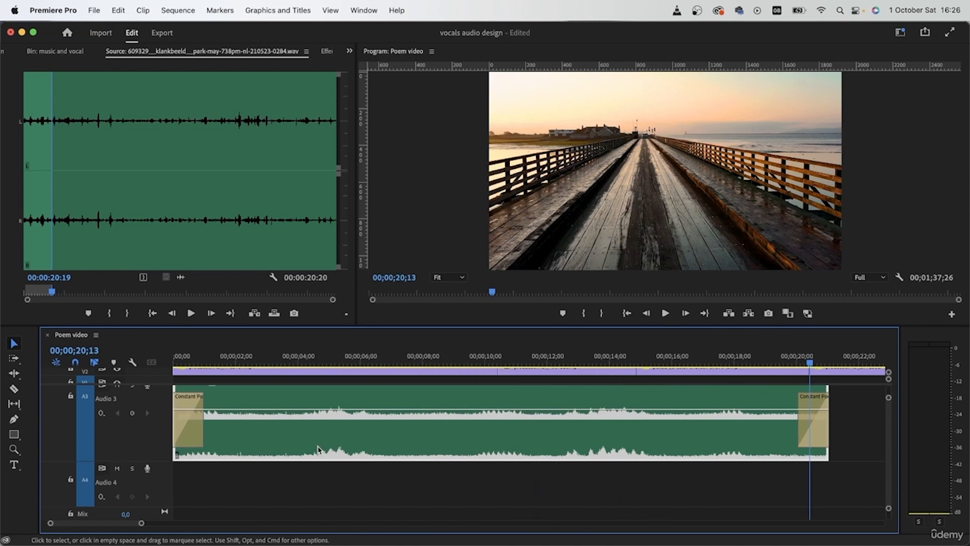
click(188, 429)
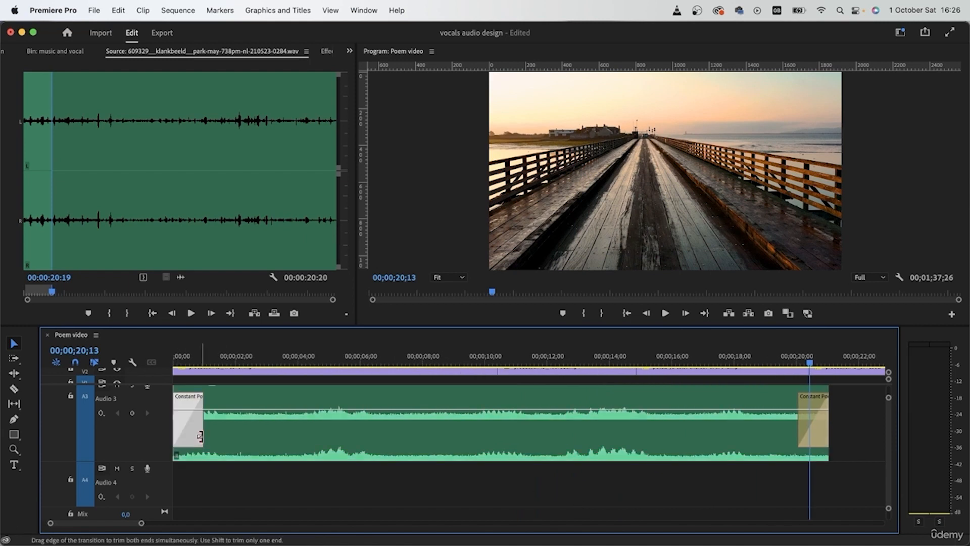
key(Delete)
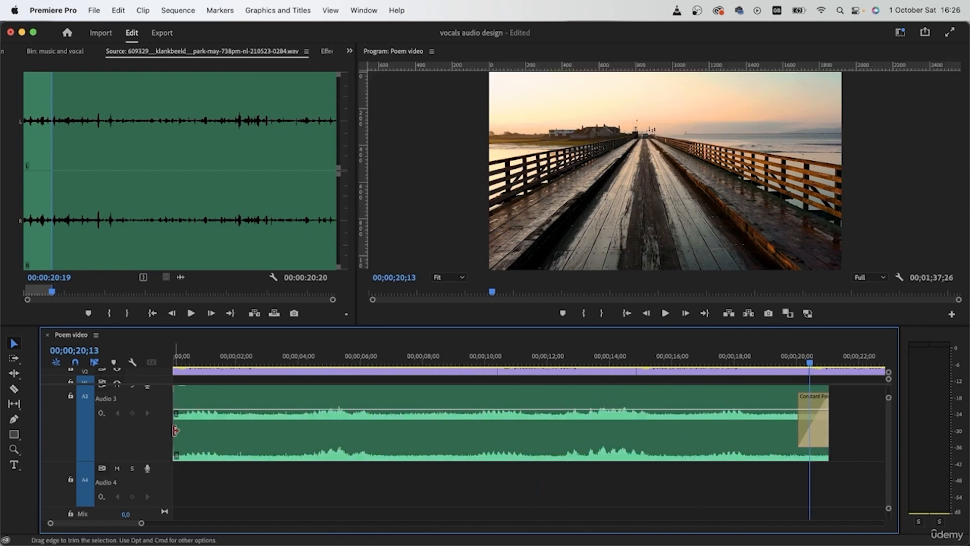
key(super+z)
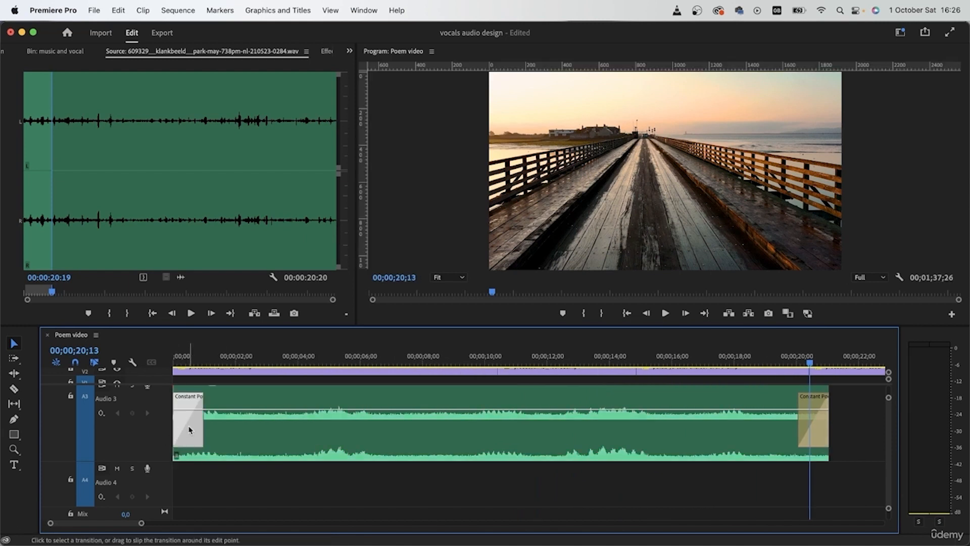
key(Delete)
- Make the video tracks visible above A3 and lengthen the ambience clip's closing Constant Power fade so it starts earlier
scroll(824, 444, right, 4)
scroll(824, 444, up, 2)
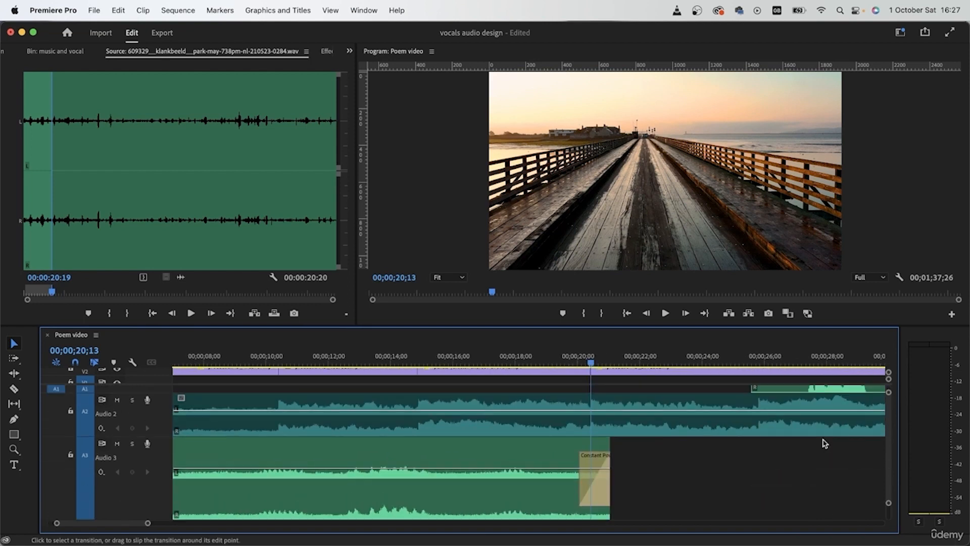
scroll(647, 470, up, 2)
scroll(629, 433, right, 1)
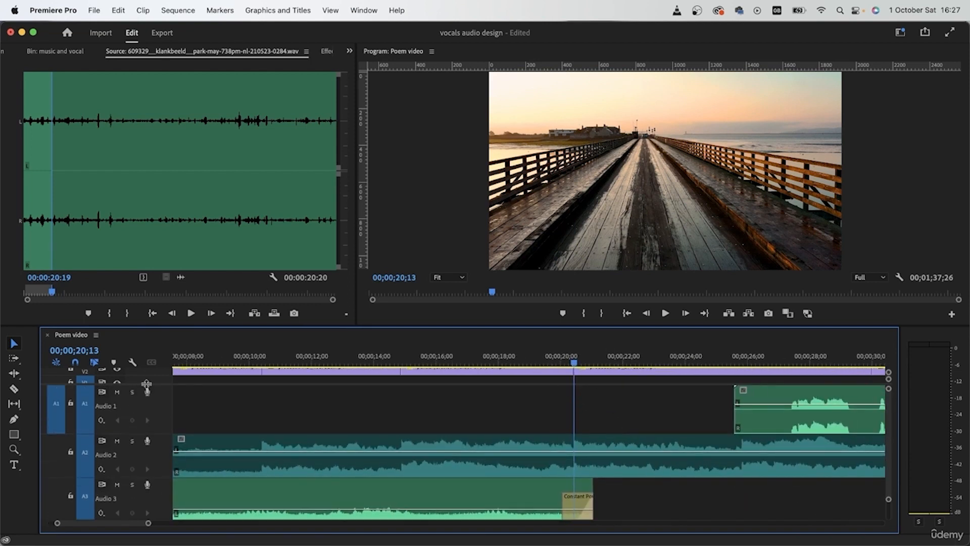
drag(146, 383, 142, 412)
scroll(581, 429, down, 4)
scroll(581, 428, left, 1)
scroll(579, 428, right, 3)
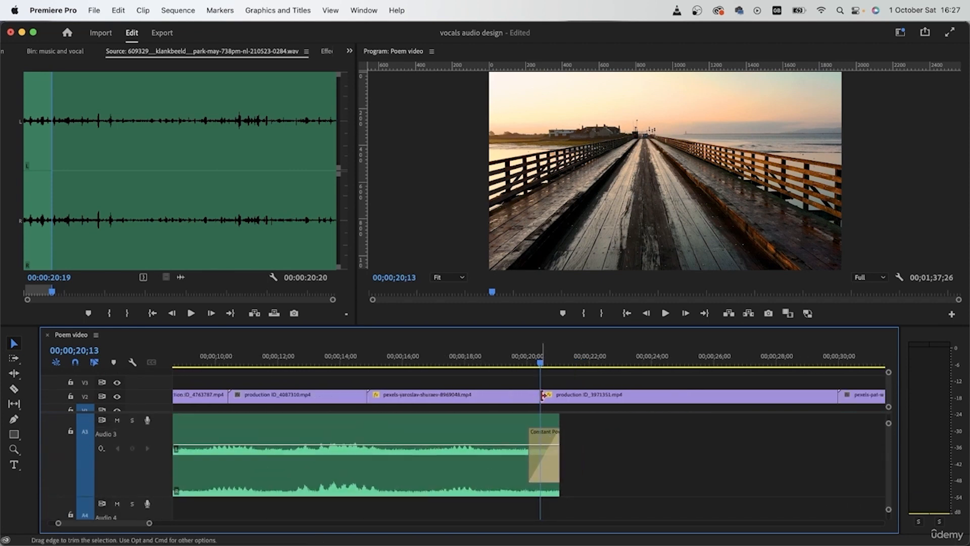
- Play the sequence from 00;00;18;20 across the cut to the pier shot to hear the ambience fade out
click(486, 359)
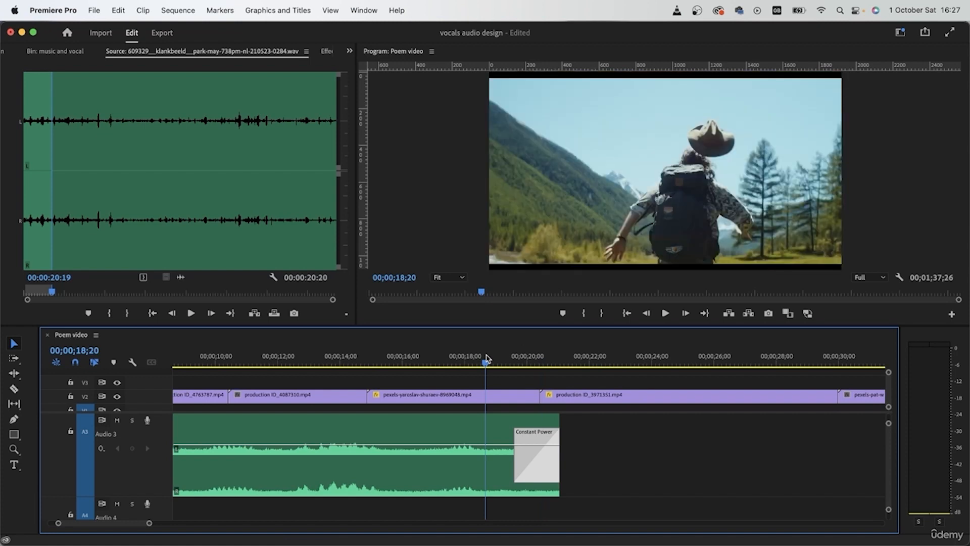
key(space)
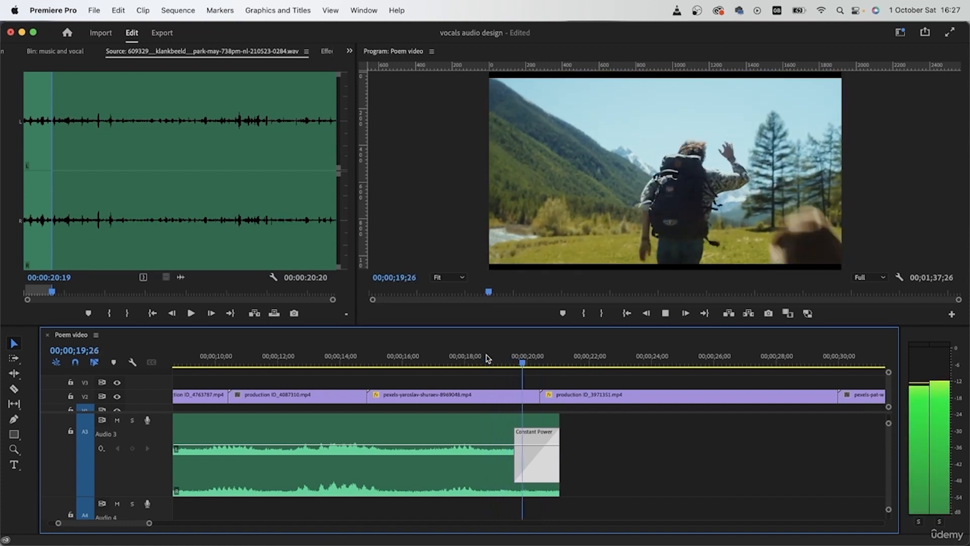
key(space)
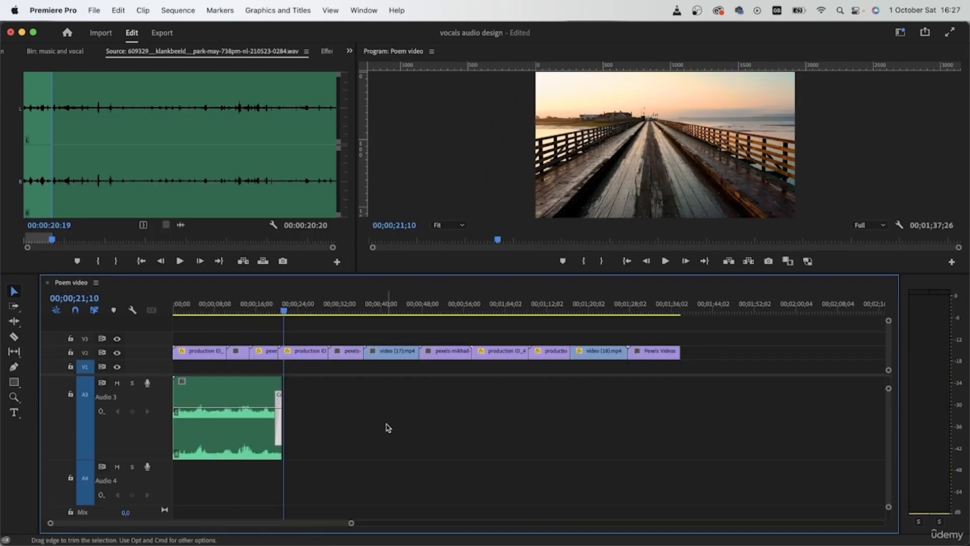
- Change the label color of the park ambience clip on A3 to magenta
click(232, 431)
right_click(225, 448)
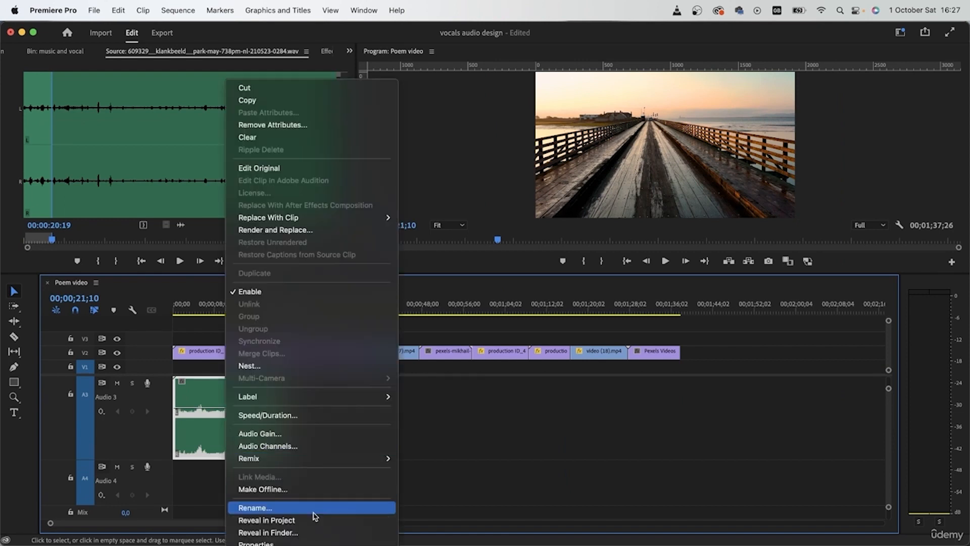
mouse_move(305, 398)
click(453, 527)
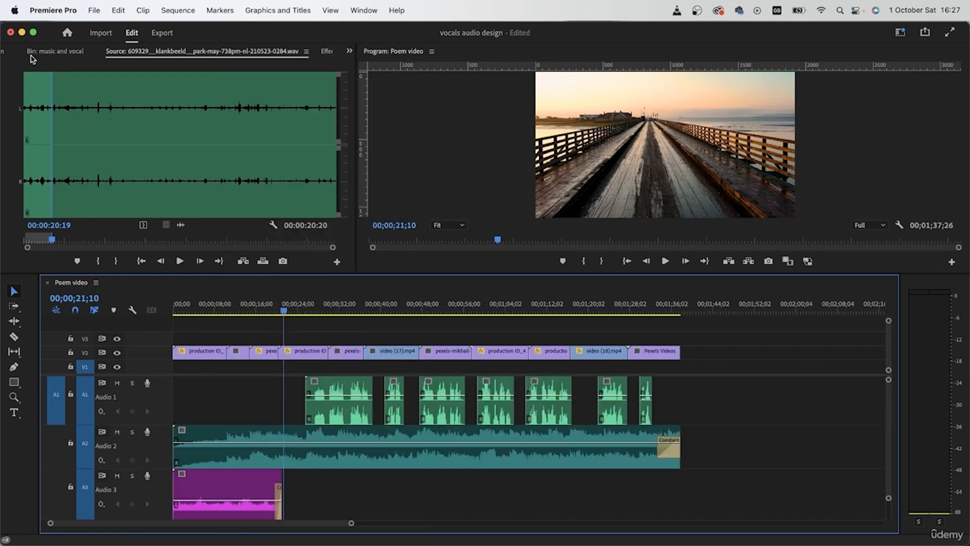
- Show the project items, mute the vocal track A1, and play the forest road shot from 00;00;32;07
click(45, 52)
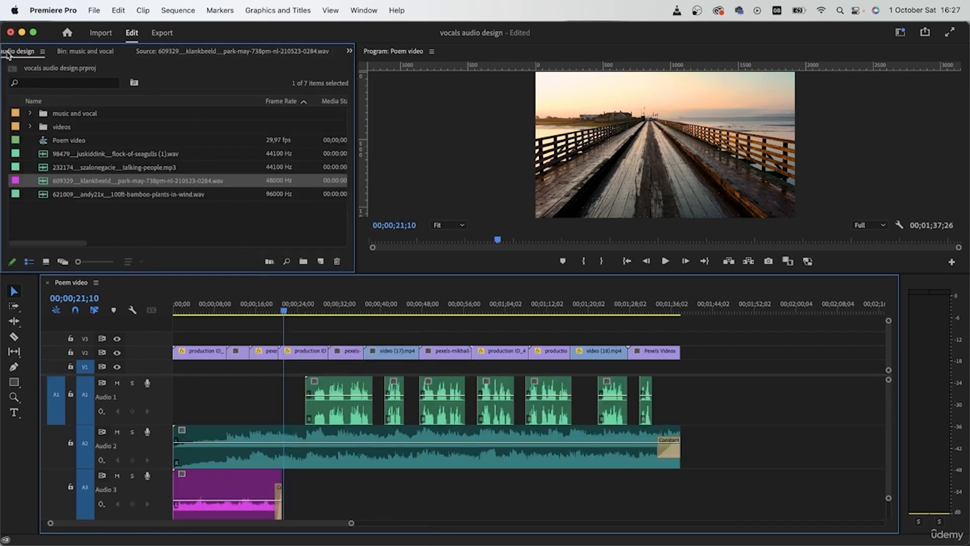
click(309, 305)
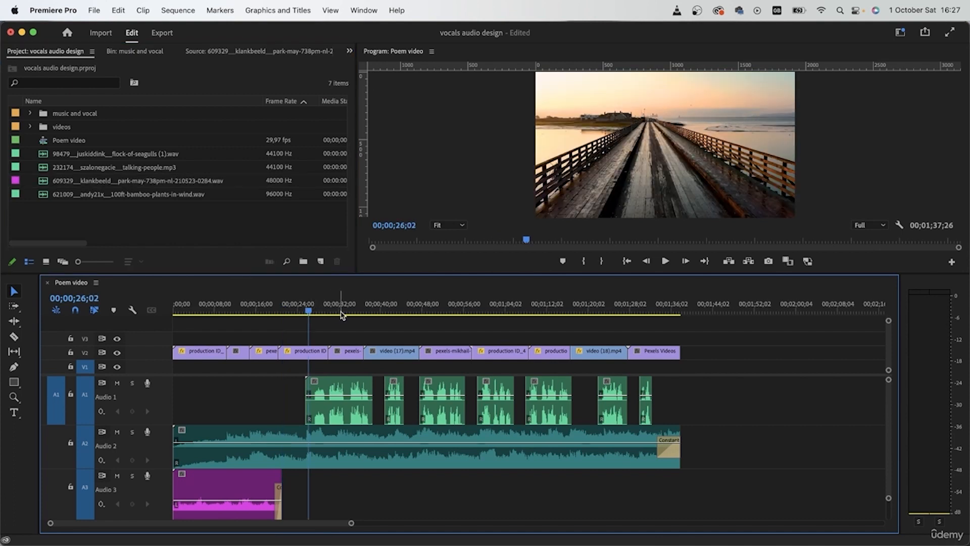
click(341, 312)
click(117, 382)
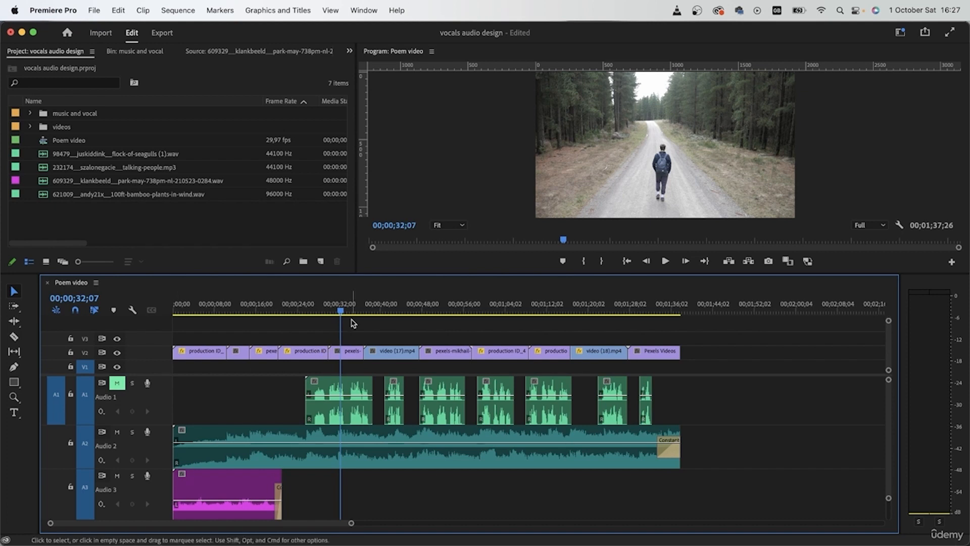
key(space)
key(space)
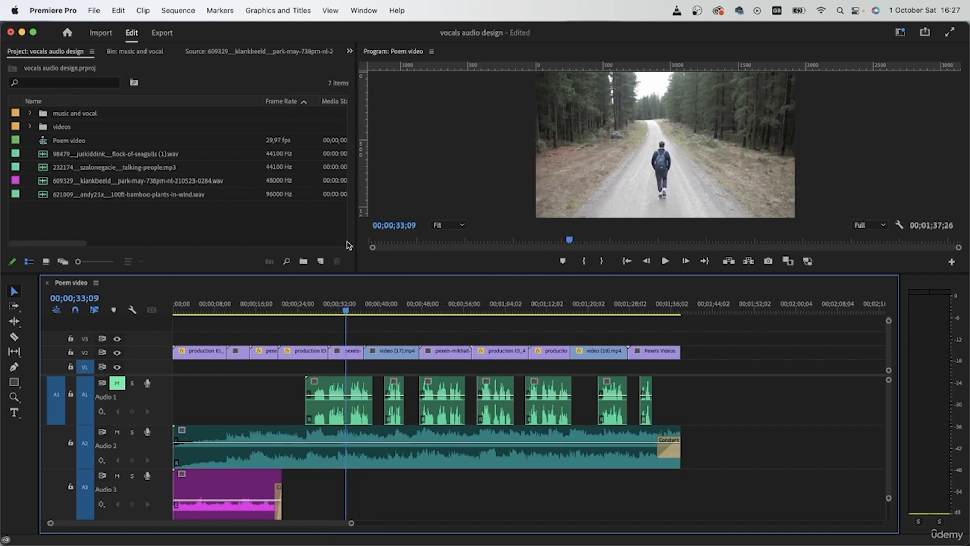
- Mark an In point at 00:03:06:00 in the park ambience source and place its audio on A3 at the forest road shot's start
click(230, 51)
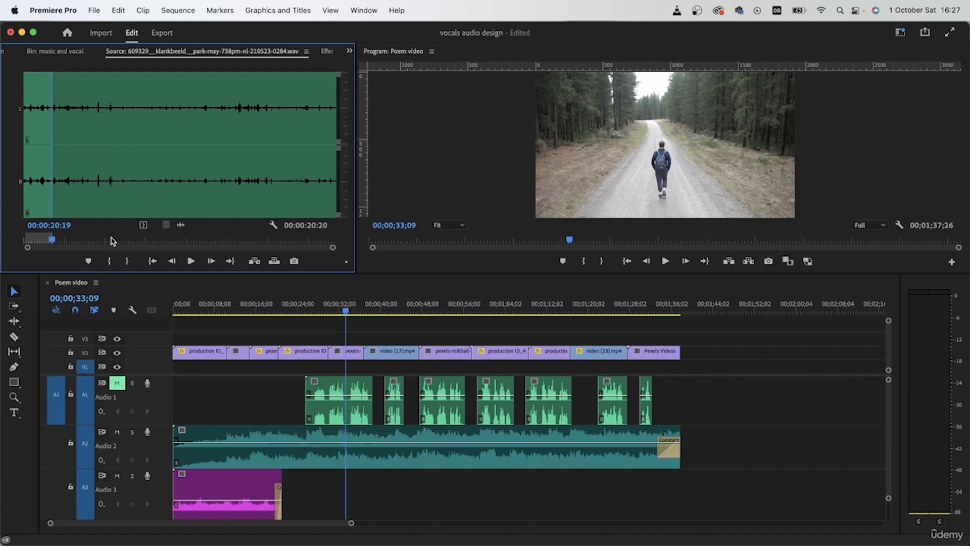
click(278, 171)
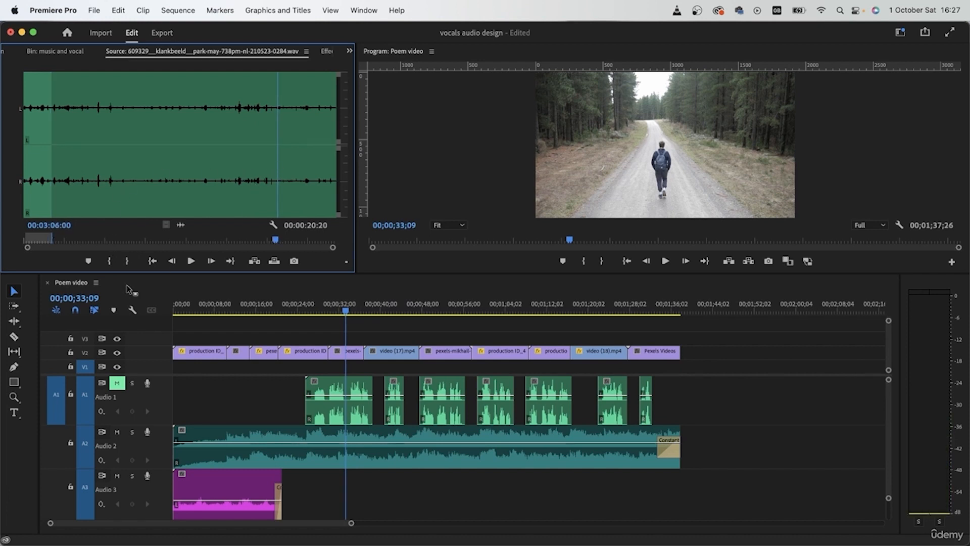
click(111, 261)
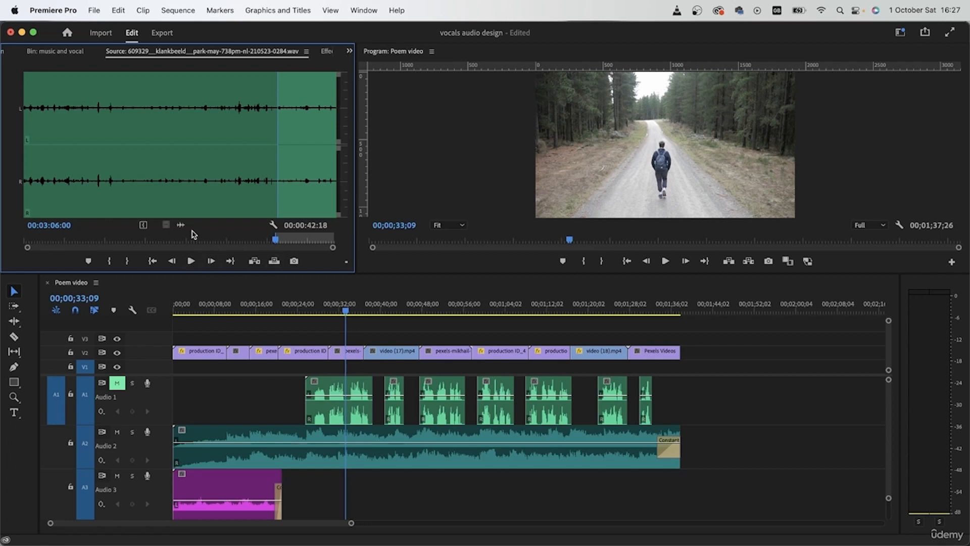
drag(183, 225, 331, 501)
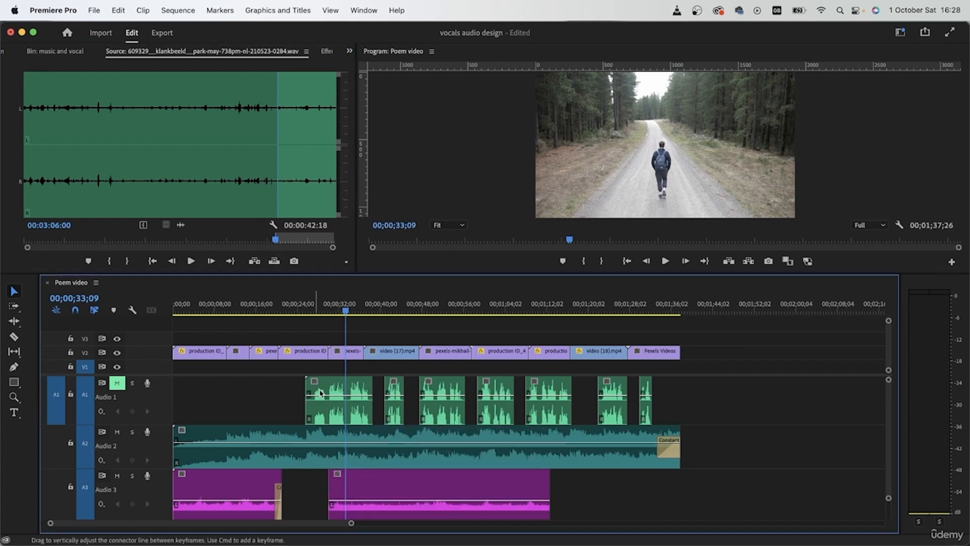
- Play the approach from 00;00;29;06 and shift the second park ambience clip on A3 earlier to start at 00;00;29;09
click(325, 320)
scroll(282, 462, down, 1)
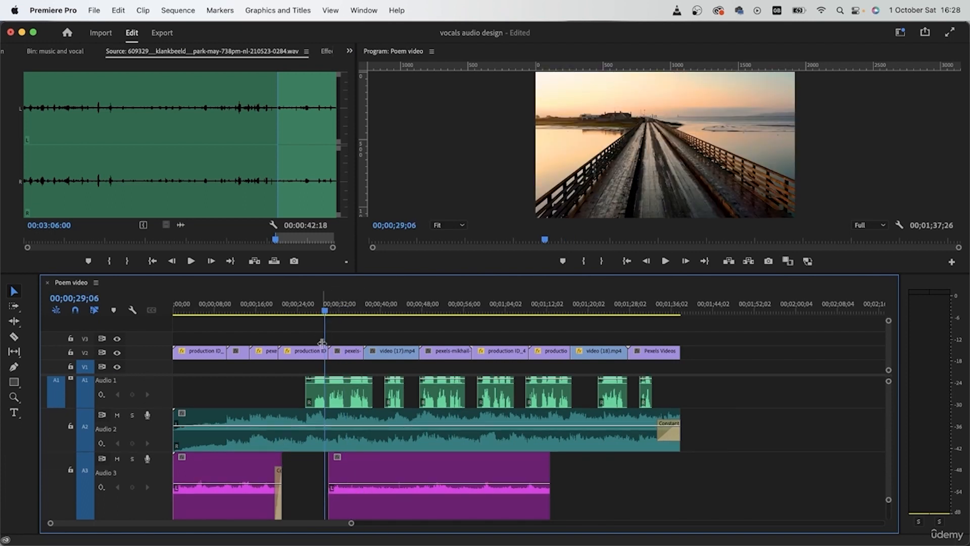
key(space)
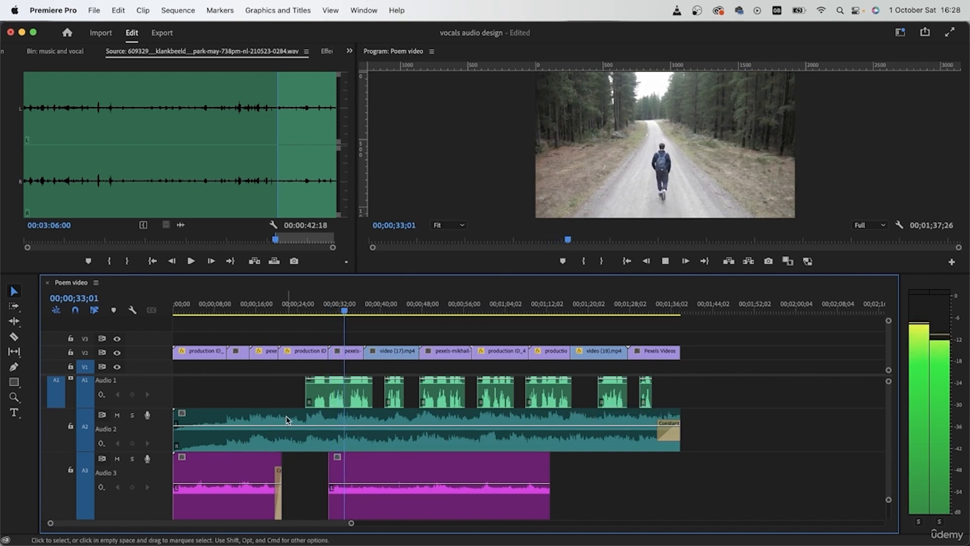
drag(323, 310, 325, 309)
drag(364, 468, 361, 464)
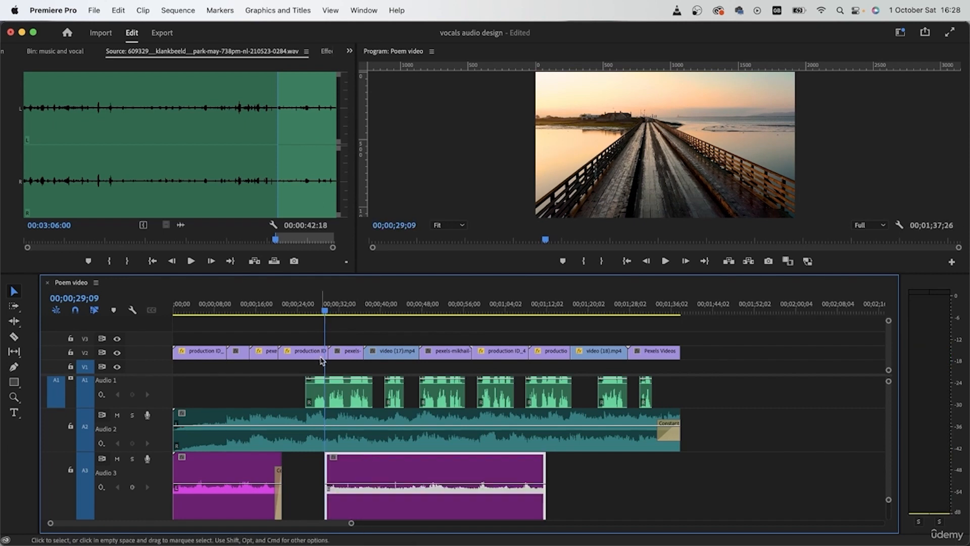
click(324, 352)
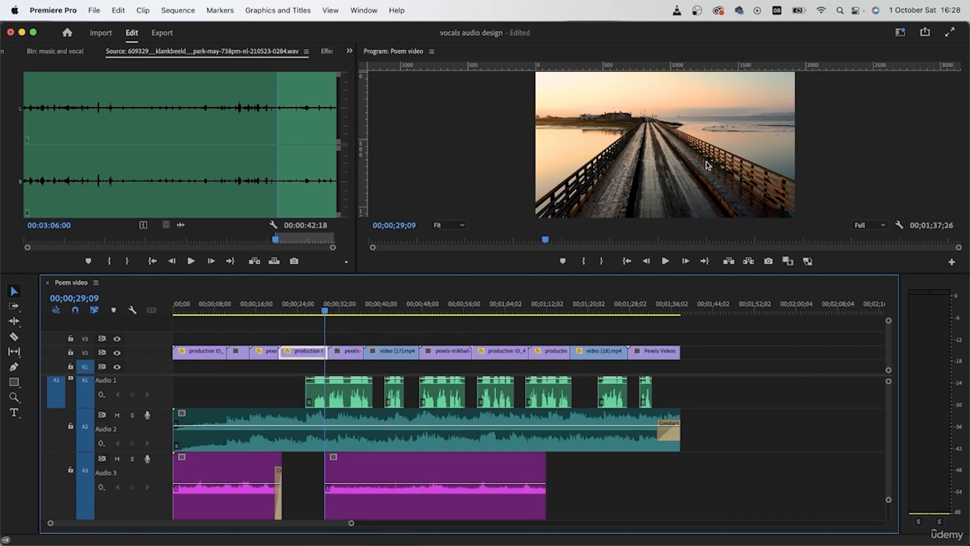
- Cut the second park ambience clip at 00;00;37;22, just after the sunset silhouette shot begins, and delete the remainder
drag(331, 306, 376, 306)
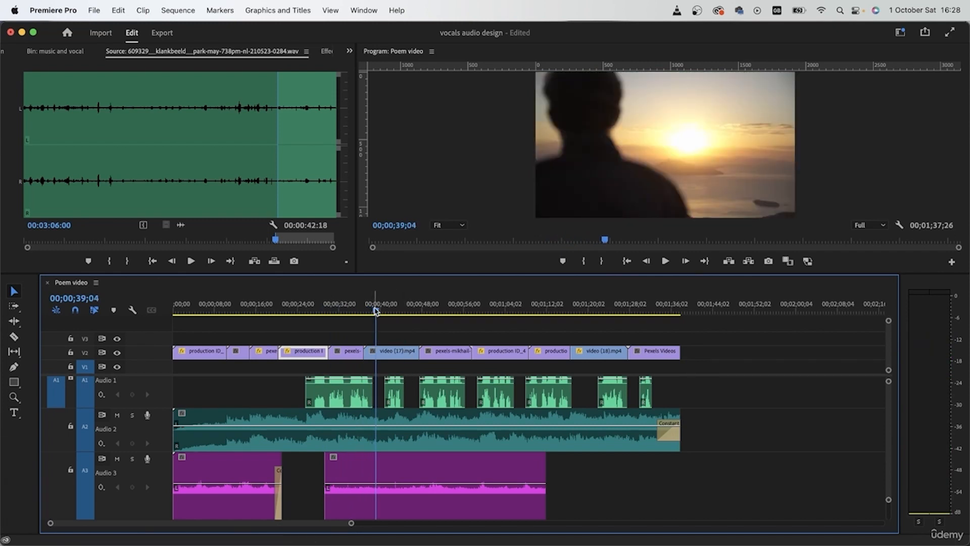
drag(378, 311, 368, 310)
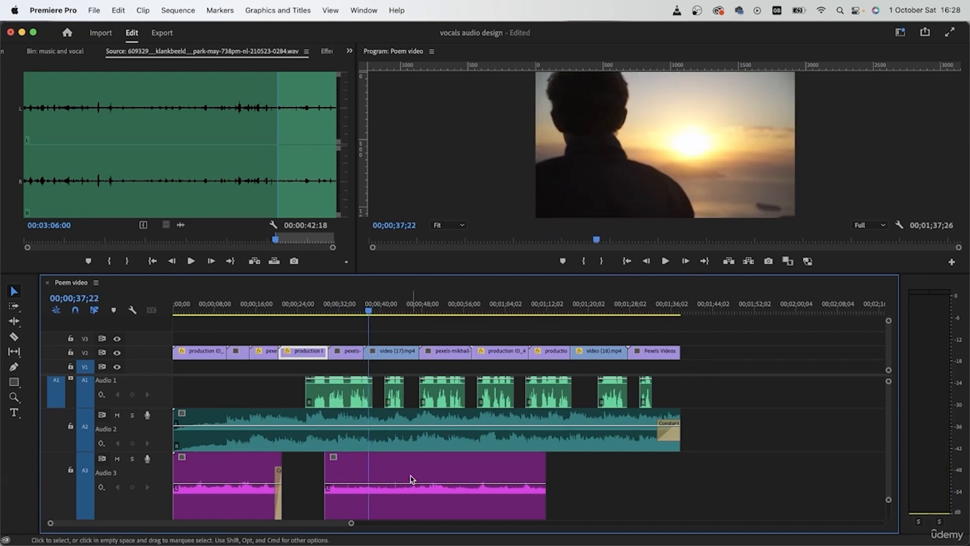
click(357, 485)
key(c)
click(369, 493)
key(v)
click(422, 501)
key(Delete)
- Apply the default audio transition to both ends of the shortened park ambience clip on A3
click(339, 503)
key(super+shift+d)
click(422, 492)
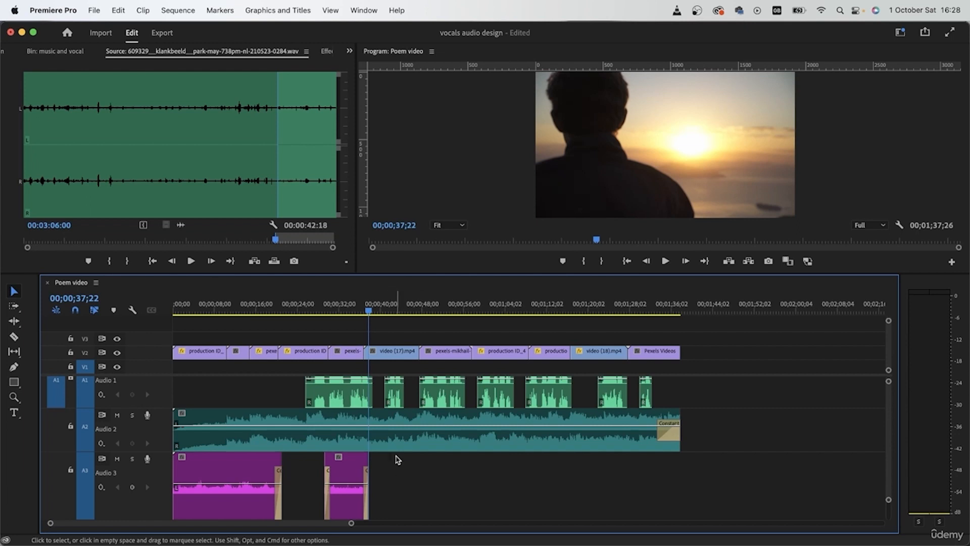
- Open the bamboo-plants-in-wind recording from the project in the Source monitor and listen to its quieter middle part
click(8, 51)
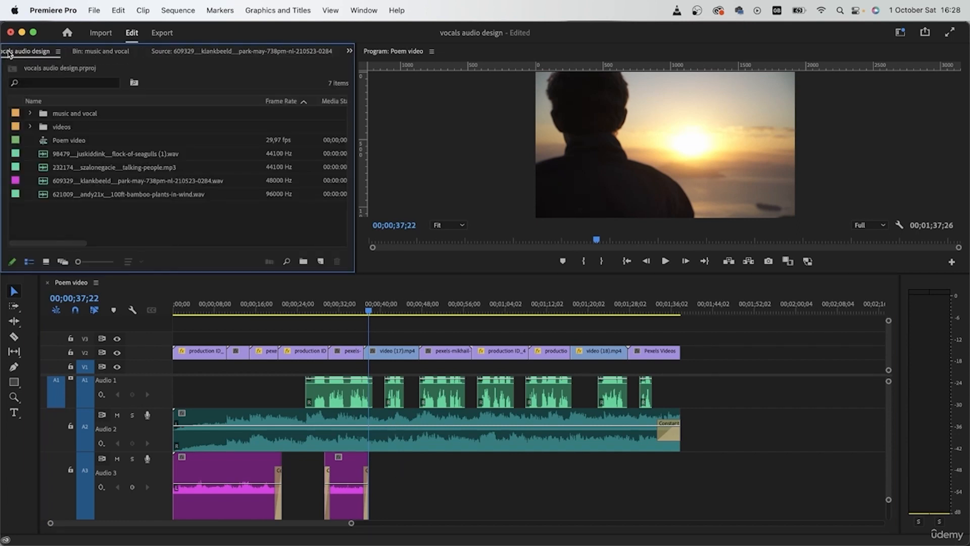
click(114, 196)
click(129, 178)
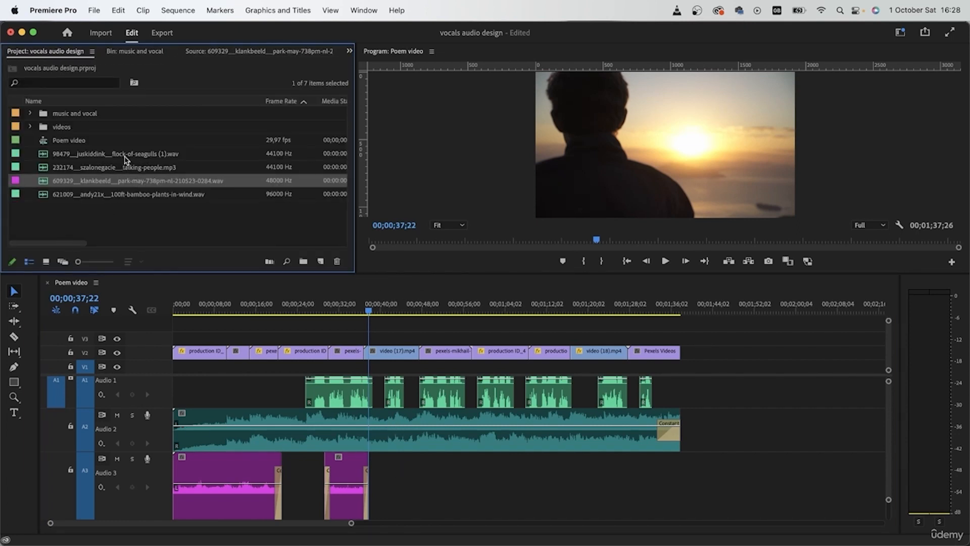
click(130, 196)
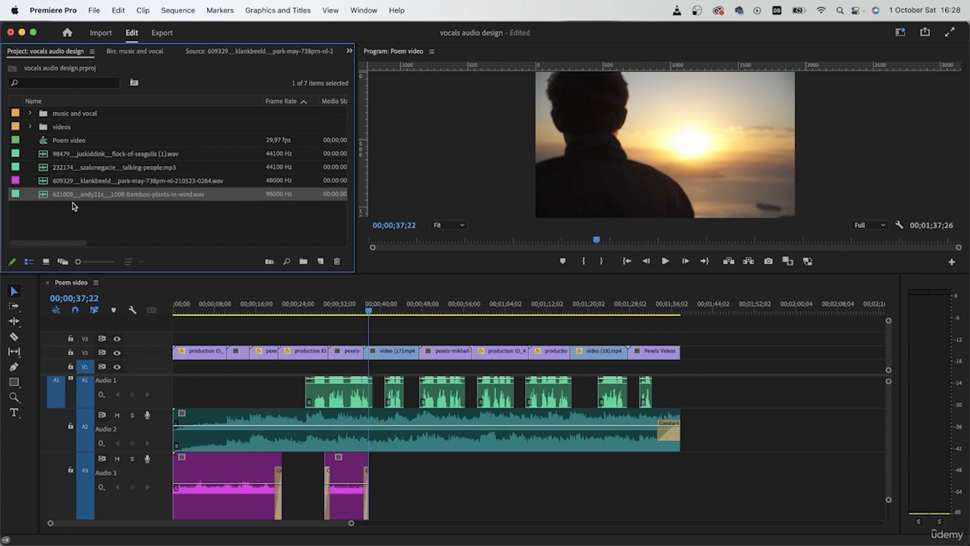
double_click(47, 195)
click(148, 167)
click(191, 261)
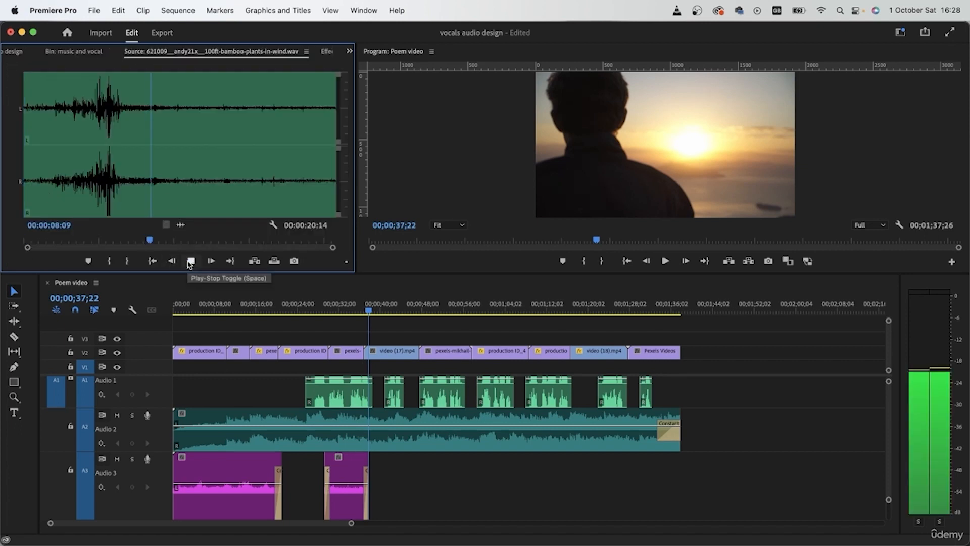
click(191, 260)
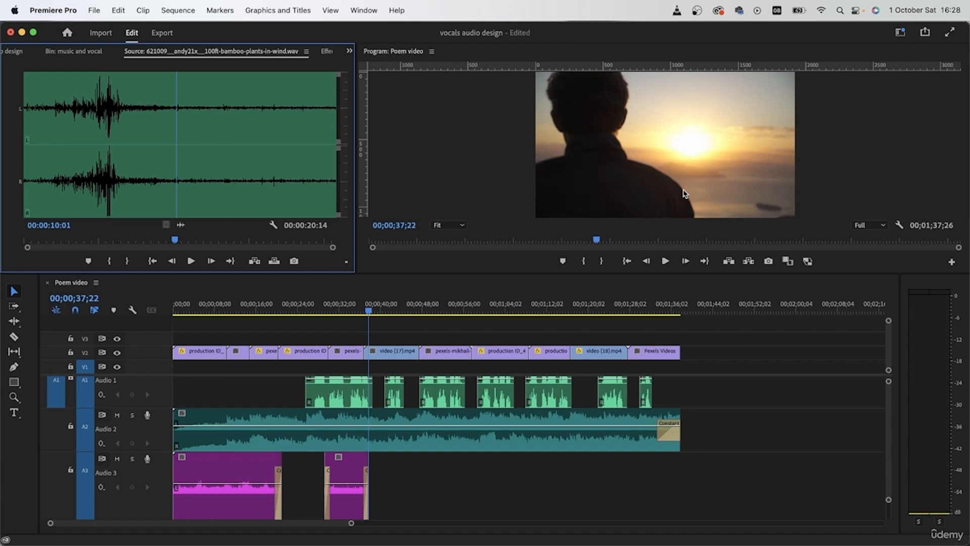
- Mark the wind recording from 00:00:13:18 to 00:00:15:14 and place its audio on A3 under the sunset silhouette shot
click(233, 145)
click(112, 261)
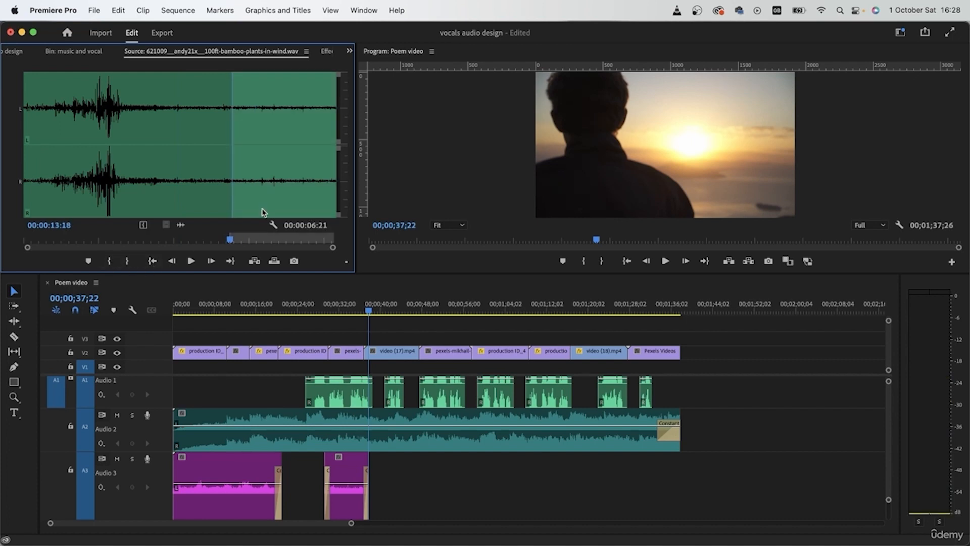
drag(289, 120, 261, 119)
click(127, 262)
drag(181, 225, 388, 495)
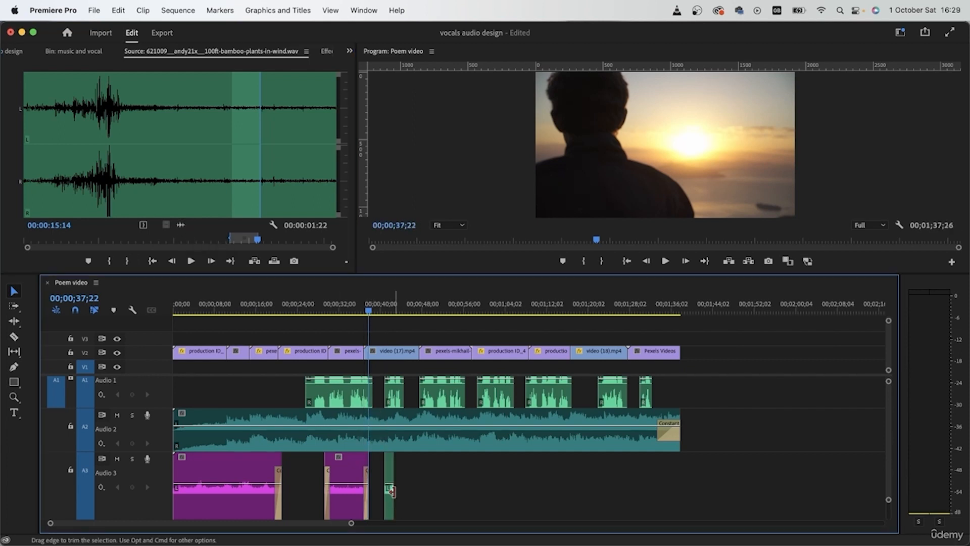
- Move the wind clip to track A4, stretch it to span the whole video (17) shot, and play it
scroll(398, 438, down, 3)
drag(392, 418, 435, 480)
key(space)
scroll(481, 459, up, 3)
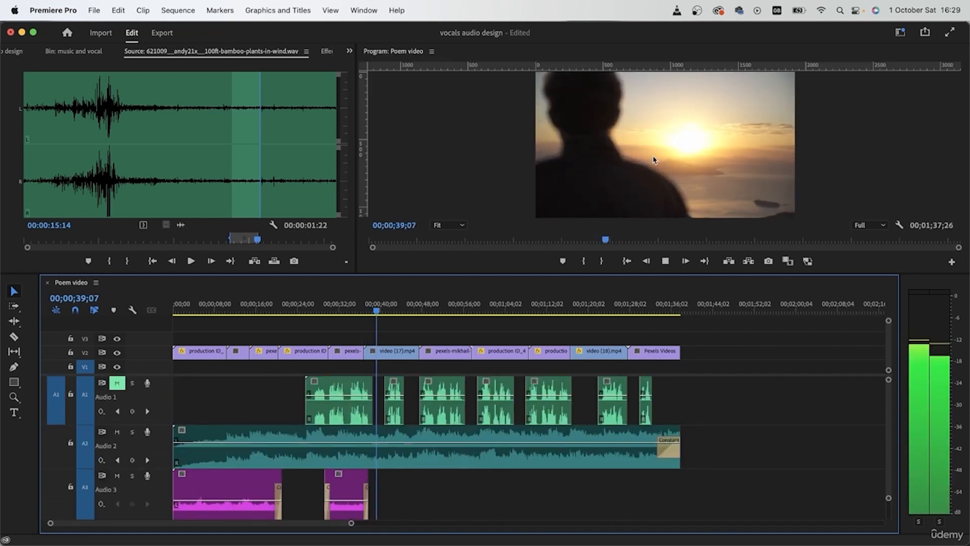
scroll(406, 480, down, 3)
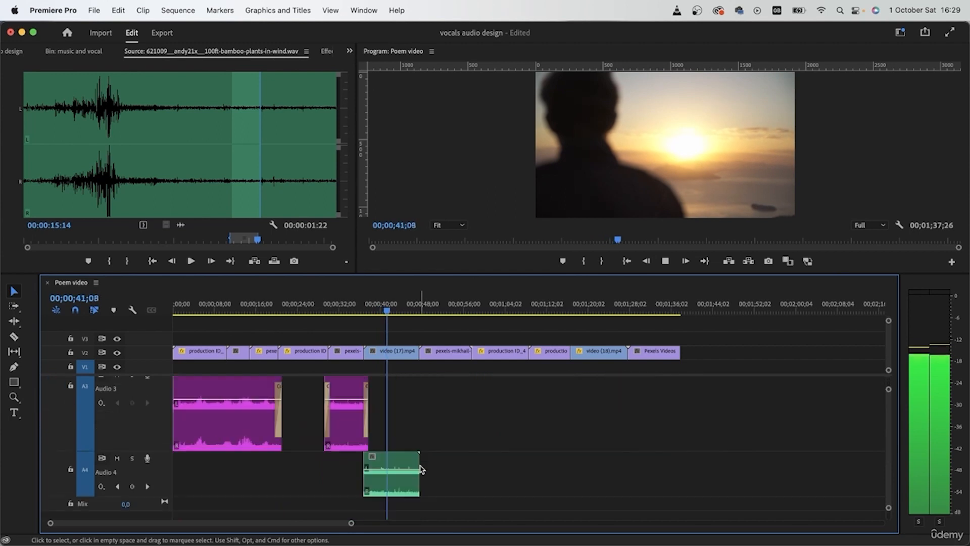
- Add default fades to both ends of the wind clip on A4 and stop playback
click(405, 484)
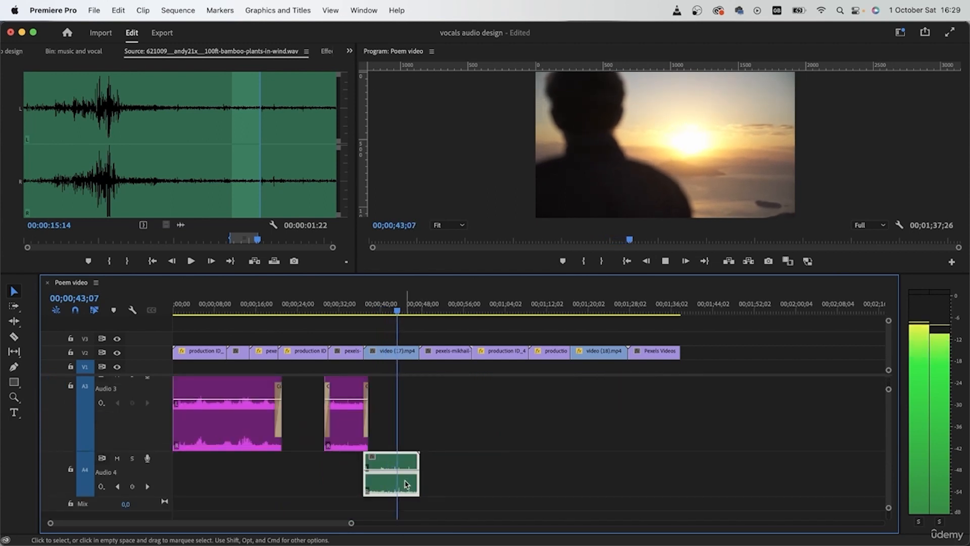
key(space)
scroll(432, 383, up, 3)
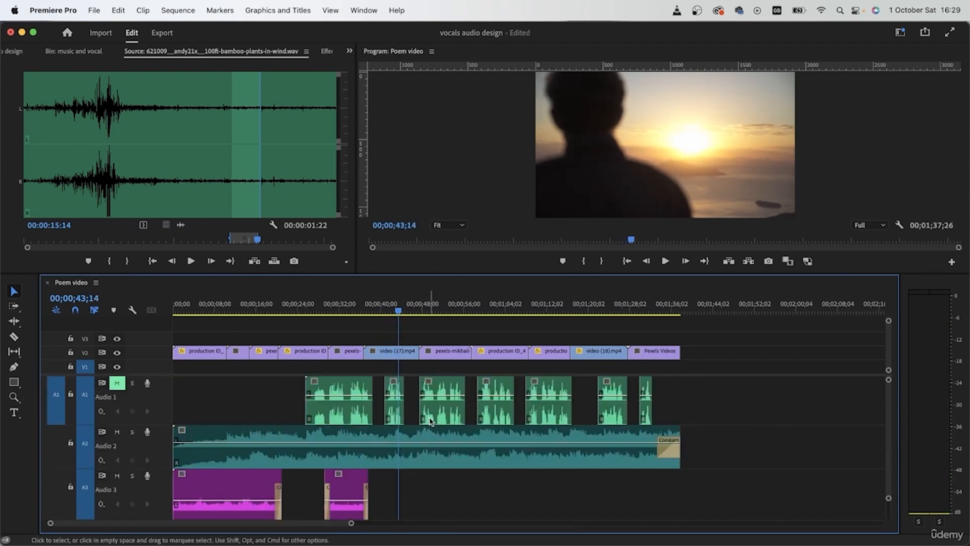
- Review the stone bridge and rooftop couple shots, leaving the playhead at 00;00;58;12
click(432, 307)
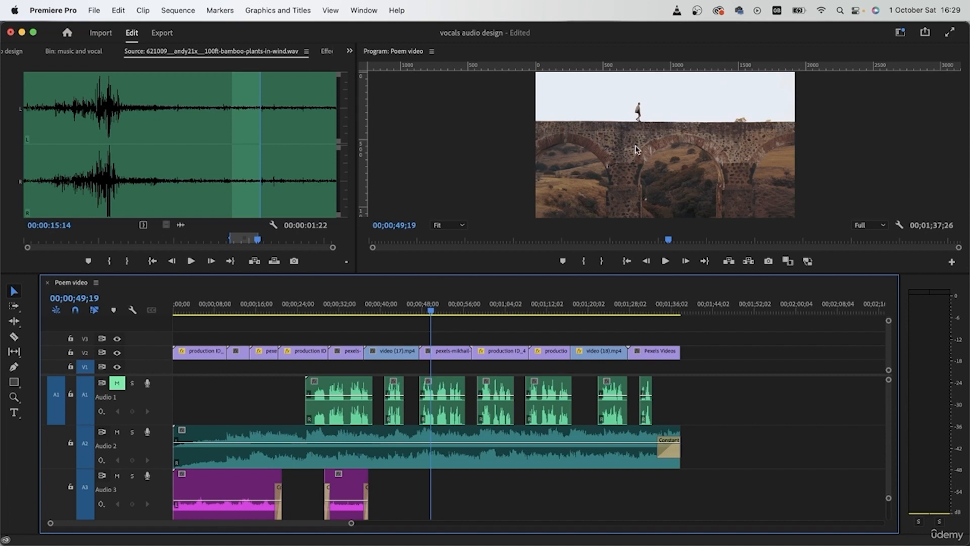
click(503, 306)
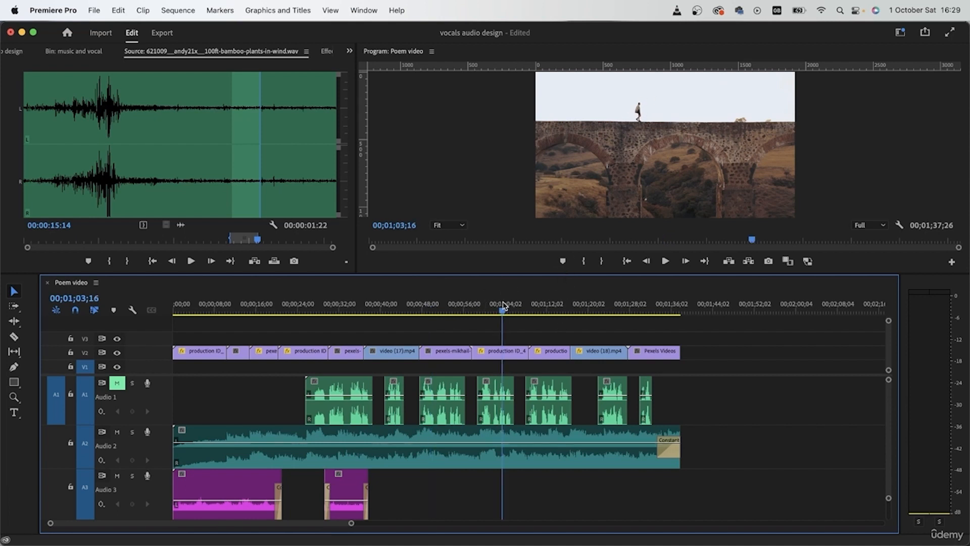
click(476, 314)
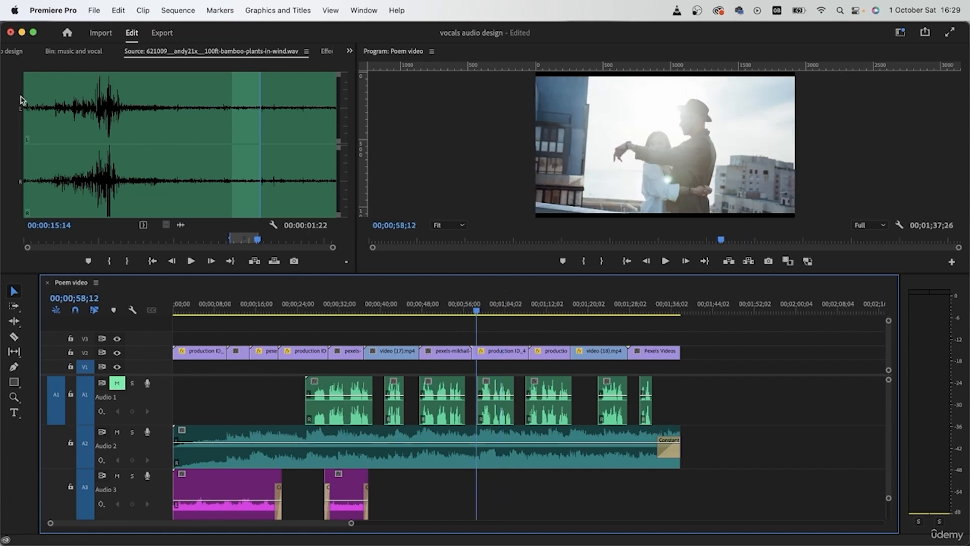
- Open the talking-people recording in the Source monitor and audition different parts of it
click(15, 51)
double_click(109, 168)
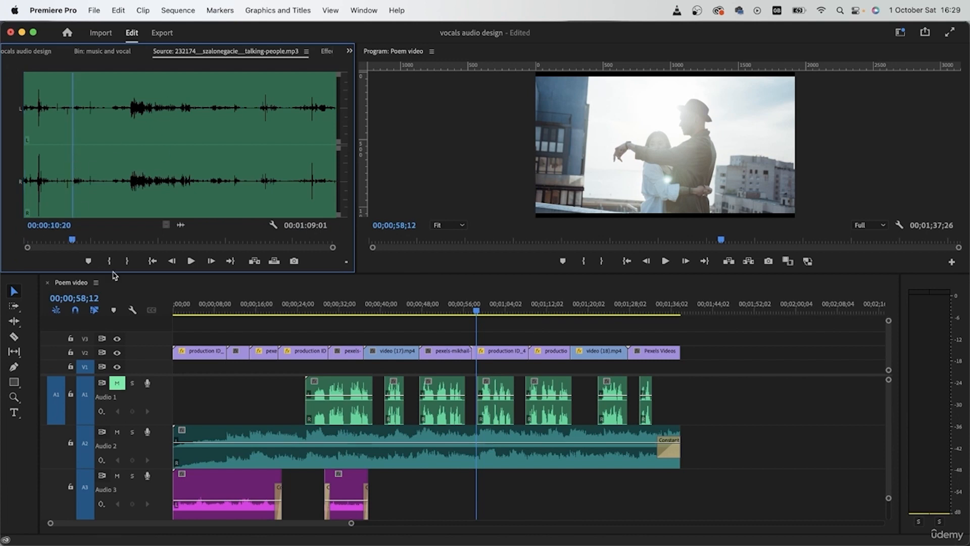
click(191, 261)
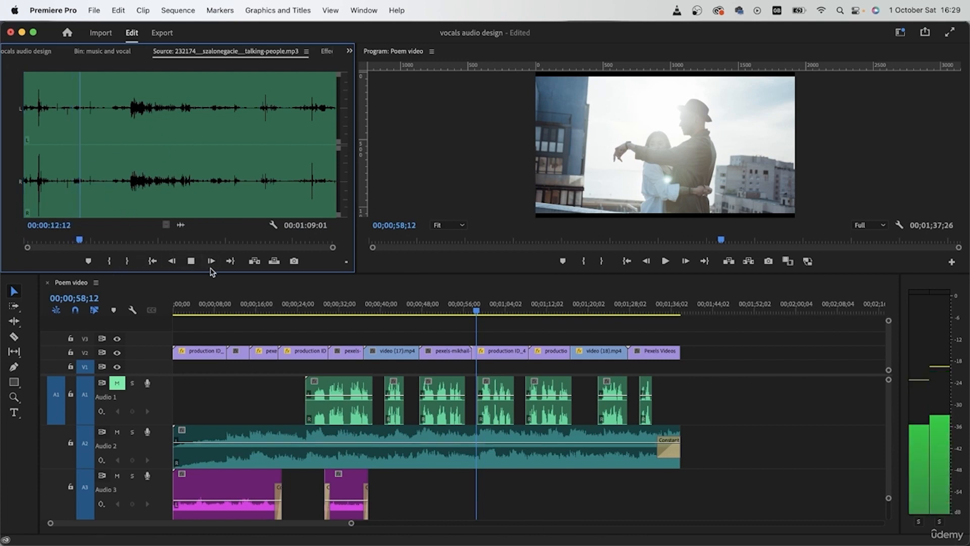
click(163, 183)
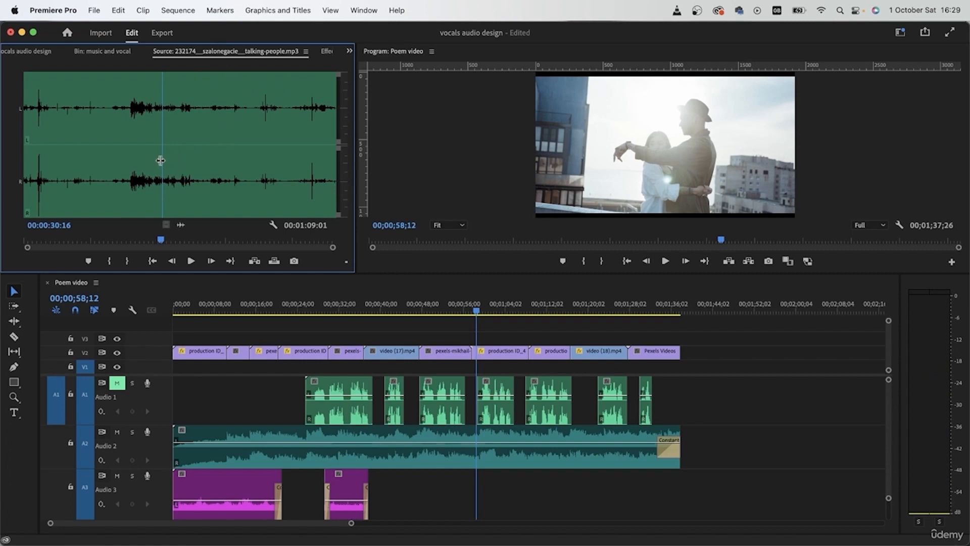
click(126, 134)
- Mark the talking-people recording from 00:00:06:08 to 00:00:18:21
drag(124, 169, 52, 179)
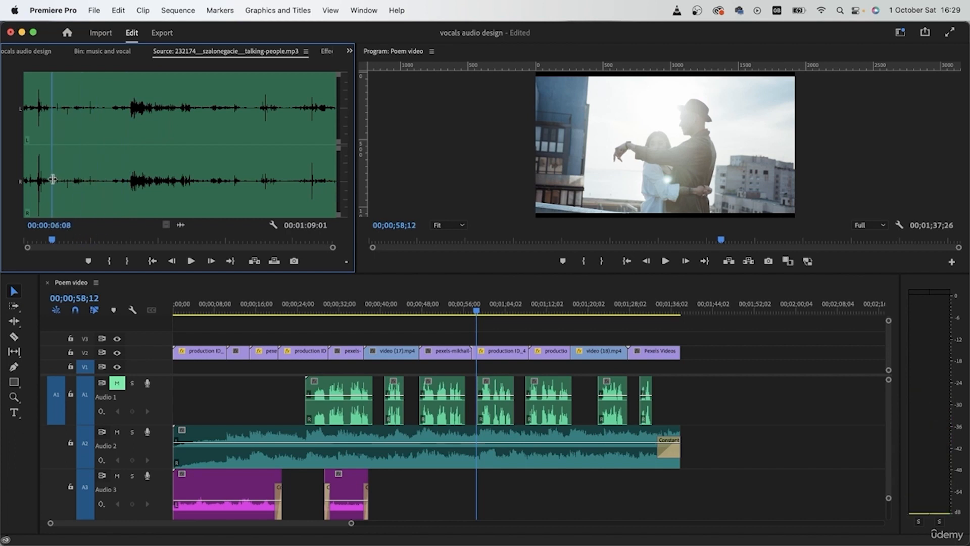
click(108, 261)
drag(59, 202, 109, 200)
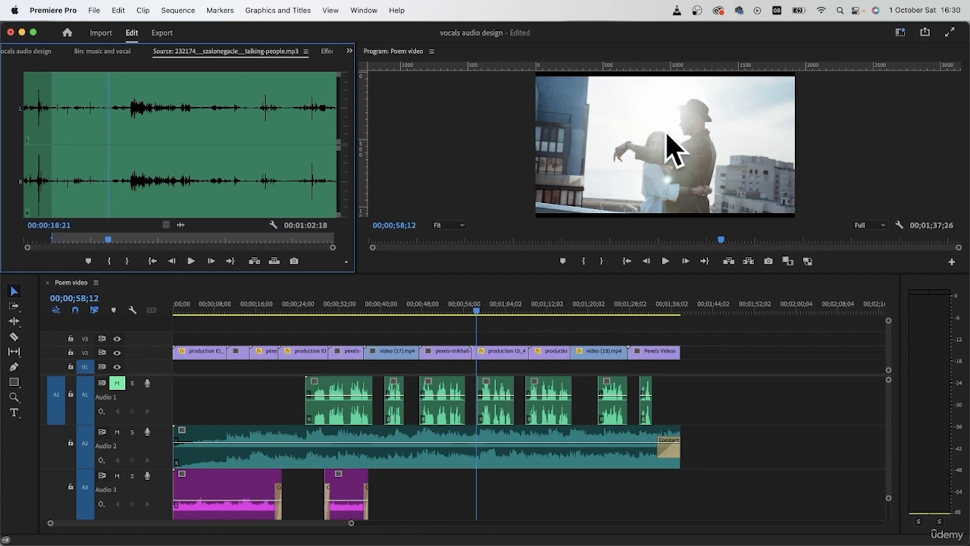
click(127, 261)
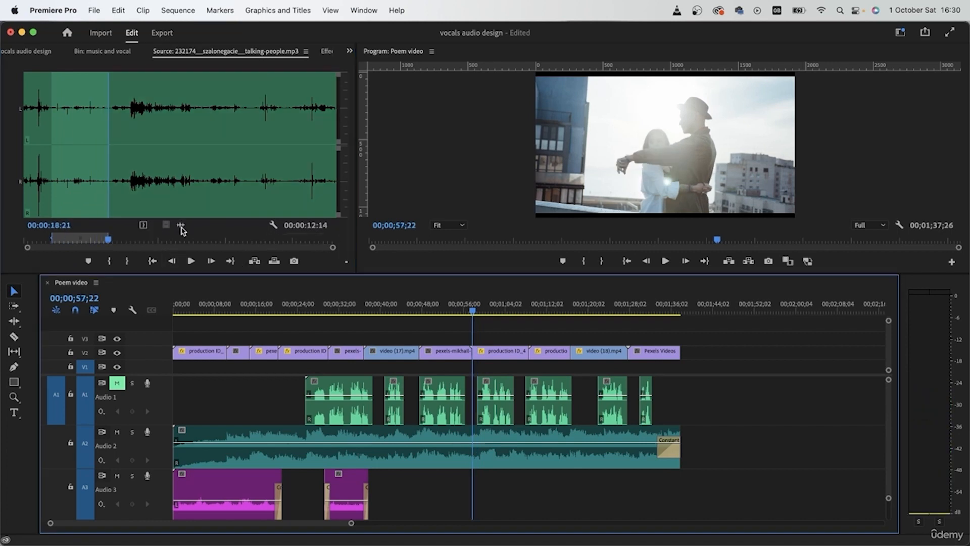
- Place the marked talking-people audio on A5, starting with the rooftop couple shot at 00;00;57;22
drag(181, 226, 498, 516)
scroll(367, 483, down, 3)
scroll(367, 482, down, 2)
drag(528, 440, 498, 521)
scroll(443, 488, down, 2)
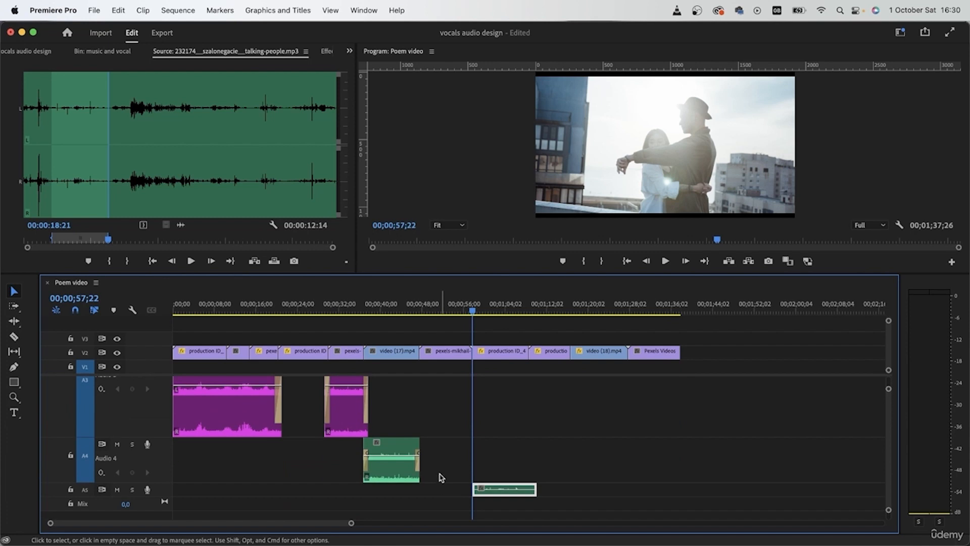
- Try the Purple label color on the wind clip on A4
click(384, 468)
right_click(384, 468)
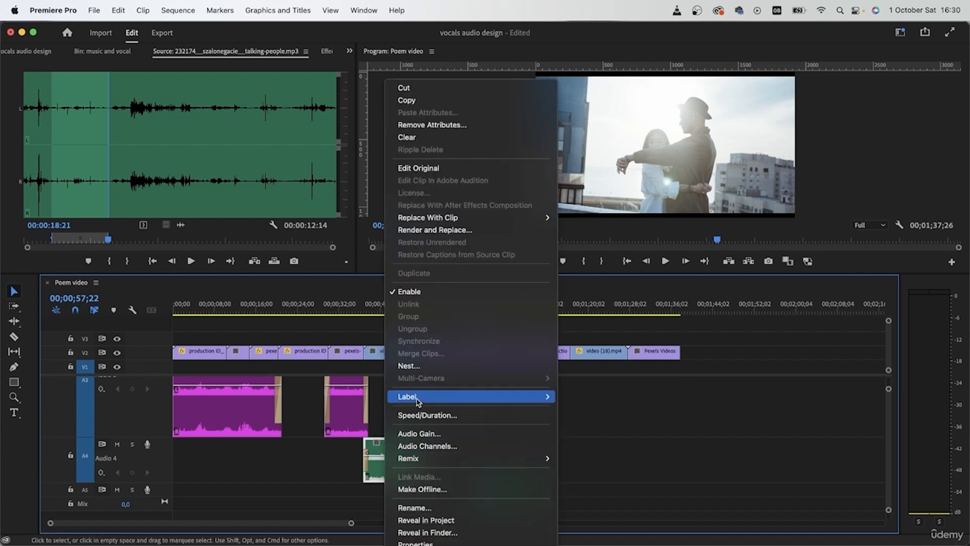
mouse_move(536, 396)
click(581, 490)
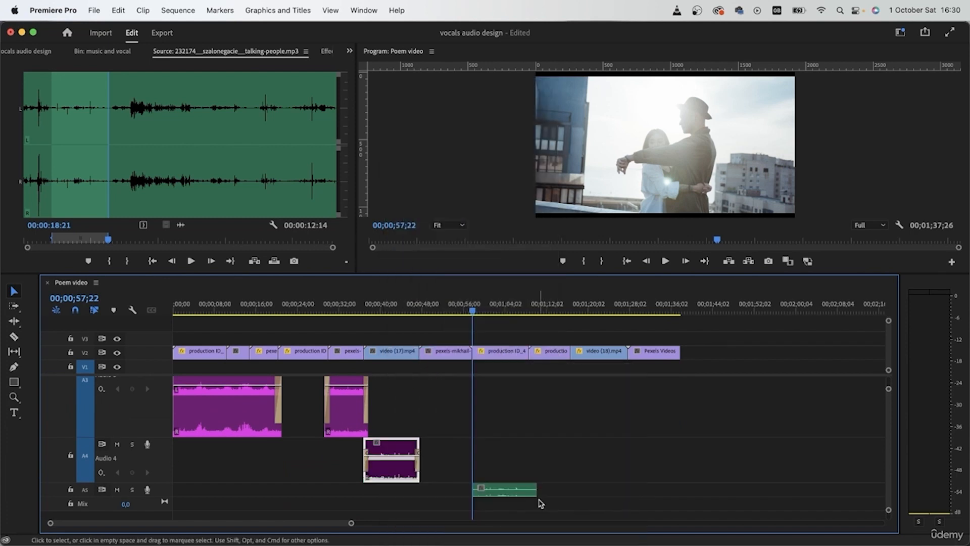
- Change the label color of the wind clip on A4 to Cerulean
right_click(394, 467)
mouse_move(473, 396)
click(590, 438)
- Change the label color of the talking-people clip on A5 to brown
click(517, 494)
right_click(517, 494)
mouse_move(536, 397)
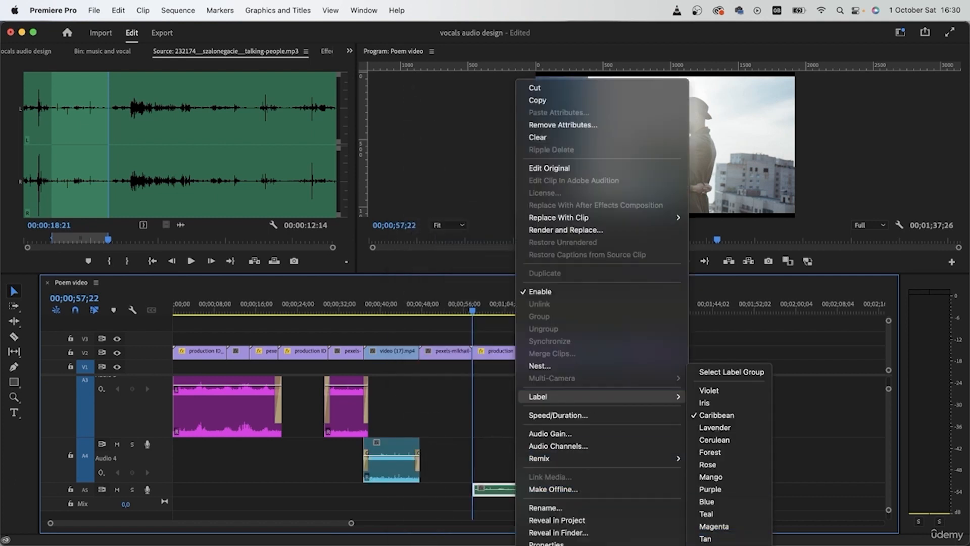
click(708, 529)
- Reduce the height of tracks A3 to A5 and enlarge the audio area so all audio tracks show together
drag(128, 465, 142, 342)
click(471, 503)
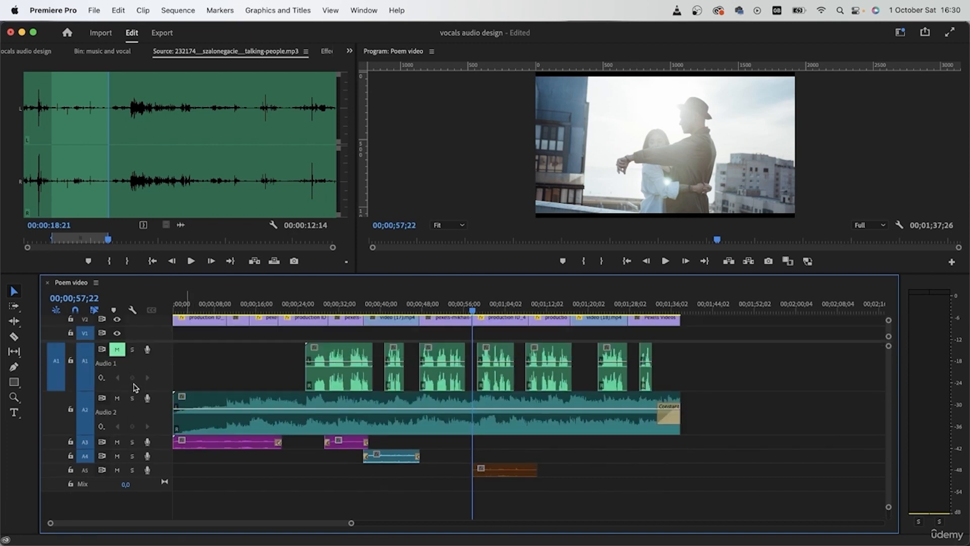
- Reduce the height of audio tracks A1 and A2 and enlarge track A5 so its waveform shows clearly
drag(135, 392, 137, 368)
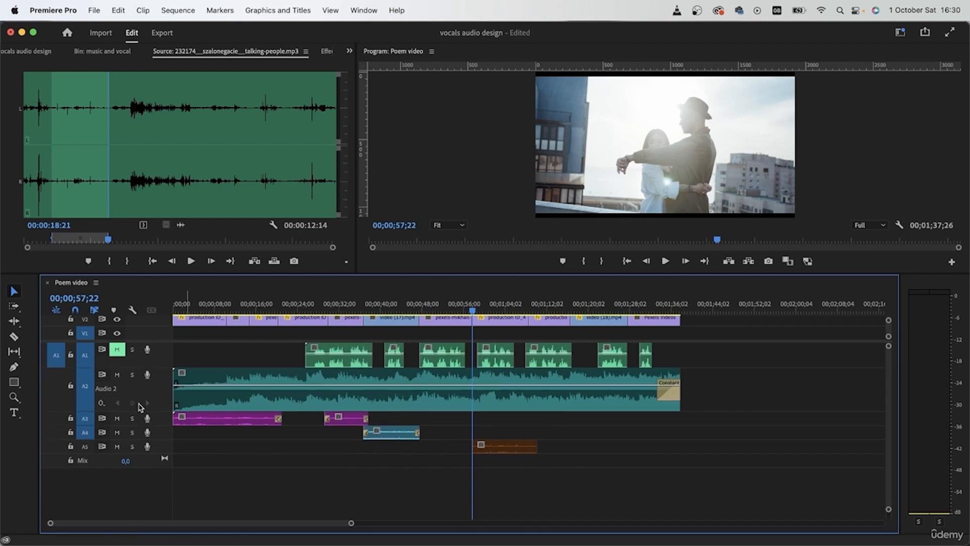
drag(144, 411, 145, 384)
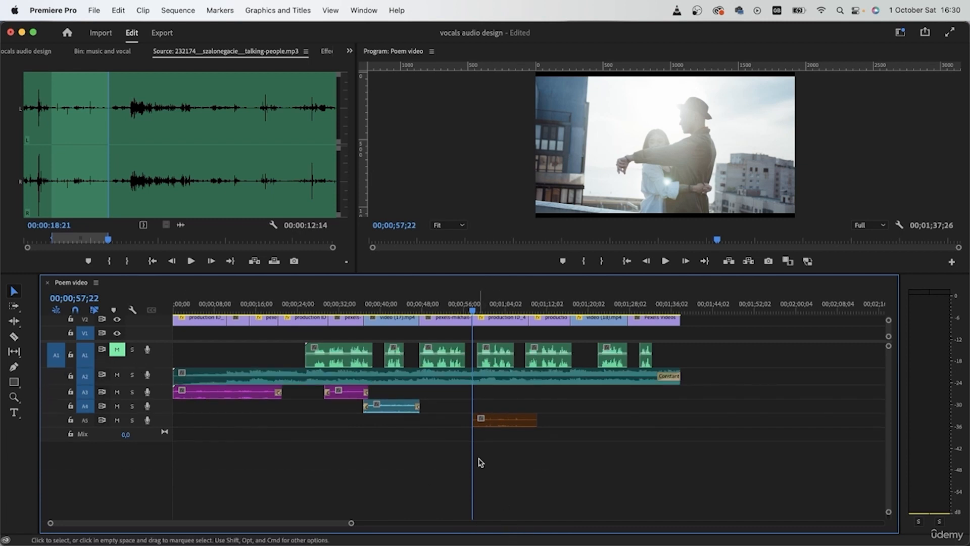
drag(150, 427, 151, 459)
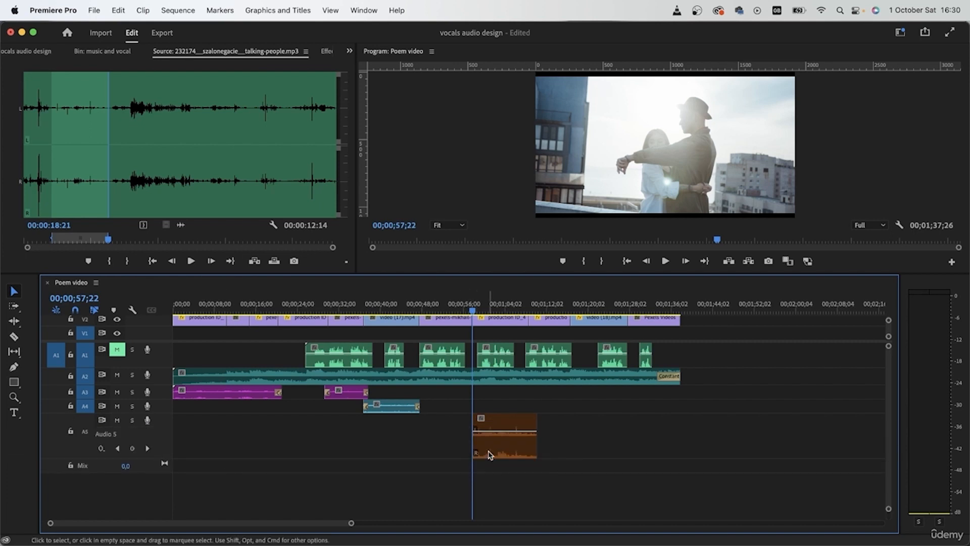
- Play the talking-people clip on A5 and apply the default audio fades to both of its ends
key(space)
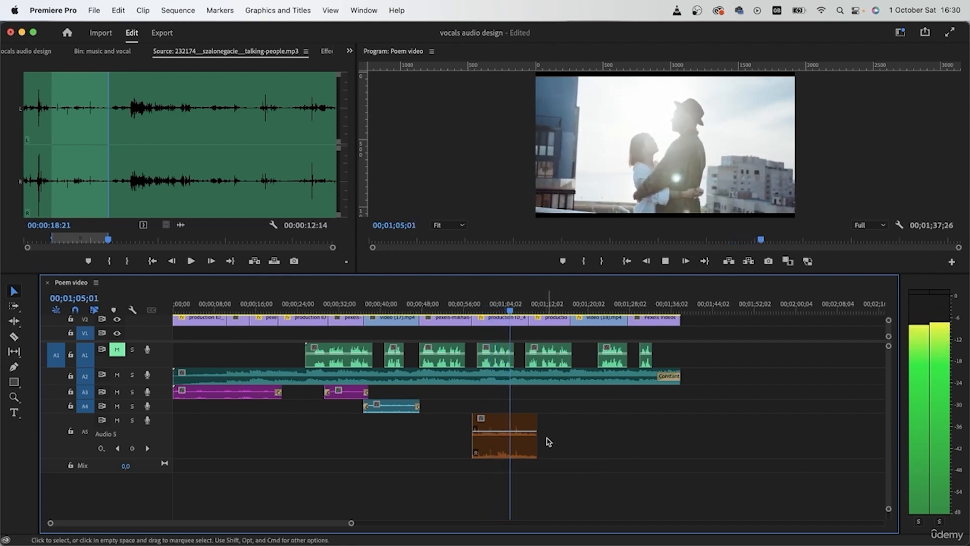
key(space)
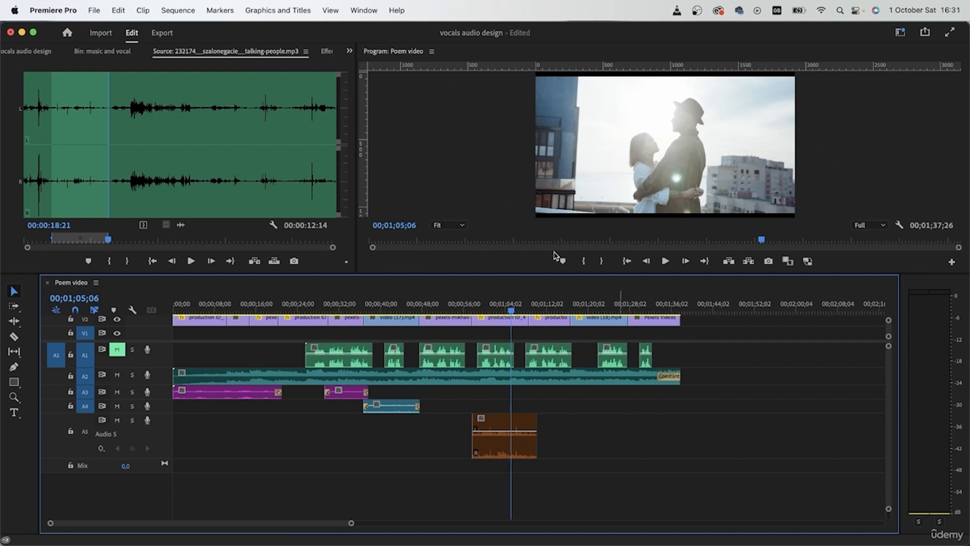
click(505, 447)
click(557, 443)
click(486, 454)
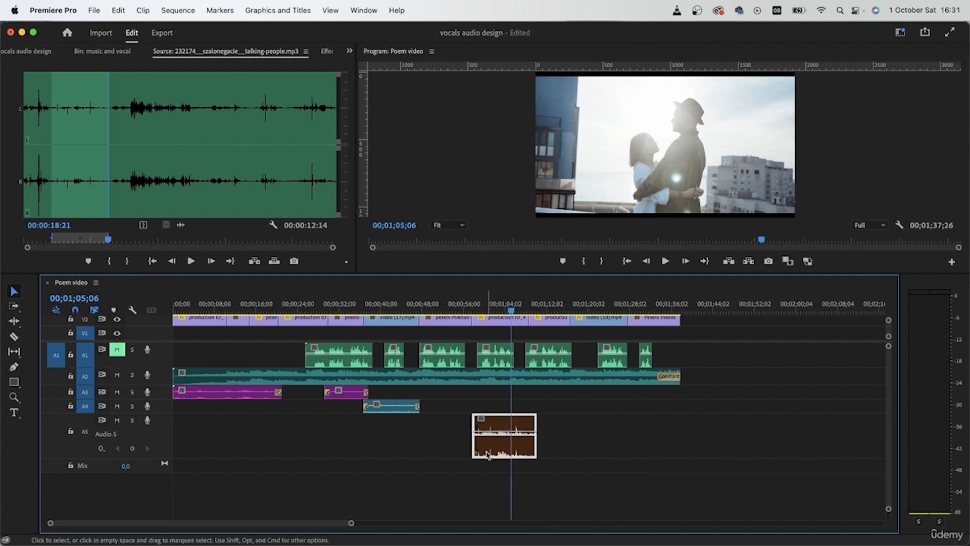
click(550, 416)
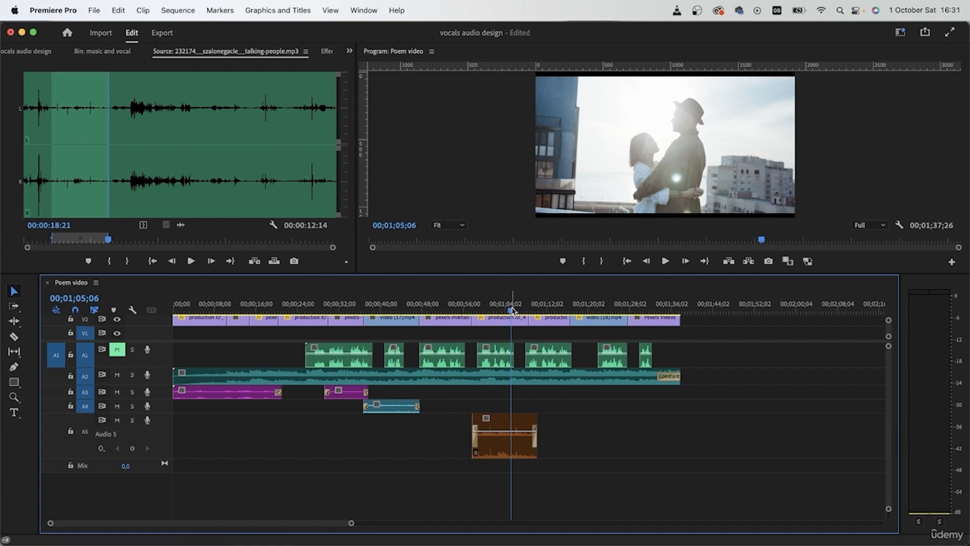
- Extend the end of the talking-people clip on A5 a little further past the start of the dining shot
click(531, 311)
drag(531, 316, 532, 312)
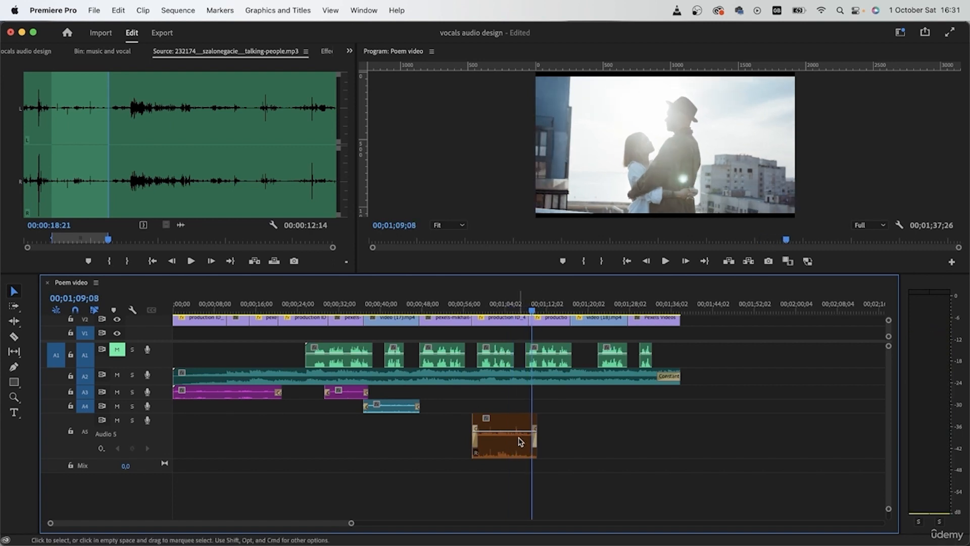
click(526, 454)
drag(536, 455, 544, 455)
click(534, 317)
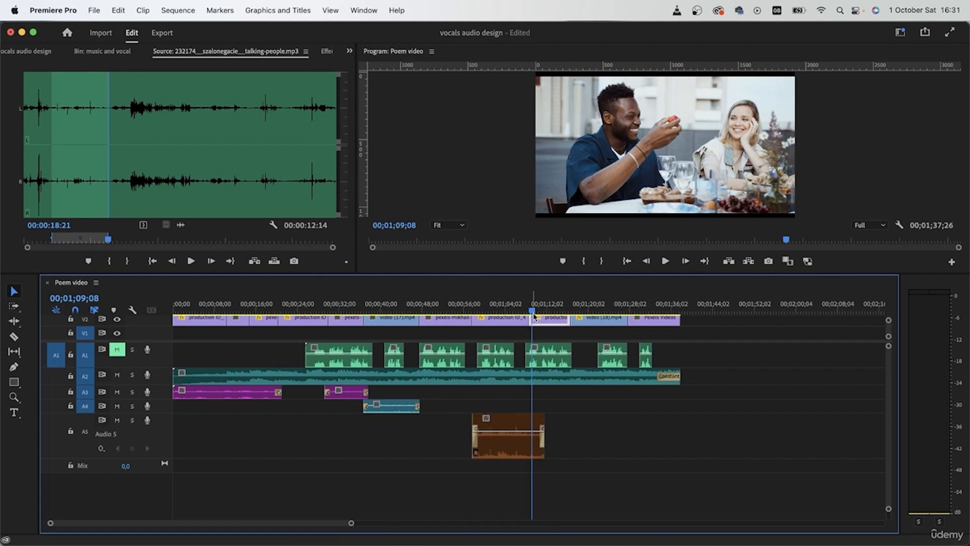
- Mark a new section of the talking-people source, about 16 seconds long and ending at 00:00:38:08
click(125, 161)
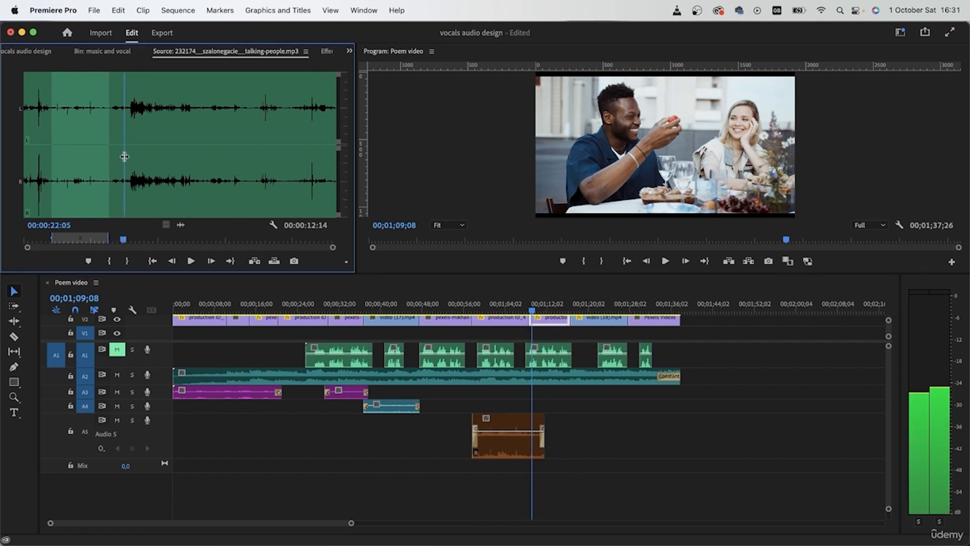
click(110, 261)
drag(147, 158, 197, 162)
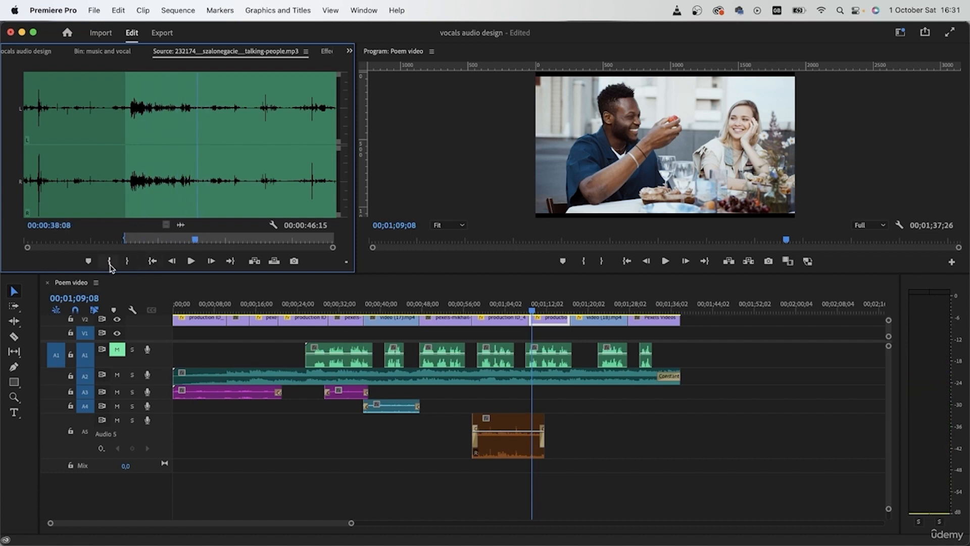
click(127, 261)
- Move the faded talking-people clip to track A6 and place the new section on A5, starting just before the dining shot
drag(179, 223, 576, 435)
drag(518, 449, 512, 474)
drag(593, 460, 561, 451)
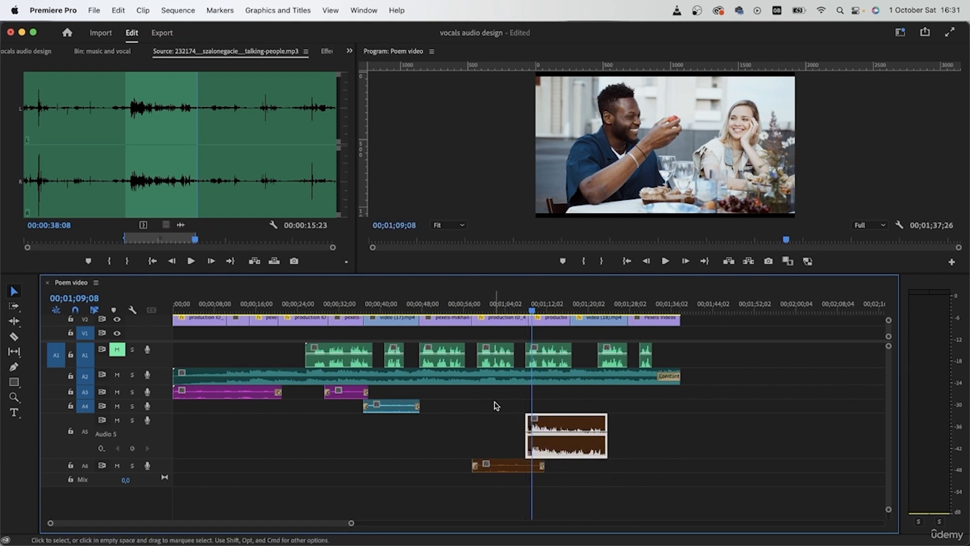
- Apply the default audio fades to both ends of the new talking-people clip on A5 and play the transition into the dining shot
drag(531, 311, 529, 313)
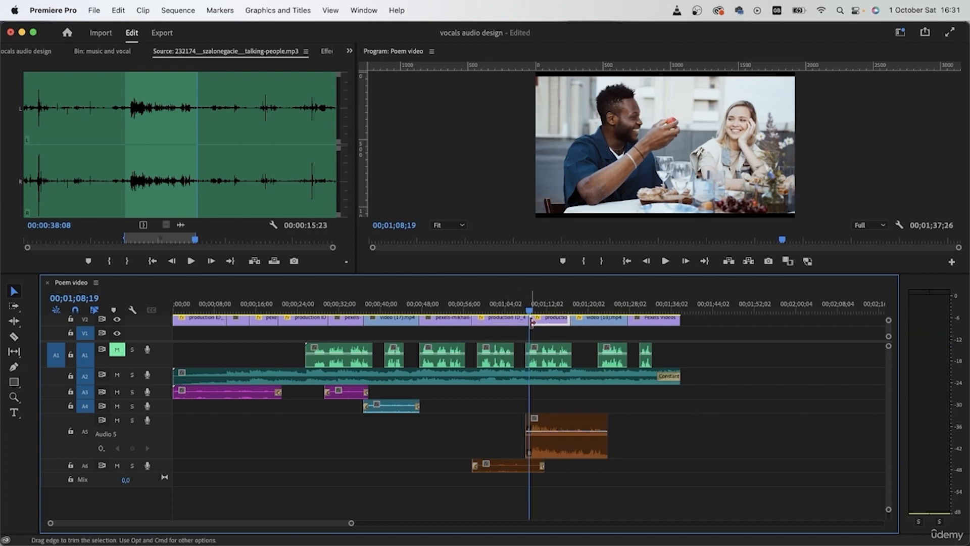
click(555, 445)
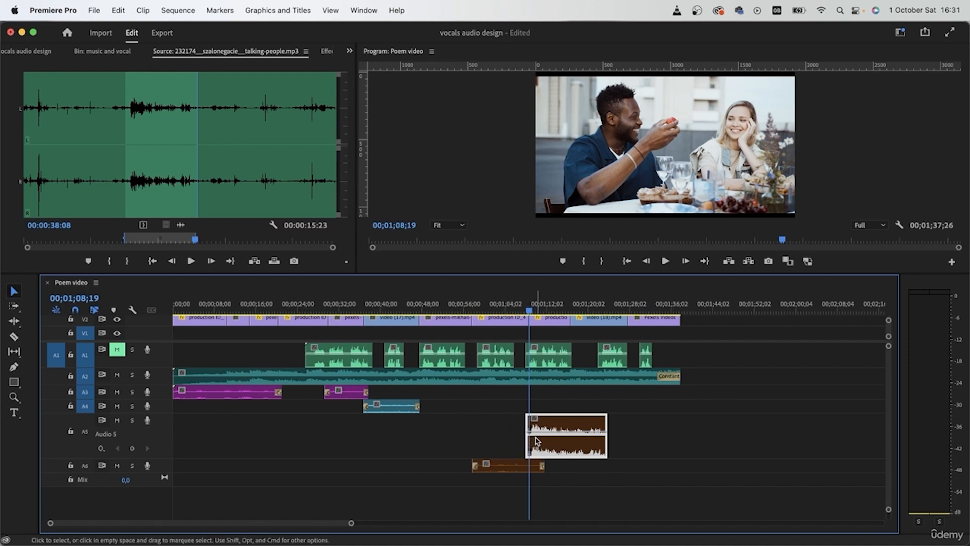
key(shift+d)
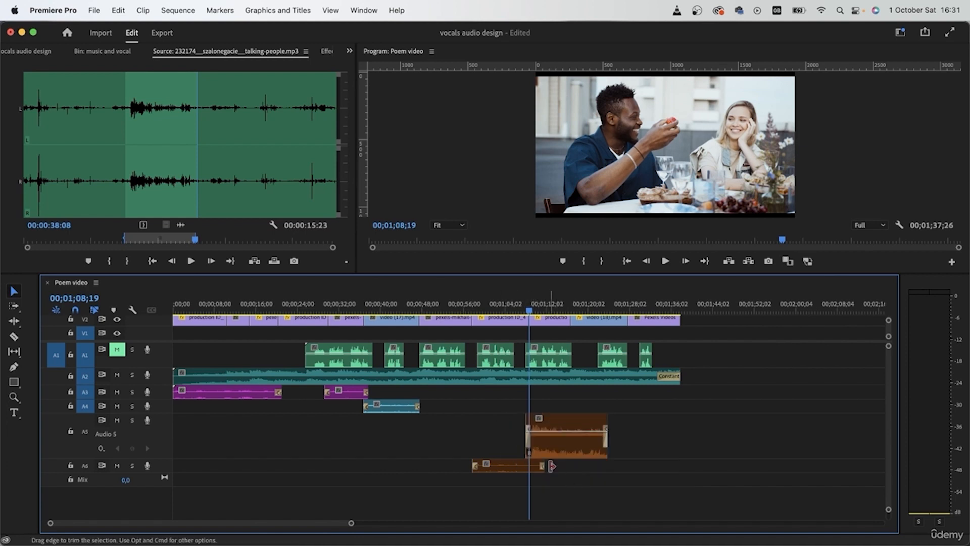
click(521, 306)
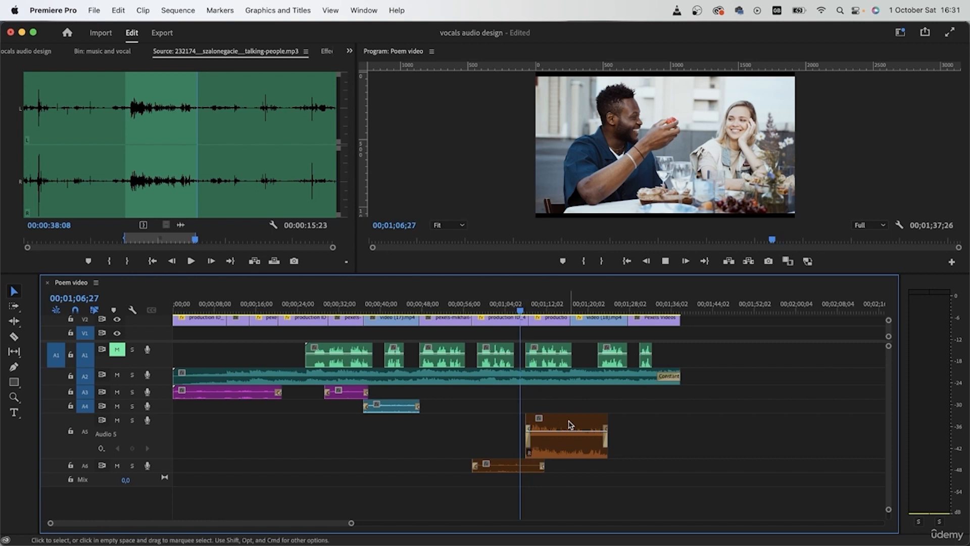
key(space)
scroll(560, 469, up, 2)
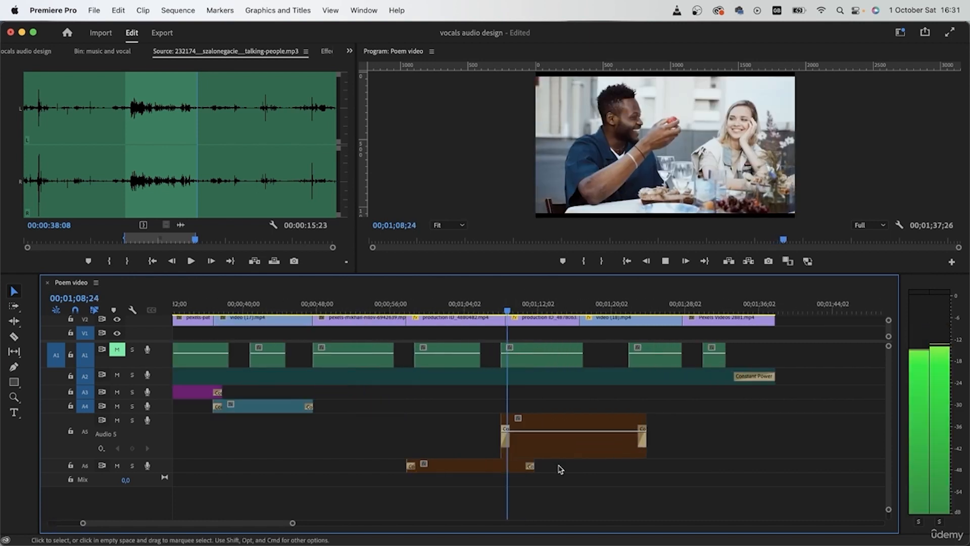
scroll(560, 469, up, 2)
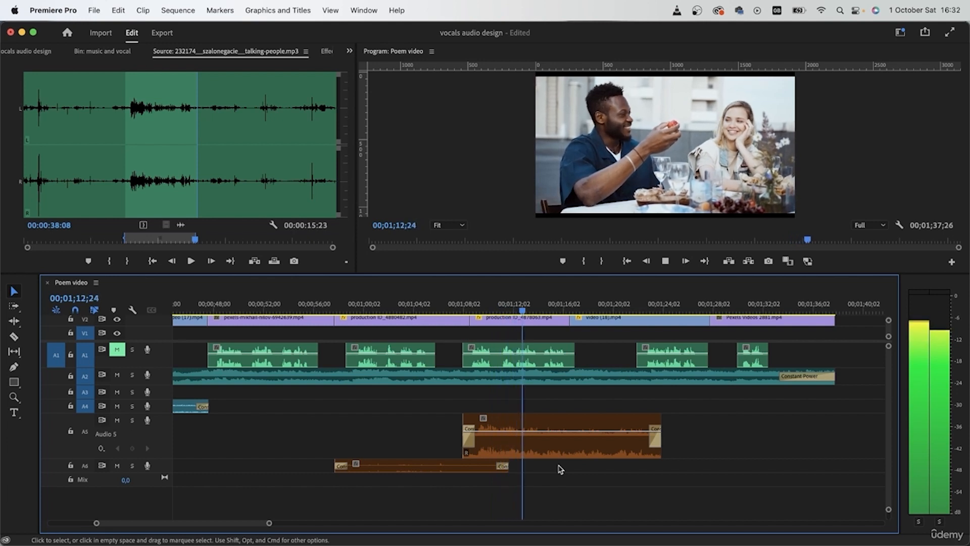
key(space)
- Set the speed of the new talking-people clip on A5 to 70% and play it under the dining shot
click(570, 454)
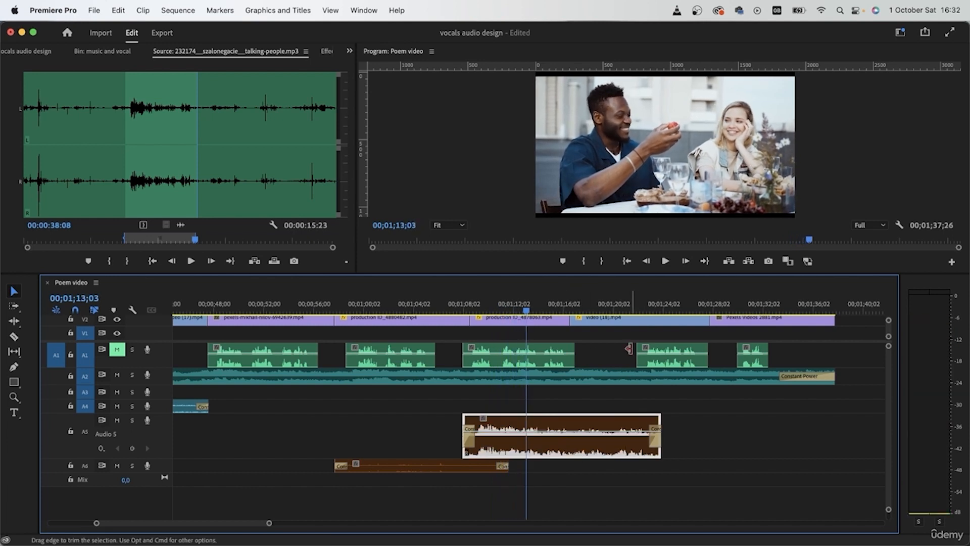
right_click(546, 429)
click(663, 415)
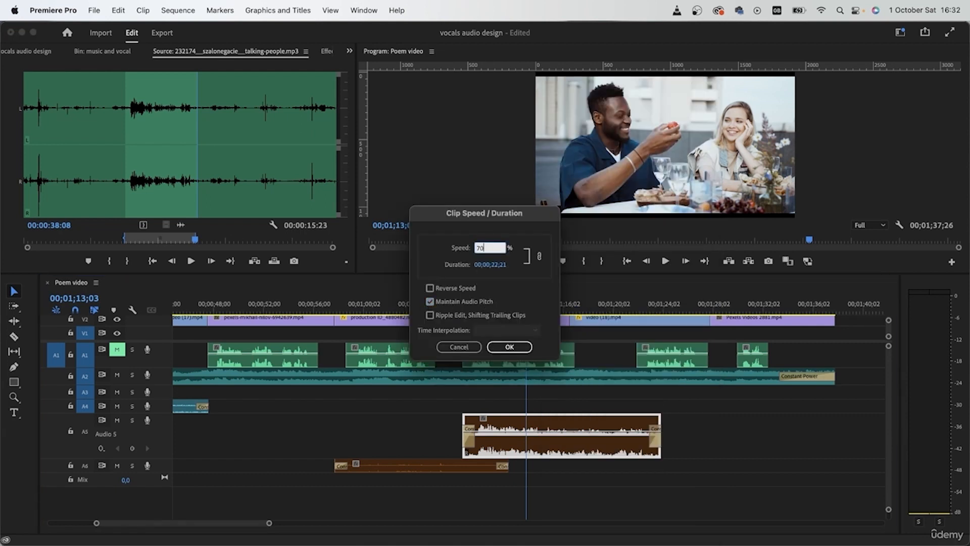
key(Return)
key(space)
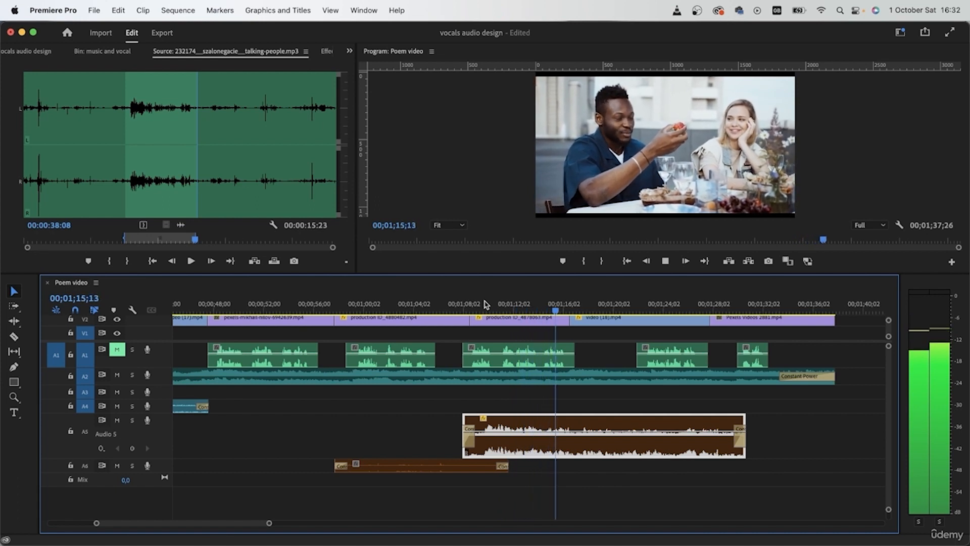
key(space)
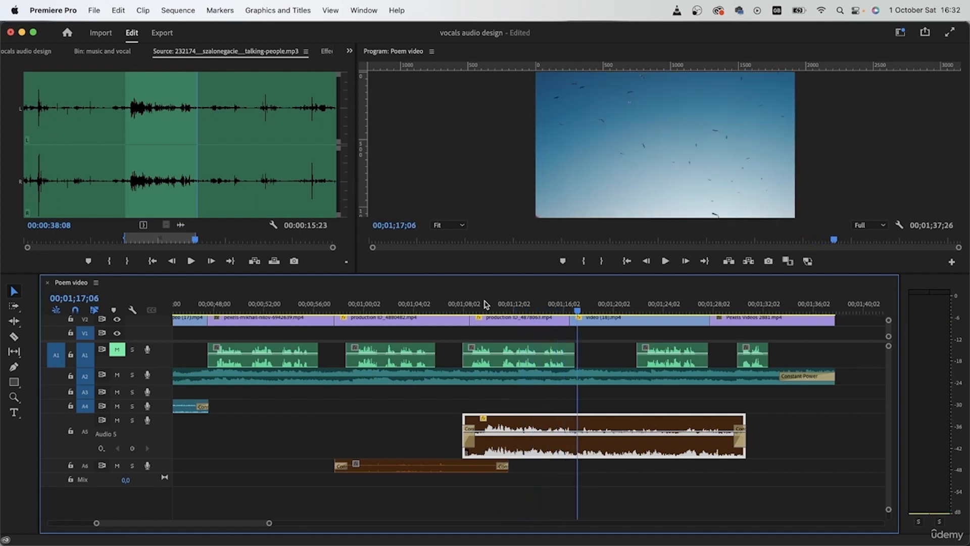
- Shorten and reposition the slowed talking-people clip on A5 so it starts just before the dining shot and ends shortly after it
key(super+z)
drag(630, 422, 520, 422)
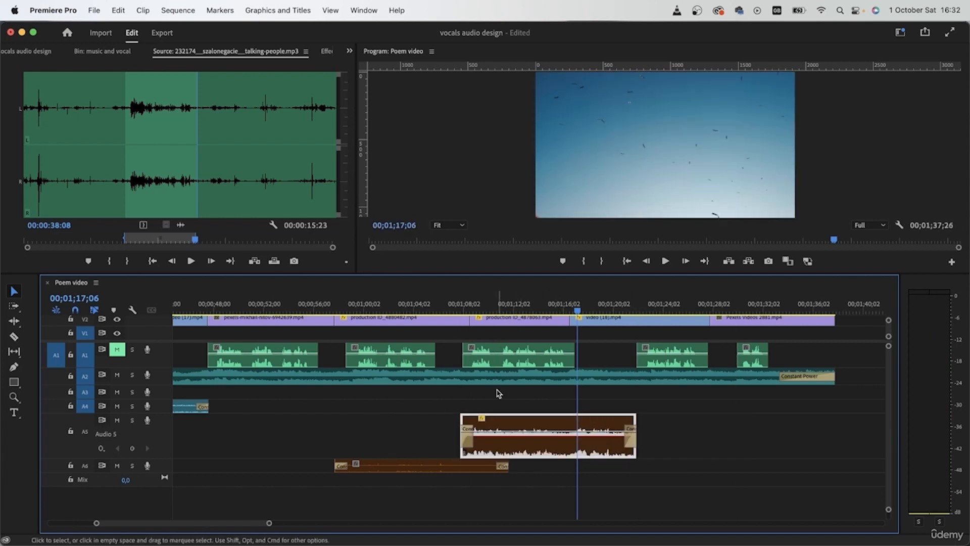
key(space)
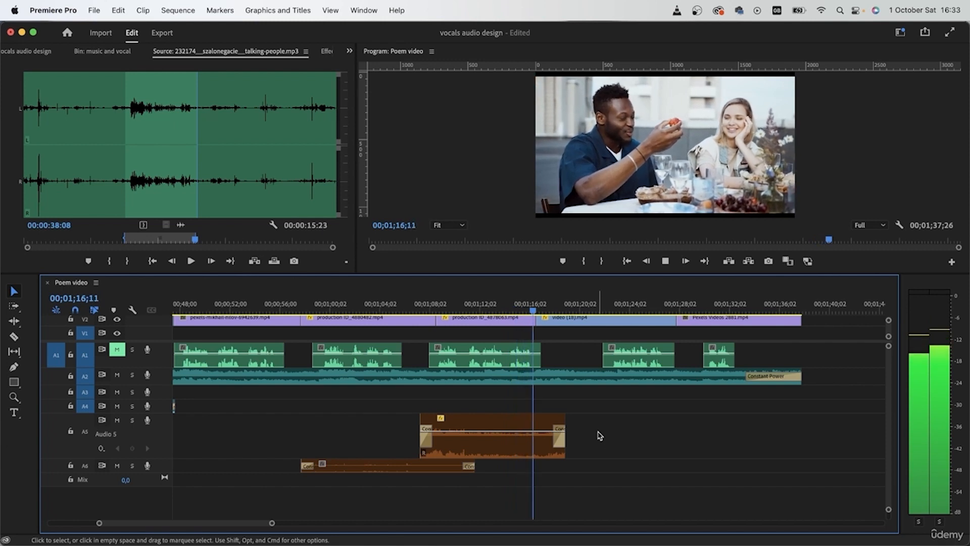
key(space)
click(556, 455)
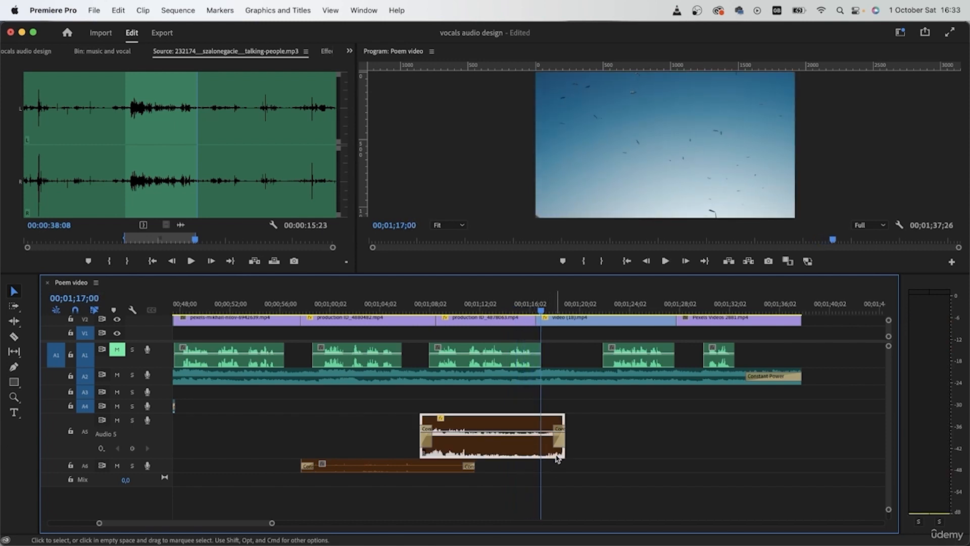
drag(565, 452, 552, 455)
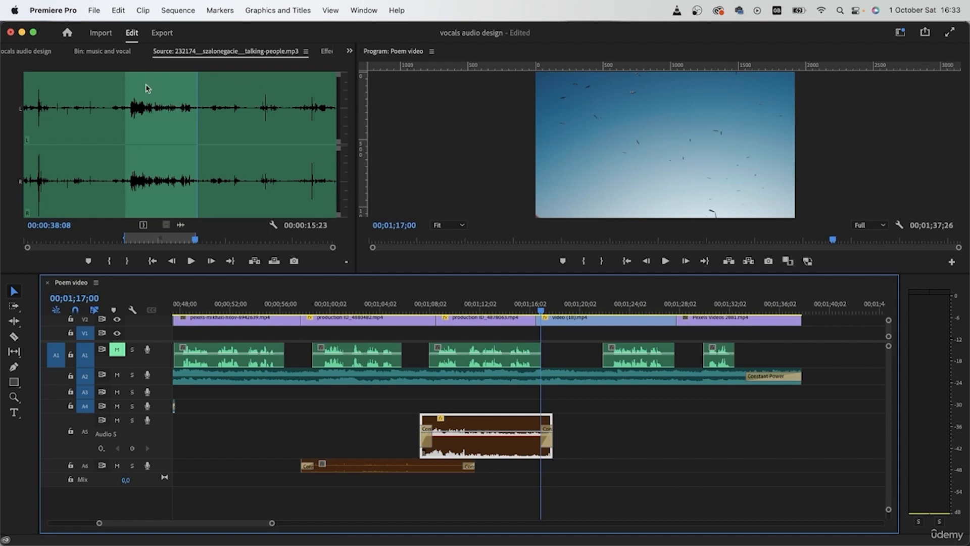
- Open the flock-of-seagulls sound and place it on a new track A7, starting shortly before the birds-in-the-sky shot
click(41, 52)
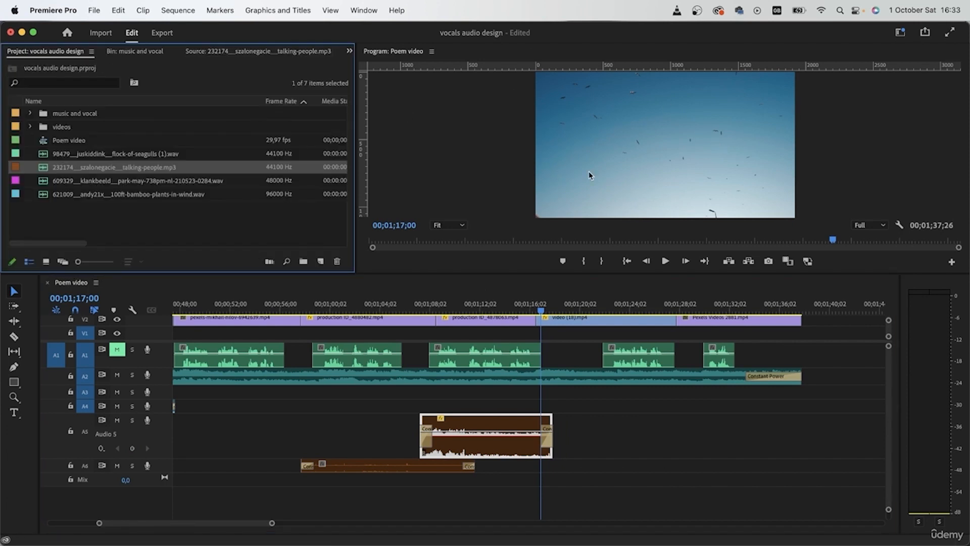
click(144, 157)
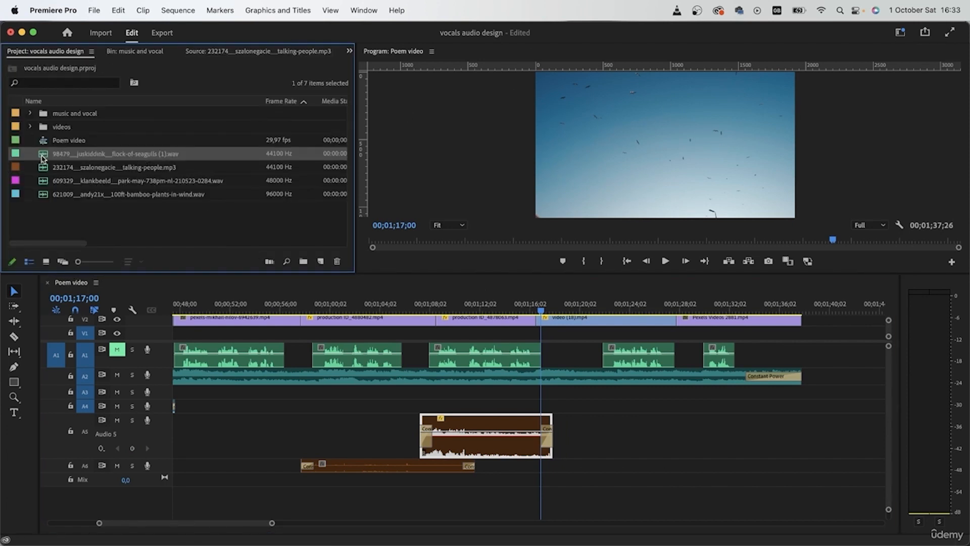
double_click(43, 158)
drag(179, 222, 525, 519)
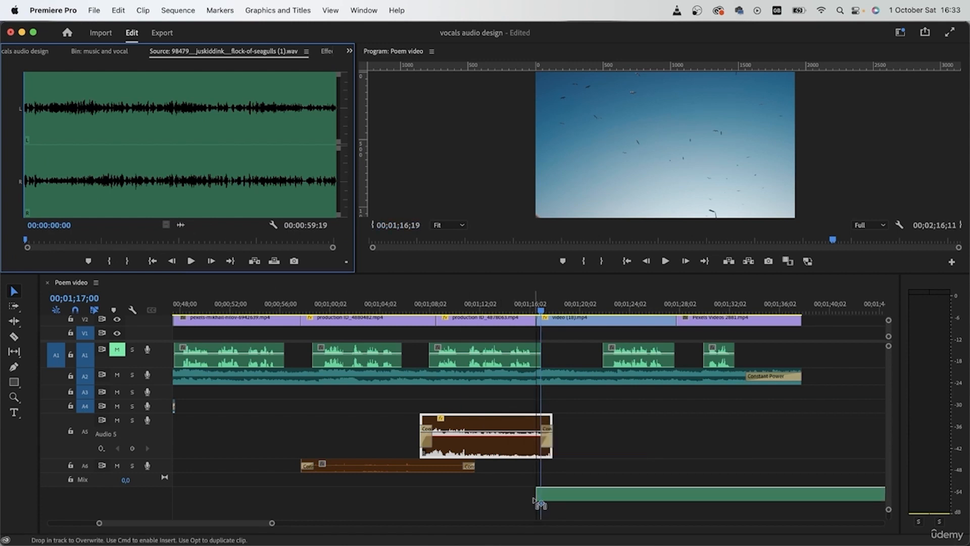
drag(531, 501, 531, 501)
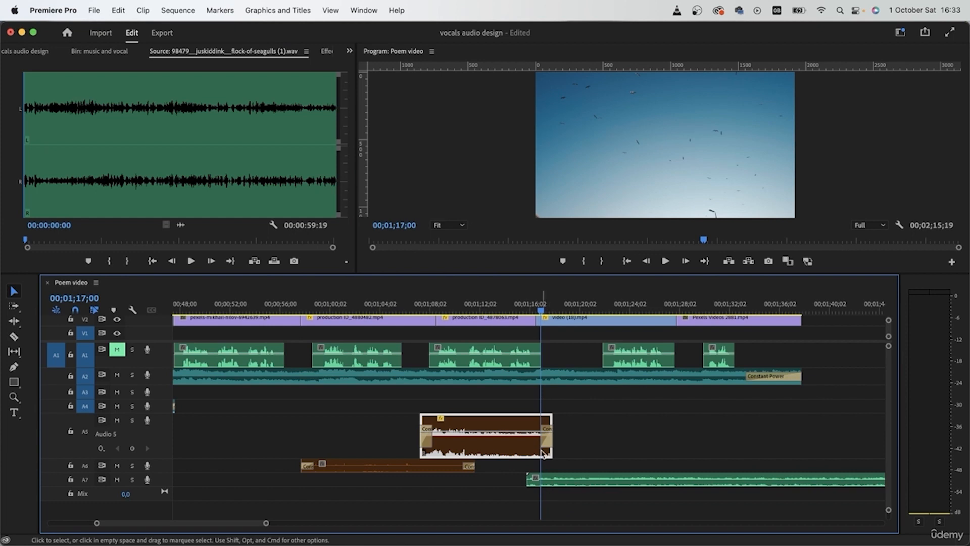
- Apply the default audio fades to the seagulls clip on A7 and give it an orange label color
drag(542, 308, 526, 309)
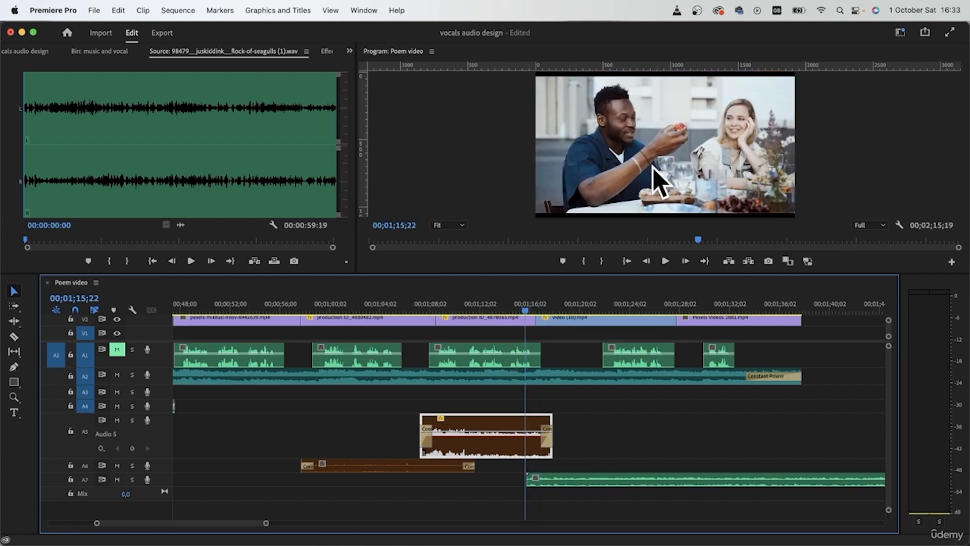
click(656, 489)
click(550, 484)
- Play the seagulls sound under the sky shot while shrinking track A5 and enlarging track A7
key(space)
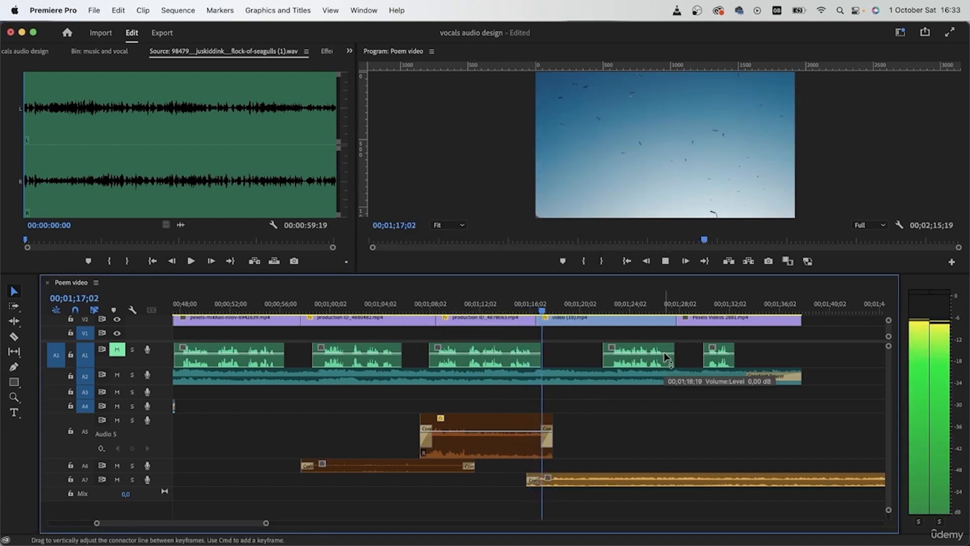
scroll(664, 354, right, 5)
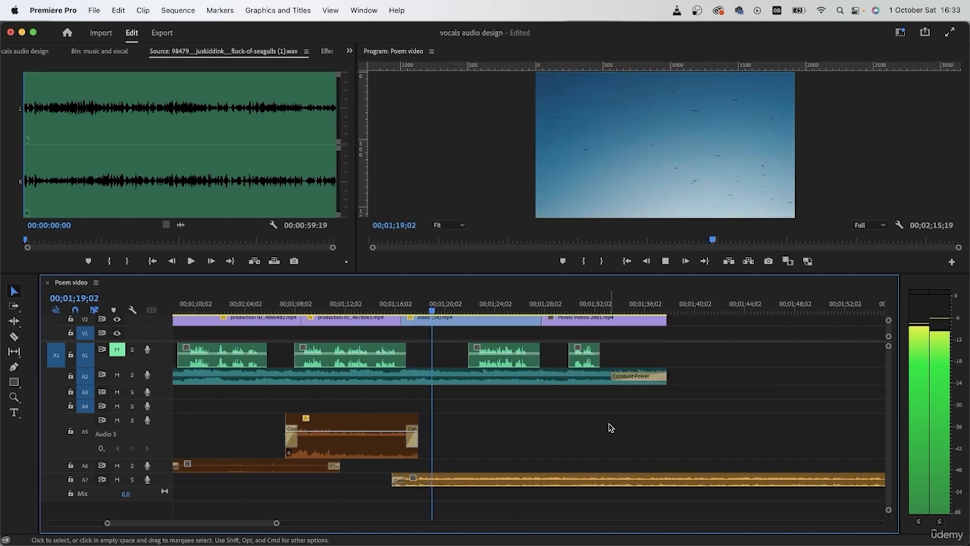
scroll(606, 434, right, 1)
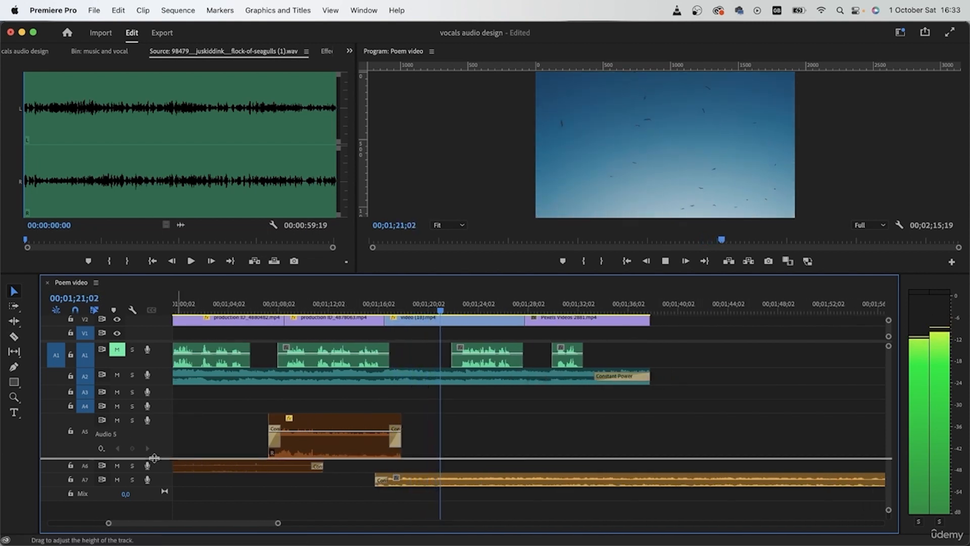
mouse_move(154, 458)
mouse_down()
mouse_move(154, 427)
mouse_move(162, 475)
mouse_up()
scroll(418, 442, left, 3)
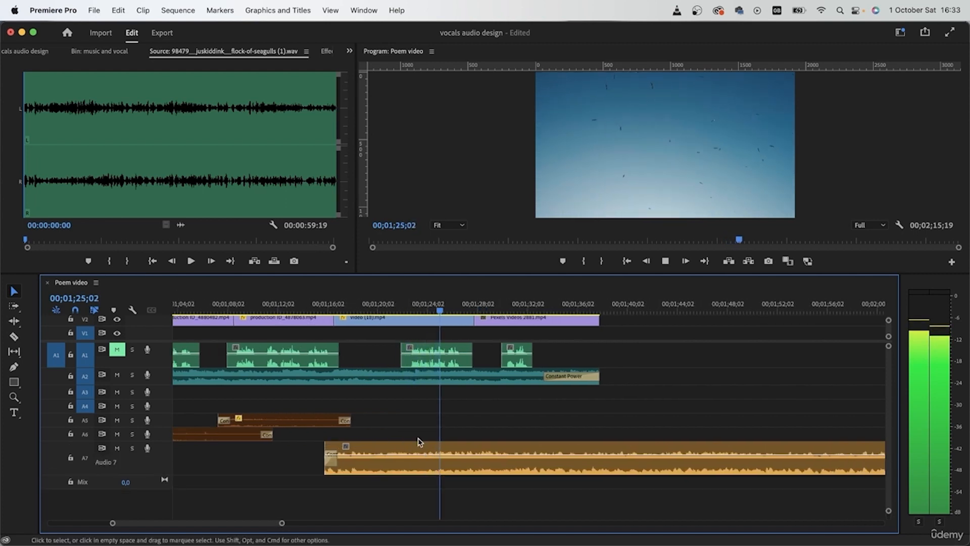
- Cut the seagulls clip on A7 at 00;01;28;21, delete the remainder and apply the default audio fades to the kept part
key(c)
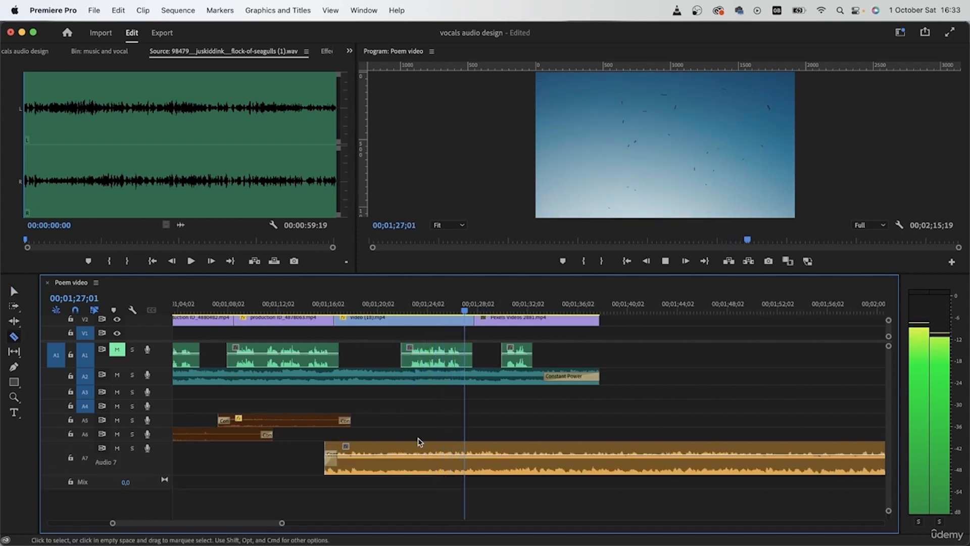
key(space)
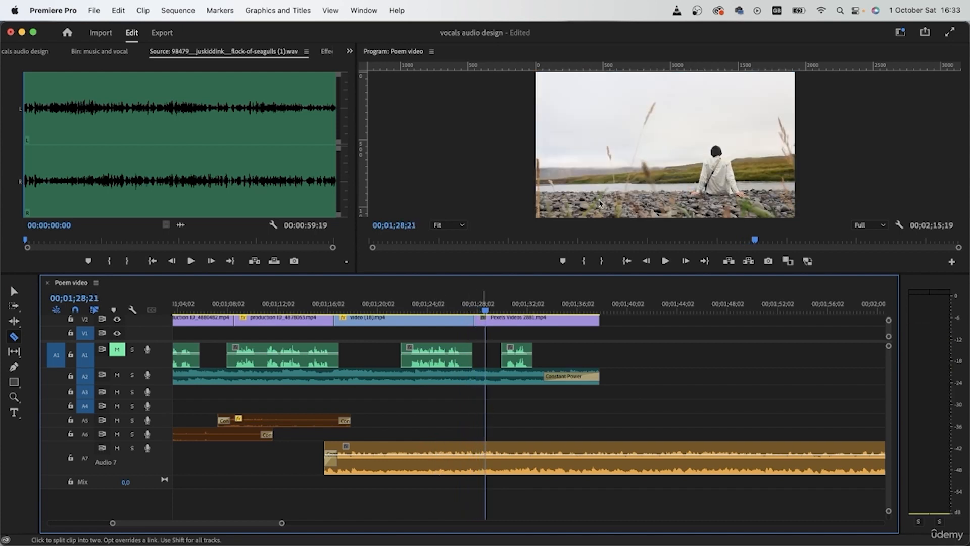
key(v)
click(530, 467)
key(Delete)
click(361, 463)
key(super+shift+d)
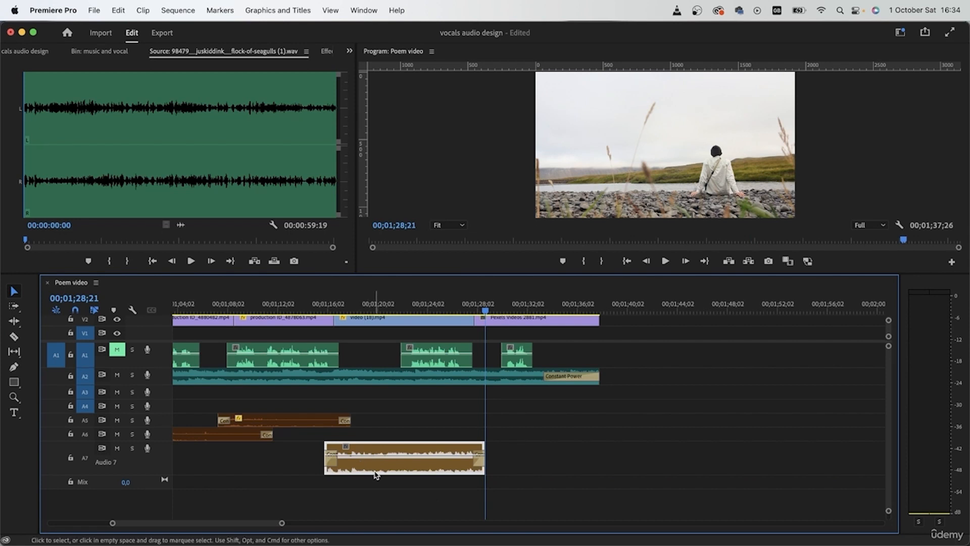
- Mark a section of the park ambience ending at 00:02:13:01, place it on new track A8 from 00;01;27;12 and apply default fades
click(27, 51)
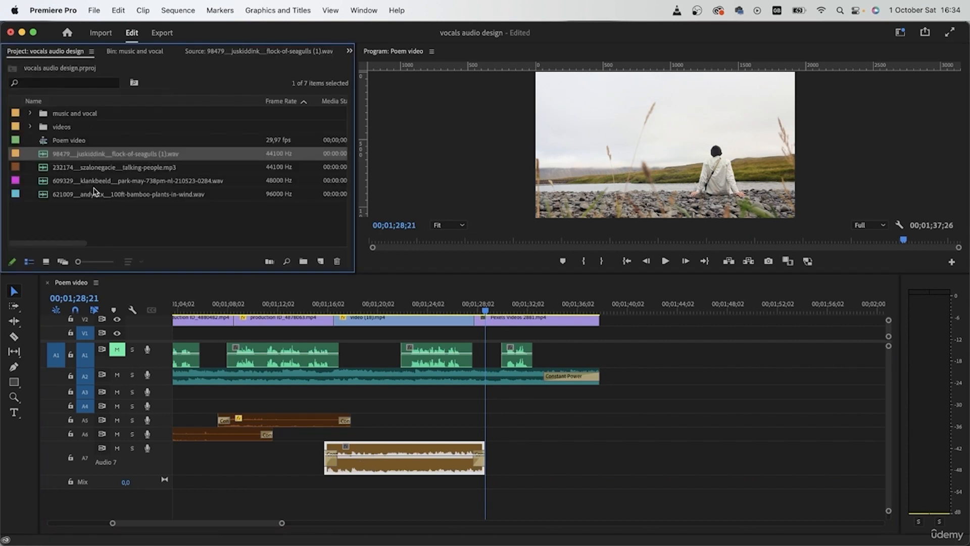
double_click(120, 185)
drag(193, 168, 161, 165)
key(i)
click(204, 186)
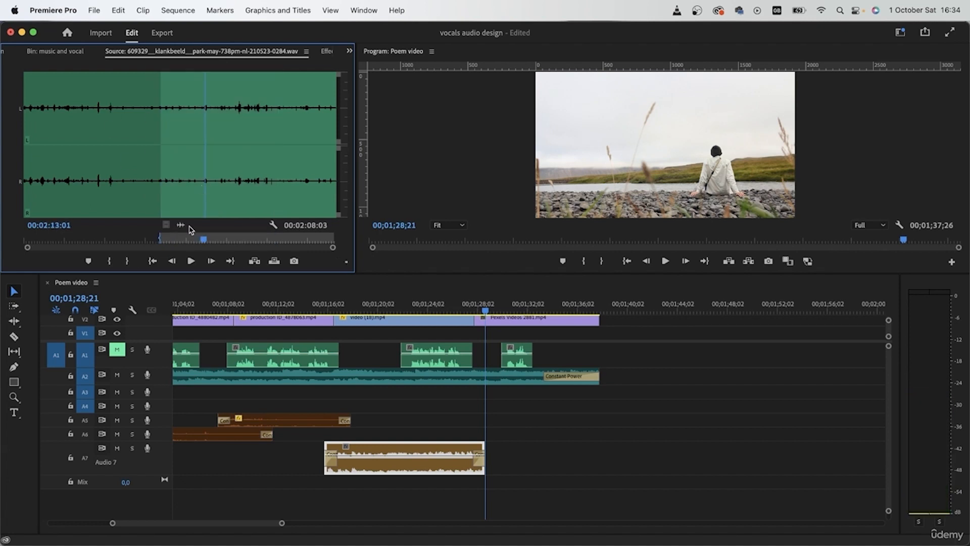
click(126, 262)
drag(297, 301, 497, 491)
key(super+shift+d)
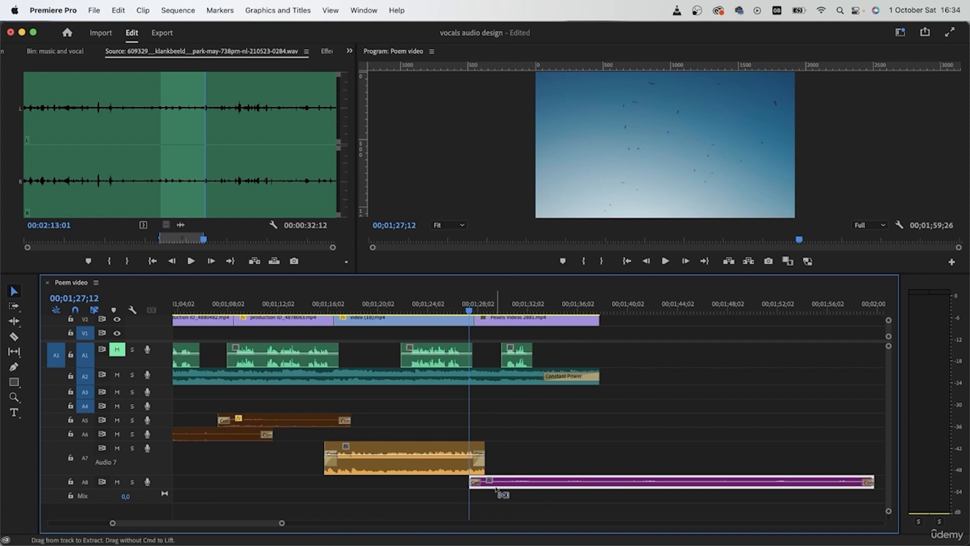
- Cut the park clip on A8 shortly before the video's end, delete the excess and fade out the kept part
key(c)
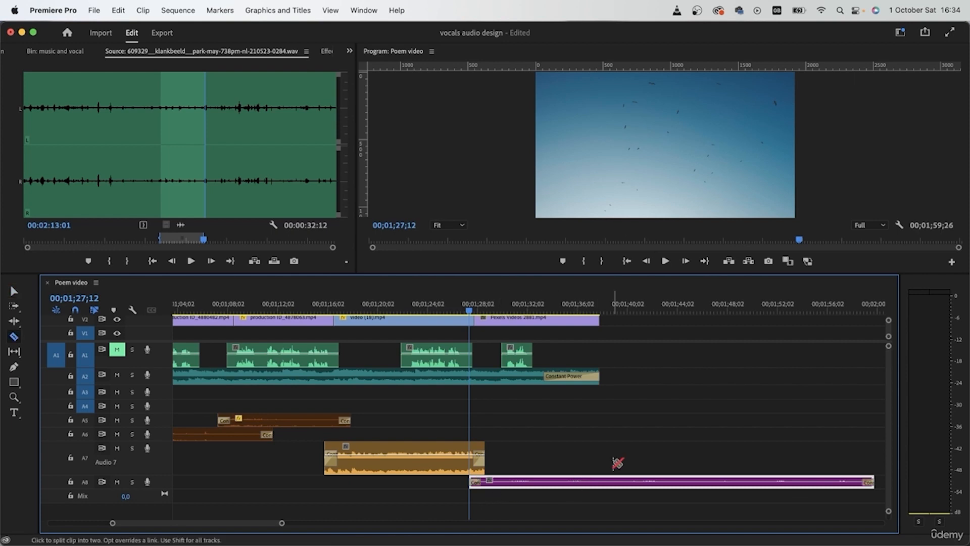
click(586, 481)
key(v)
click(627, 484)
key(Delete)
click(573, 486)
click(606, 493)
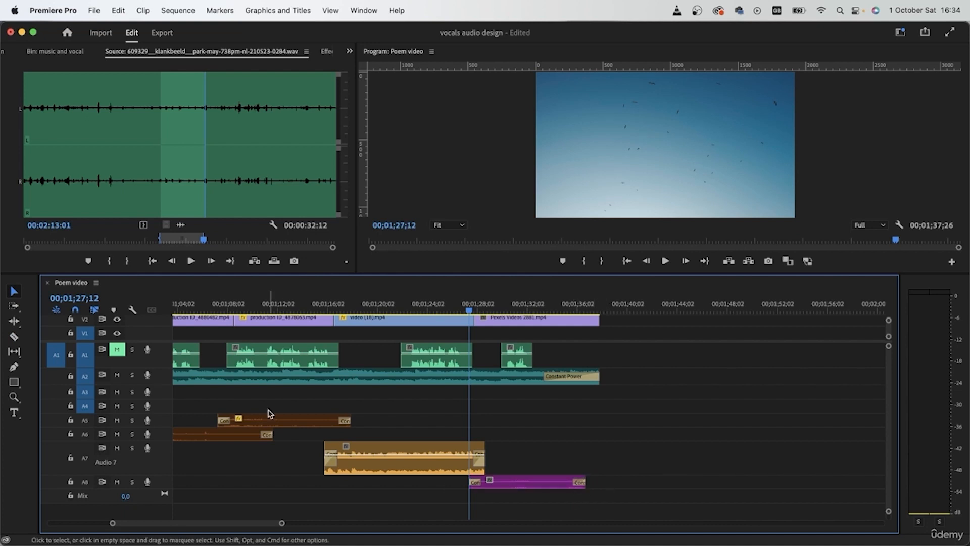
- Mark the bamboo-plants-in-wind sound in at 00:00:17:16, place it on new track A9 beneath the park clip and apply default fades
click(15, 53)
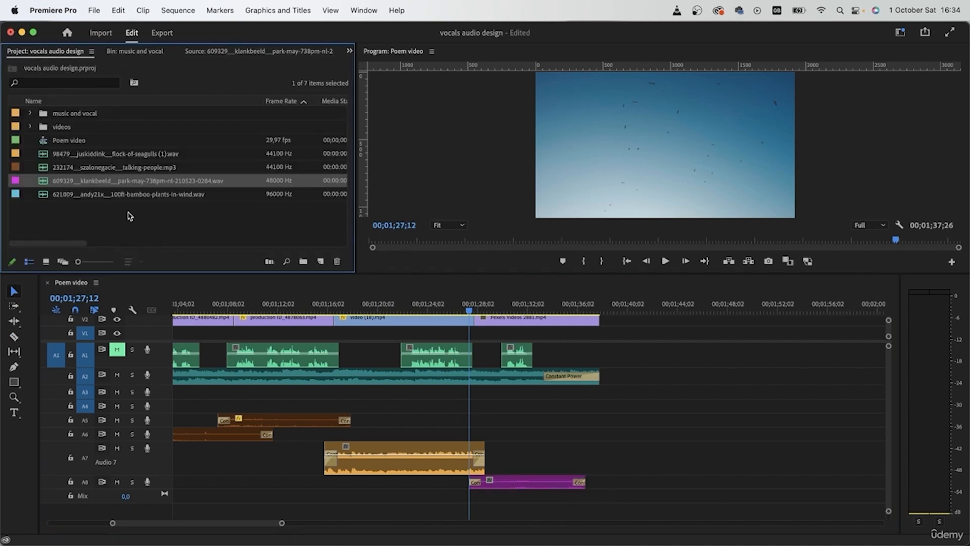
double_click(43, 197)
drag(208, 184, 292, 200)
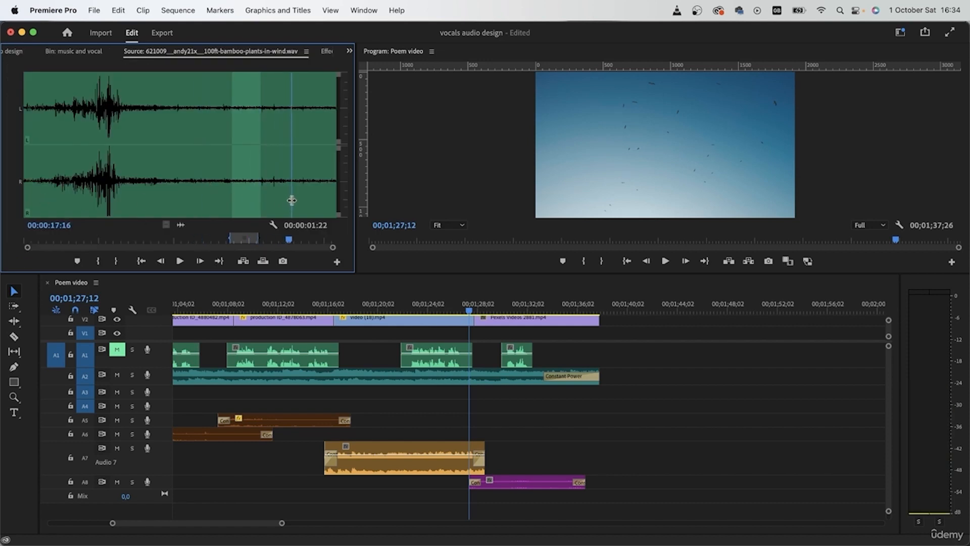
click(99, 262)
drag(333, 366, 470, 499)
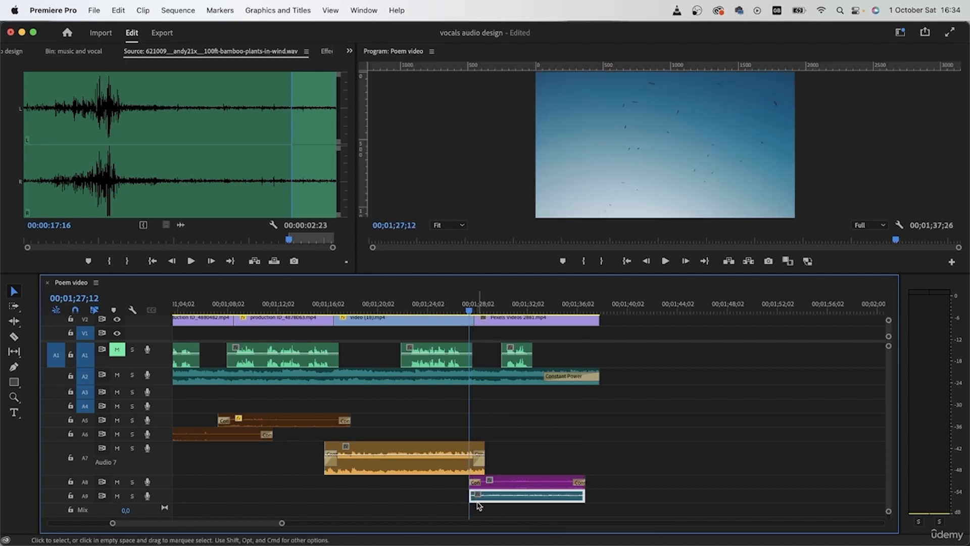
key(super+d)
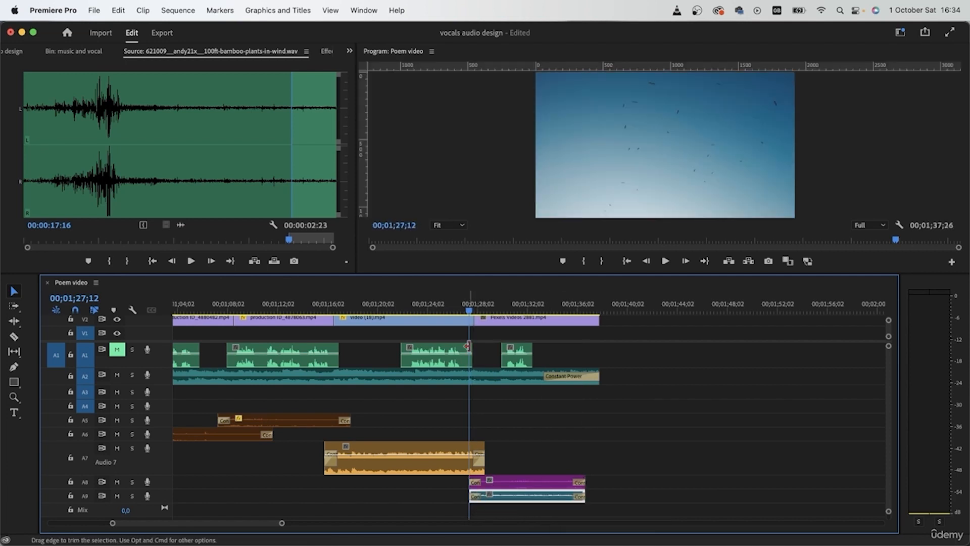
- Play the transition into the last shot and lengthen the fade-out of the seagulls clip on A7
key(space)
click(707, 513)
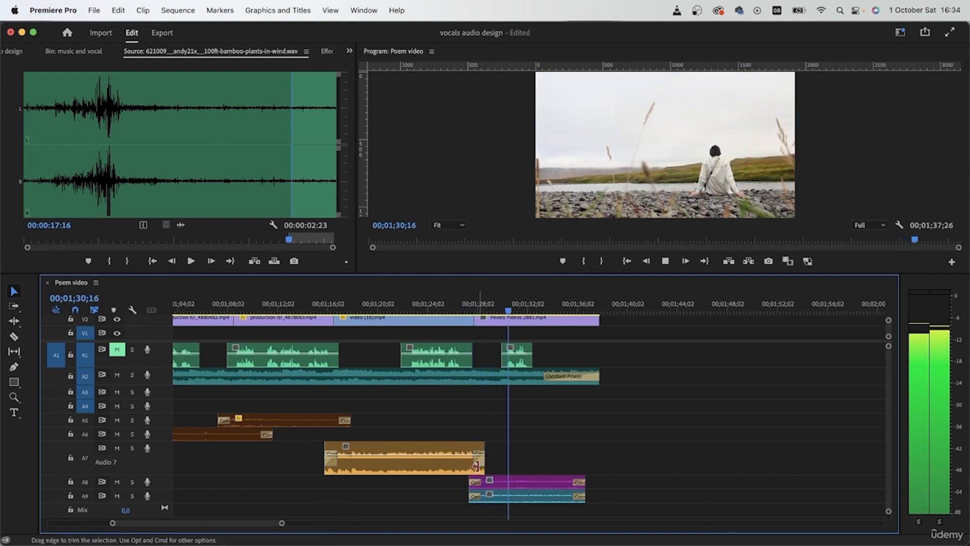
key(space)
click(465, 309)
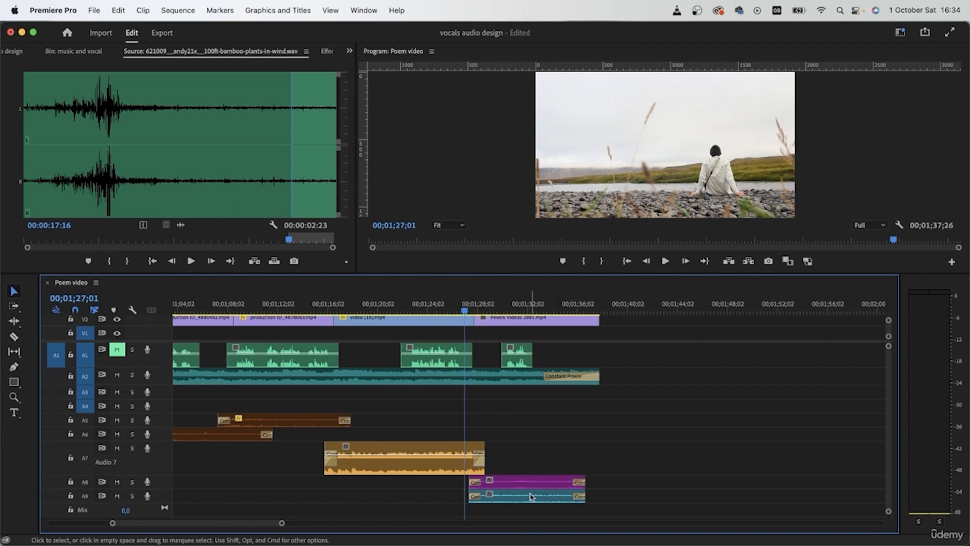
drag(474, 466, 459, 461)
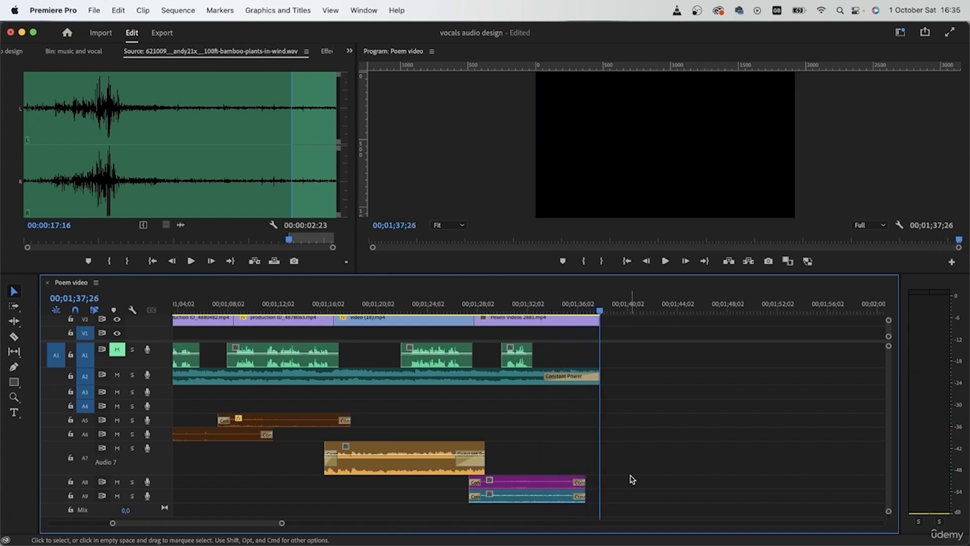
- Shrink track A7, return the playhead to the sequence start and unmute the vocal track A1
scroll(633, 479, down, 10)
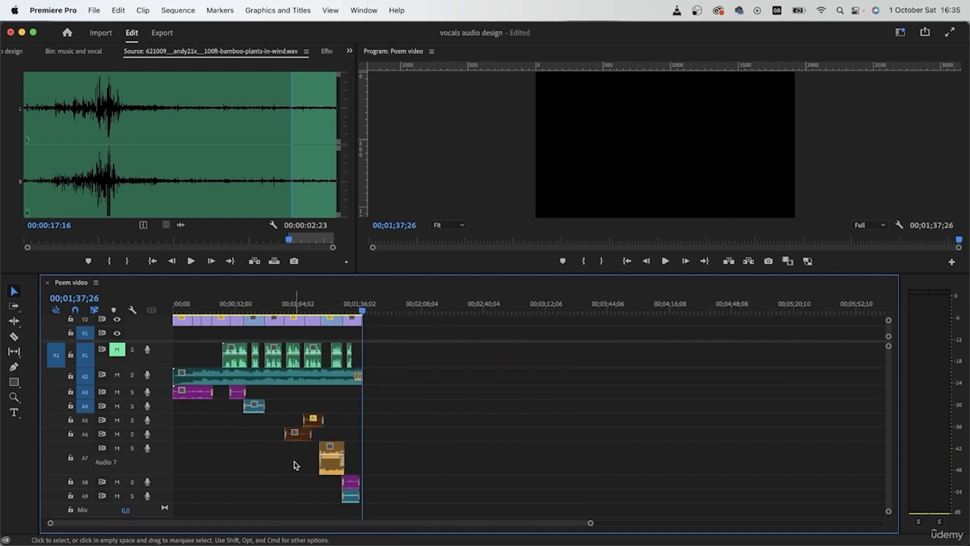
drag(165, 475, 171, 308)
click(115, 349)
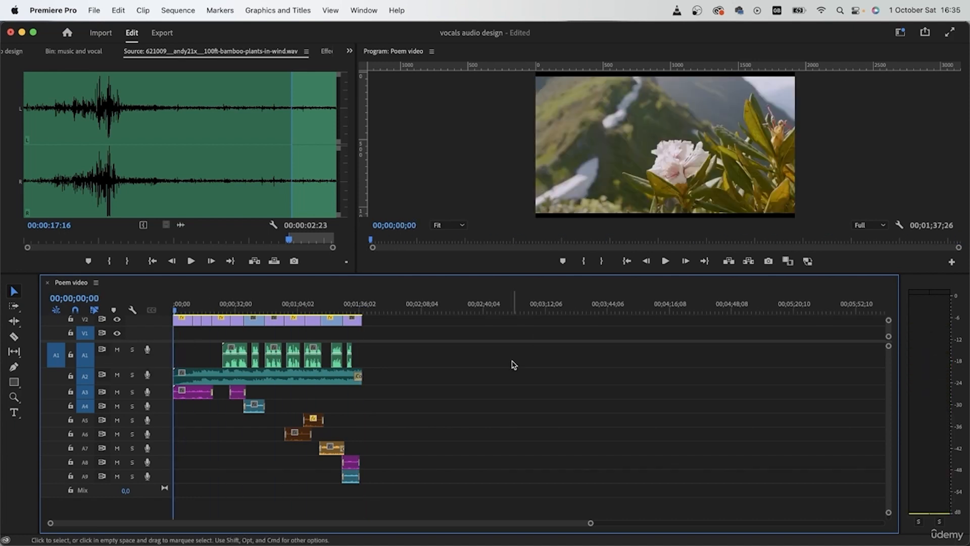
scroll(360, 321, up, 1)
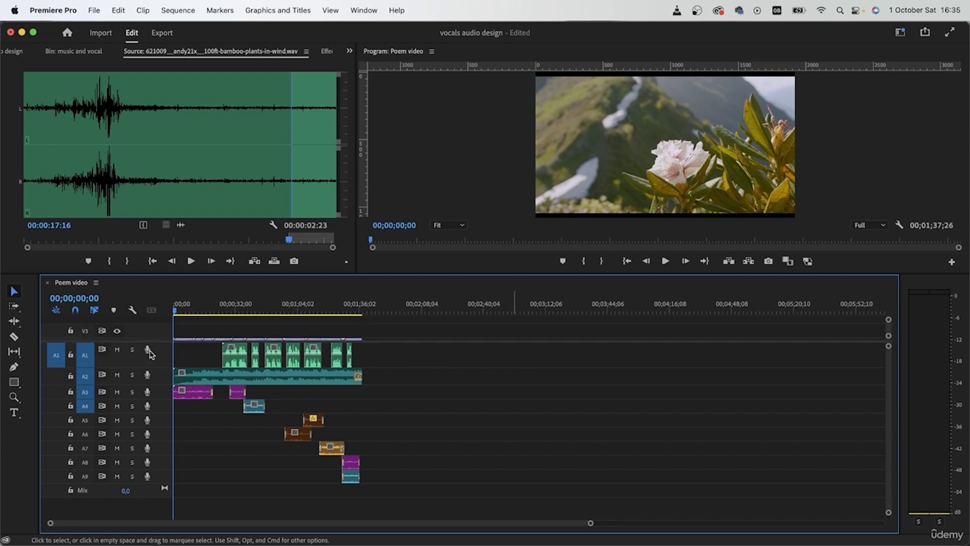
drag(149, 341, 147, 371)
scroll(201, 339, down, 2)
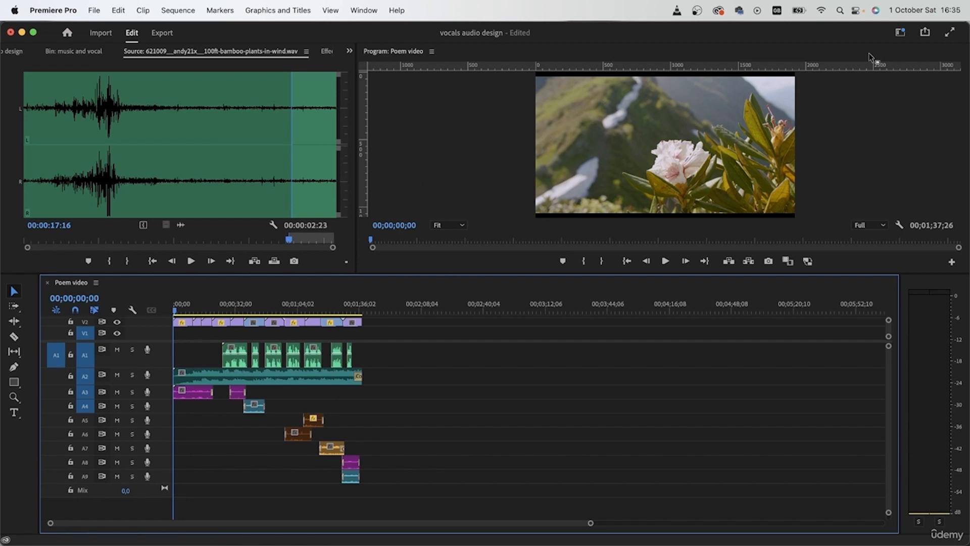
- Switch to the workspace that shows the Audio Track Mixer and target audio tracks A5 to A9
click(903, 32)
click(808, 176)
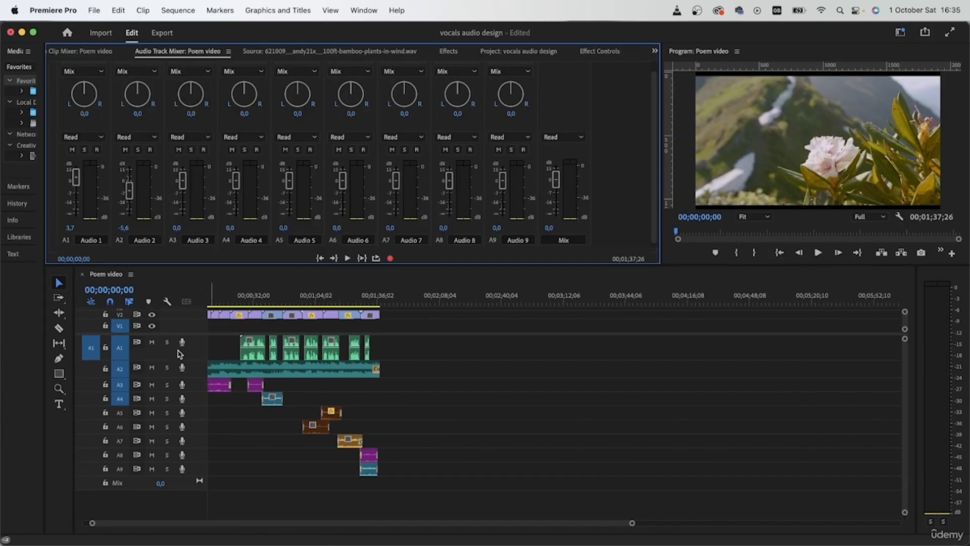
shift+click(120, 414)
drag(403, 314, 222, 332)
click(492, 424)
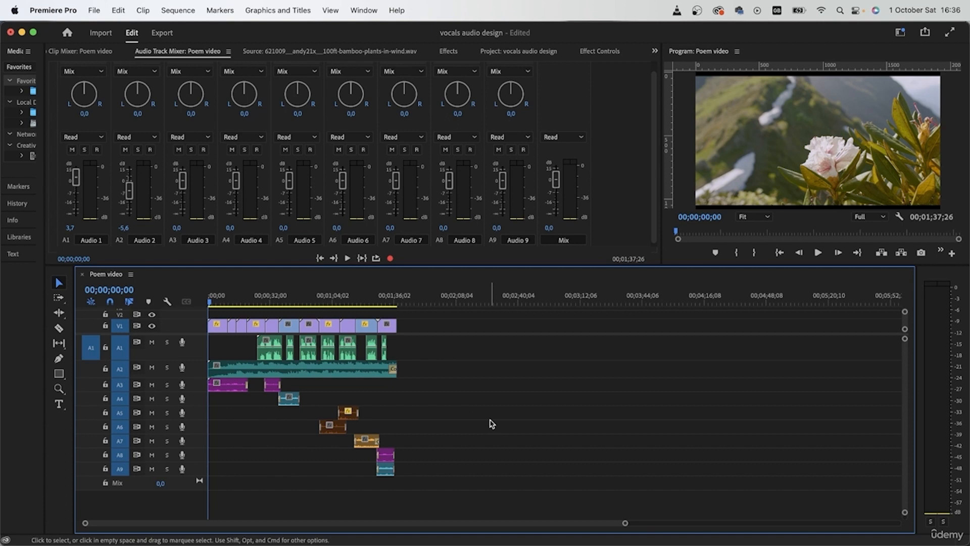
- Play the sequence opening to check the balance between the music on A2 and the park ambience on A3
key(space)
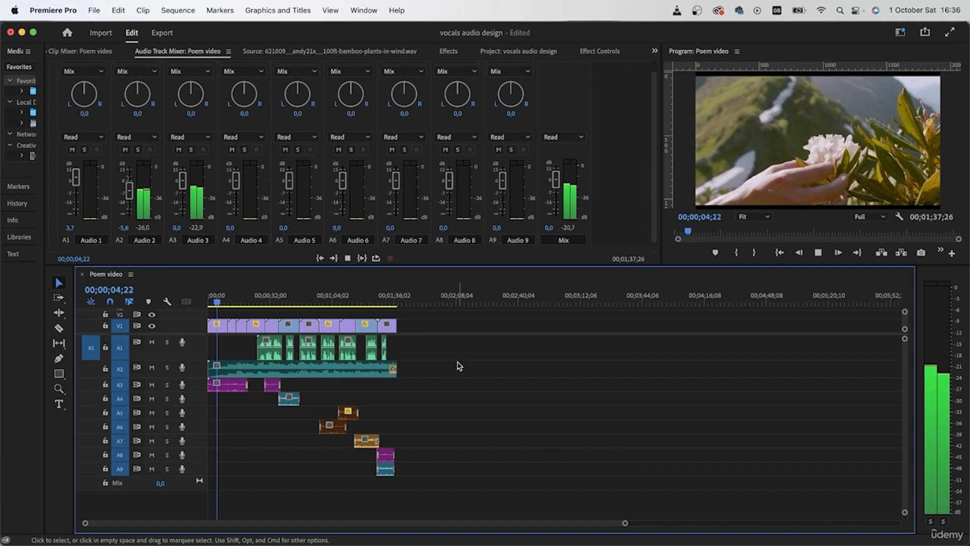
scroll(246, 371, up, 5)
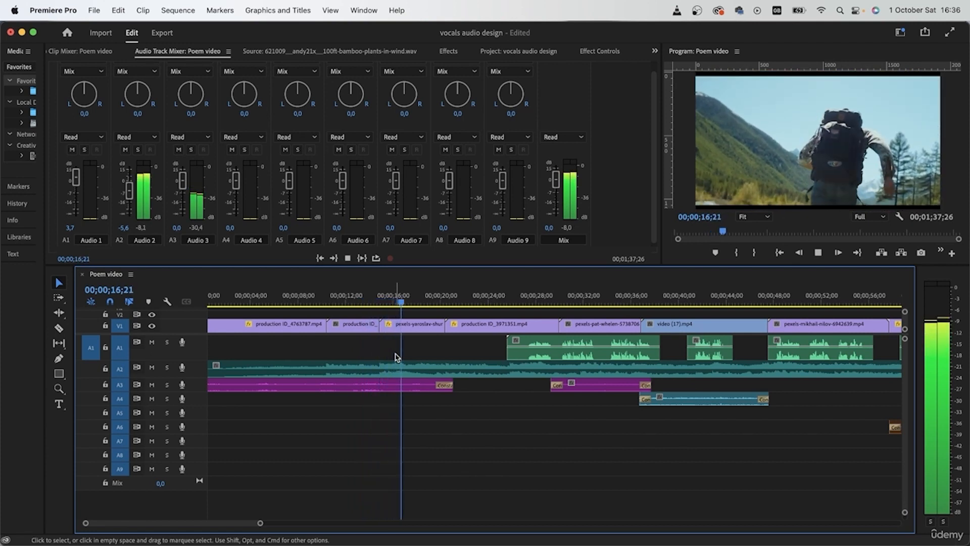
key(space)
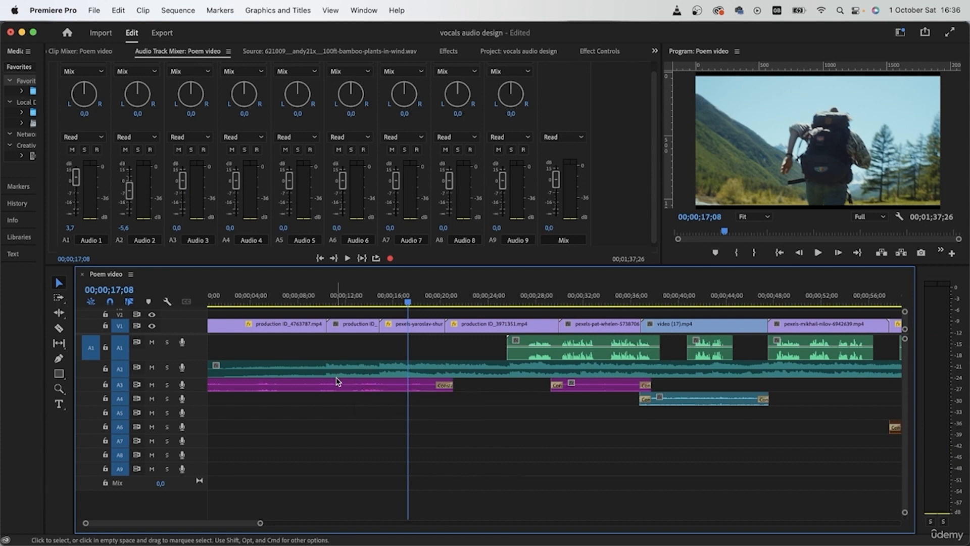
click(393, 368)
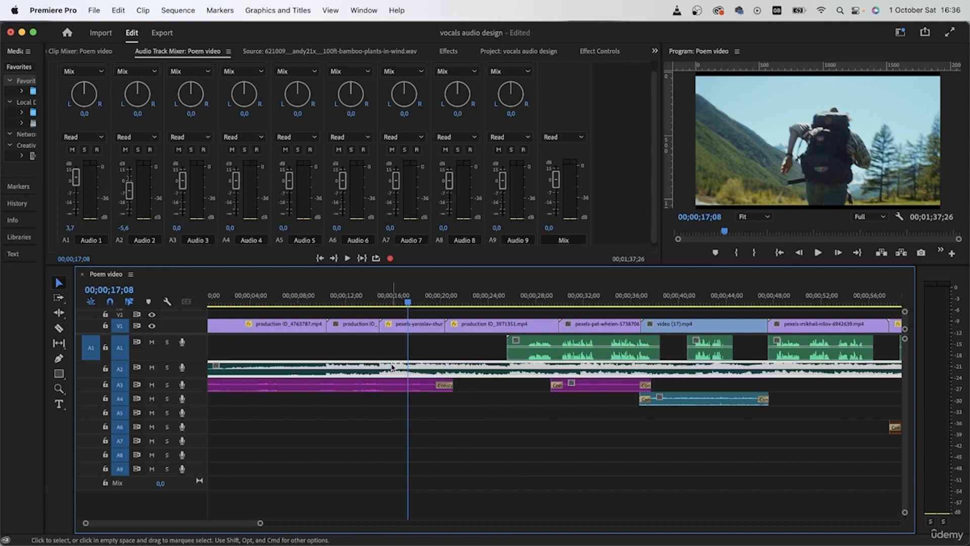
click(372, 391)
click(596, 452)
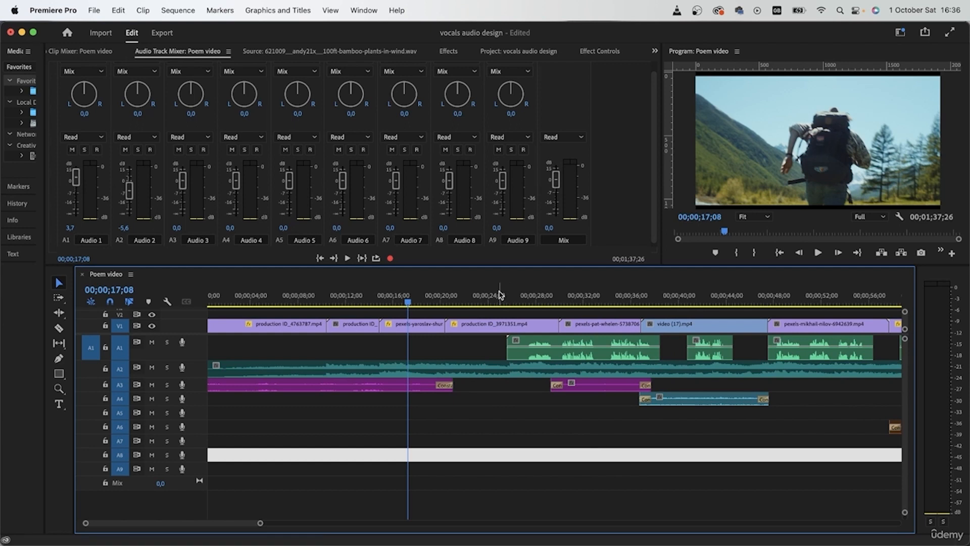
- Play from the first vocal clip at 00;00;25;12 and across the park-to-wind transition to check the levels of A1 to A4
click(505, 298)
scroll(604, 475, right, 3)
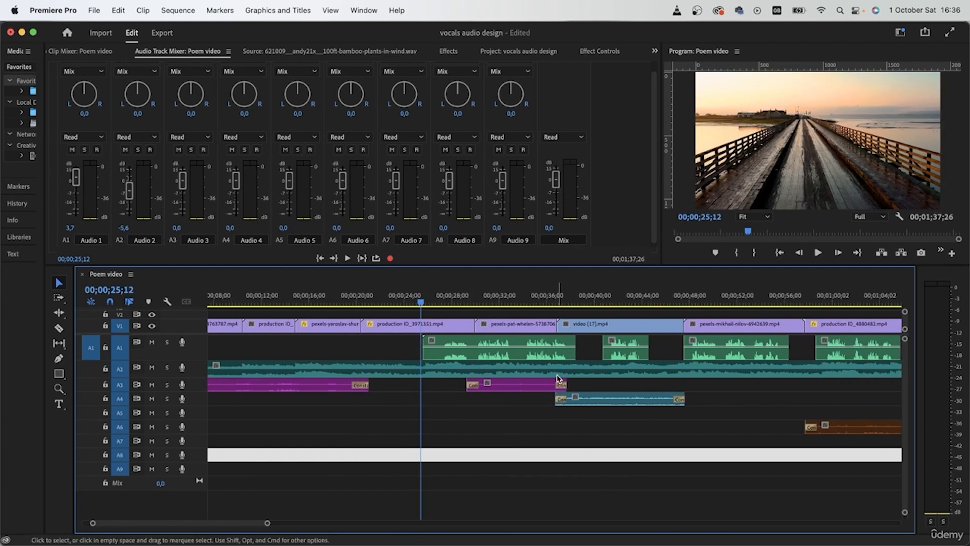
click(526, 386)
click(596, 398)
scroll(635, 454, right, 3)
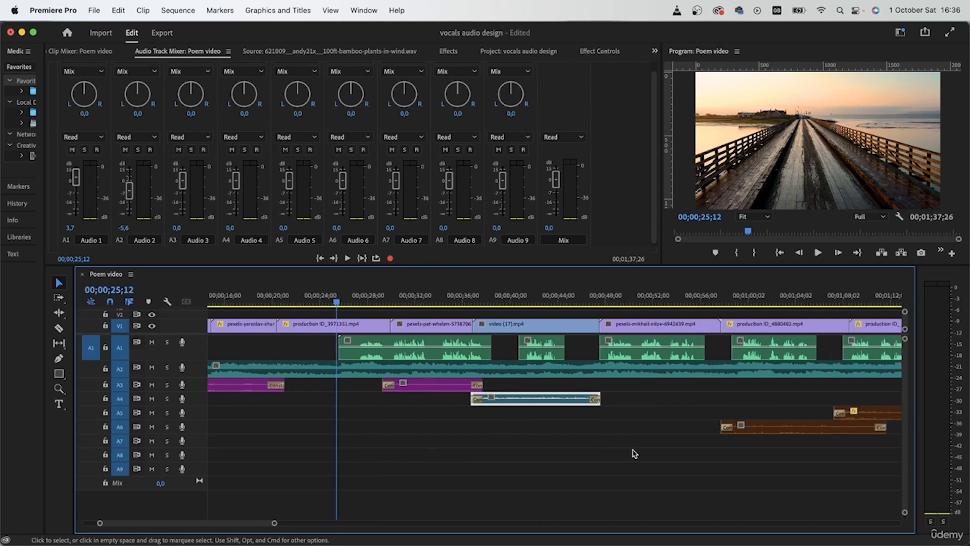
key(space)
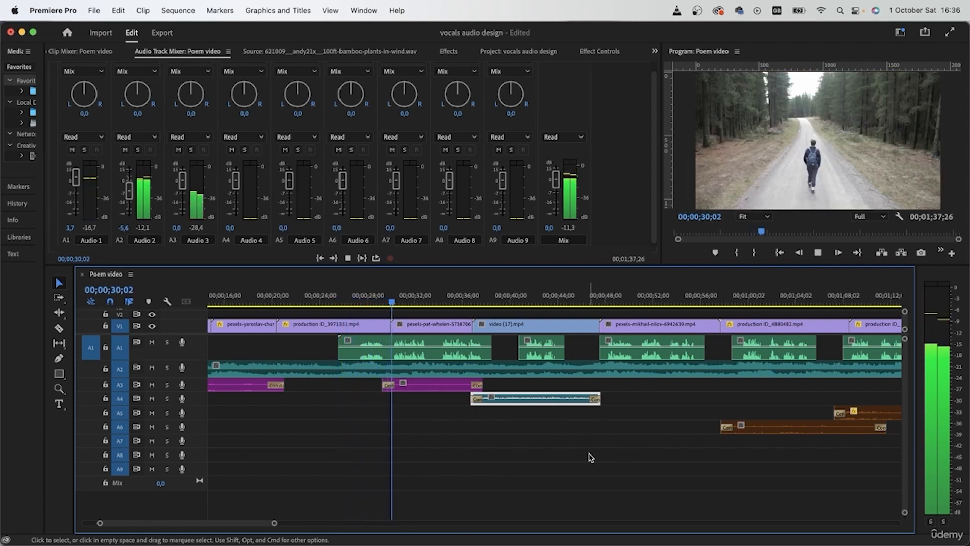
click(584, 468)
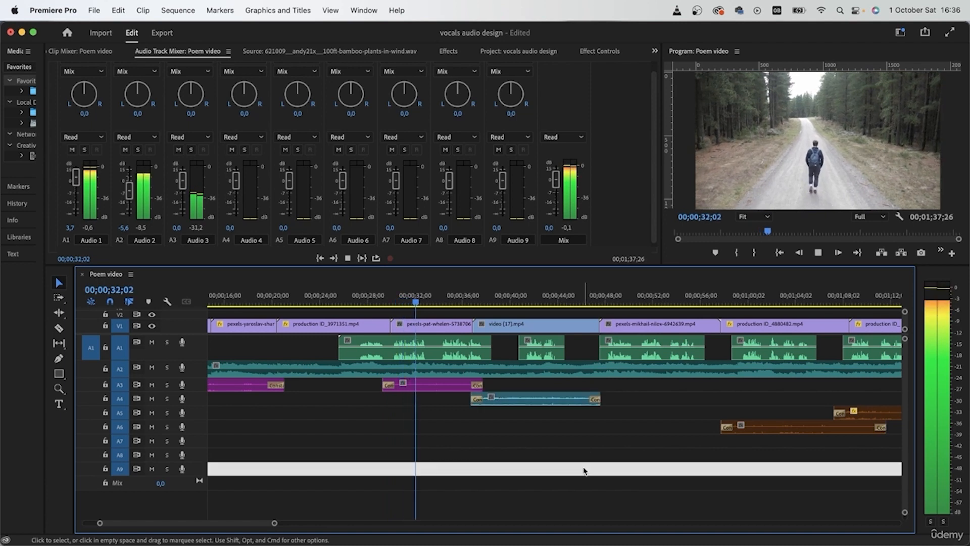
click(469, 295)
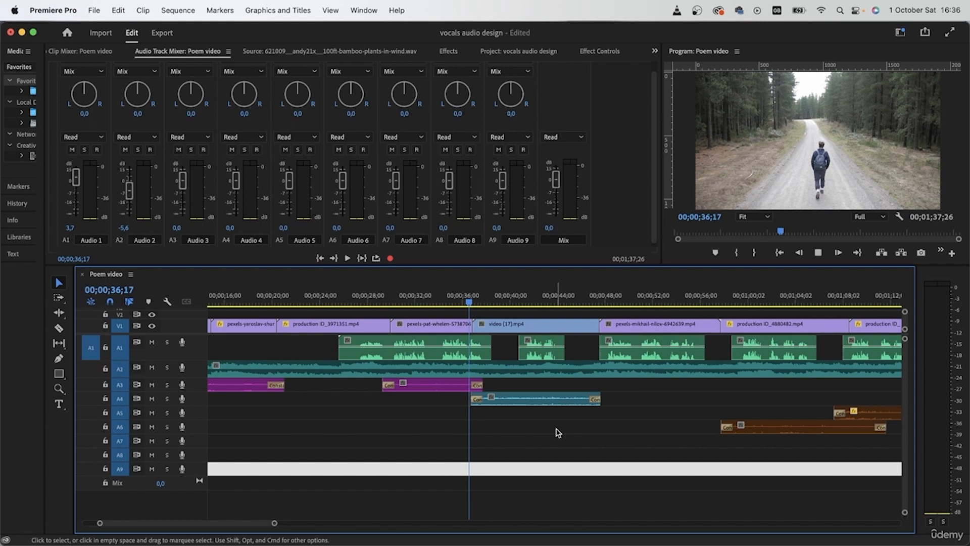
key(space)
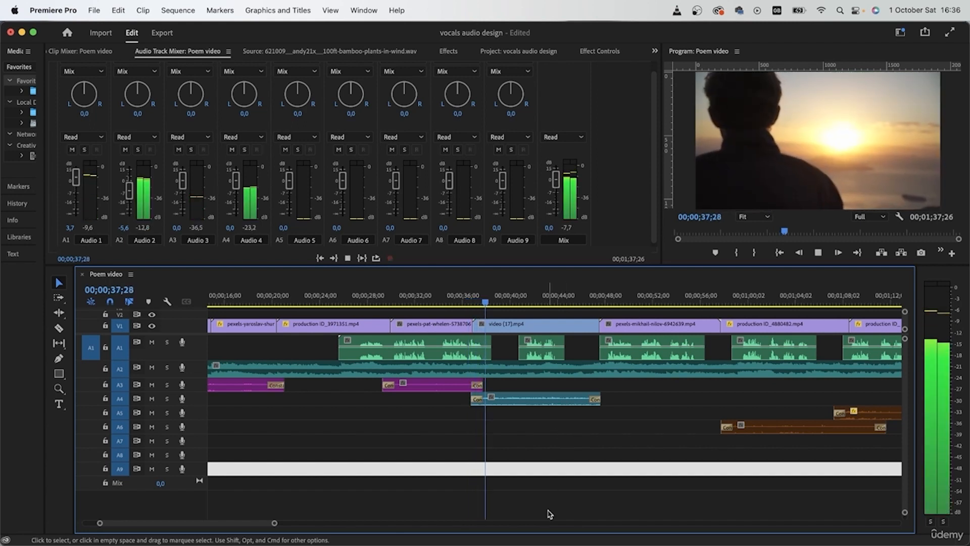
- Play the second vocal clip from 00;00;41;16 and raise the Audio 1 track volume to 5,1 dB
click(529, 297)
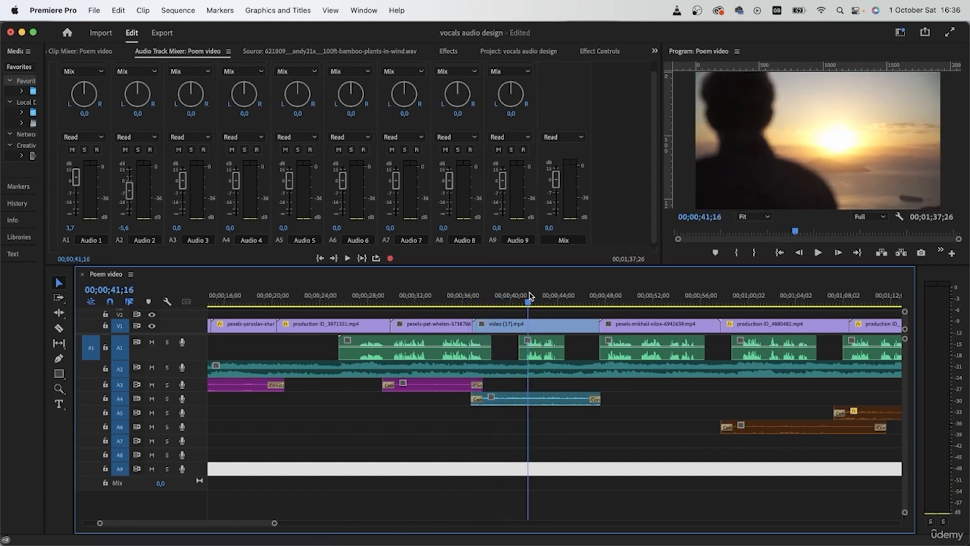
key(space)
key(space)
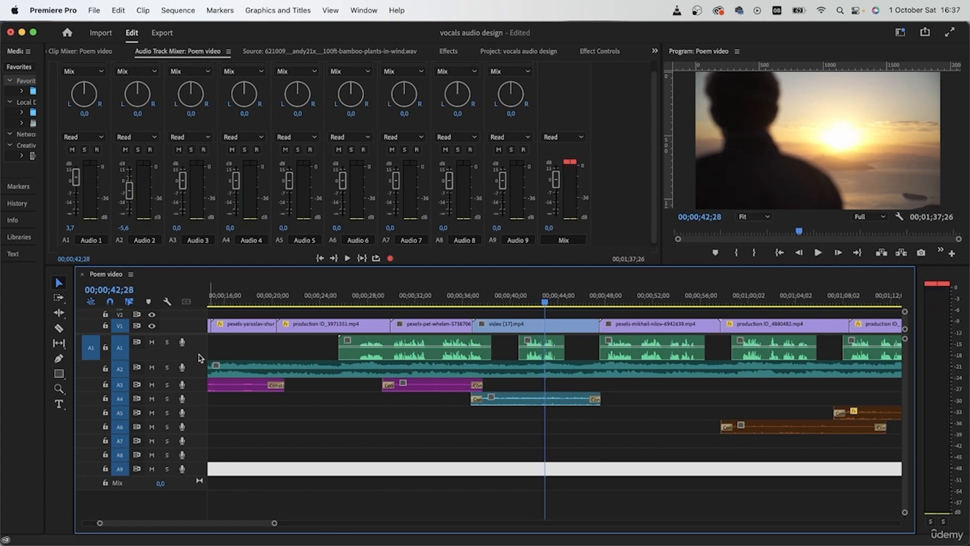
drag(77, 178, 77, 180)
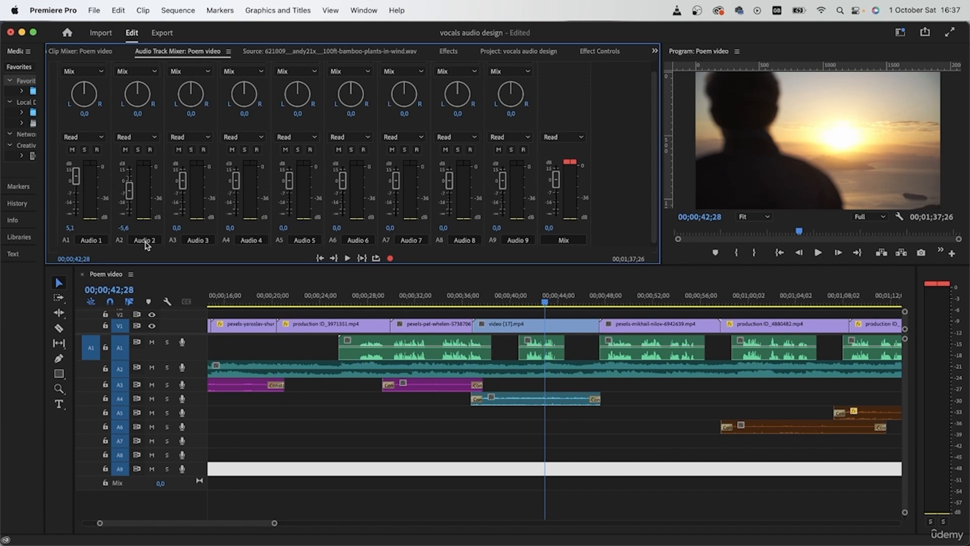
- Play the second park ambience on A3 under the first vocal clip and raise the Audio 3 track volume to 3,0 dB
click(369, 299)
key(space)
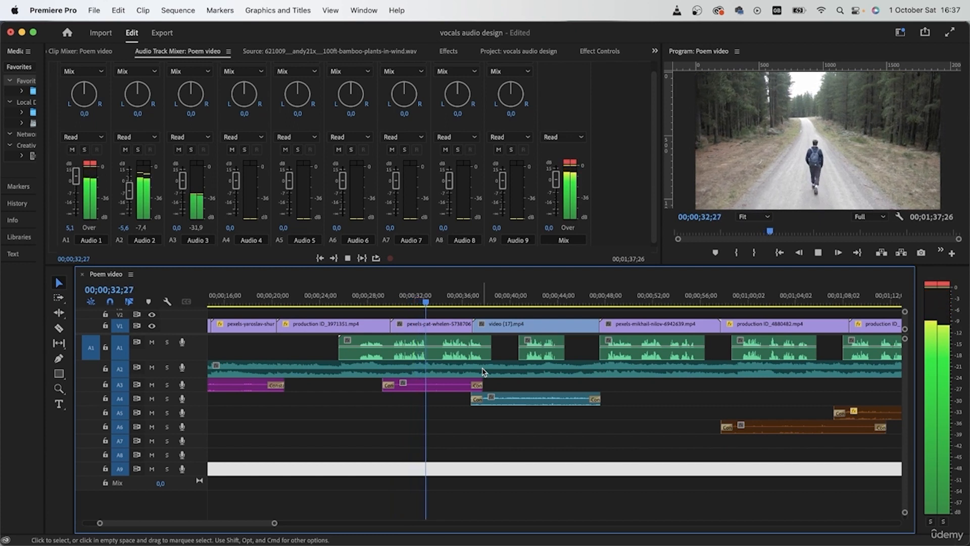
click(437, 389)
key(space)
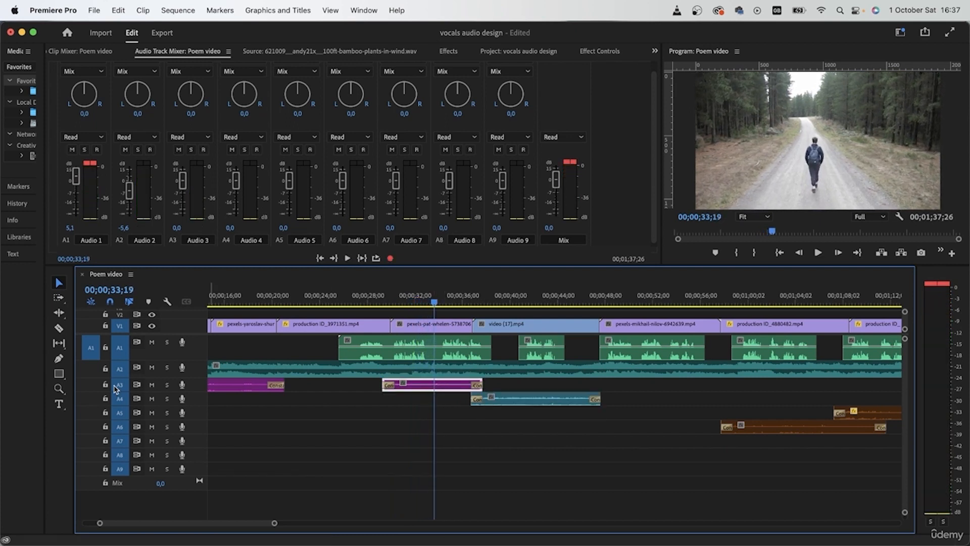
click(180, 187)
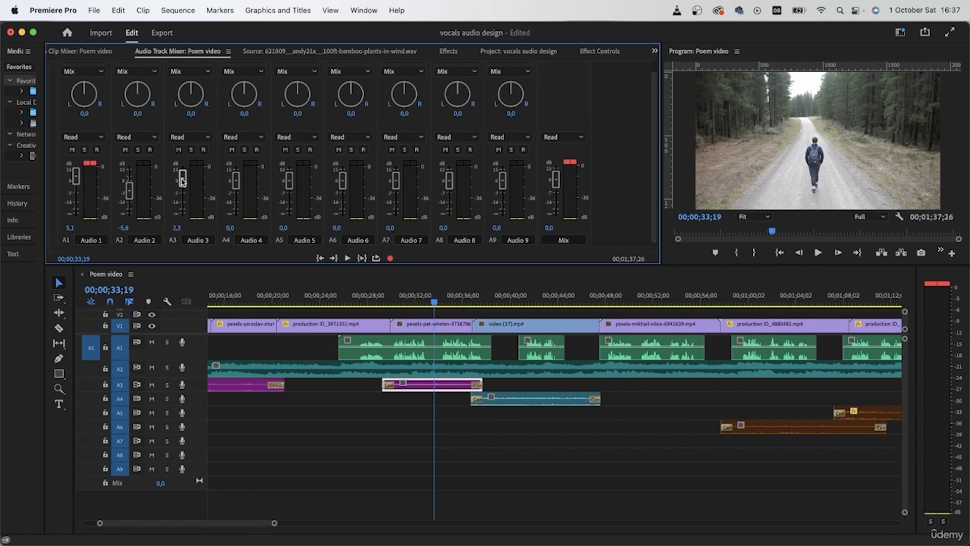
click(405, 303)
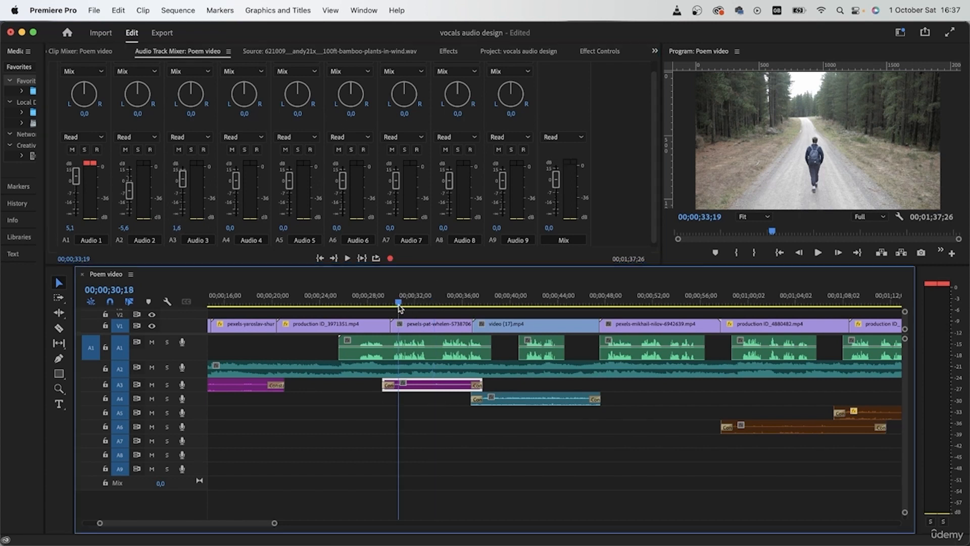
key(space)
click(526, 399)
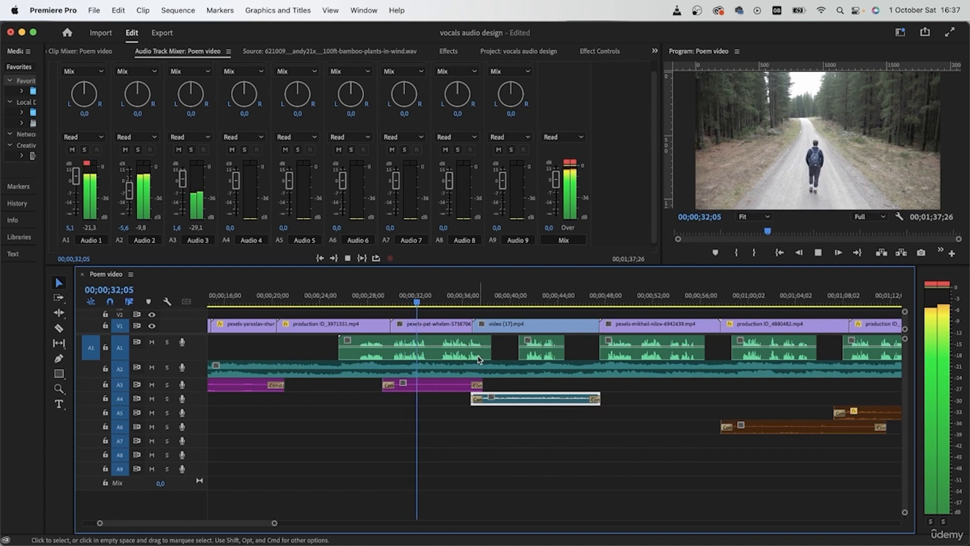
click(184, 186)
drag(184, 186, 185, 182)
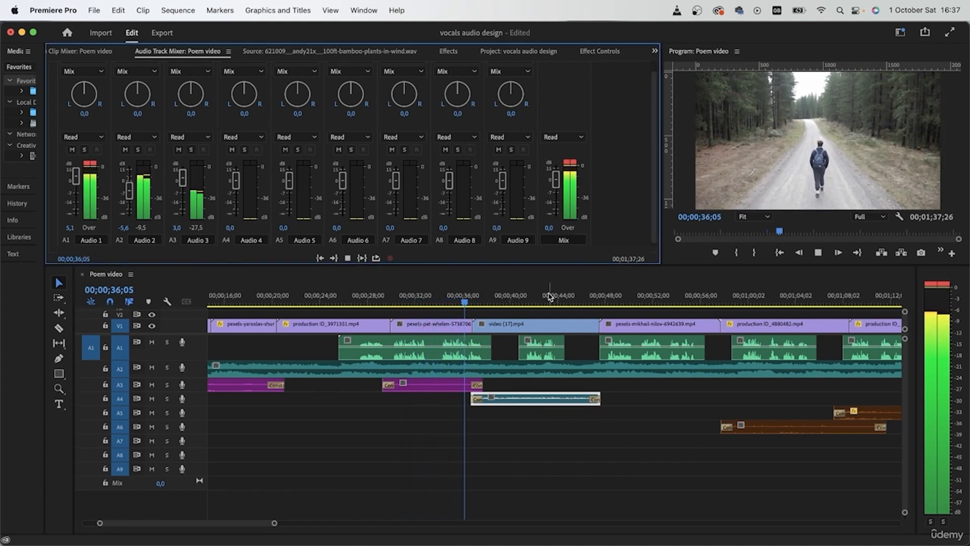
- Play the wind ambience on A4, then from 00;00;49;10 into the A6 ambience to check the track levels
click(533, 399)
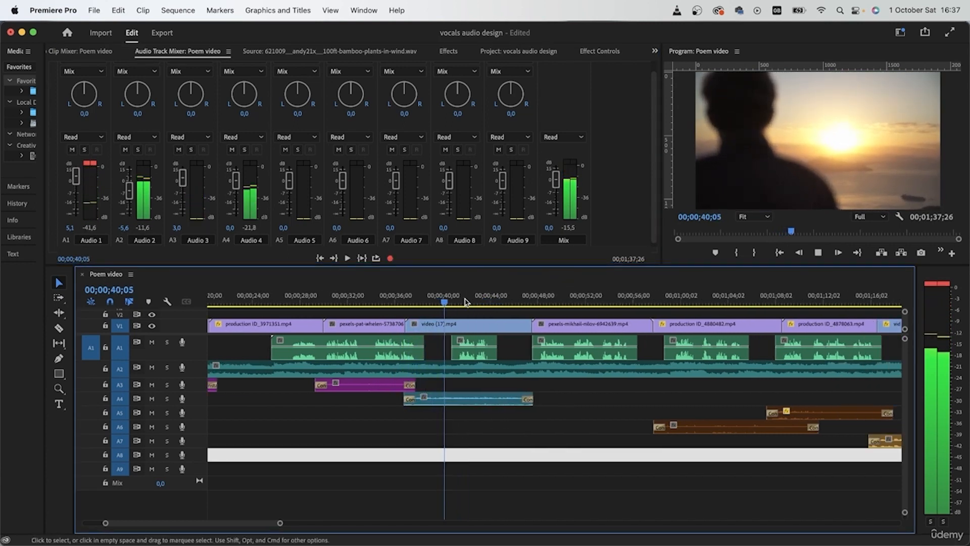
key(space)
key(space)
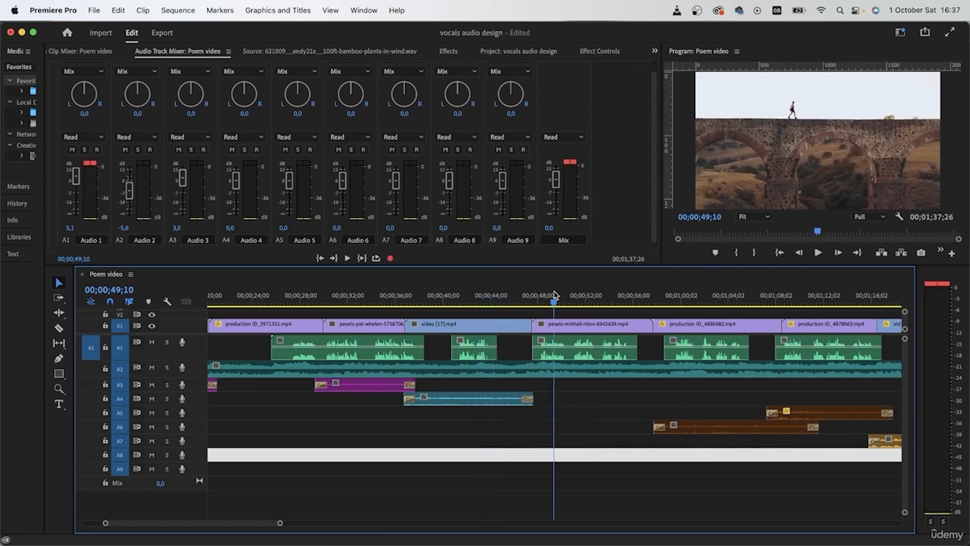
scroll(647, 400, right, 5)
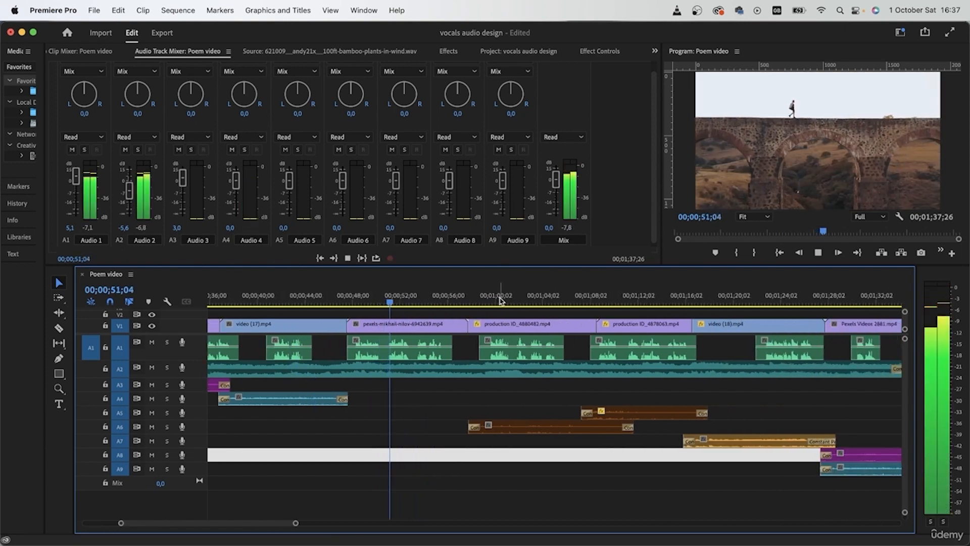
key(space)
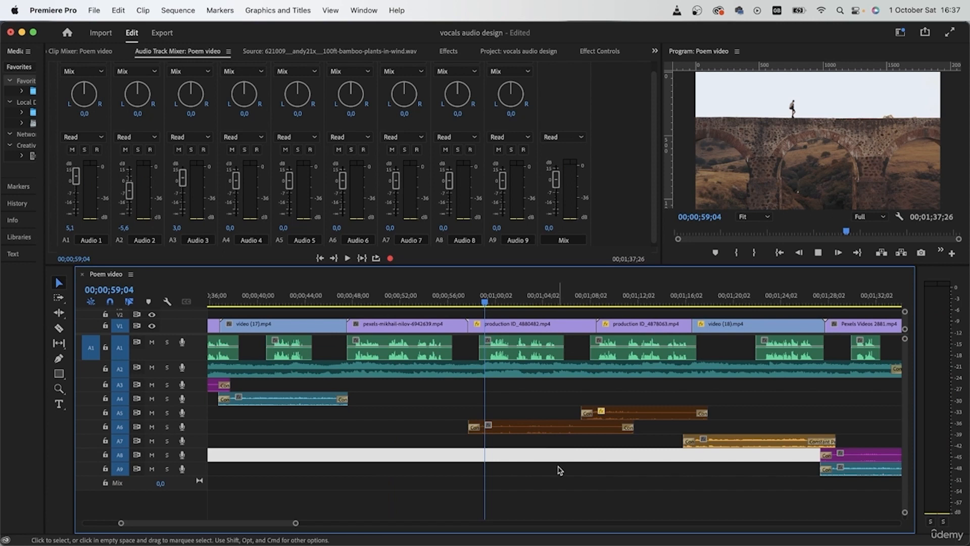
key(space)
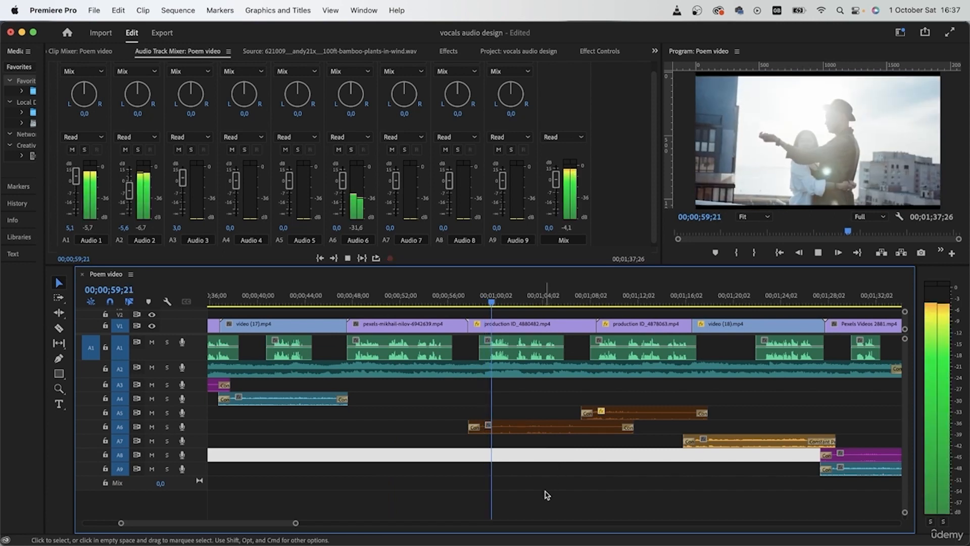
scroll(553, 483, right, 4)
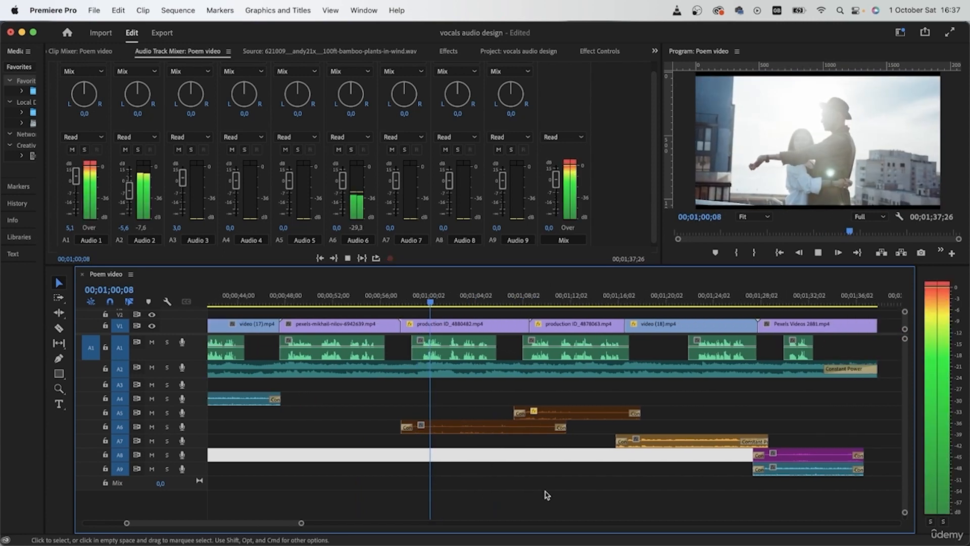
- Replay the A6 ambience from 00;00;59;00 and set the Audio 6 track volume to 3,7 dB
click(472, 427)
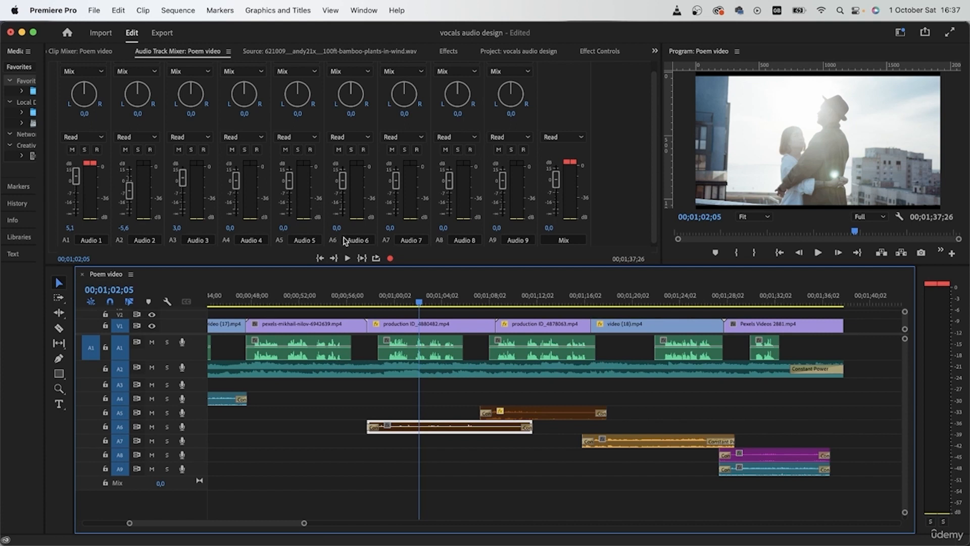
drag(342, 186, 344, 182)
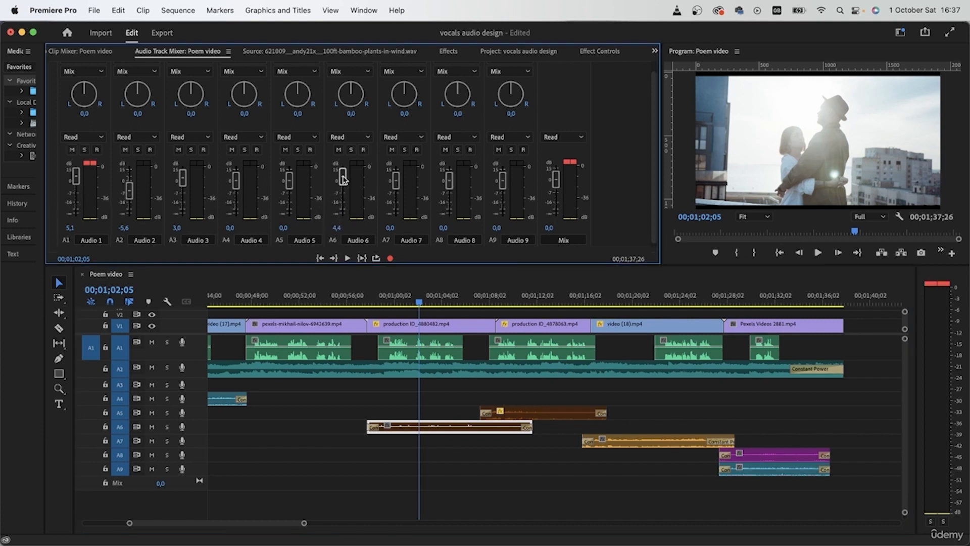
click(384, 297)
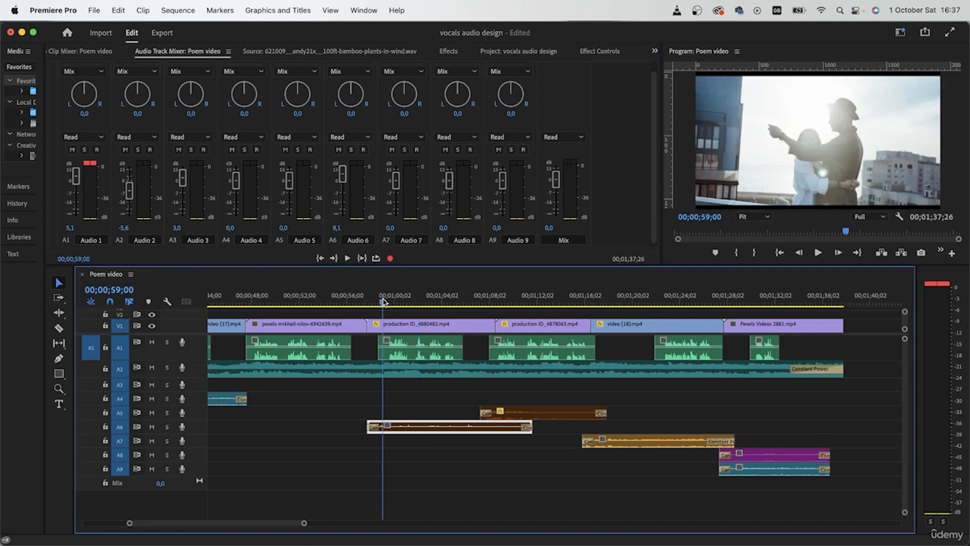
key(space)
drag(341, 173, 343, 180)
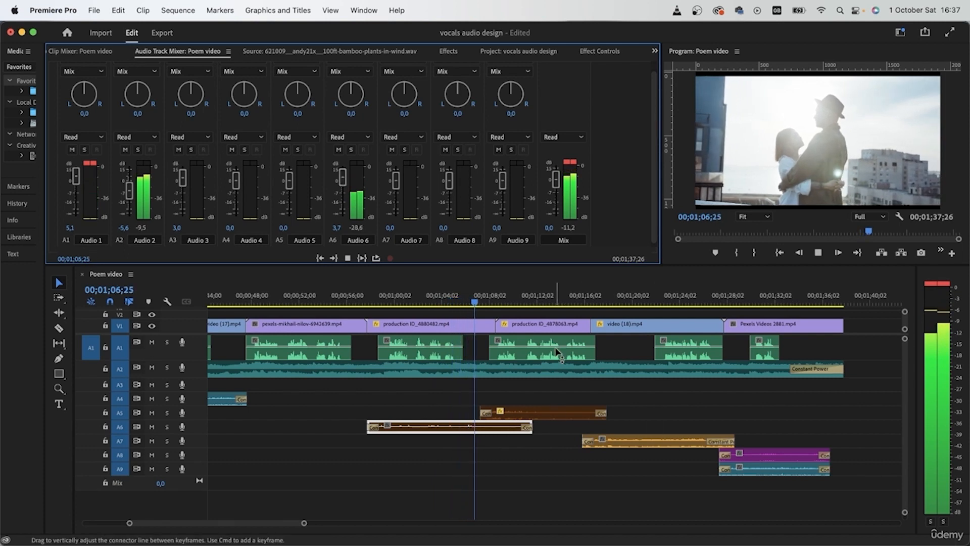
- During playback, lower the Audio 5 track volume to -2,9 dB and the Audio 7 track volume to -4,5 dB
click(546, 415)
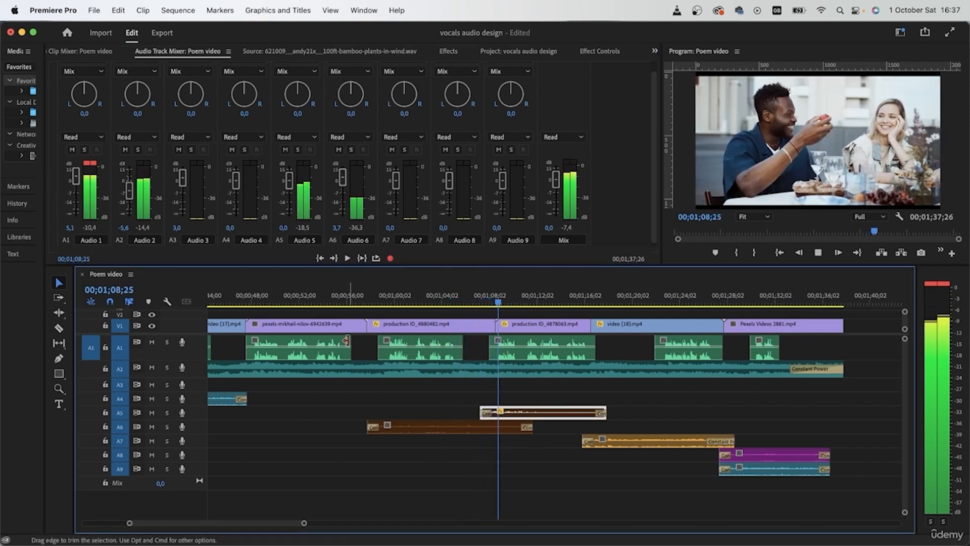
drag(289, 182, 289, 188)
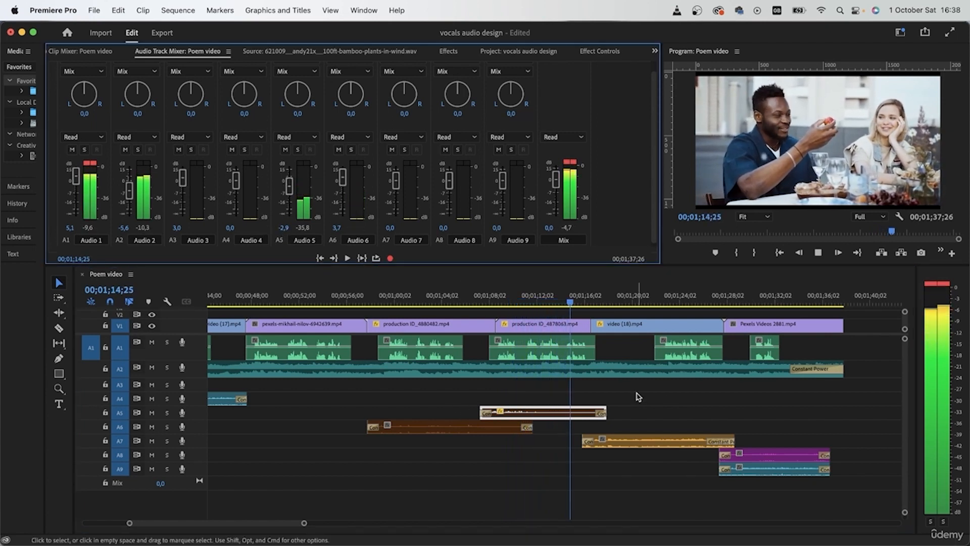
click(647, 447)
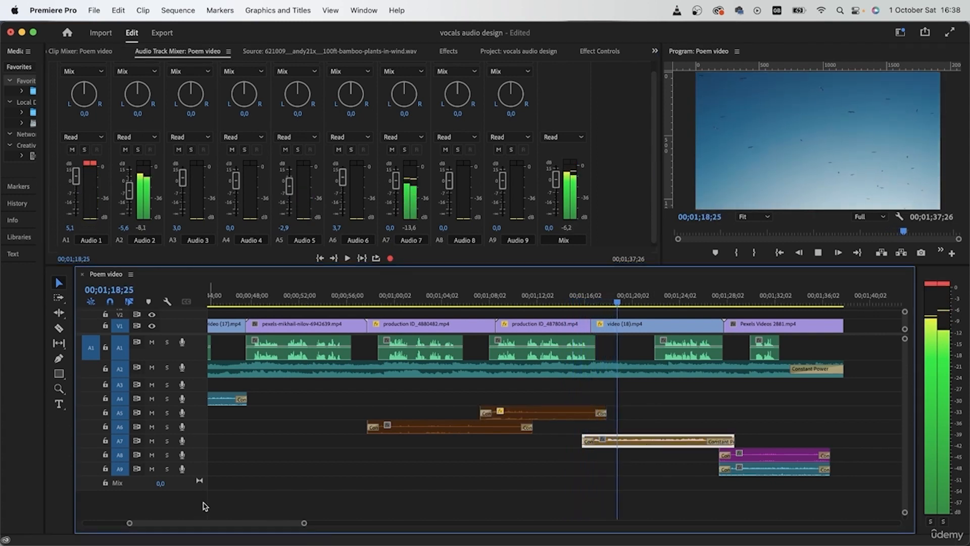
click(665, 300)
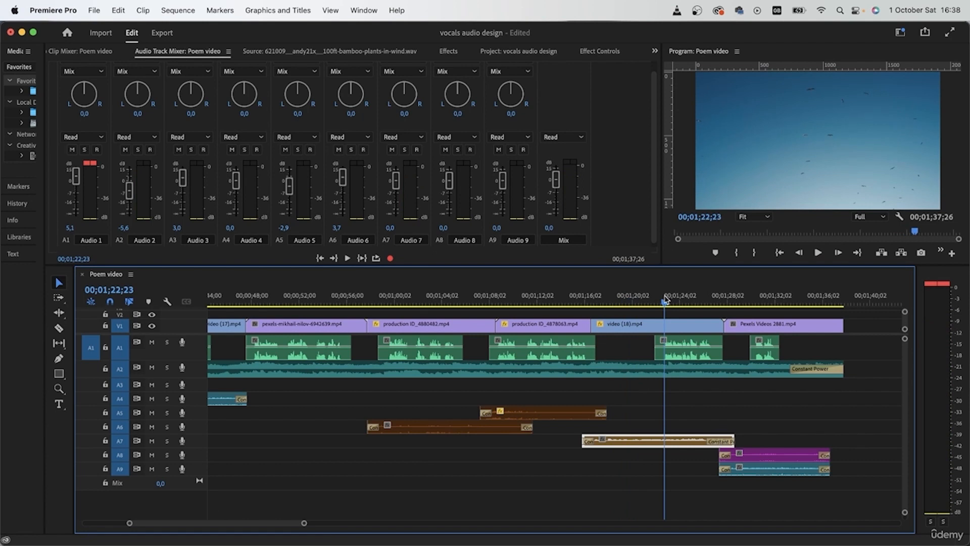
key(space)
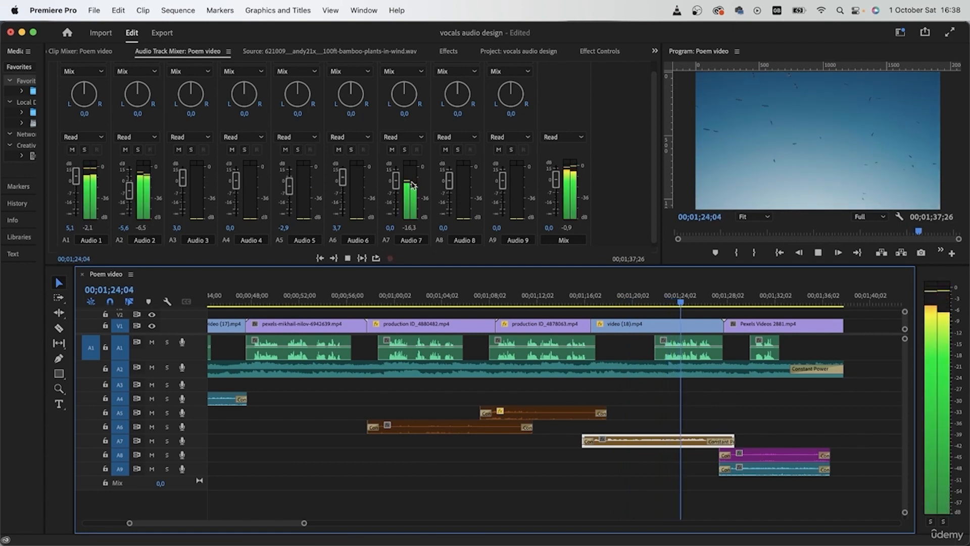
drag(397, 181, 399, 192)
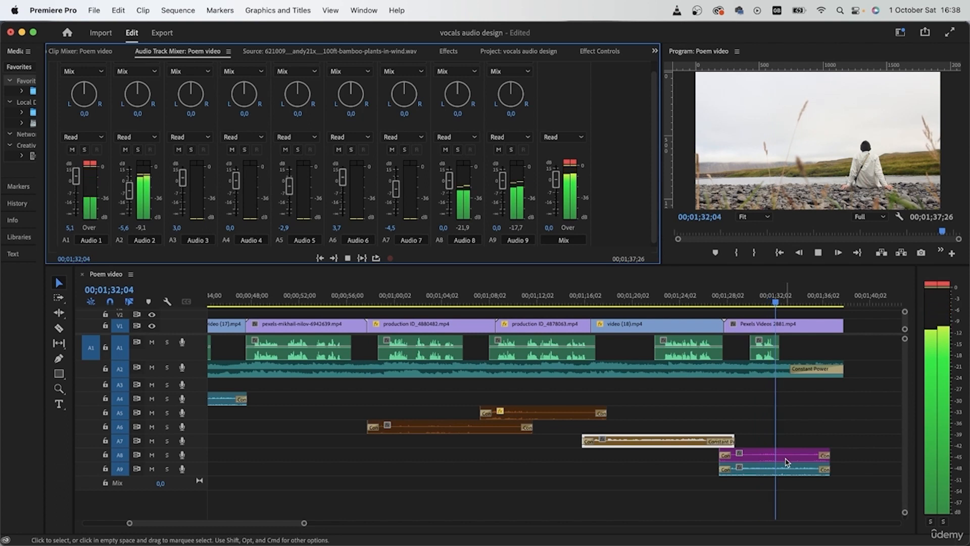
- Listen to the closing section with the park and wind ambiences on A8 and A9 to check their levels
click(793, 470)
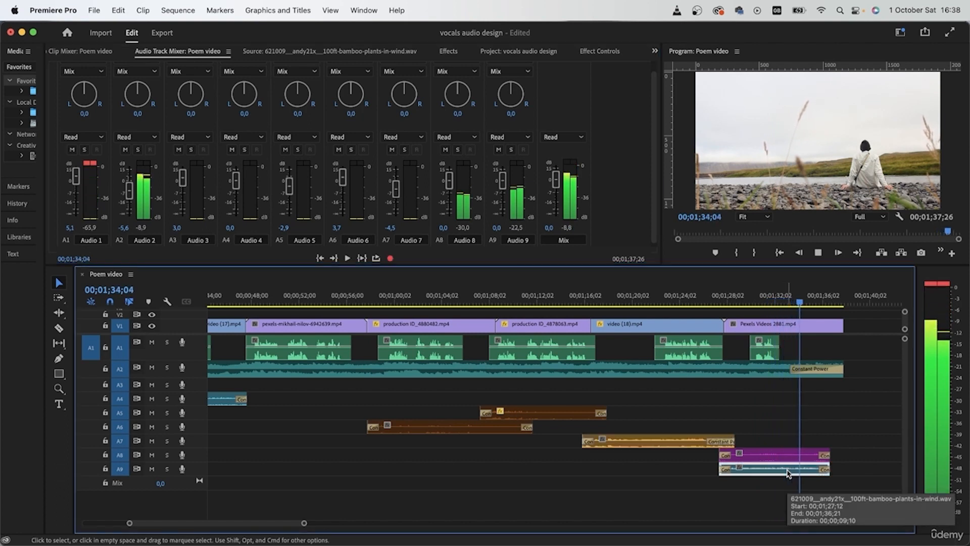
click(865, 424)
key(space)
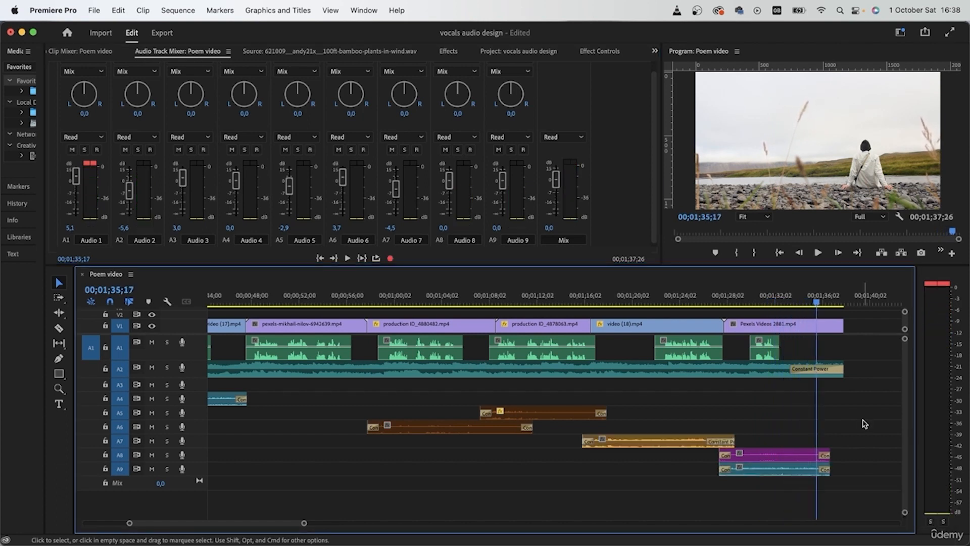
- Play from 00;01;24;02 and check the audio mixer levels in OBS, returning to Premiere Pro to stop playback
scroll(769, 461, down, 5)
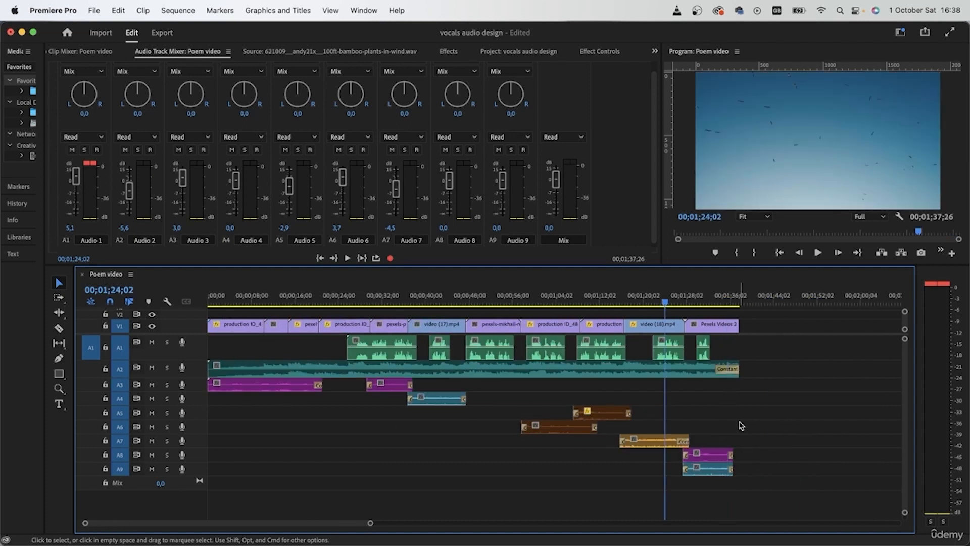
key(space)
key(super+Tab)
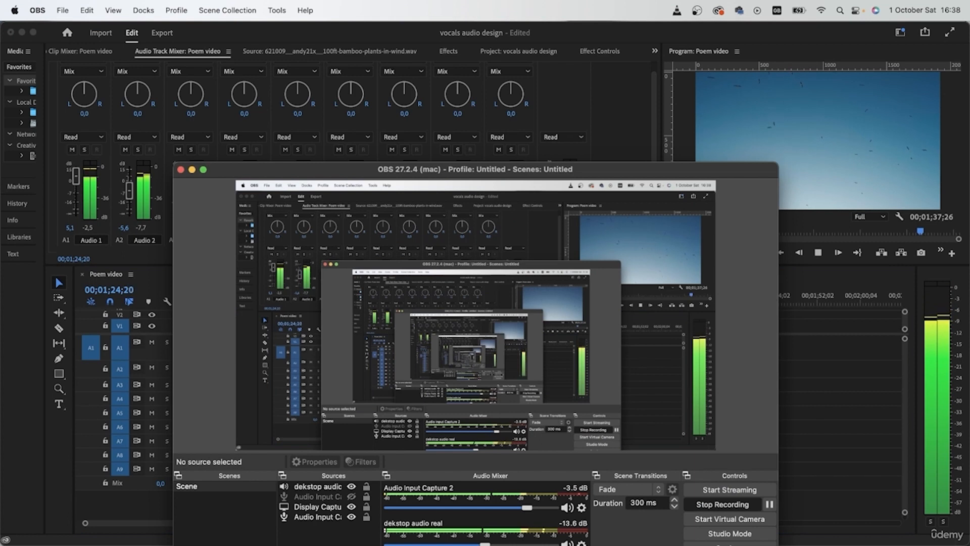
click(812, 435)
key(space)
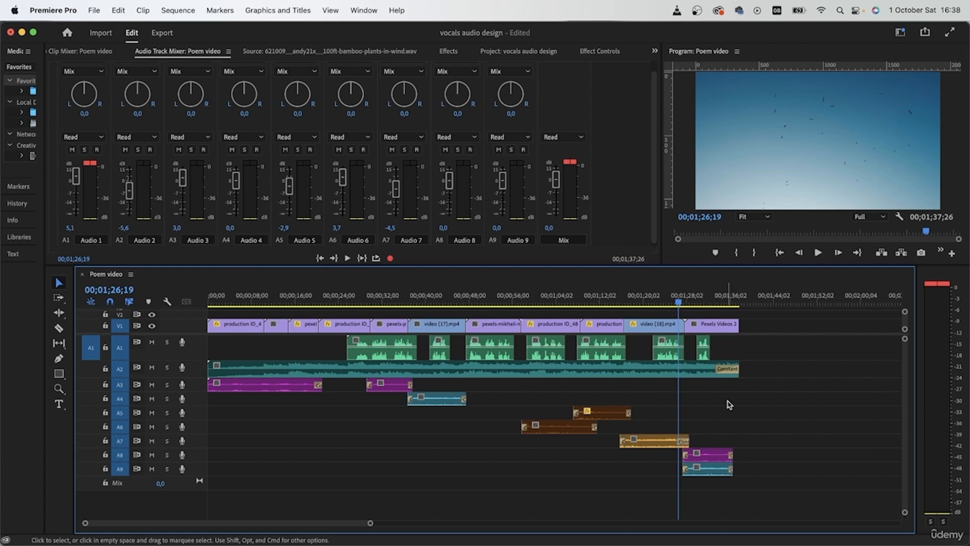
- Play from 00;01;26;19 through the last vocal clip to hear how the ambiences on A8 and A9 sit
scroll(672, 472, right, 3)
scroll(670, 448, up, 5)
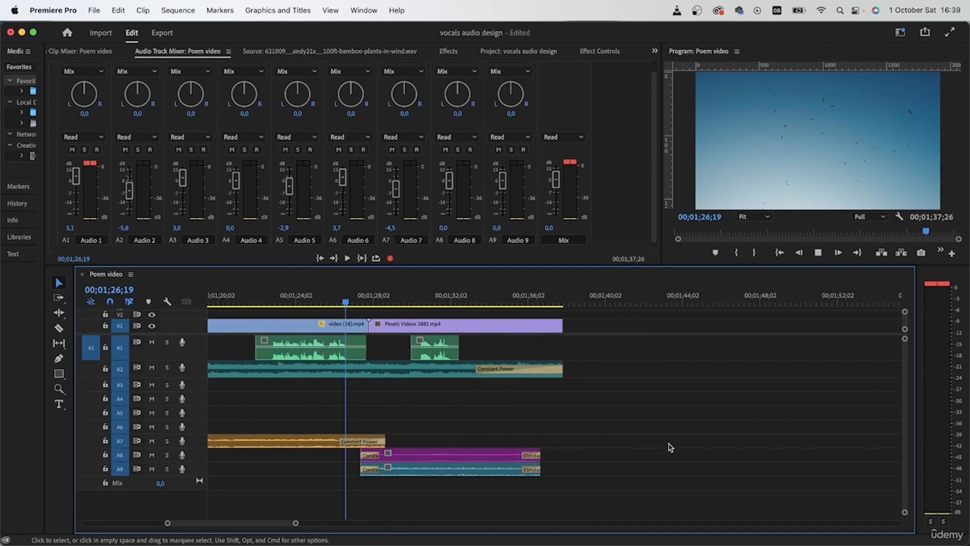
key(space)
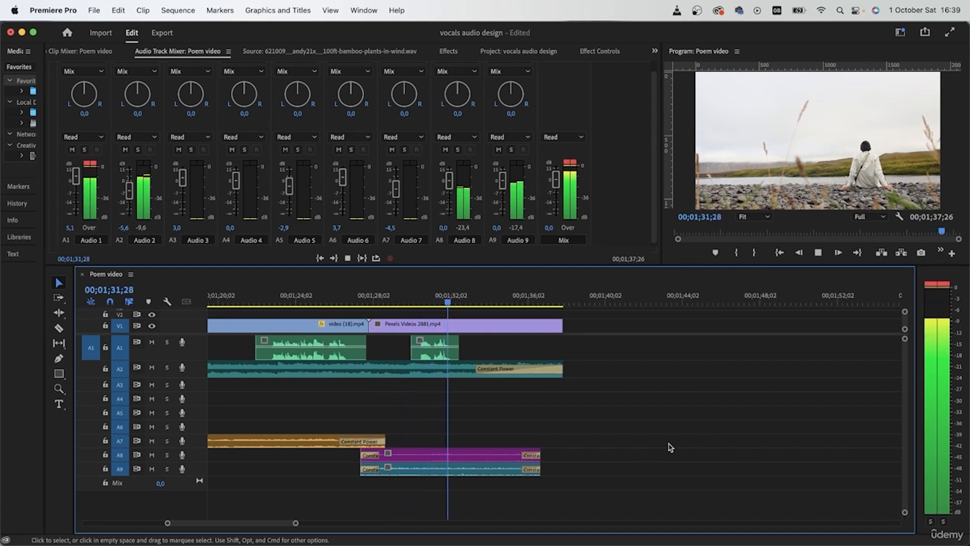
key(space)
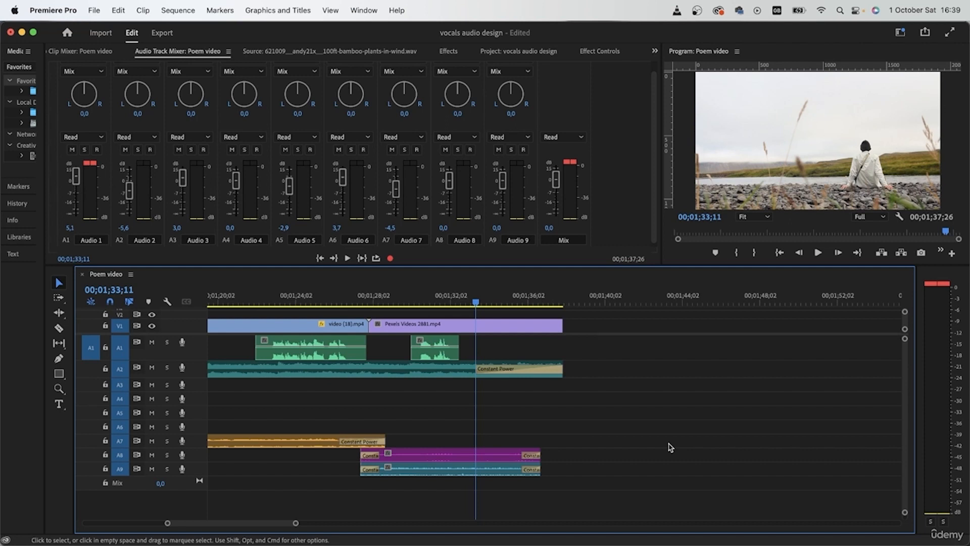
- Place the playhead at 00;01;32;01 in the last vocal clip and select the ambience clips on A8 and A9
drag(396, 302, 405, 306)
scroll(439, 453, up, 1)
scroll(439, 453, up, 5)
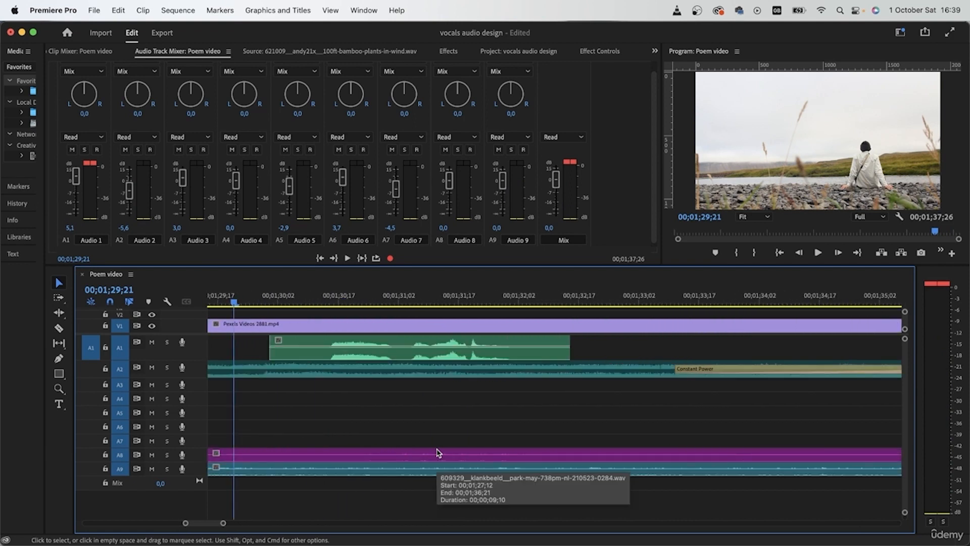
drag(264, 303, 515, 307)
click(510, 341)
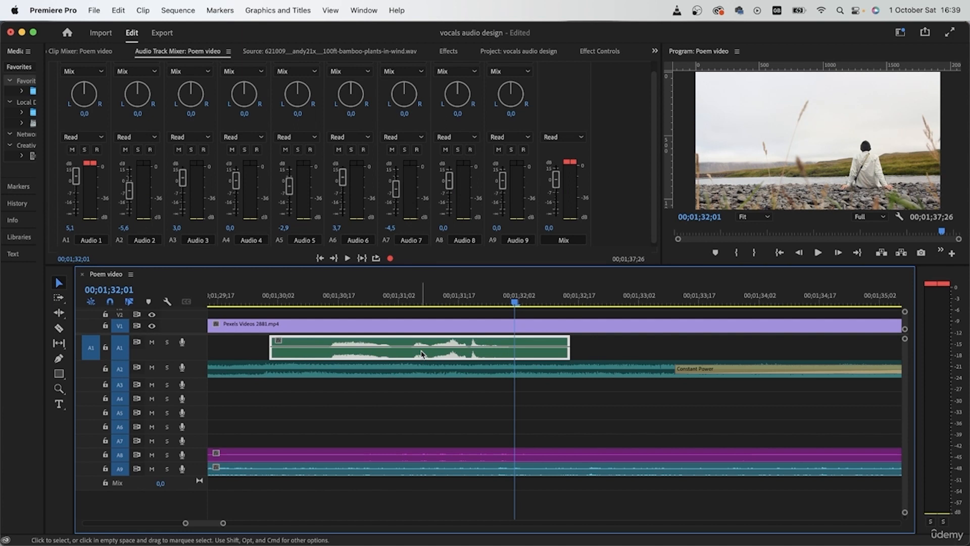
drag(548, 430, 535, 494)
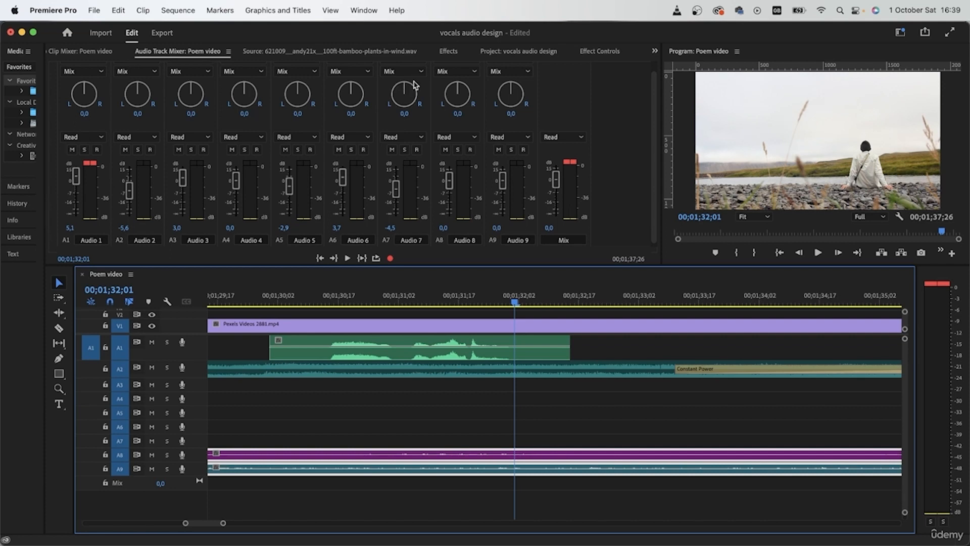
- Solo A9 and add a volume Level keyframe at 00;01;32;08 to its bamboo wind clip
click(599, 51)
drag(518, 302, 545, 302)
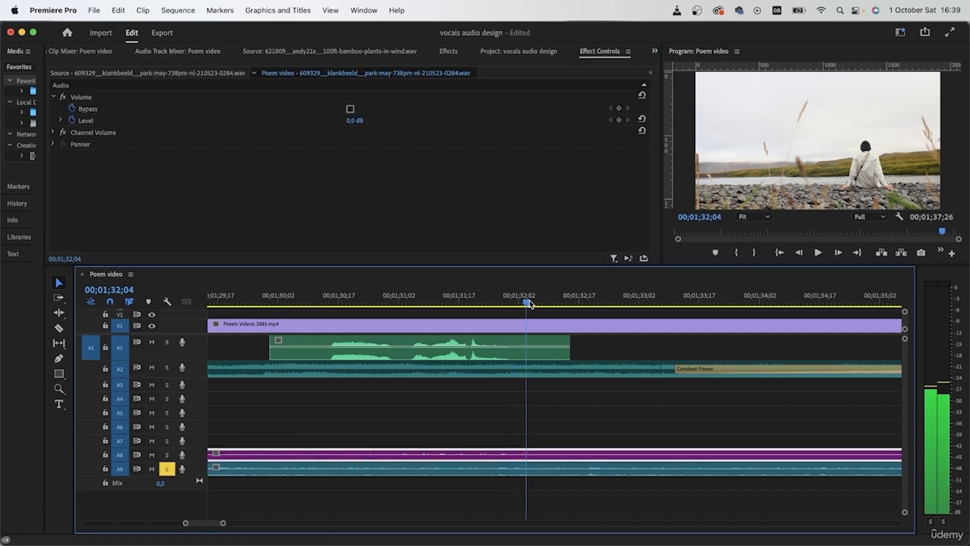
click(326, 471)
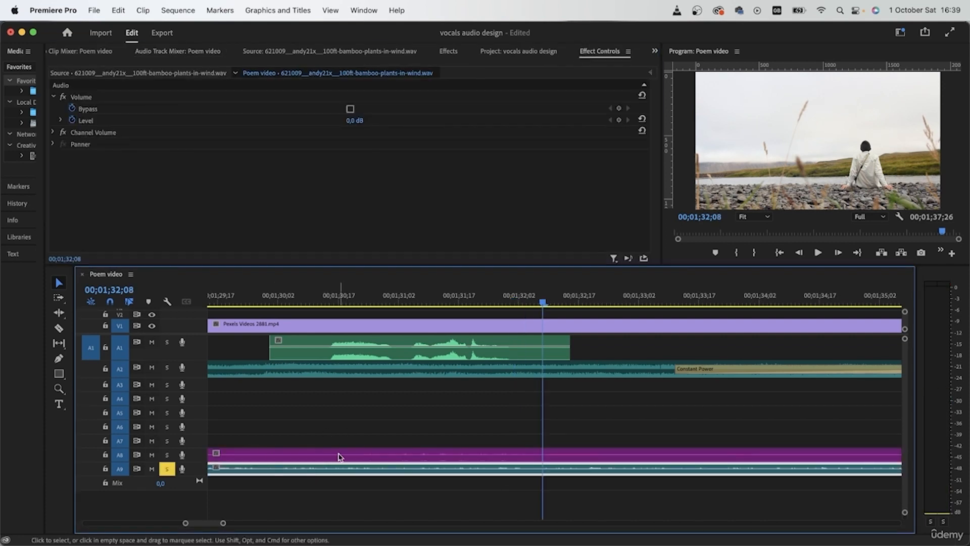
click(618, 121)
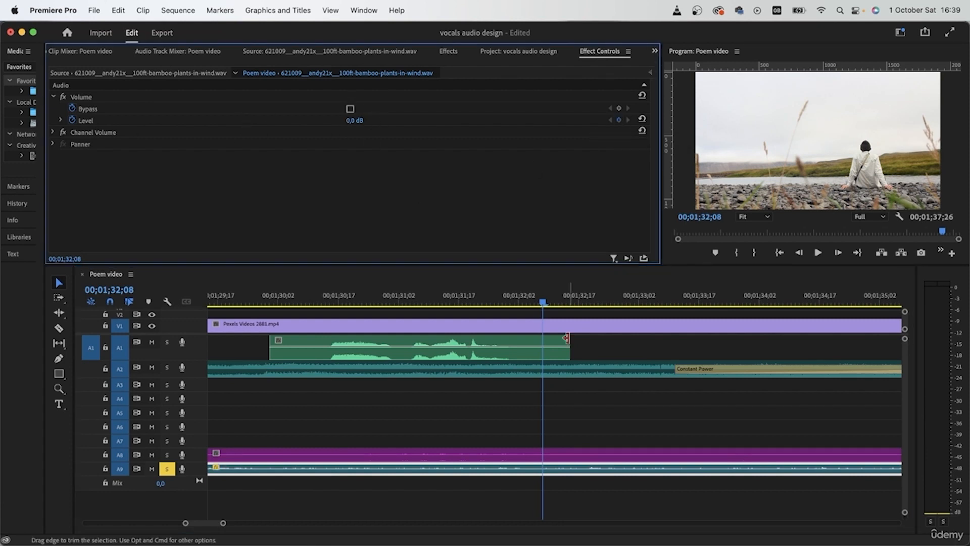
- Set the bamboo wind clip's volume Level to 5 dB at 00;01;32;14
click(551, 305)
drag(551, 306, 567, 311)
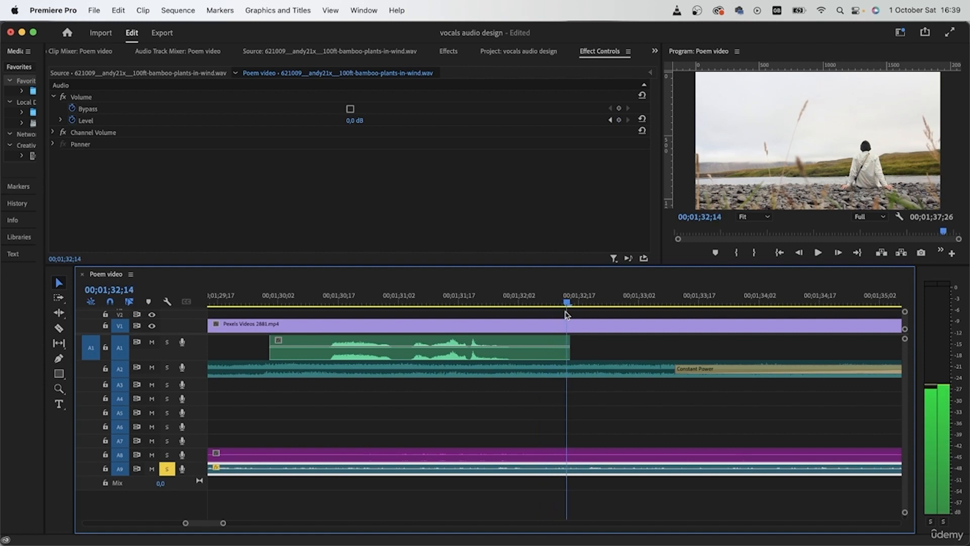
click(354, 121)
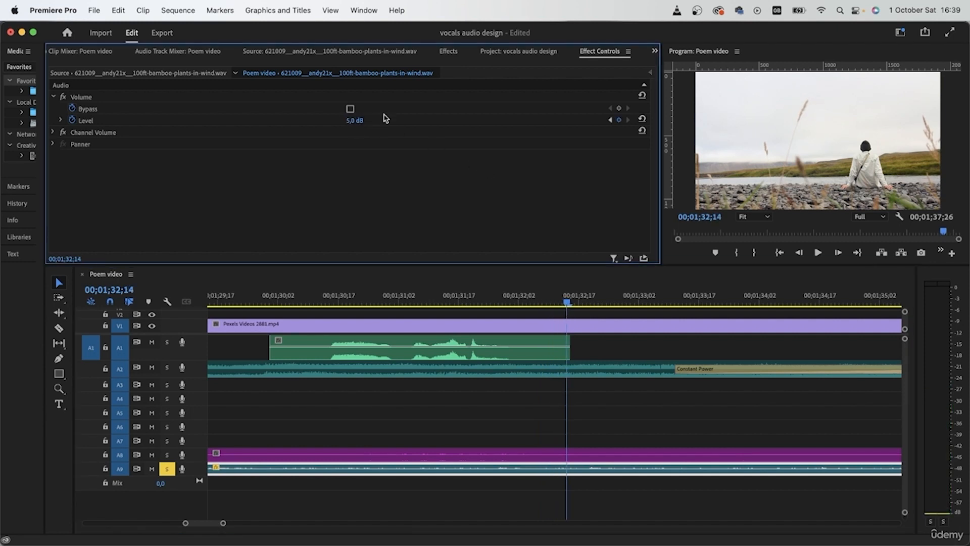
- Play from 00;01;32;02 across the two volume keyframes to hear the bamboo wind rise with A9 soloed
scroll(701, 409, right, 3)
scroll(700, 409, down, 4)
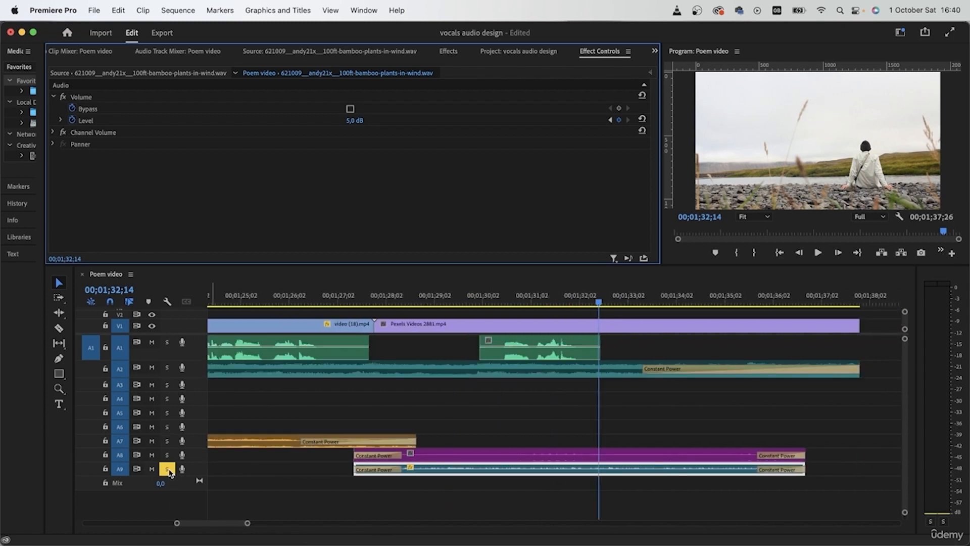
click(580, 298)
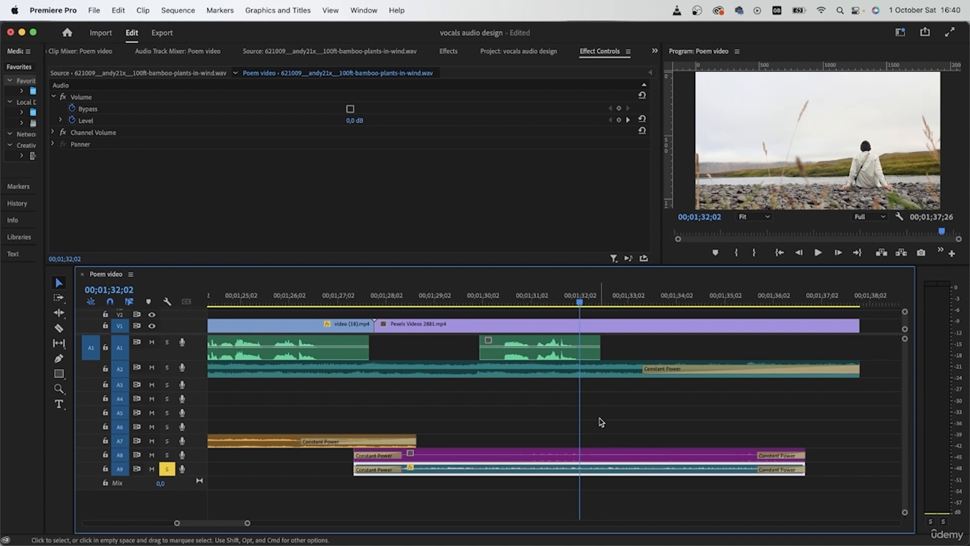
key(space)
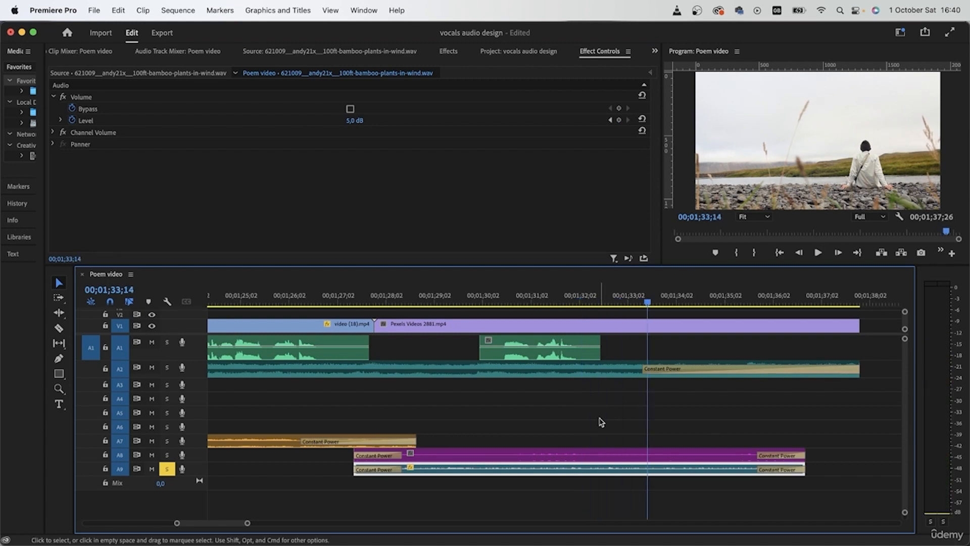
- Show the keyframe timeline and move the bamboo wind clip's 5 dB Level keyframe to 00;01;33;13
drag(593, 303, 603, 307)
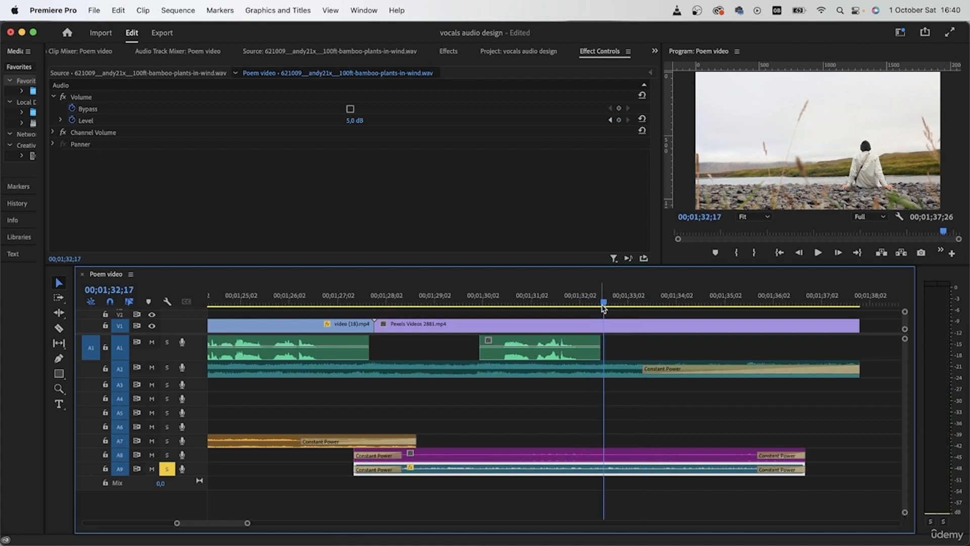
click(650, 72)
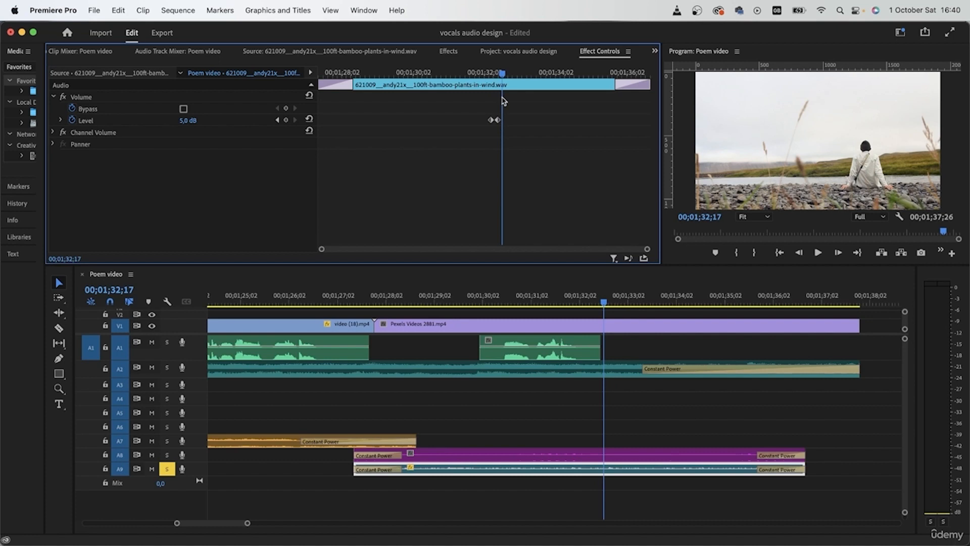
mouse_move(502, 76)
mouse_down()
mouse_move(475, 76)
mouse_move(497, 76)
mouse_move(493, 87)
mouse_up()
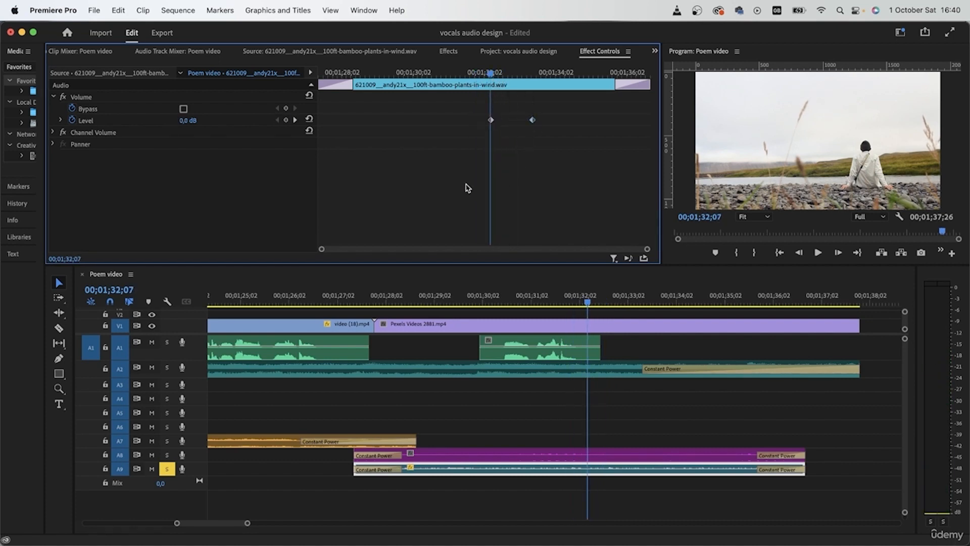
- Play from 00;01;31;13 to hear the longer volume ramp on the soloed bamboo wind
click(463, 74)
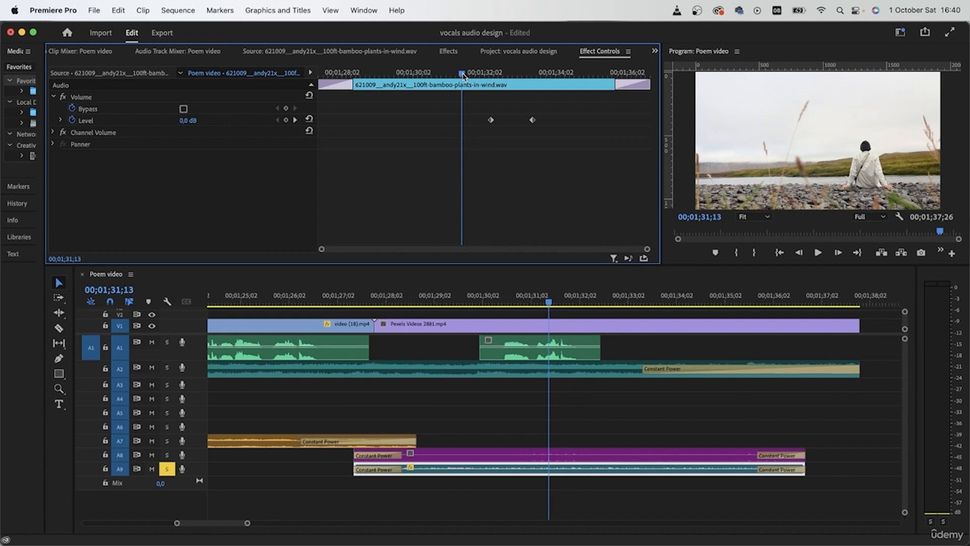
key(space)
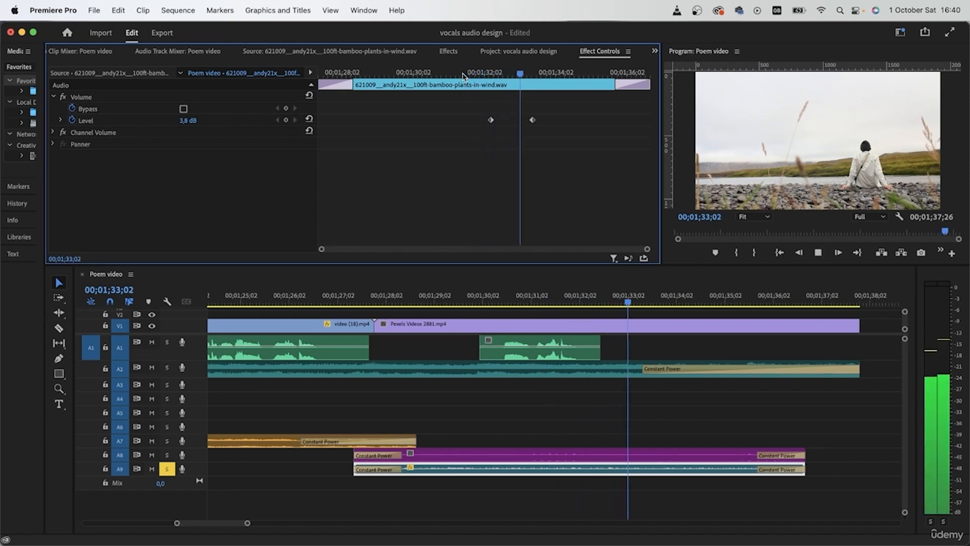
key(space)
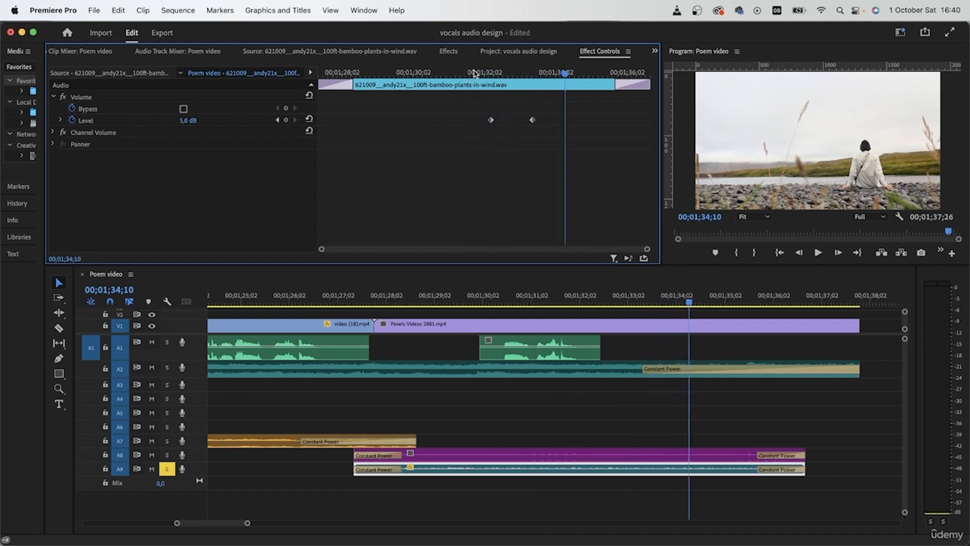
- Add a volume Level keyframe at 00;01;32;09 to the park ambience clip on A8 and raise the level to 5 dB at 00;01;32;22
click(493, 75)
click(541, 451)
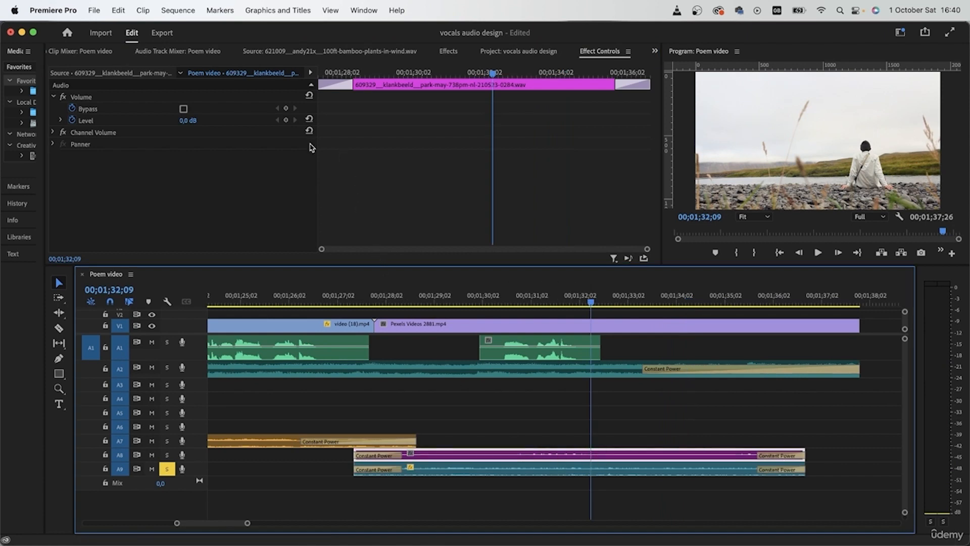
click(287, 121)
drag(498, 75, 508, 75)
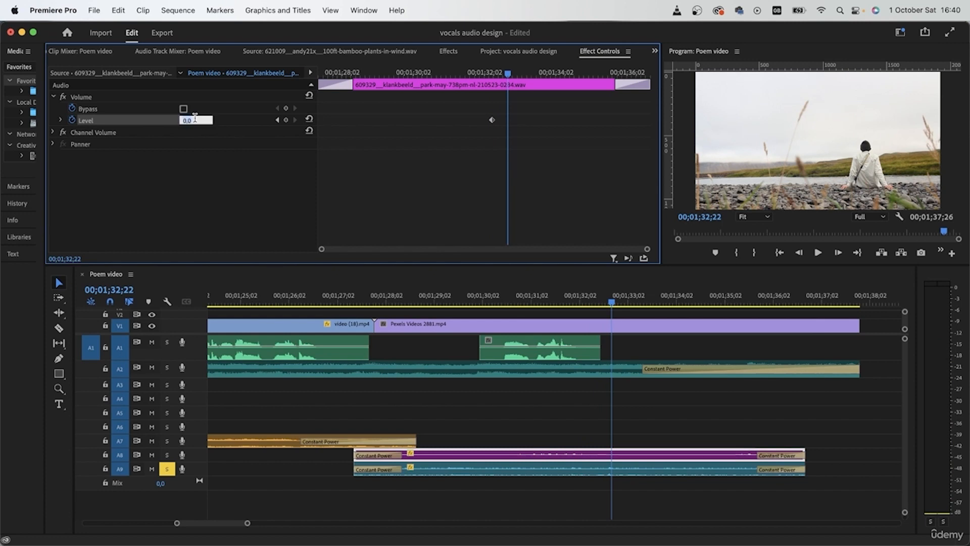
- Move the park ambience clip's second Level keyframe to 00;01;33;13, matching the bamboo wind clip's second keyframe
drag(612, 302, 588, 302)
click(610, 468)
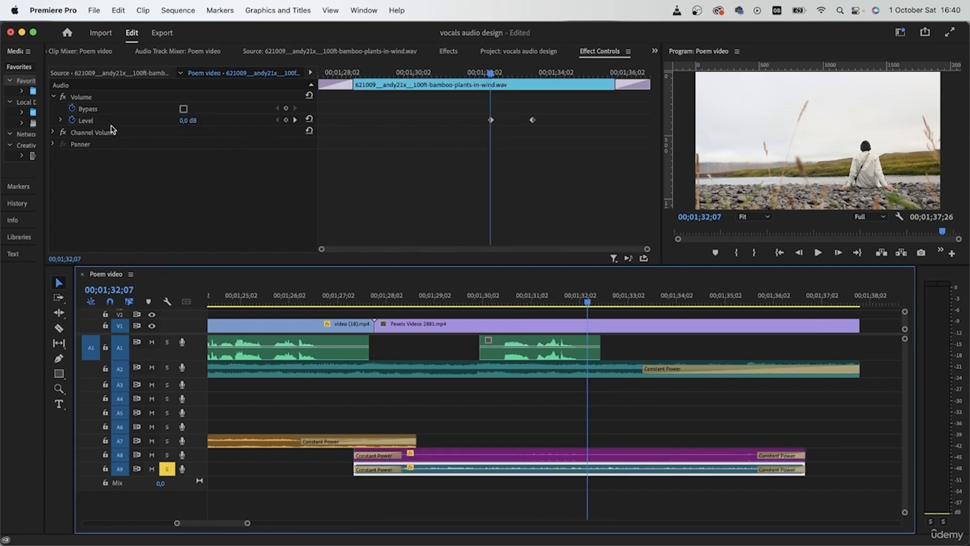
click(295, 120)
click(296, 121)
drag(507, 119, 532, 120)
- Unsolo A9 and play the full mix from late in the last vocal clip to hear the ambiences rise
click(481, 74)
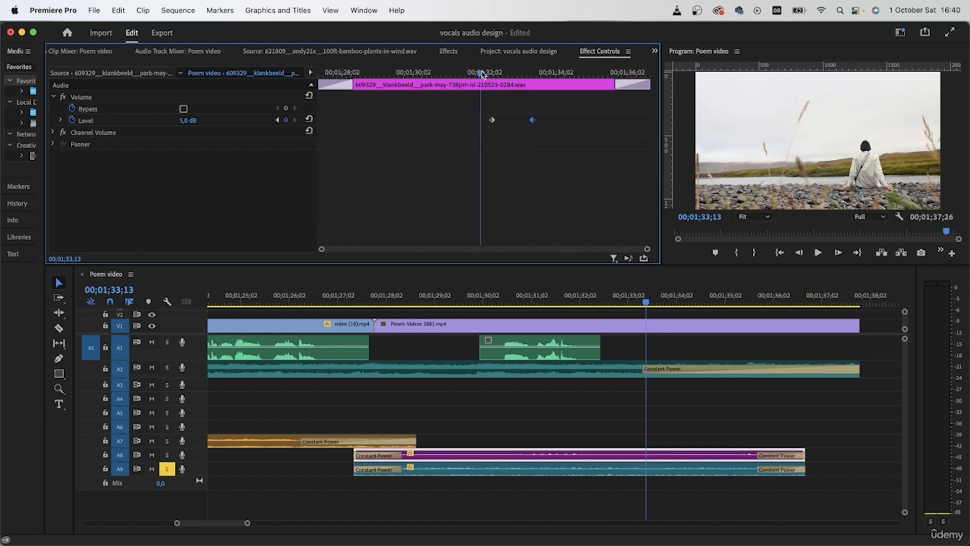
click(167, 469)
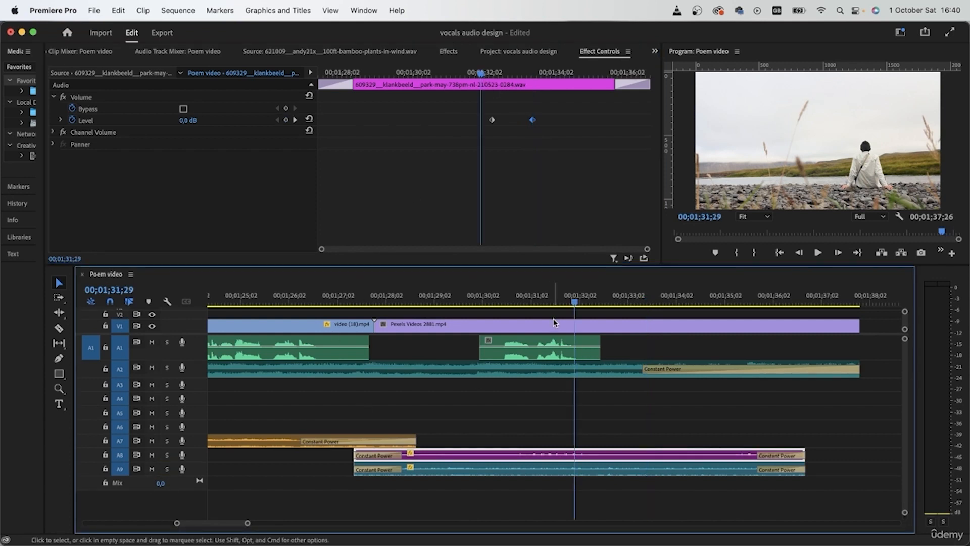
click(556, 296)
key(space)
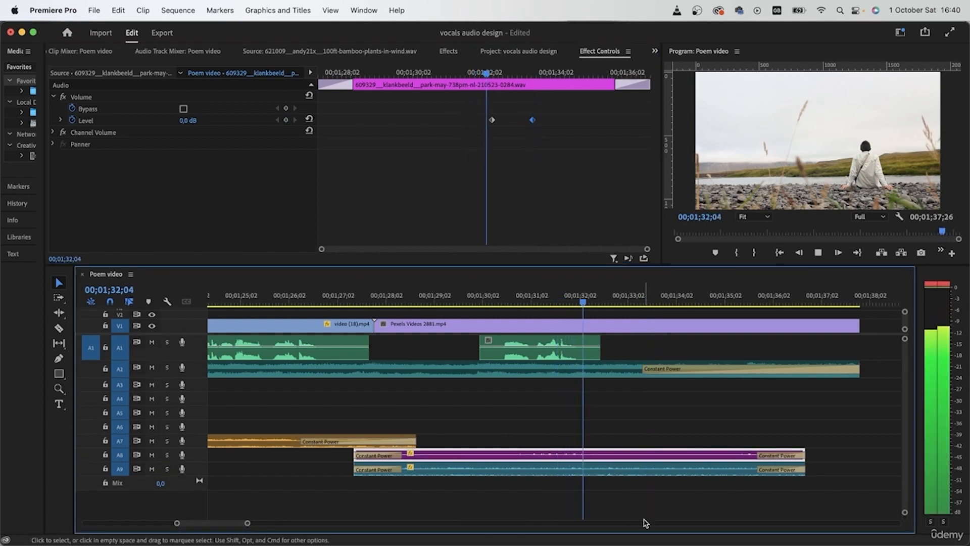
click(643, 519)
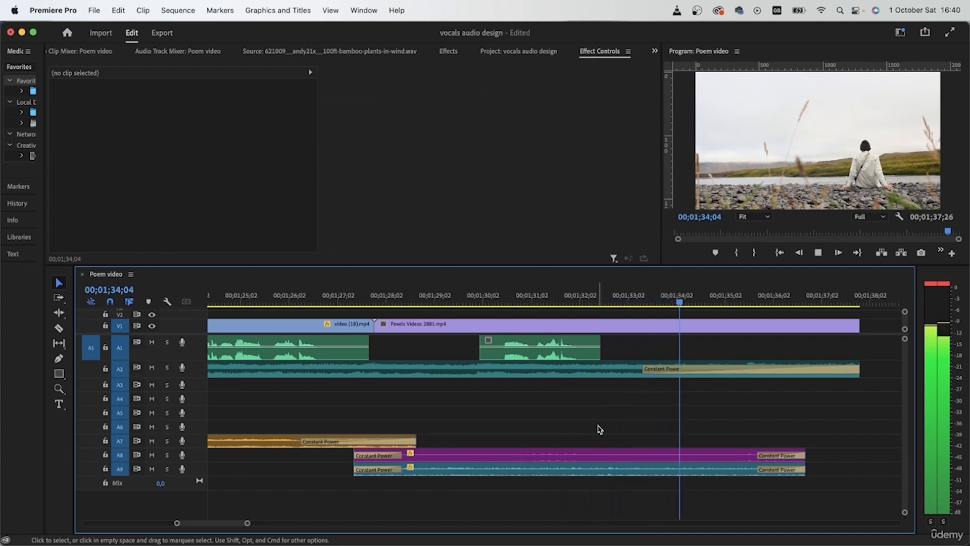
scroll(600, 430, down, 5)
scroll(600, 429, up, 3)
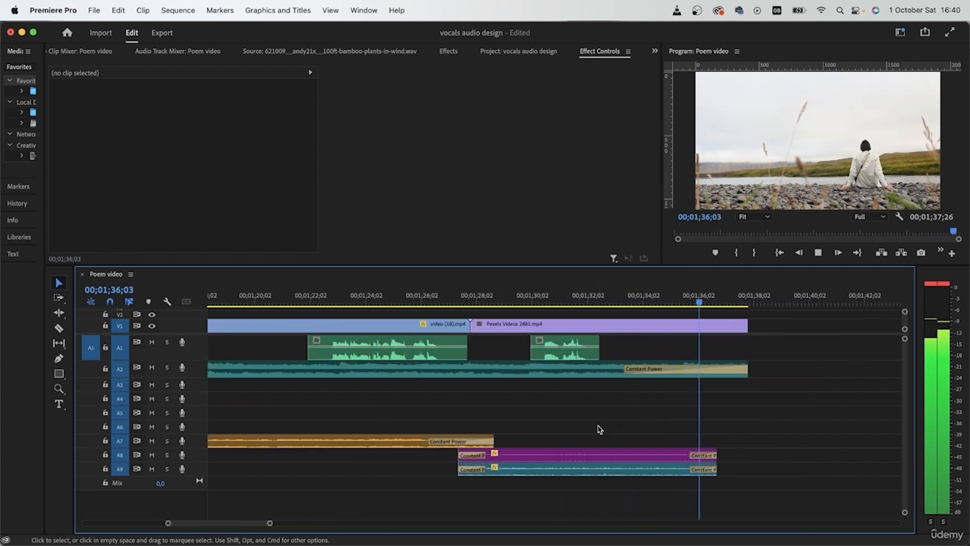
key(space)
- Add a volume Level keyframe at 00;01;32;02 to the piano music clip on A2 and set its level to 3 dB at 00;01;33;27
click(509, 303)
drag(509, 304, 588, 304)
click(606, 379)
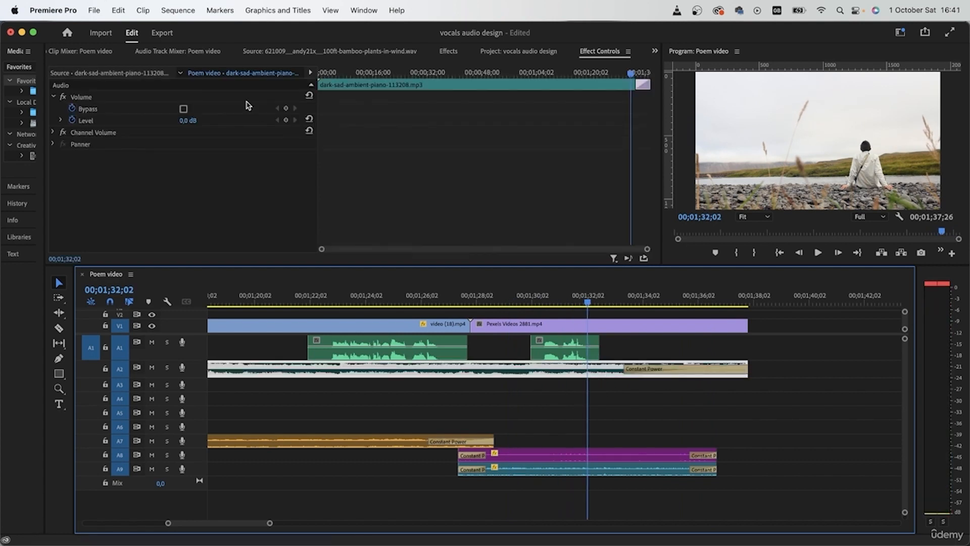
click(286, 120)
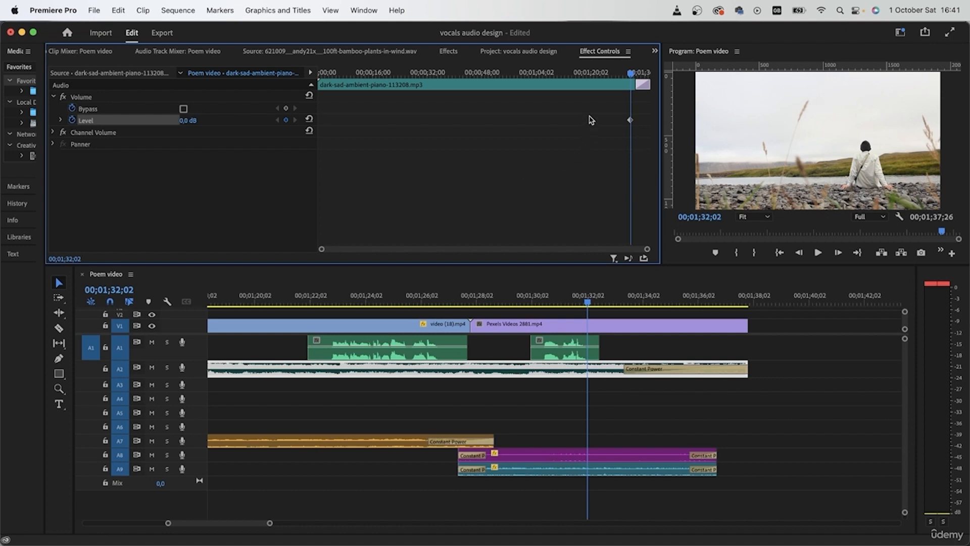
drag(631, 74, 638, 75)
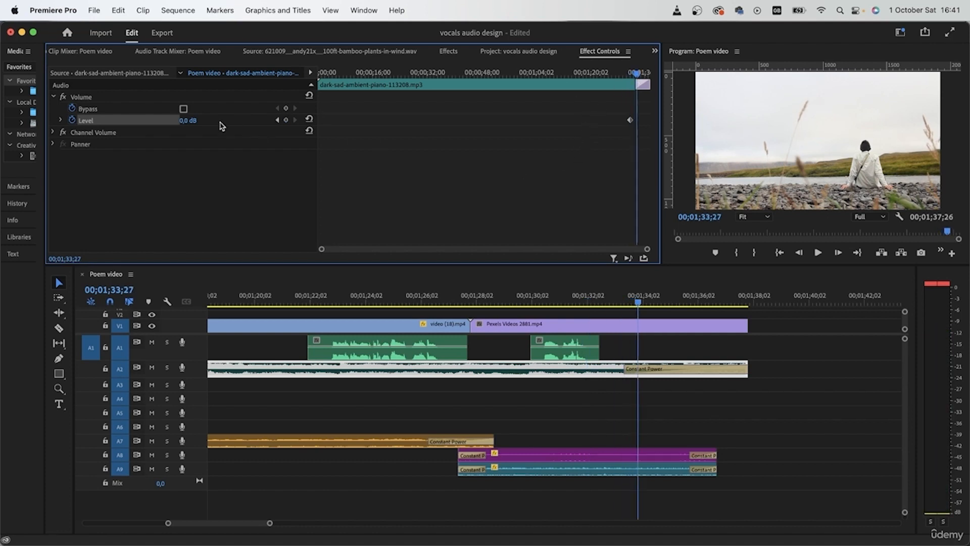
click(194, 119)
text(3)
key(Return)
- Deselect the music clip and play the ending to hear the raised music level with the ambiences
click(628, 75)
click(700, 422)
key(space)
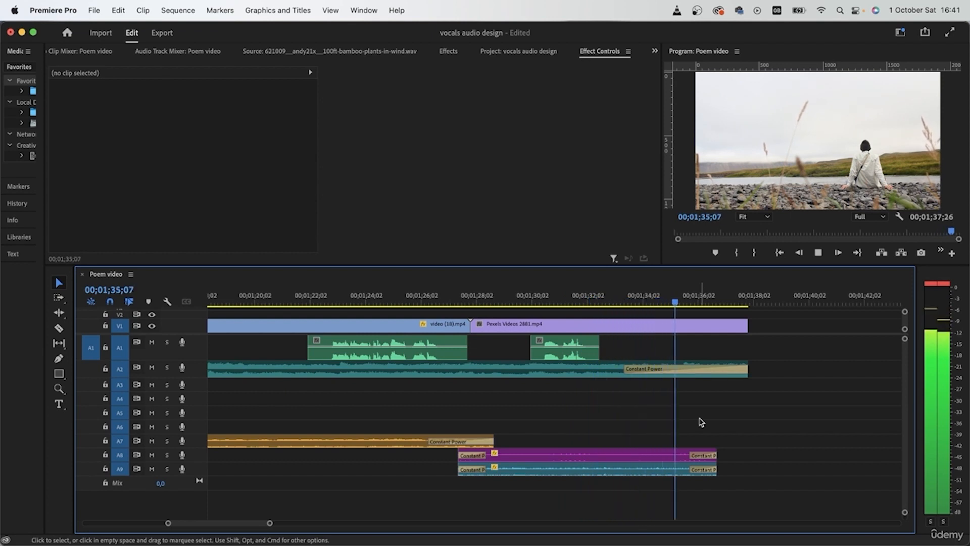
key(space)
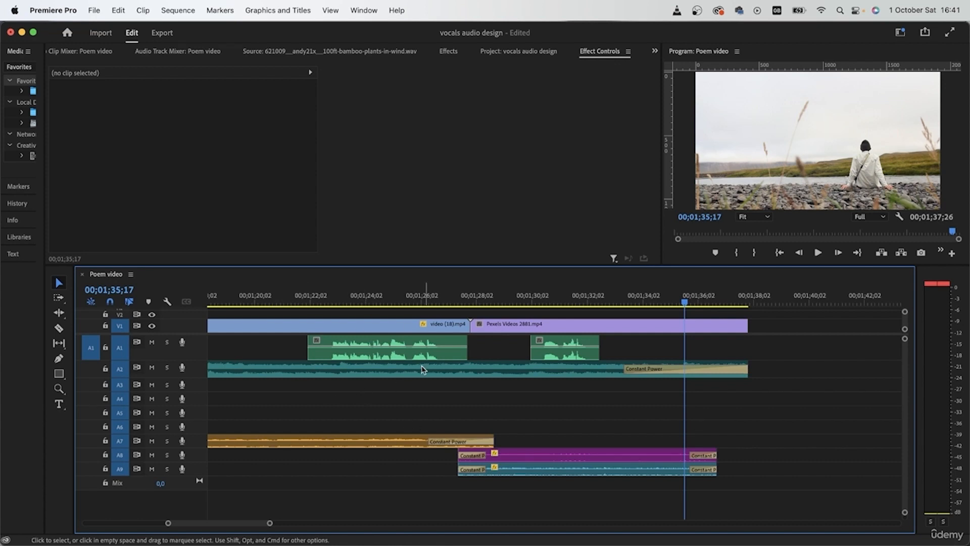
- Select the music clip and scrub from 00;01;21;20 past the second-to-last vocal clip to review its level around the vocals
click(299, 362)
click(299, 297)
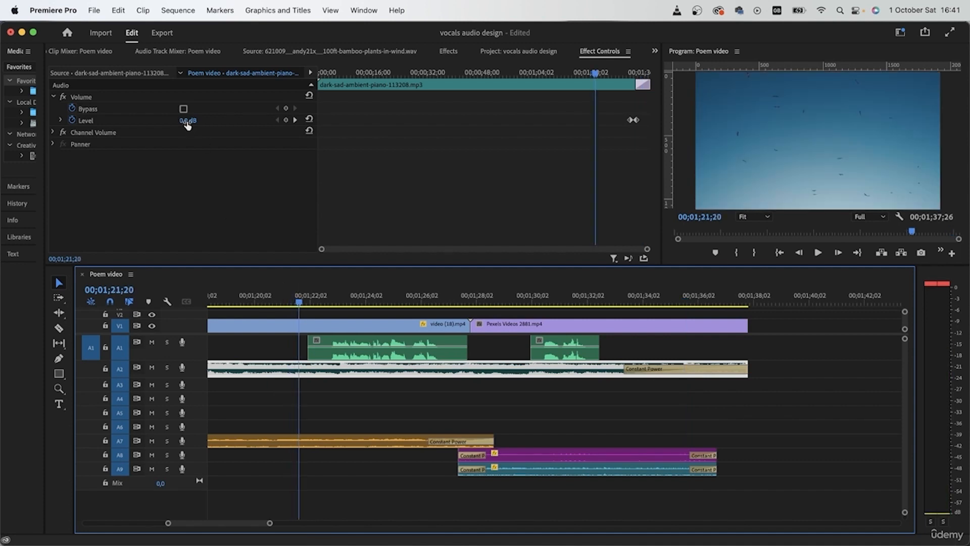
drag(298, 299, 364, 336)
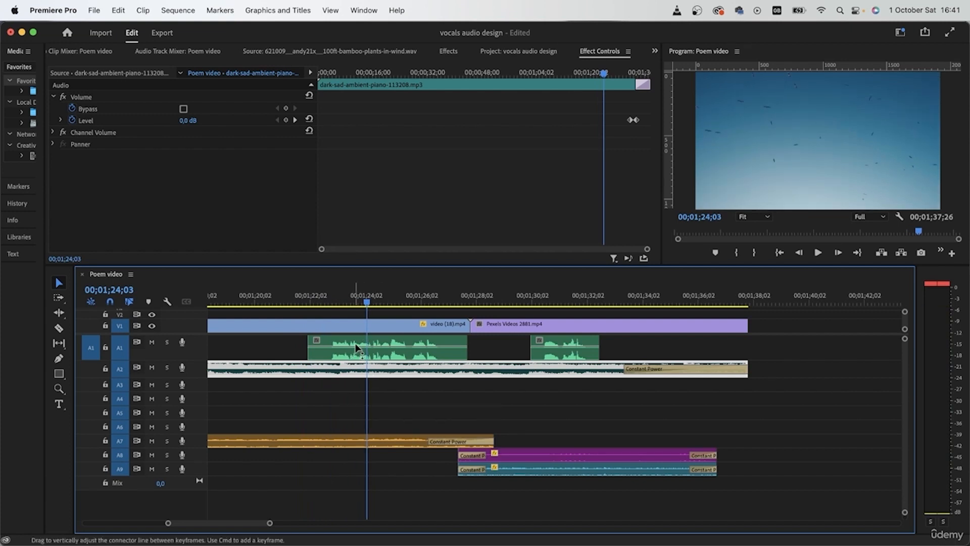
click(451, 299)
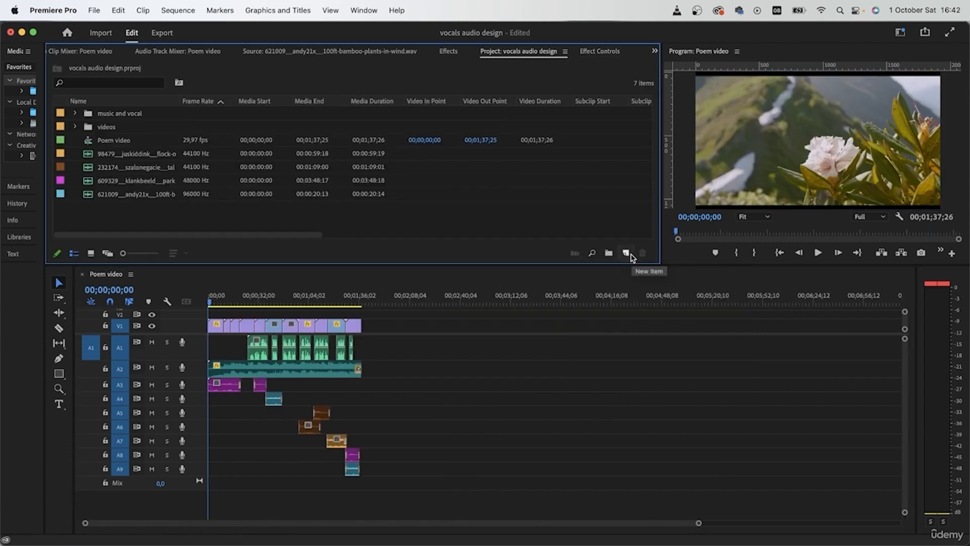
- Nest all the video clips on V1 into a sequence named videos
click(631, 256)
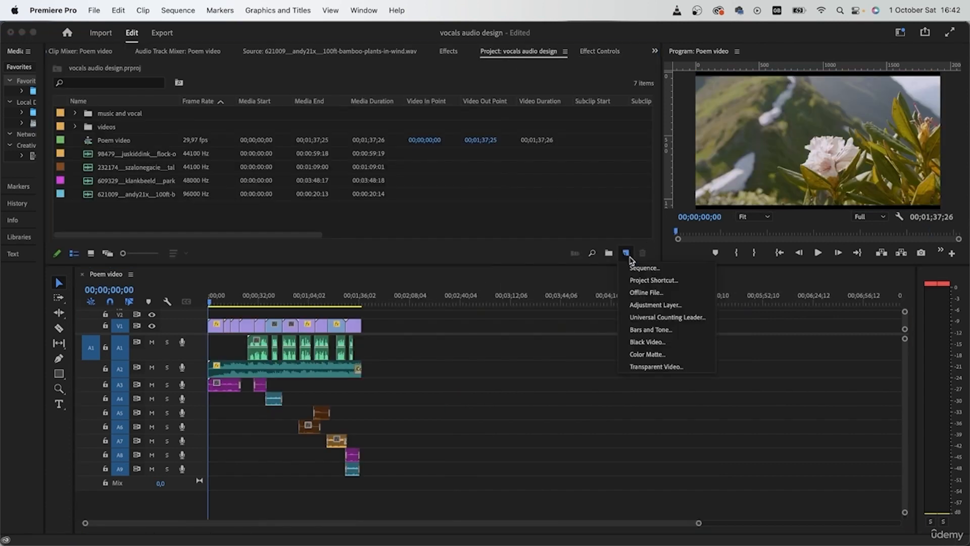
drag(387, 321, 207, 328)
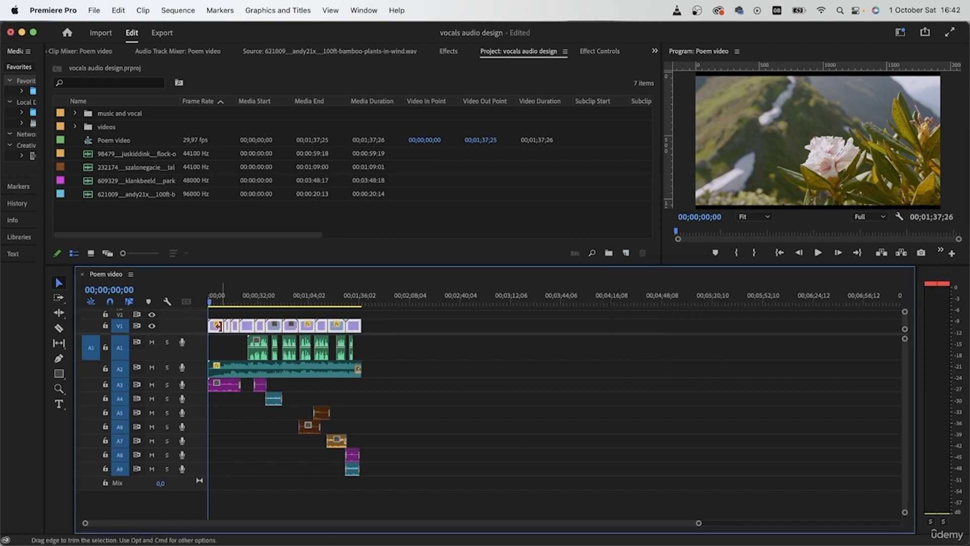
right_click(216, 326)
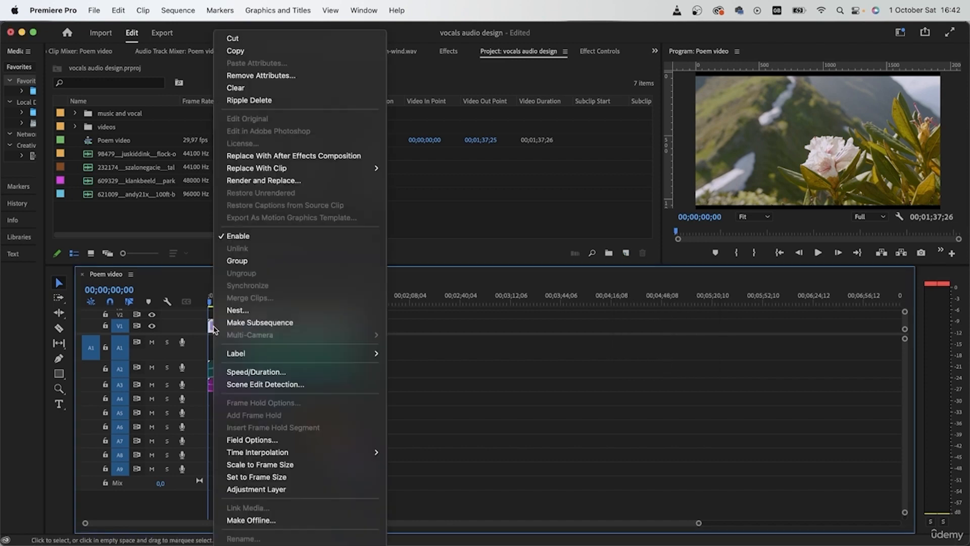
click(248, 311)
key(BackSpace)
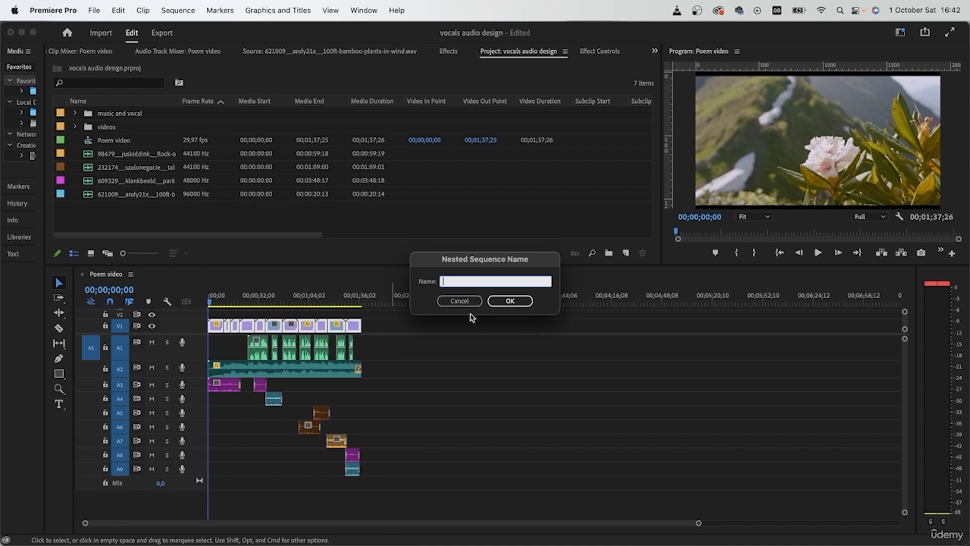
text(videos)
key(Return)
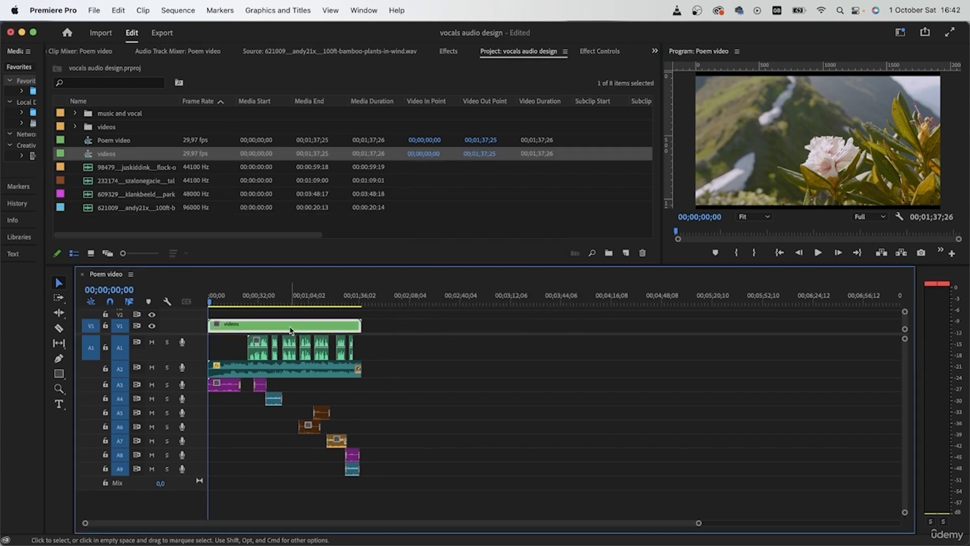
- Apply the Crop effect to the nested videos clip and set both Top and Bottom to 5%
click(449, 52)
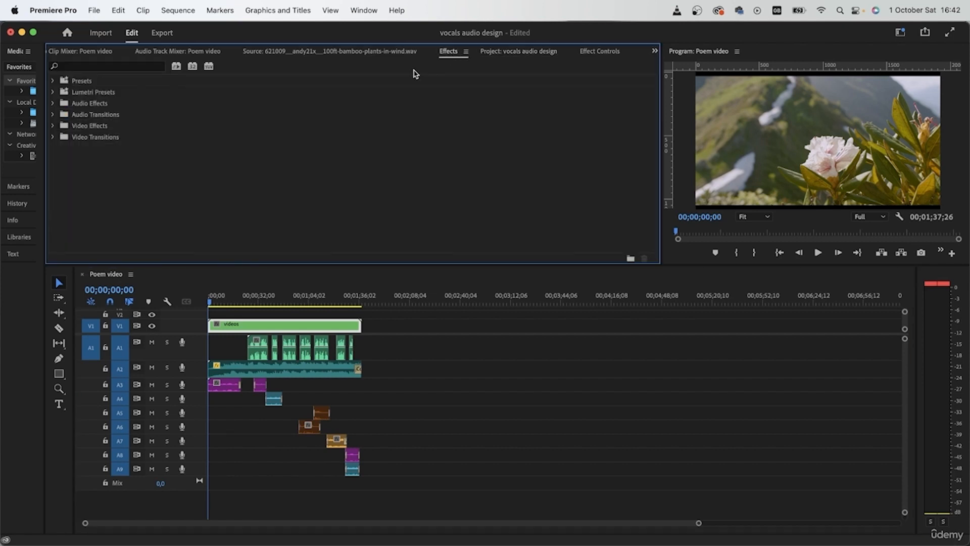
click(152, 67)
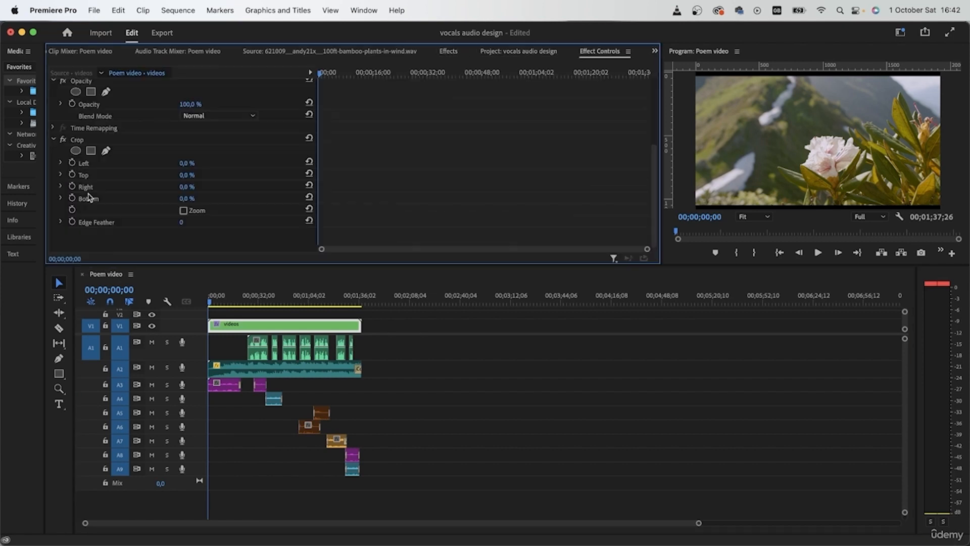
click(186, 175)
text(5)
key(Return)
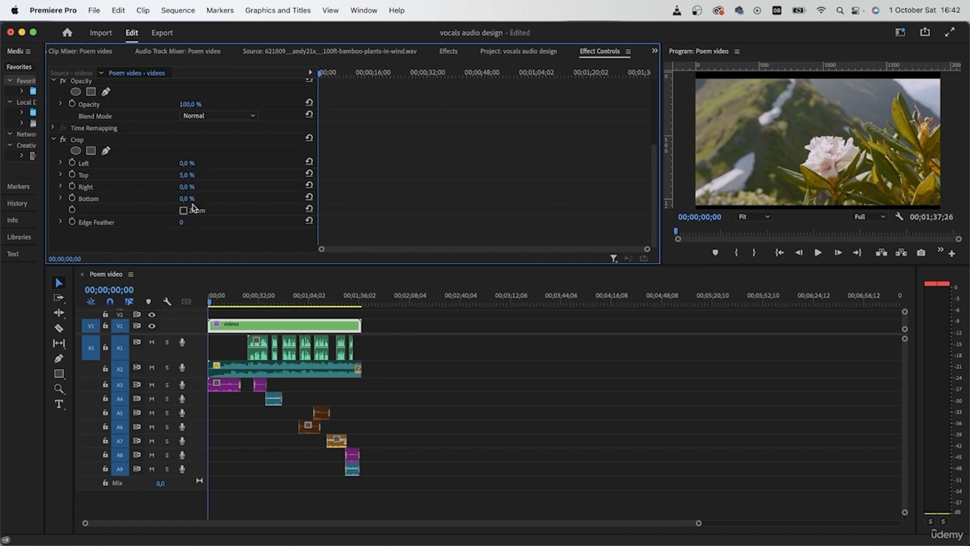
click(187, 198)
text(5)
key(Return)
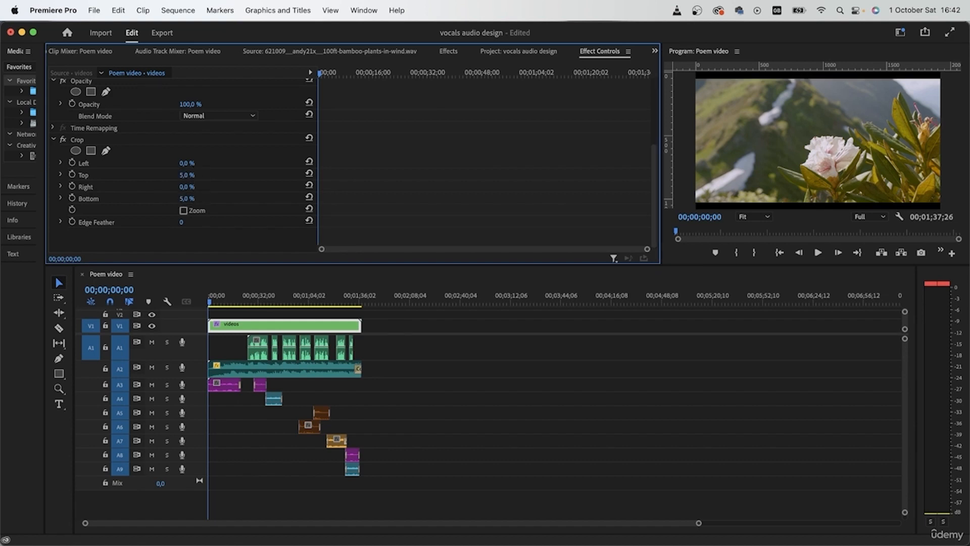
- Scrub through the cropped video, then play its opening from the start and its ending from 00;01;34;03 to check the cinematic bars
drag(255, 302, 260, 305)
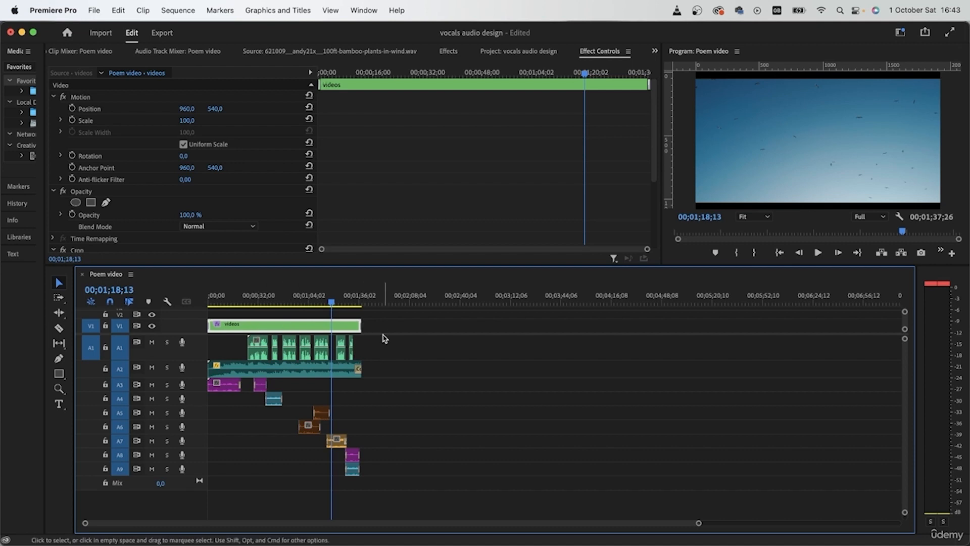
drag(251, 300, 206, 299)
key(space)
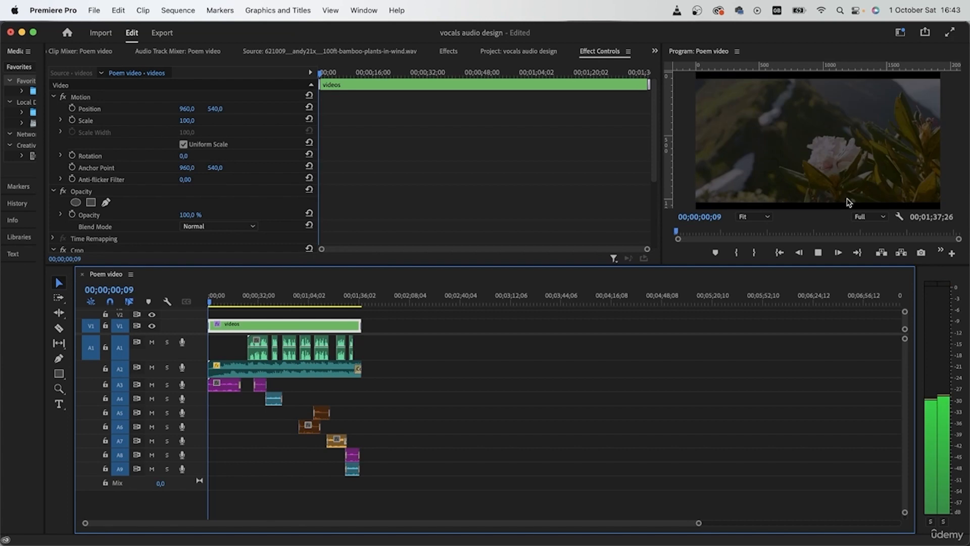
click(356, 299)
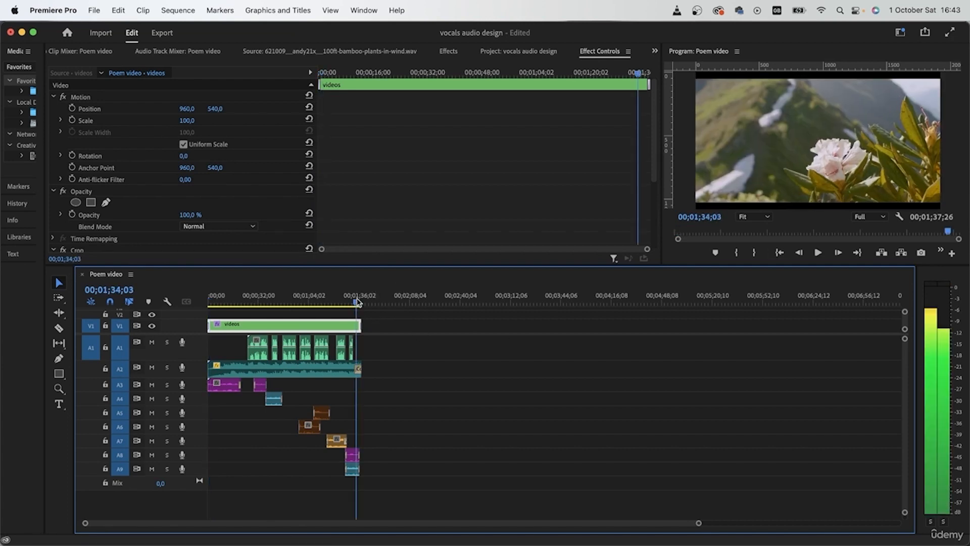
key(space)
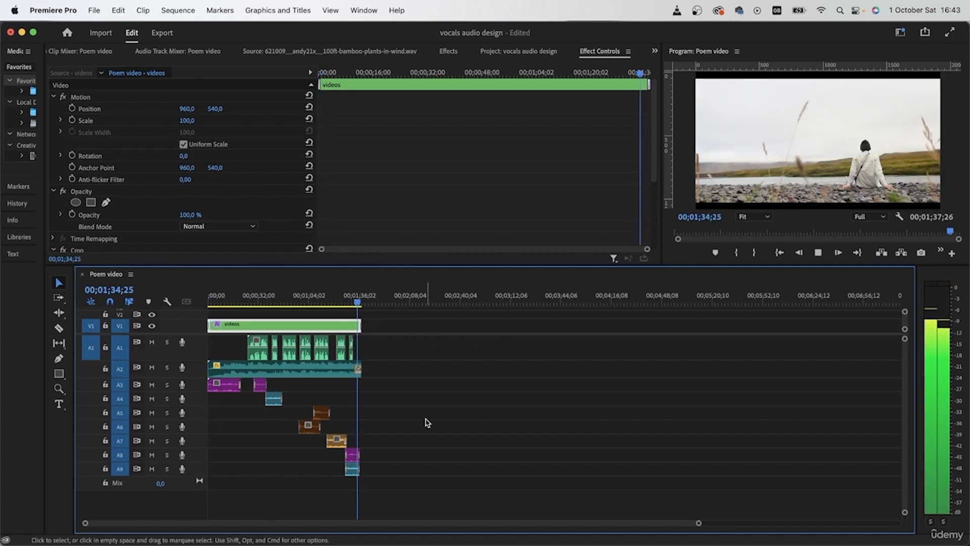
- Extend the Cross Dissolve at the end of the videos clip to about 00;00;04;17, aligning its start with the music's Constant Power fade
scroll(427, 422, up, 6)
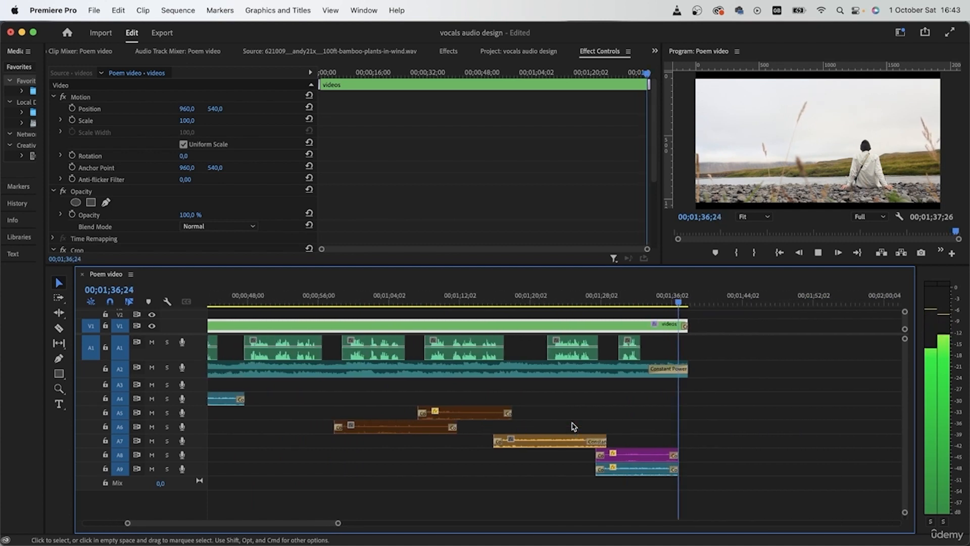
scroll(656, 375, up, 4)
drag(599, 326, 505, 326)
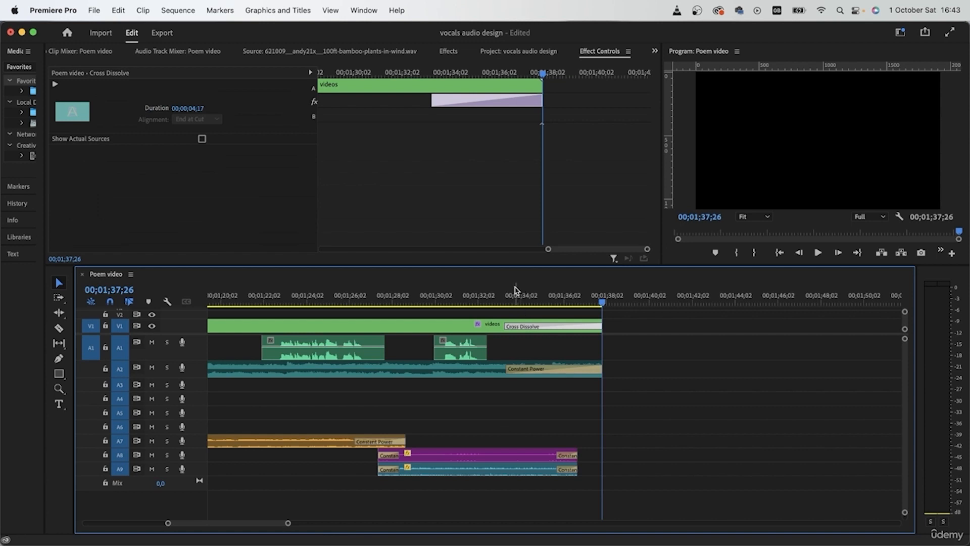
- Play the ending from 00;01;33;12 with the transition deselected to review the closing fade-out
click(507, 298)
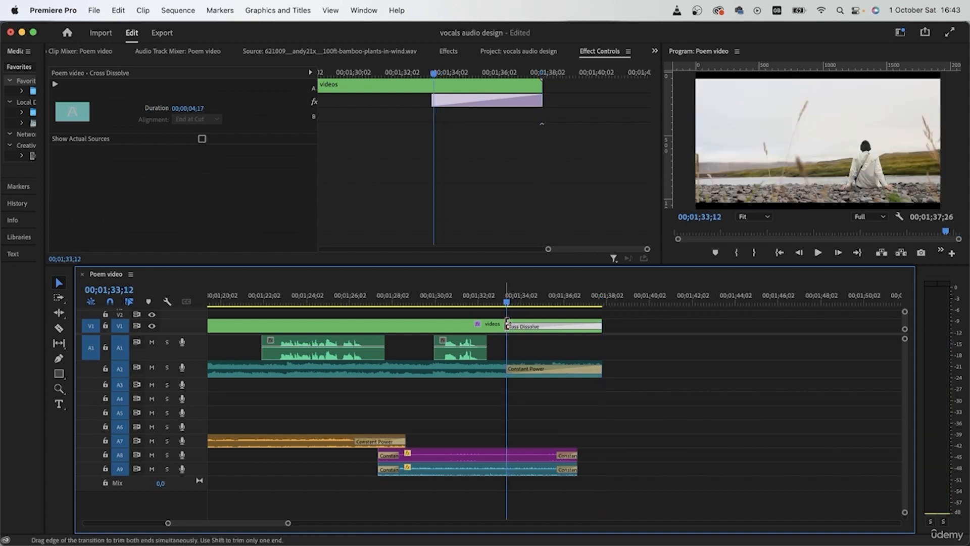
key(space)
click(635, 392)
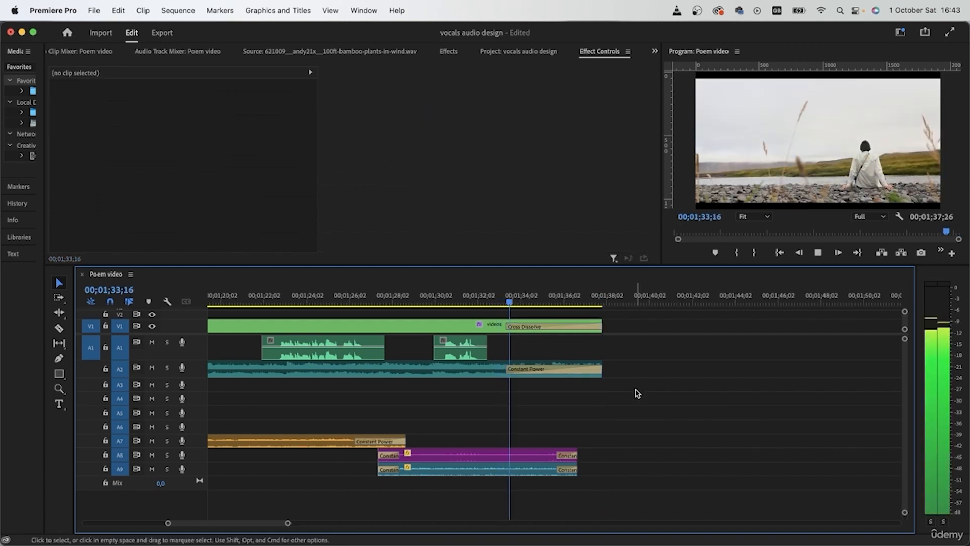